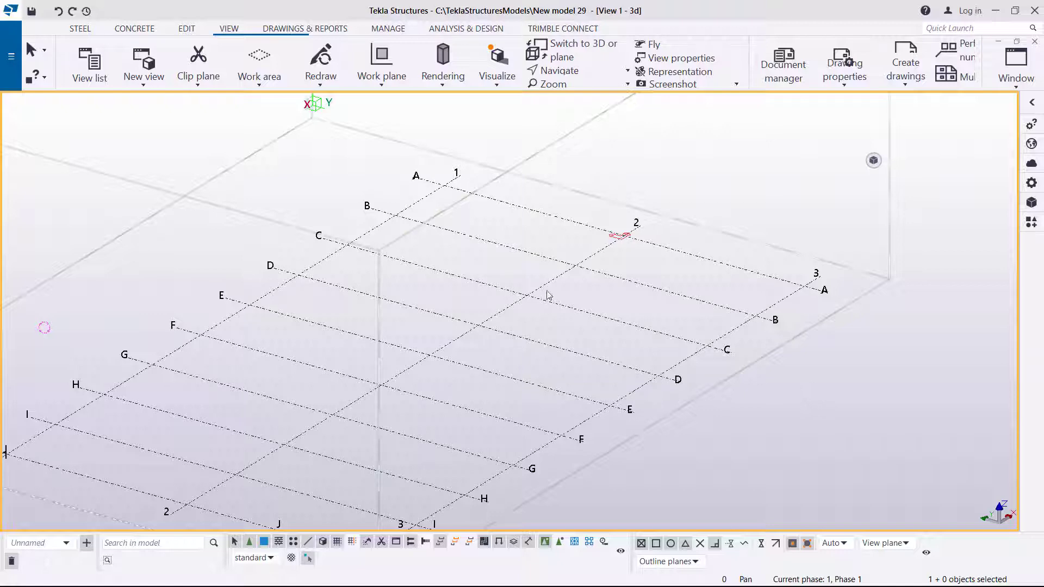
Review the rectangular grid's coordinates, labels, line extensions and origin in its properties
double_click(549, 216)
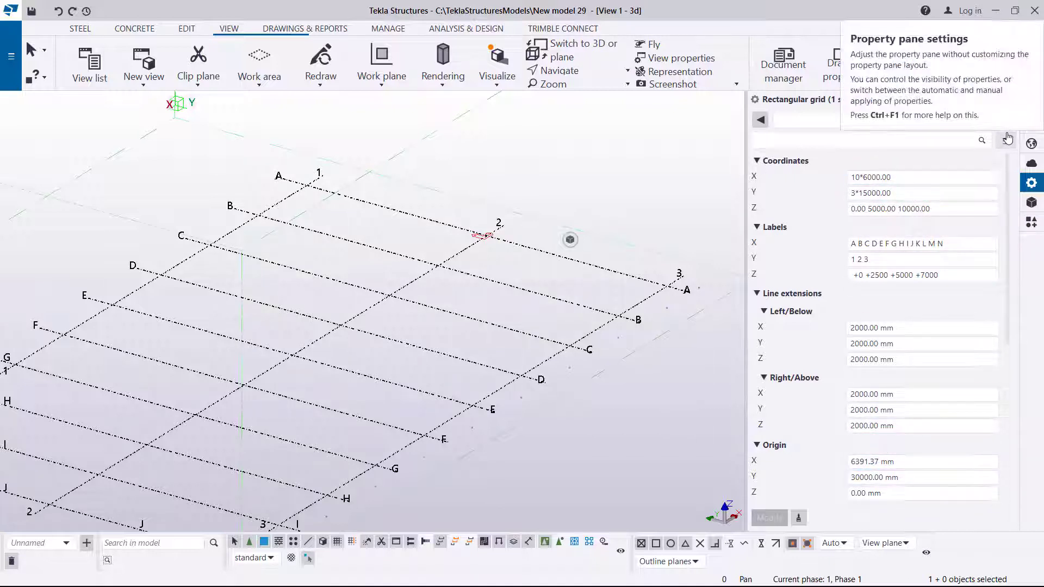
left_click(1031, 103)
scroll(788, 163, "down", 5)
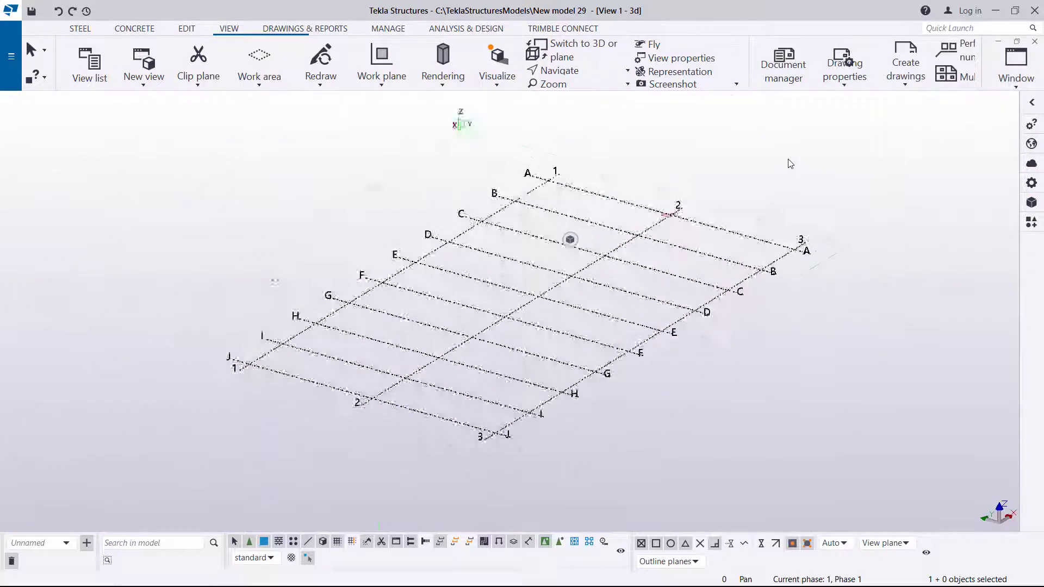
scroll(723, 236, "up", 5)
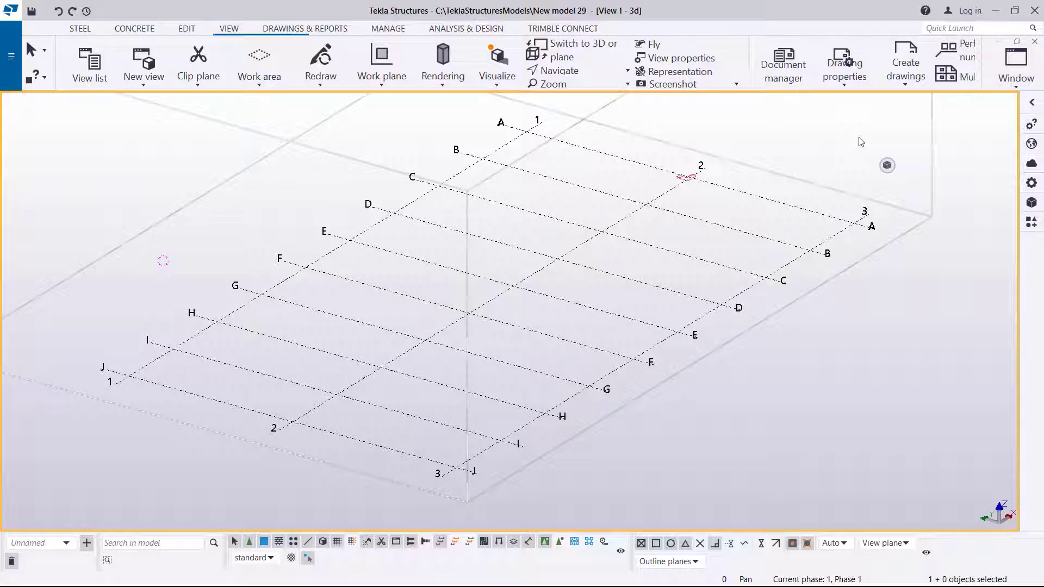
Find the PEB Steel Line component among the PEB components in the catalogue, start it and open its settings
left_click(1031, 221)
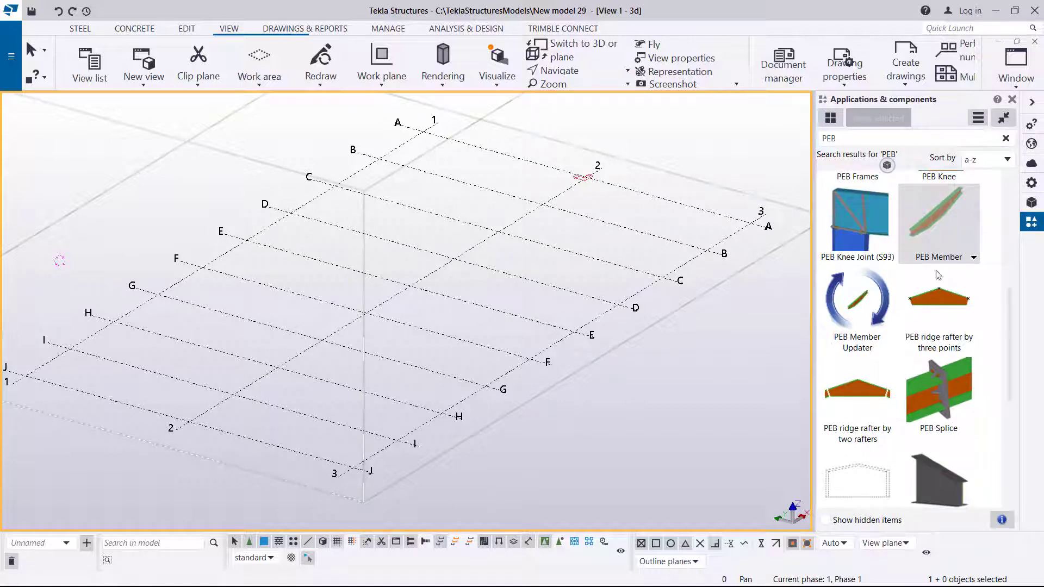
scroll(931, 313, "up", 5)
scroll(935, 312, "down", 3)
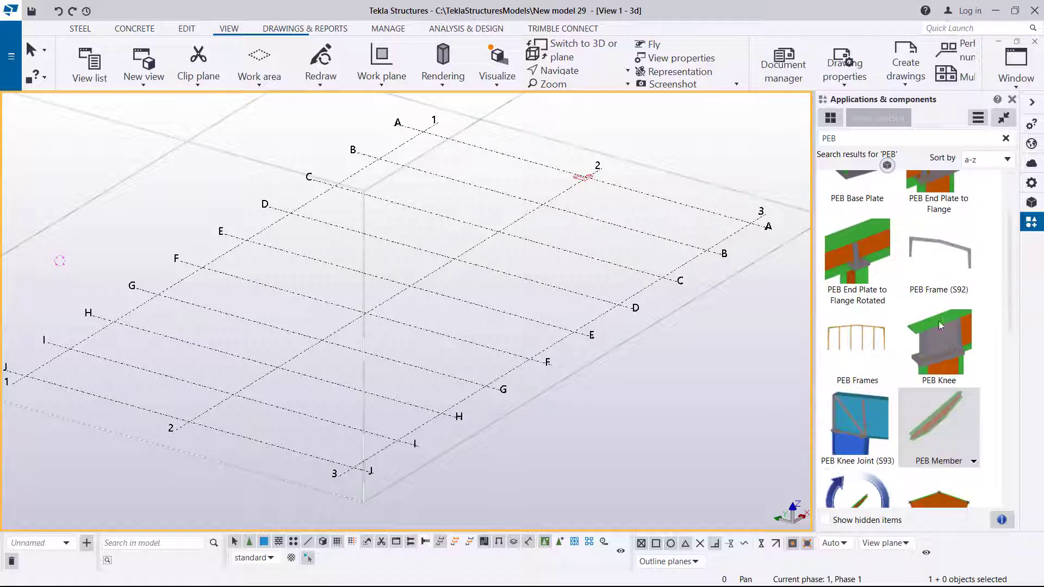
scroll(948, 341, "down", 6)
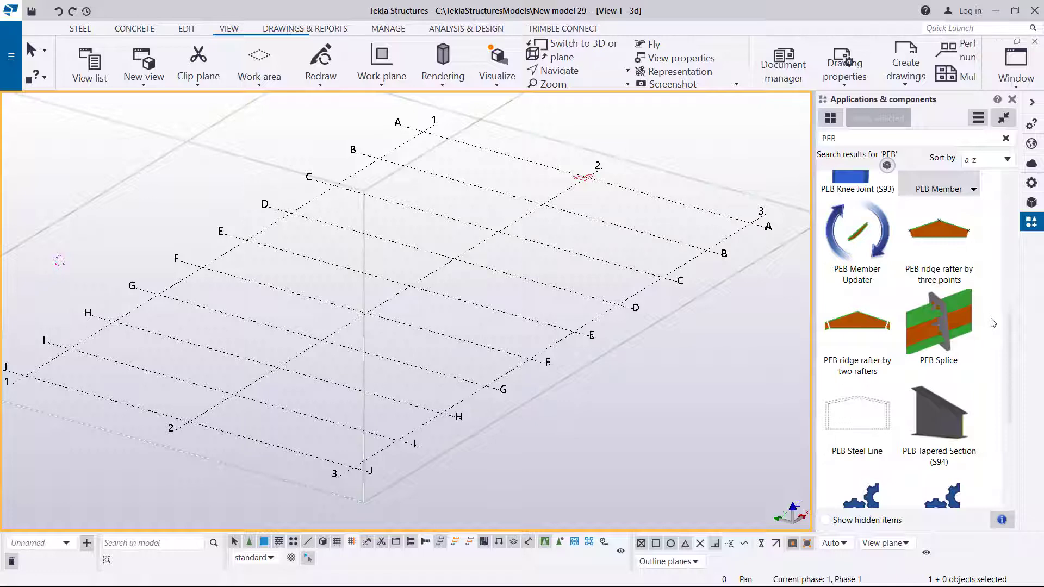
left_click(865, 423)
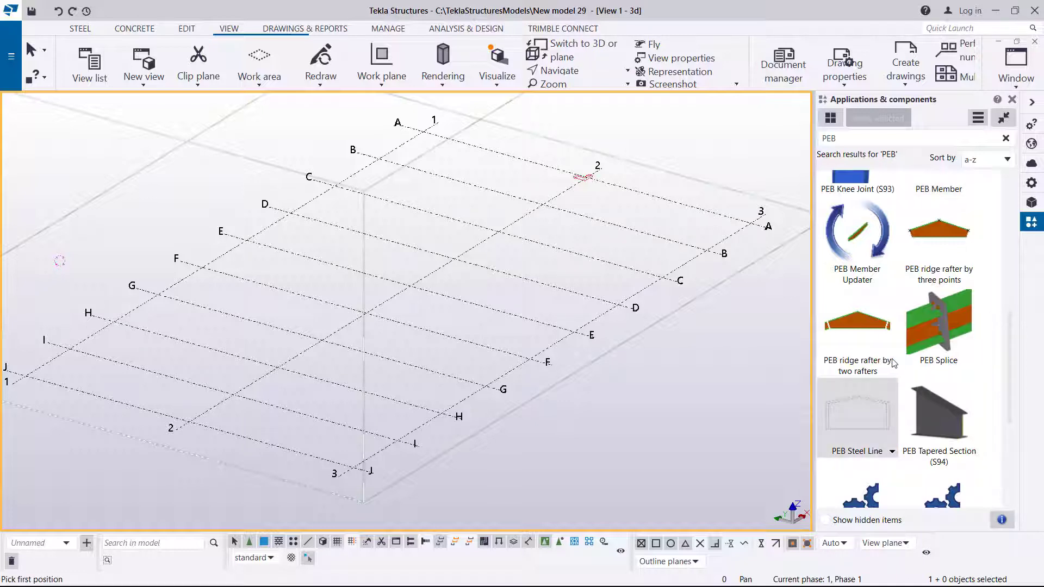
double_click(866, 412)
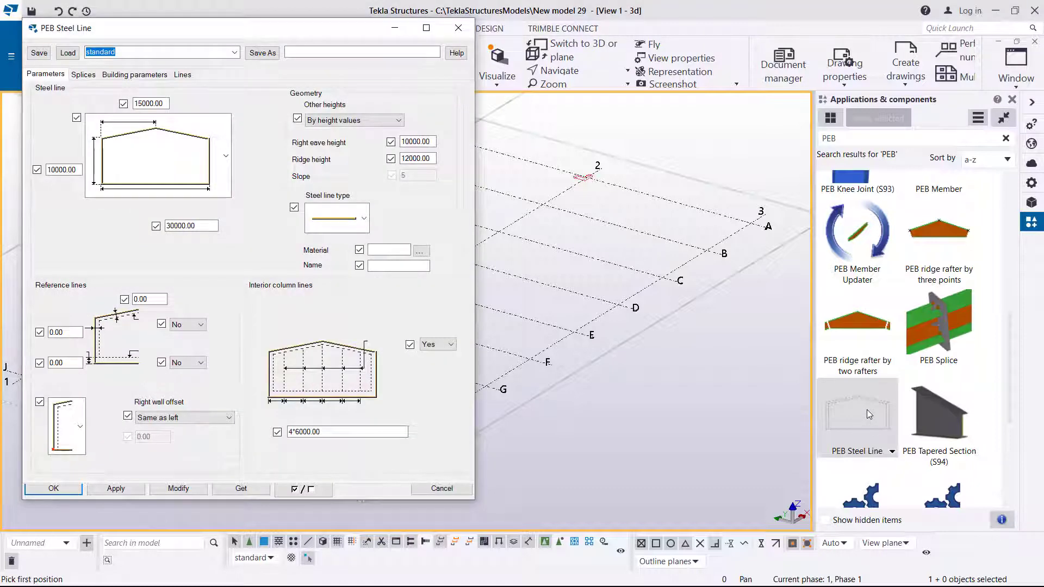
Examine the steel line's width, ridge position, eave and ridge heights, height method options and reference line offset
left_click_drag(311, 33, 559, 69)
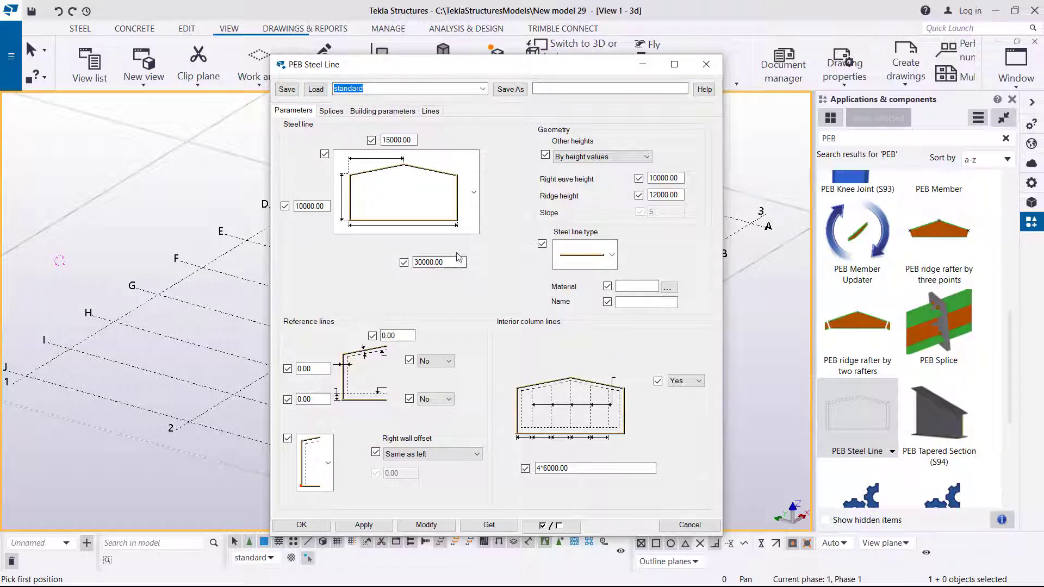
left_click_drag(452, 262, 415, 265)
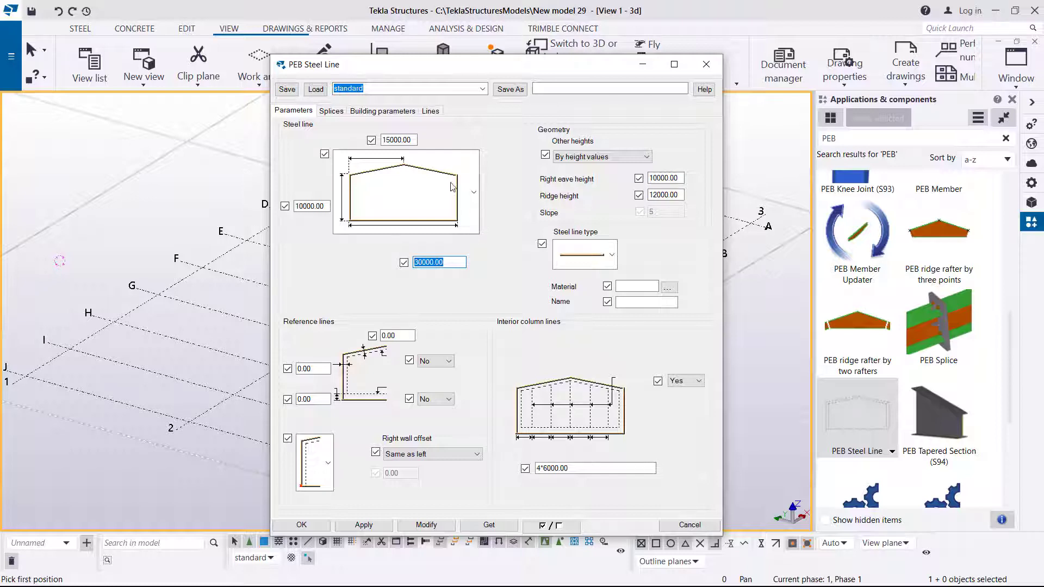
left_click_drag(408, 139, 380, 140)
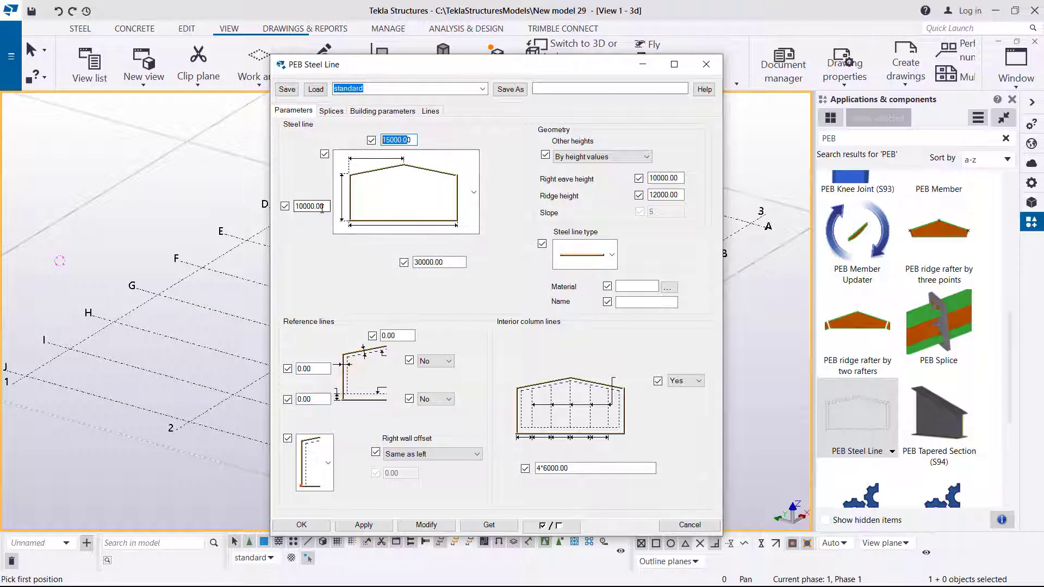
left_click_drag(327, 206, 296, 206)
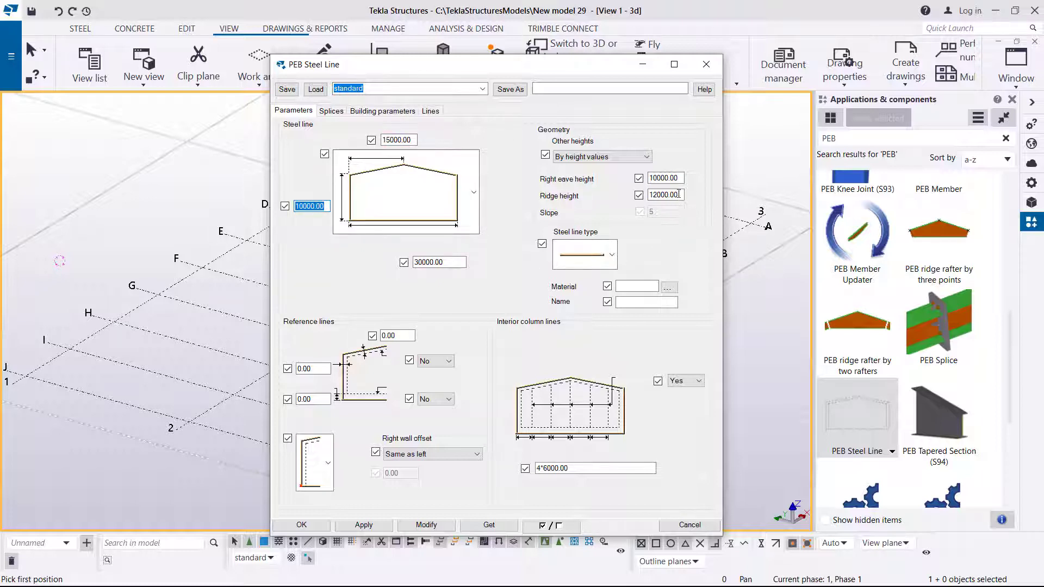
left_click(628, 160)
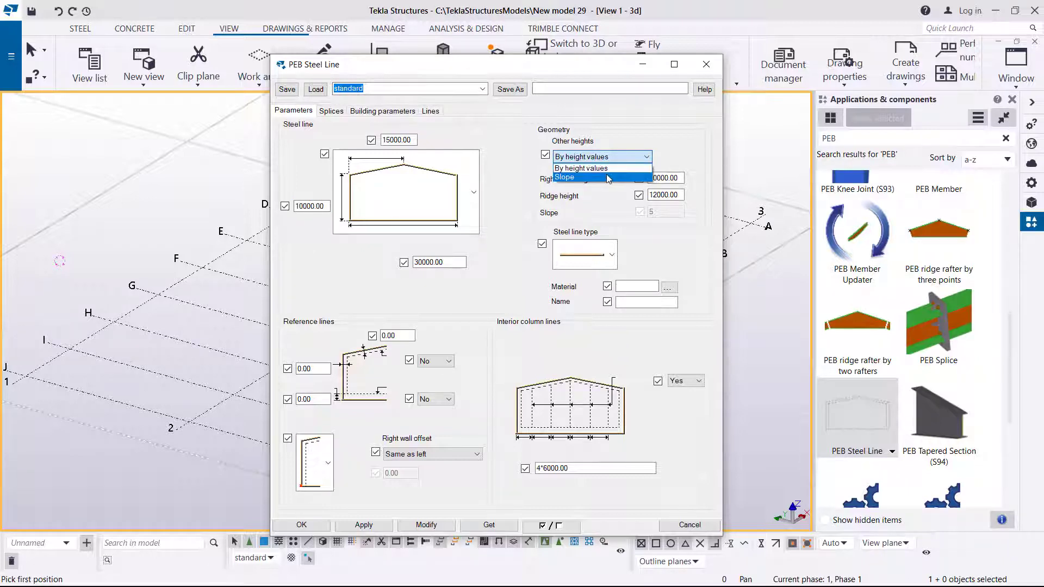
left_click(667, 154)
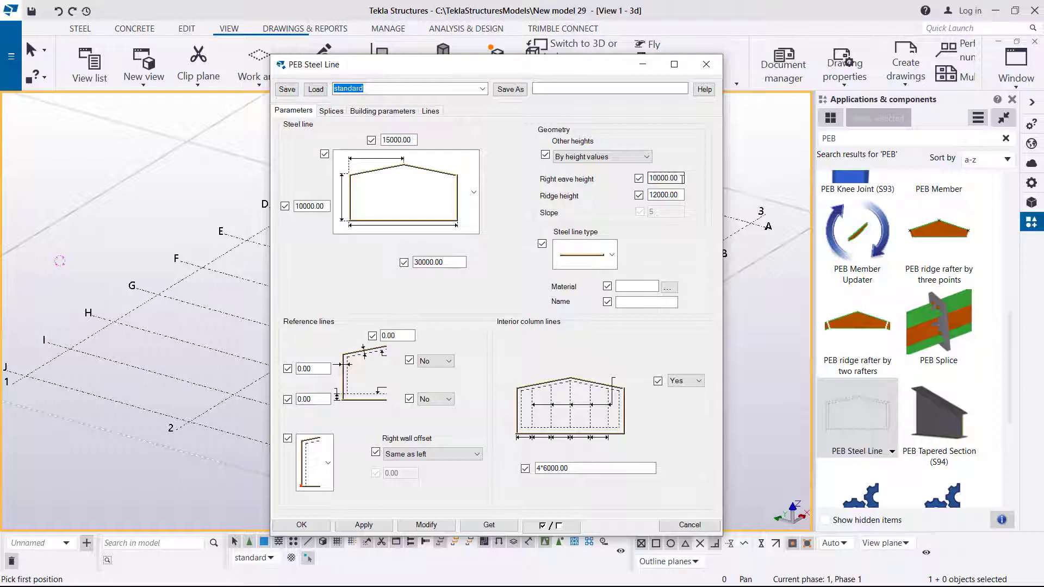
double_click(682, 178)
left_click_drag(681, 196, 644, 195)
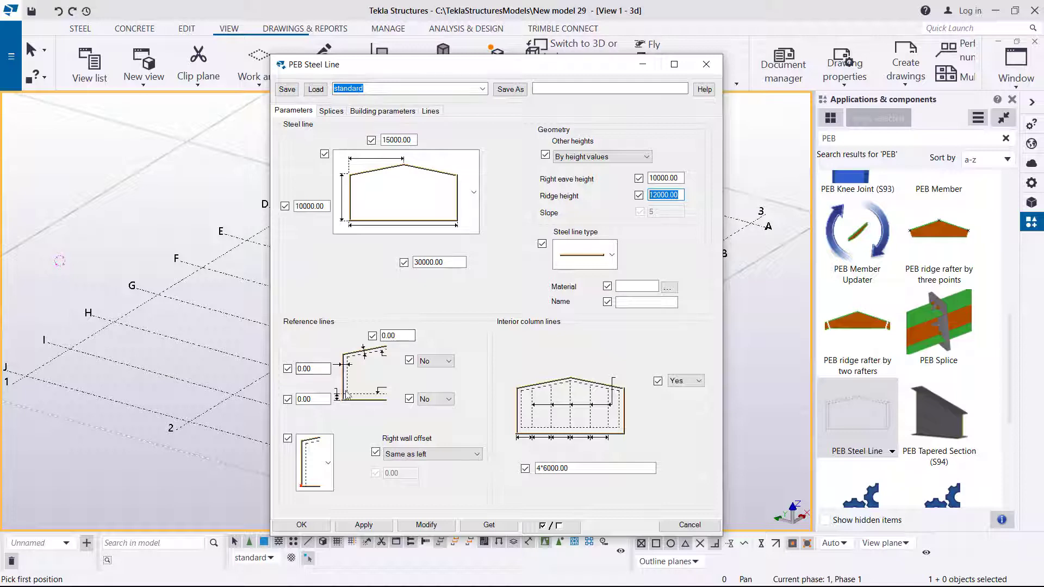
double_click(384, 336)
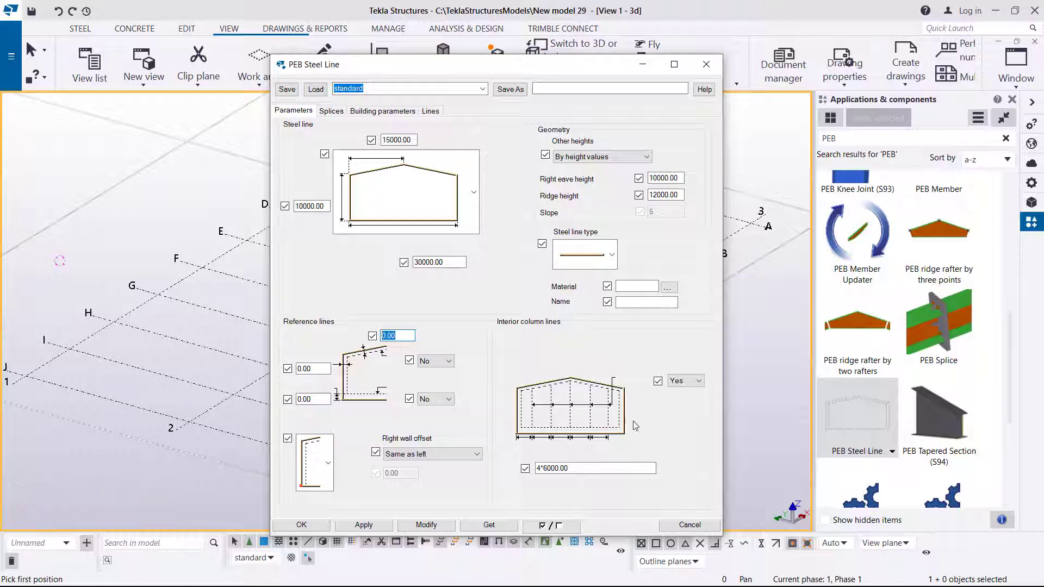
Set the interior column lines option to No and apply the PEB Steel Line settings
left_click(699, 382)
left_click(692, 396)
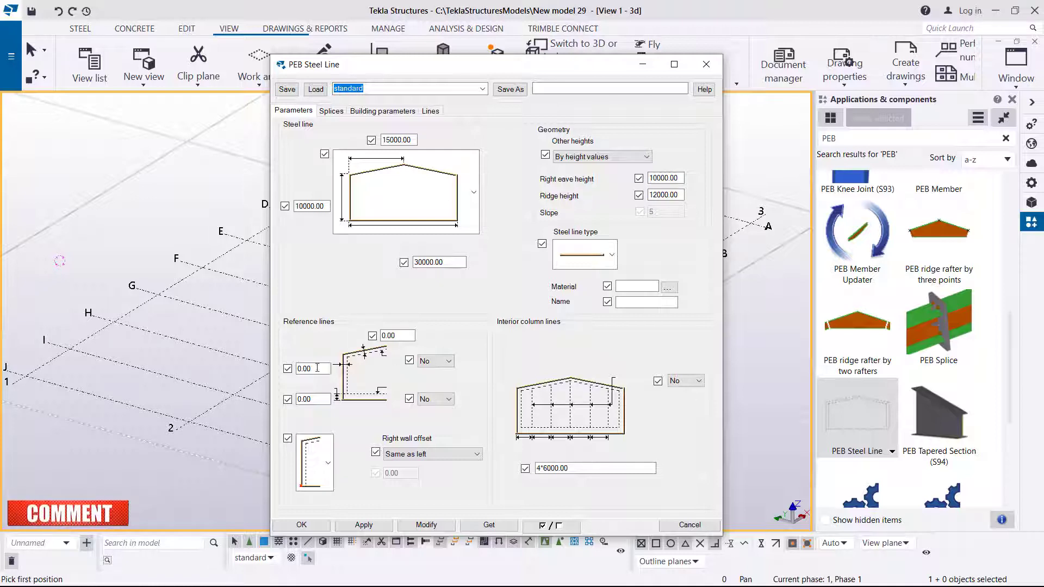
left_click(449, 362)
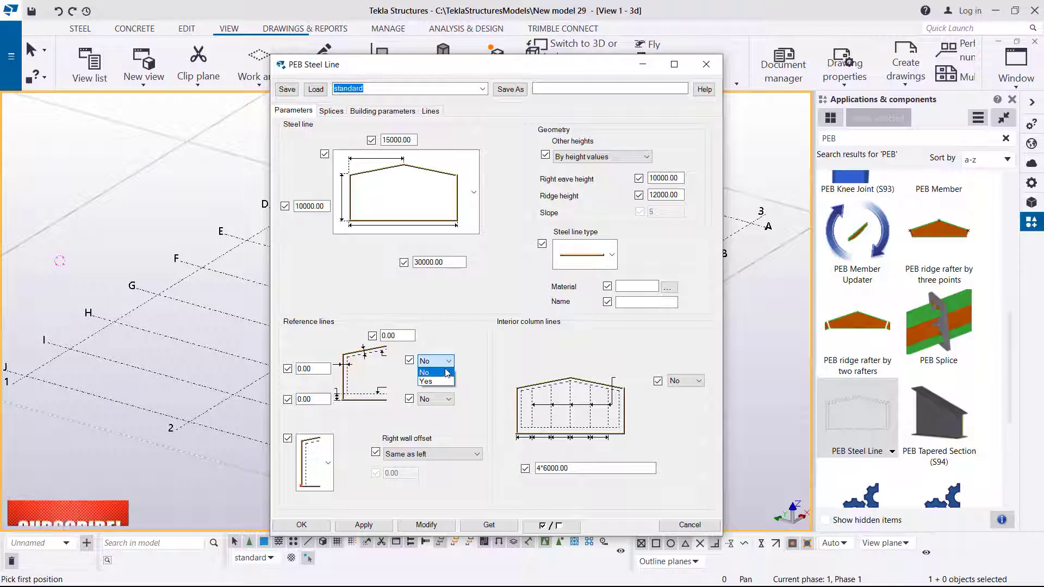
left_click(464, 343)
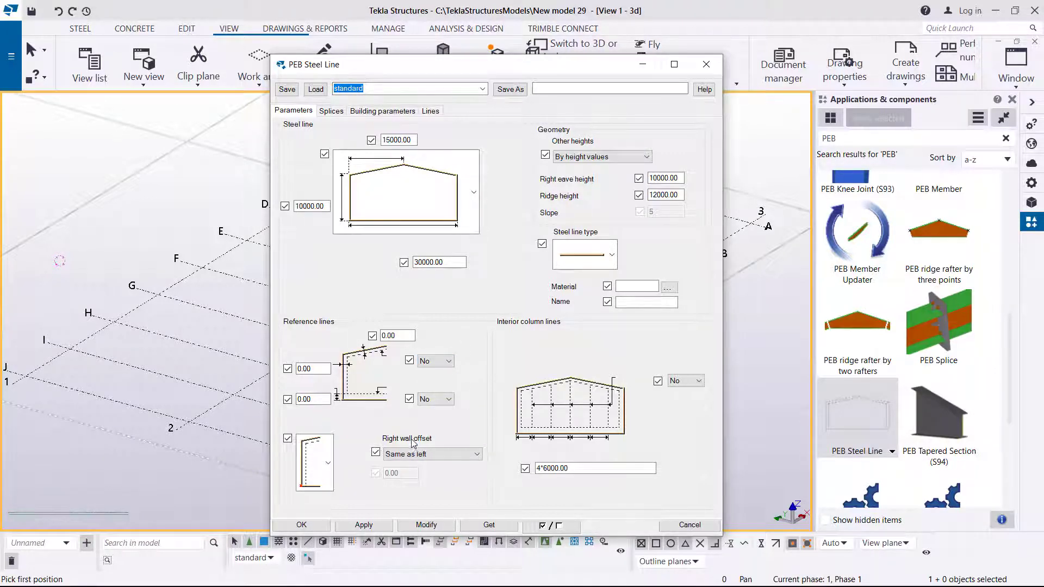
left_click(474, 456)
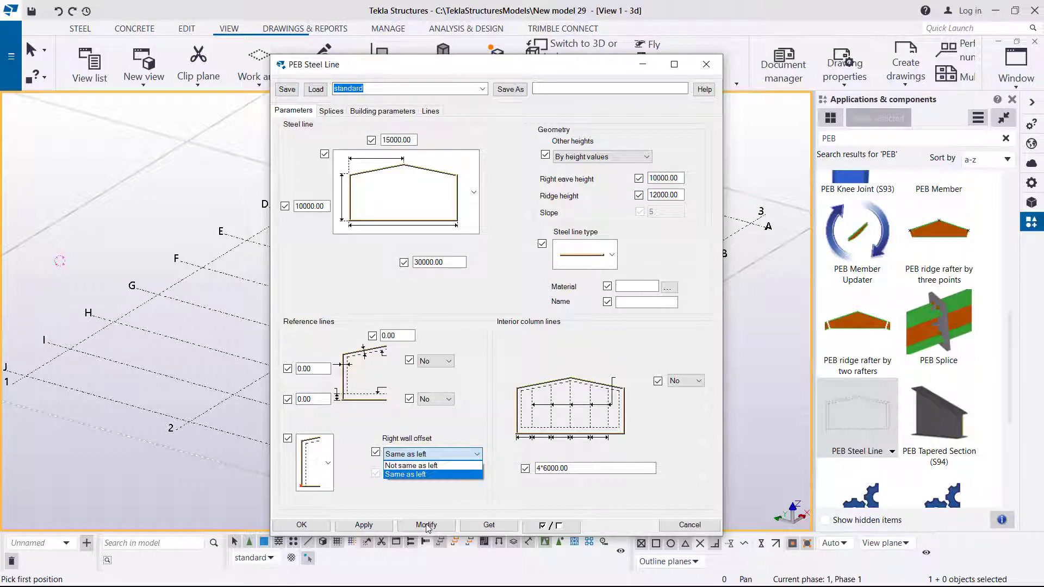
left_click(480, 503)
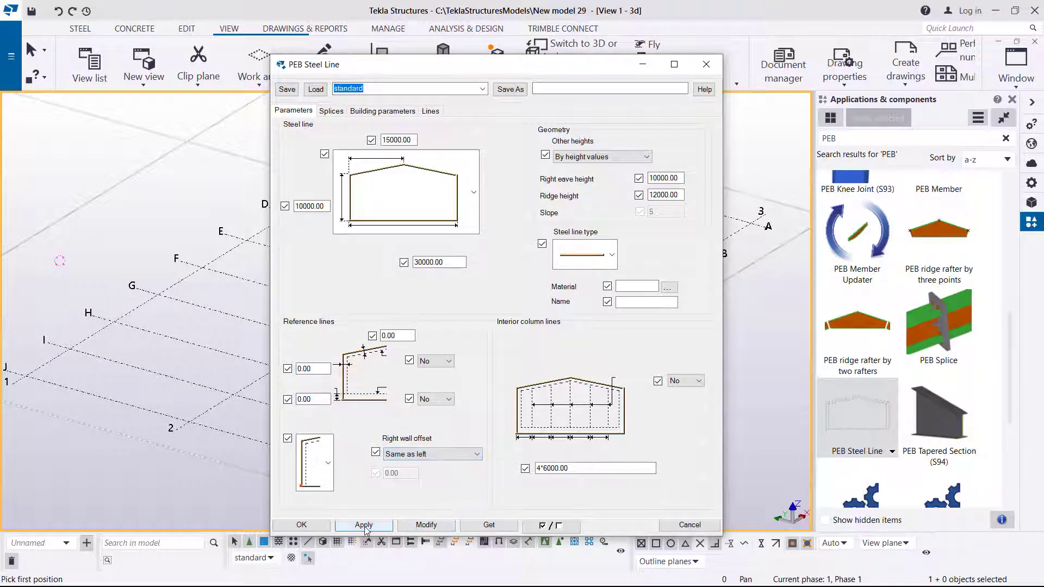
left_click(326, 526)
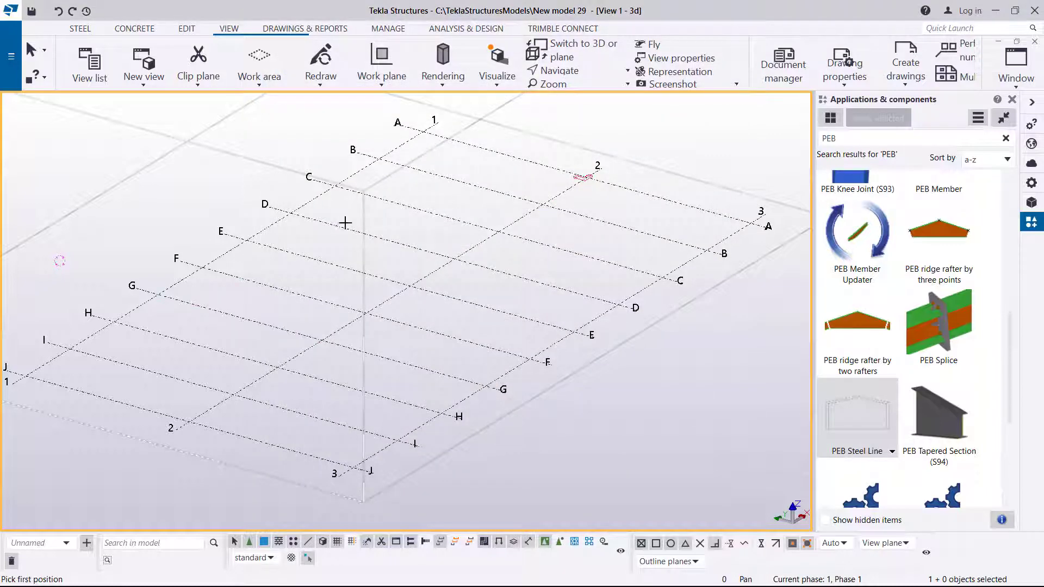
Place the PEB steel line along grid line J, from its intersection with grid line 1 to that with grid line 3
mouse_move(485, 291)
middle_mouse_down("ctrl")
mouse_move(152, 315)
mouse_move(238, 354)
middle_mouse_up("ctrl")
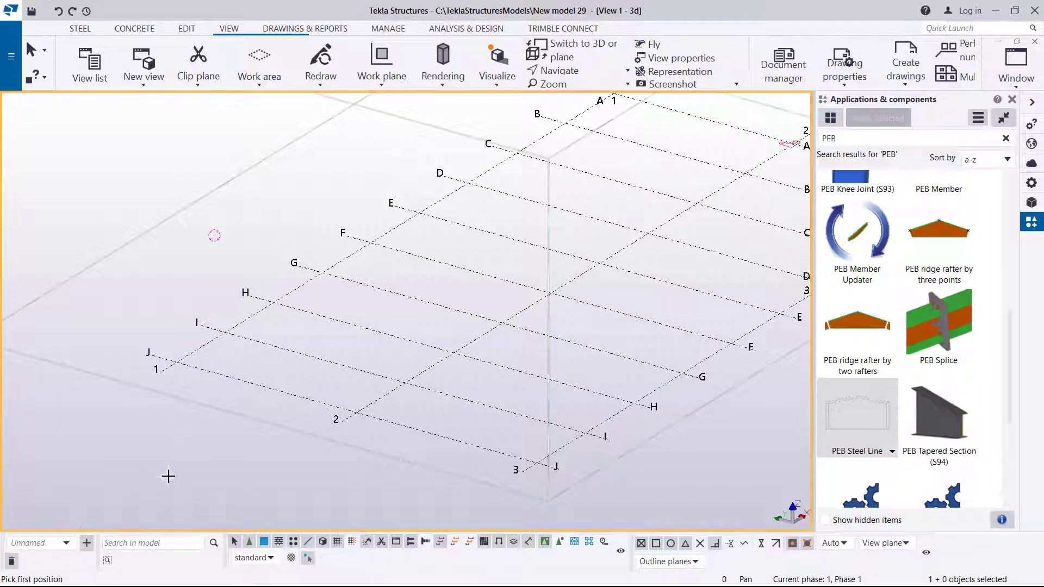
left_click(179, 363)
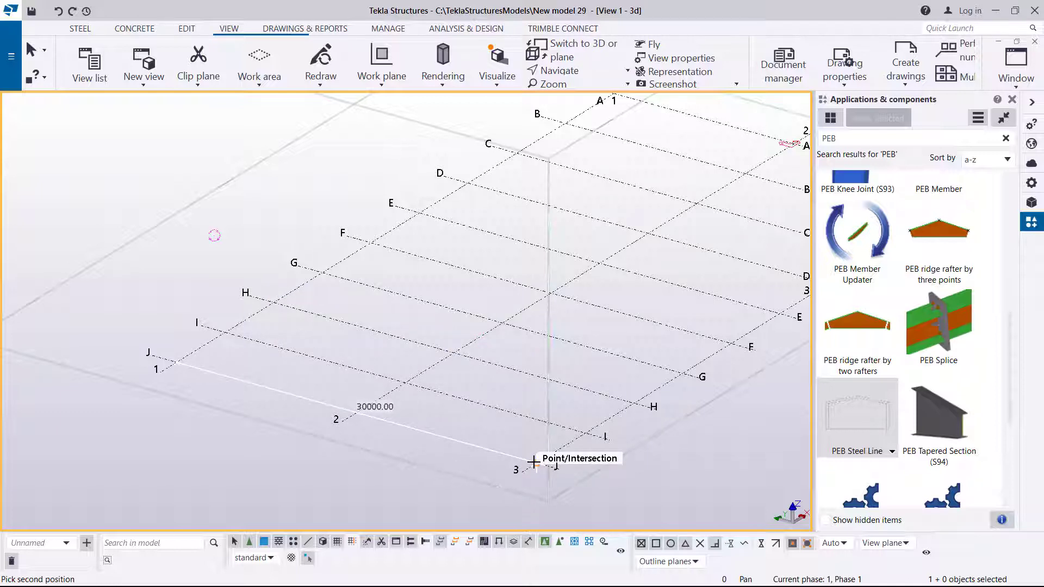
left_click(534, 462)
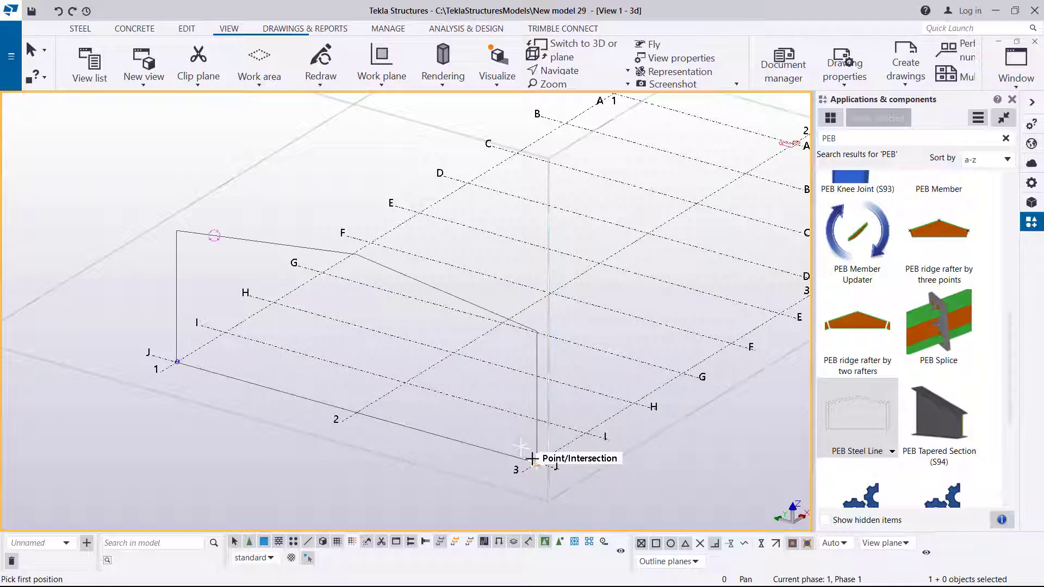
right_click(317, 155)
left_click(333, 161)
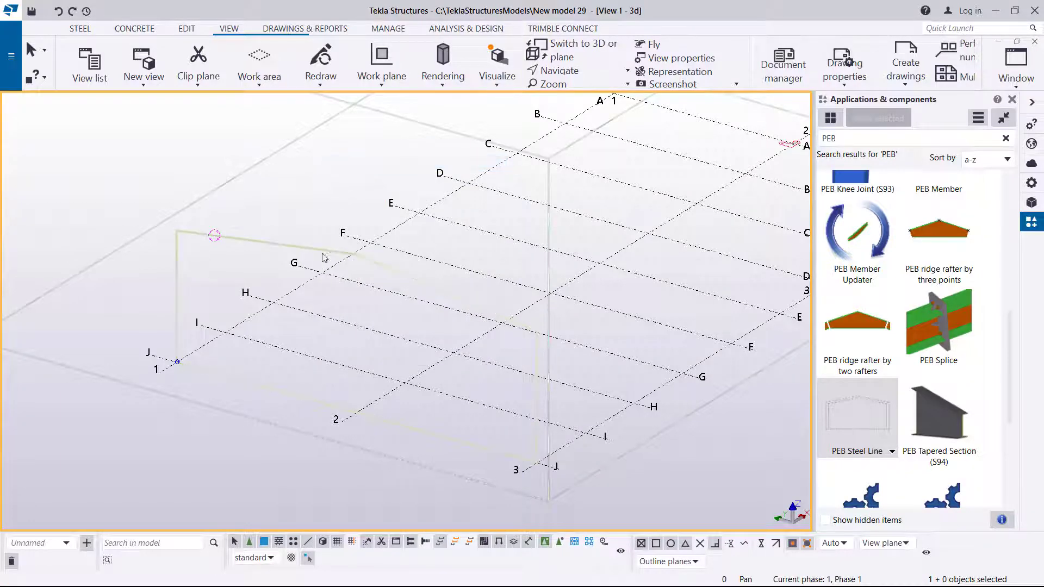
Inspect the placed steel line frame in the model and review its PEB Steel Line parameters
scroll(209, 244, "up", 2)
scroll(156, 231, "up", 1)
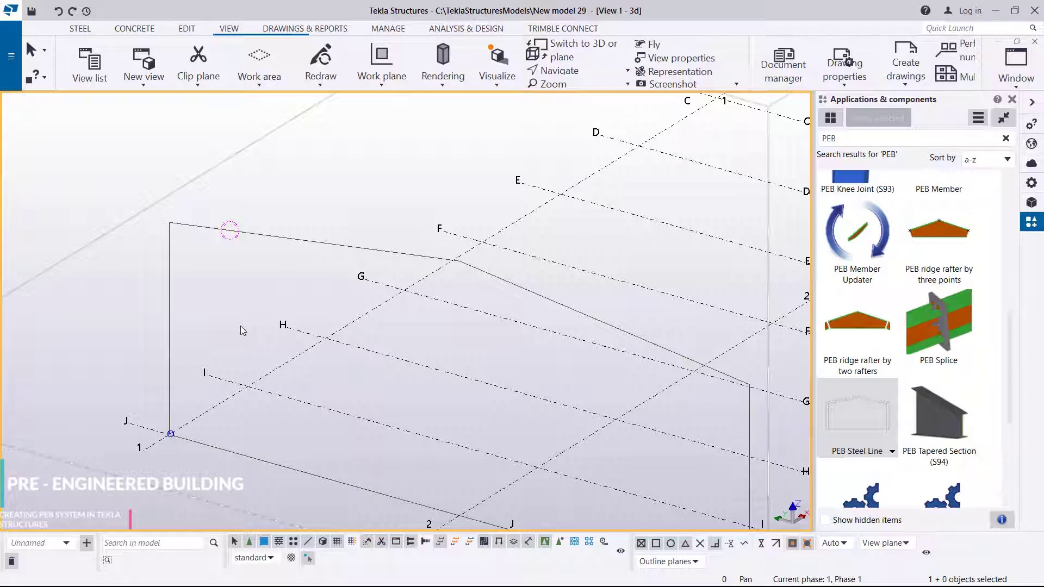
scroll(250, 326, "down", 2)
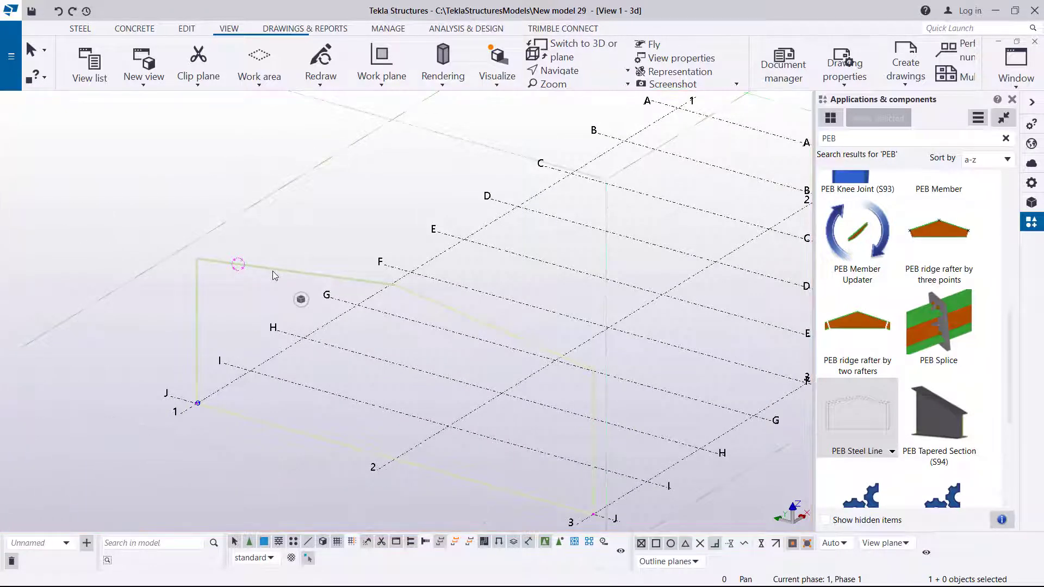
double_click(272, 271)
left_click_drag(627, 74, 308, 131)
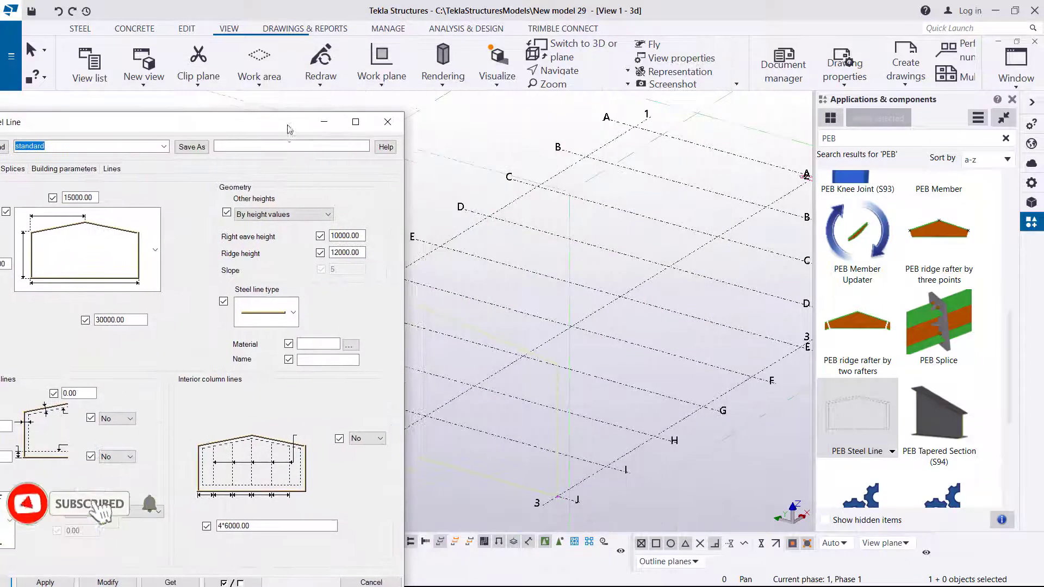
scroll(497, 399, "down", 1)
scroll(555, 438, "up", 3)
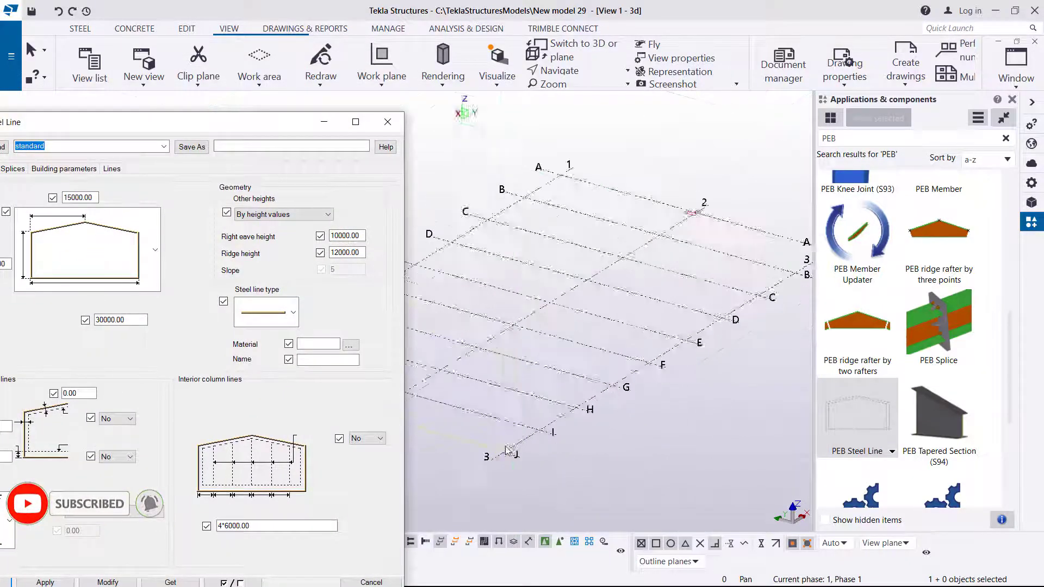
scroll(706, 329, "down", 4)
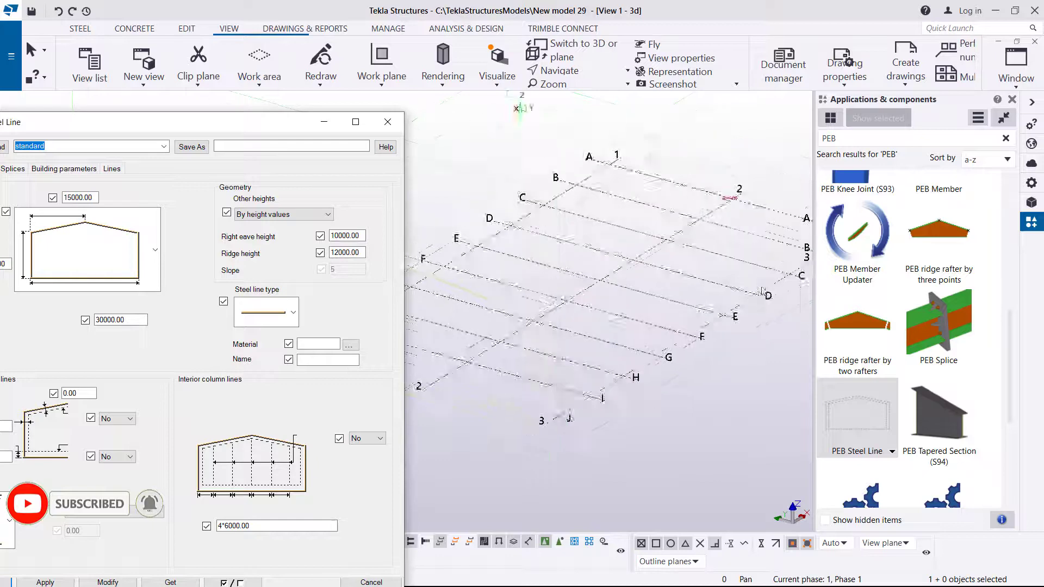
scroll(763, 282, "up", 1)
left_click_drag(279, 127, 644, 149)
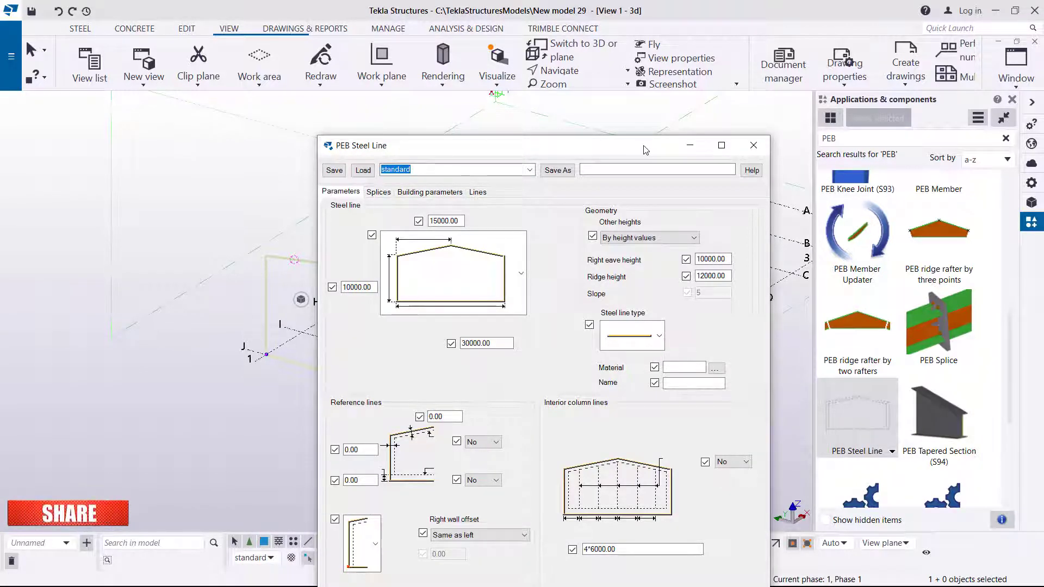
mouse_move(600, 154)
left_mouse_down()
mouse_move(283, 186)
mouse_move(608, 159)
mouse_move(615, 148)
left_mouse_up()
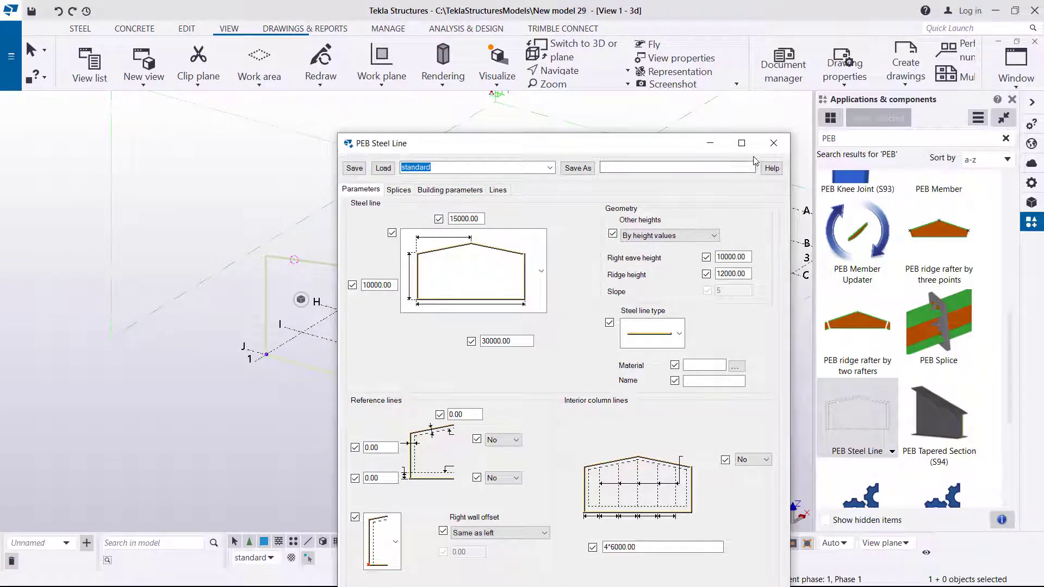
left_click(774, 144)
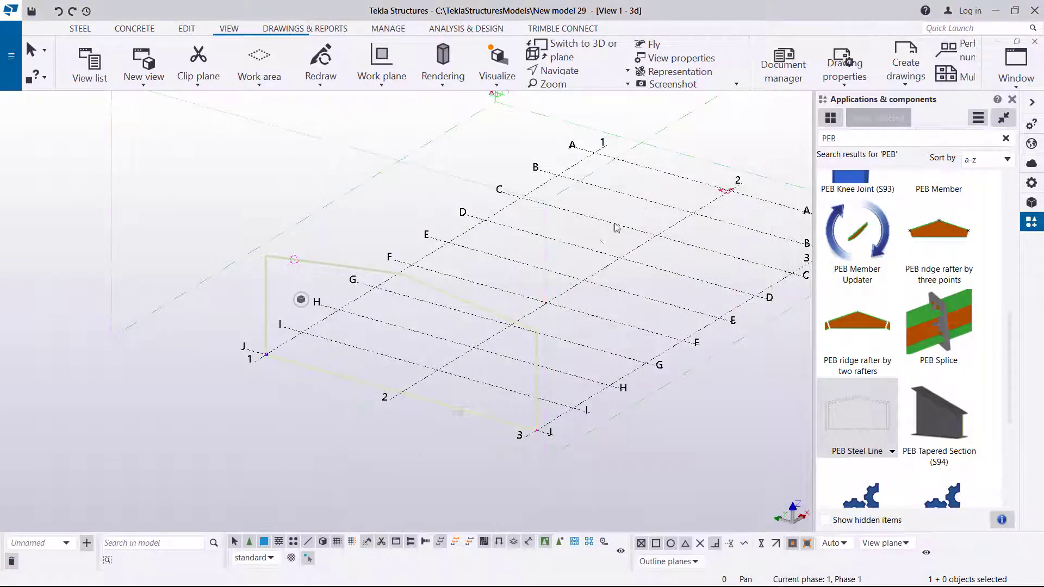
left_click(401, 201)
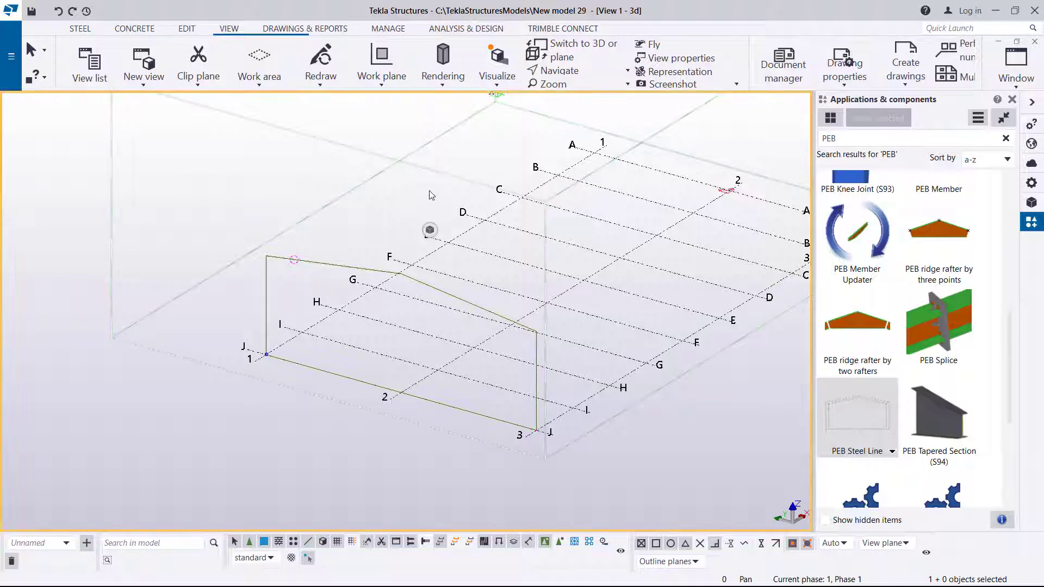
Place a PEB Member as a column at the J-1 grid intersection, from the steel line's base point to its eave corner
scroll(303, 244, "up", 1)
scroll(274, 267, "up", 2)
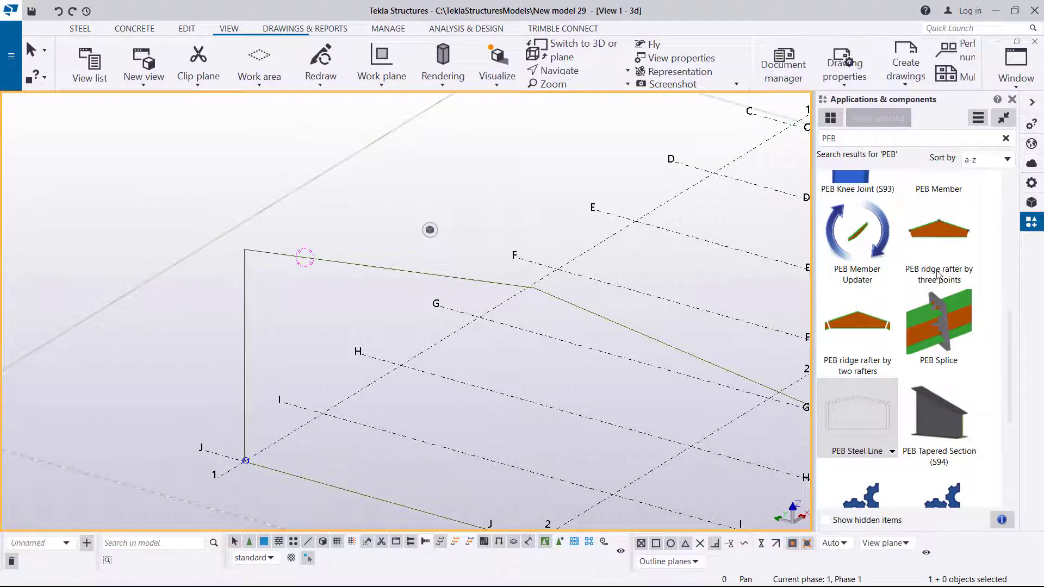
scroll(941, 277, "up", 3)
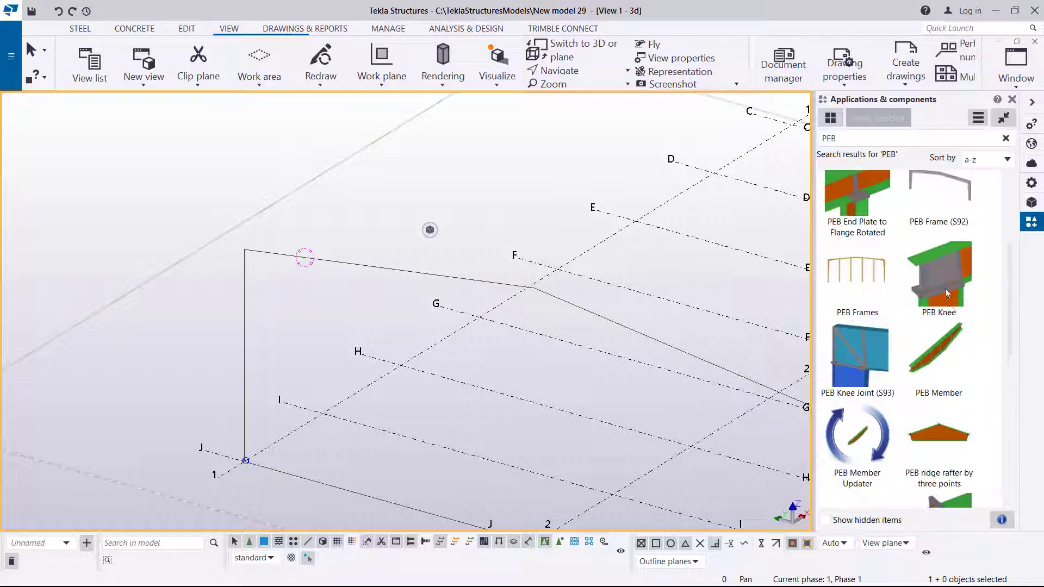
left_click(949, 371)
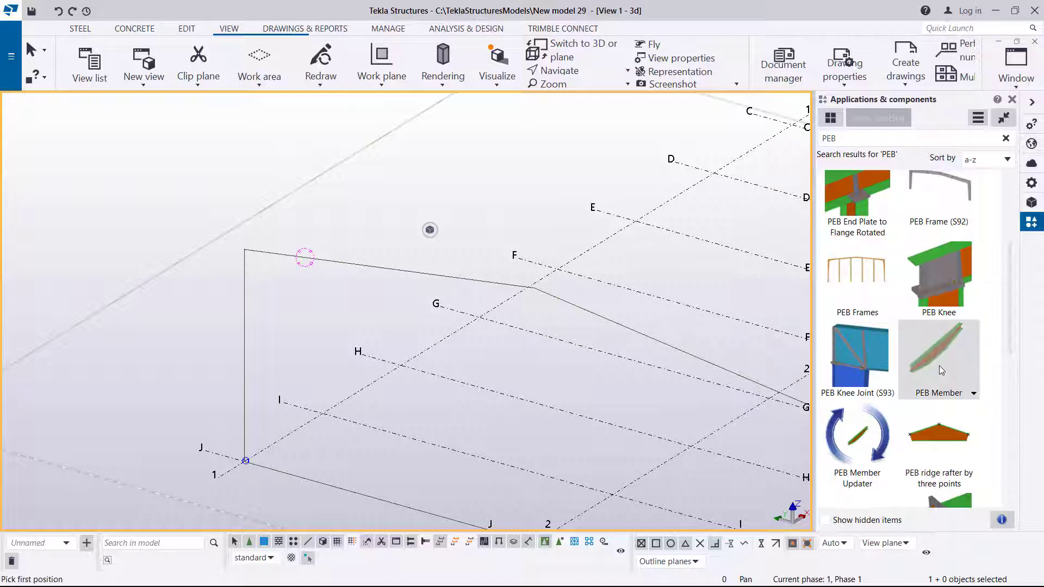
scroll(500, 246, "down", 2)
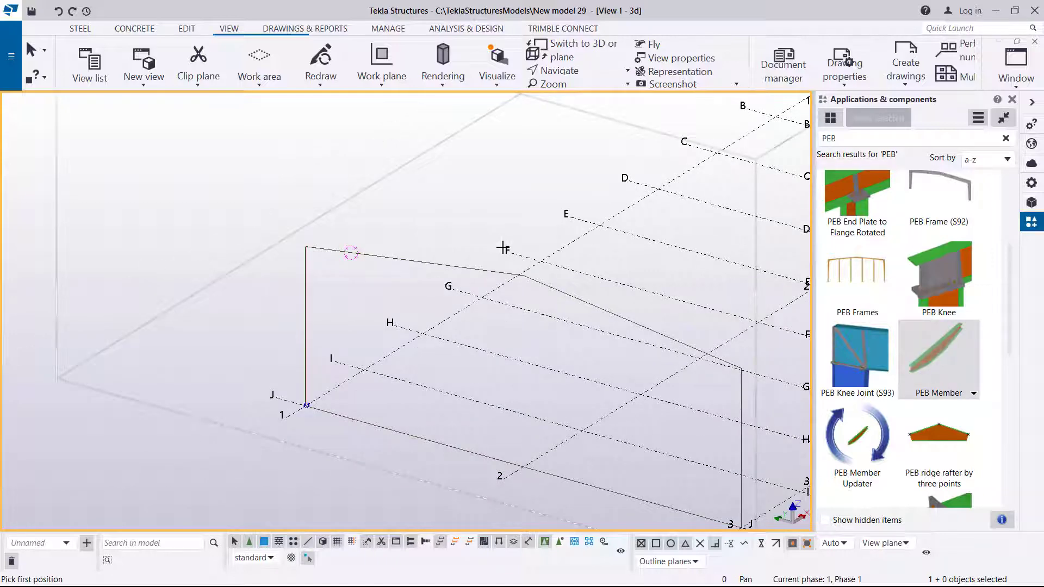
scroll(304, 407, "up", 6)
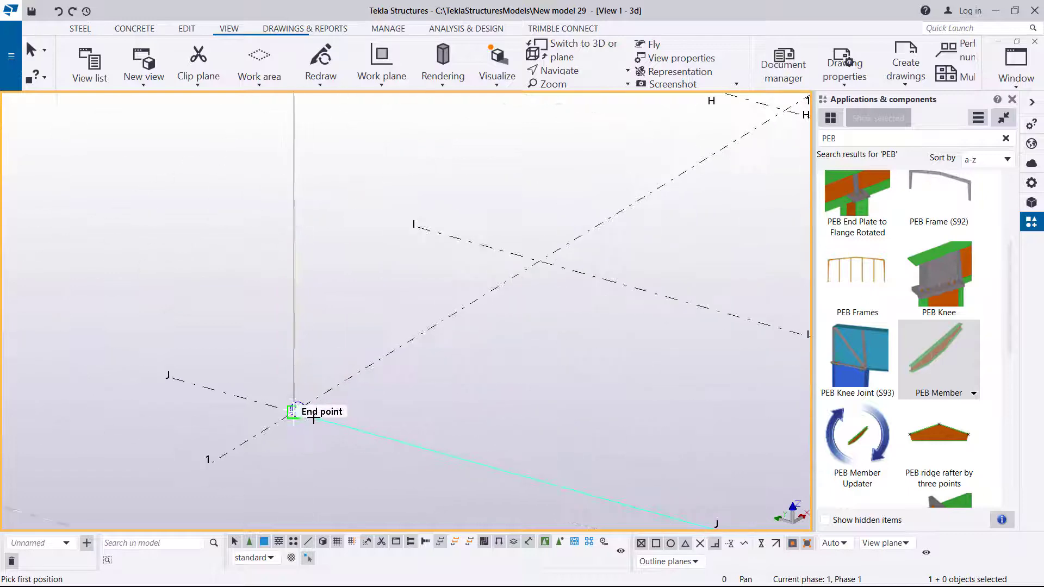
scroll(310, 403, "down", 1)
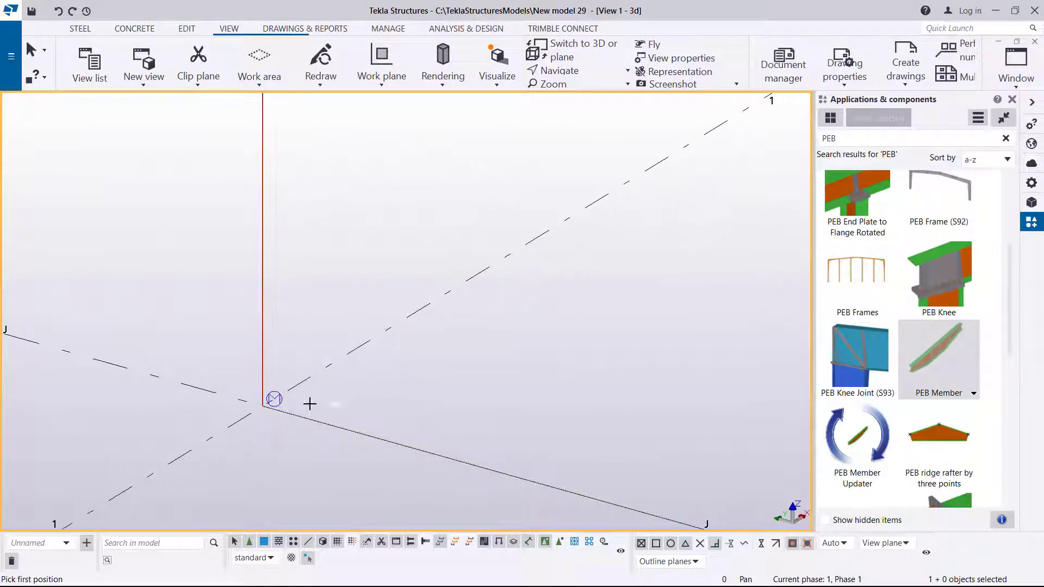
left_click(264, 407)
scroll(326, 445, "down", 2)
scroll(345, 440, "down", 4)
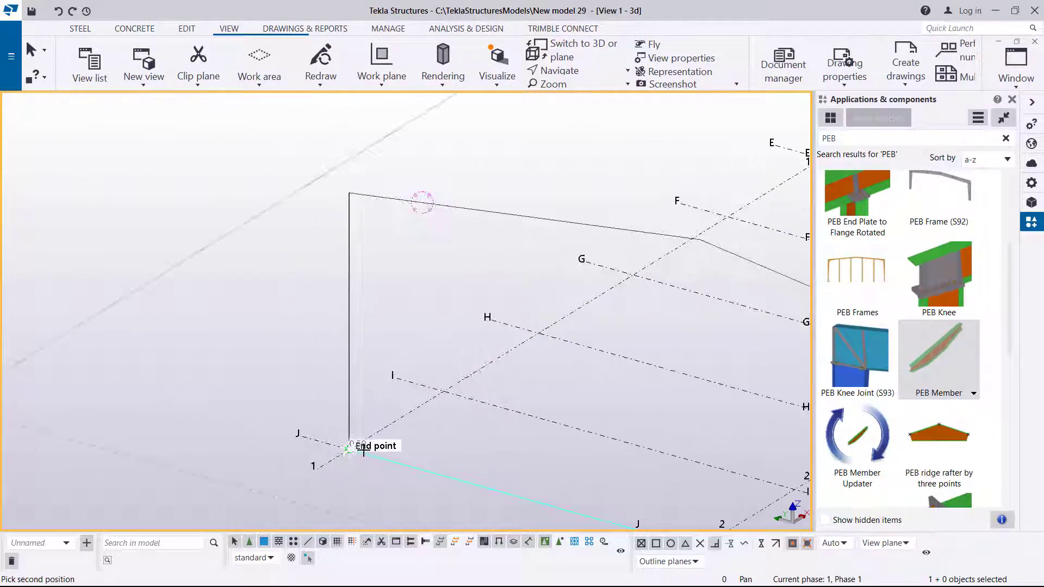
scroll(334, 223, "up", 8)
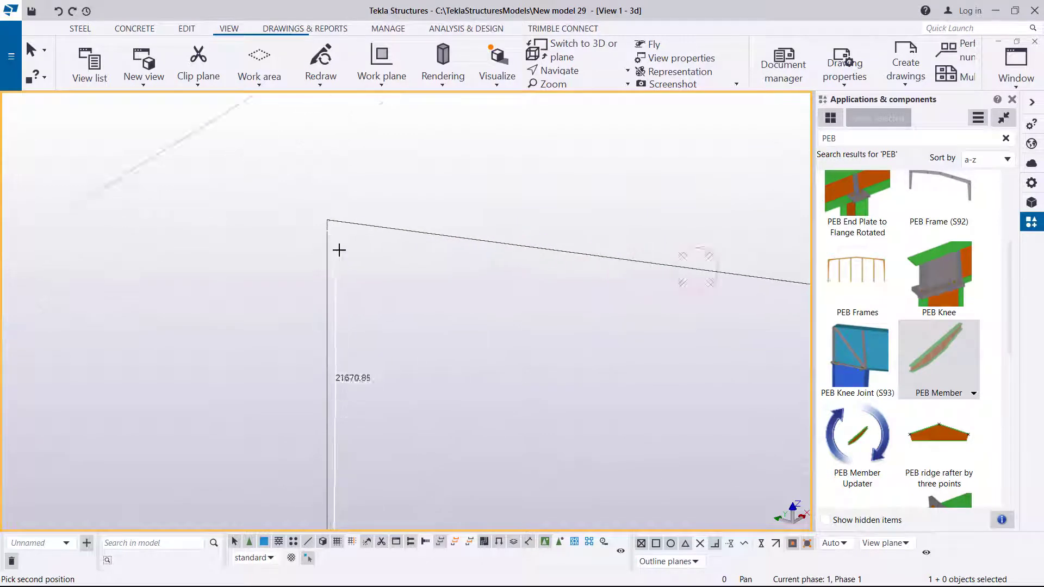
left_click(324, 218)
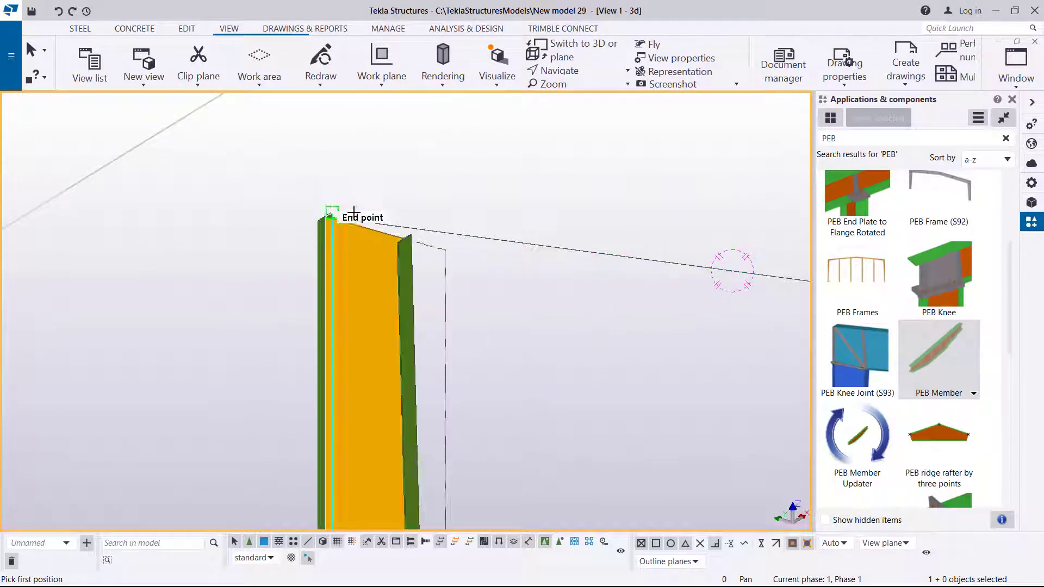
right_click(409, 172)
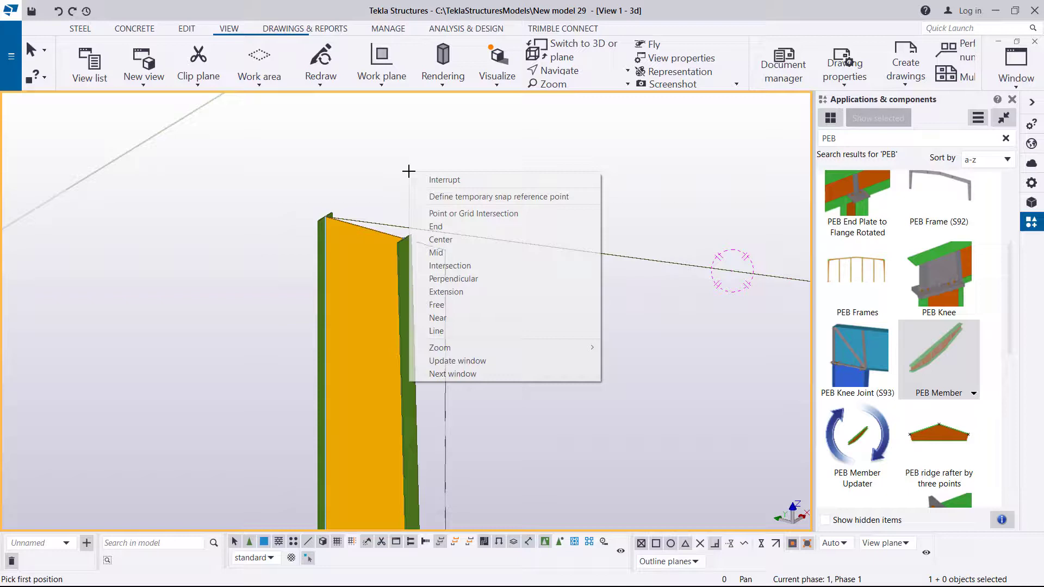
left_click(443, 179)
Examine the placed column's tapered profile and how it sits against the steel line at the eave and along its height
scroll(416, 177, "down", 2)
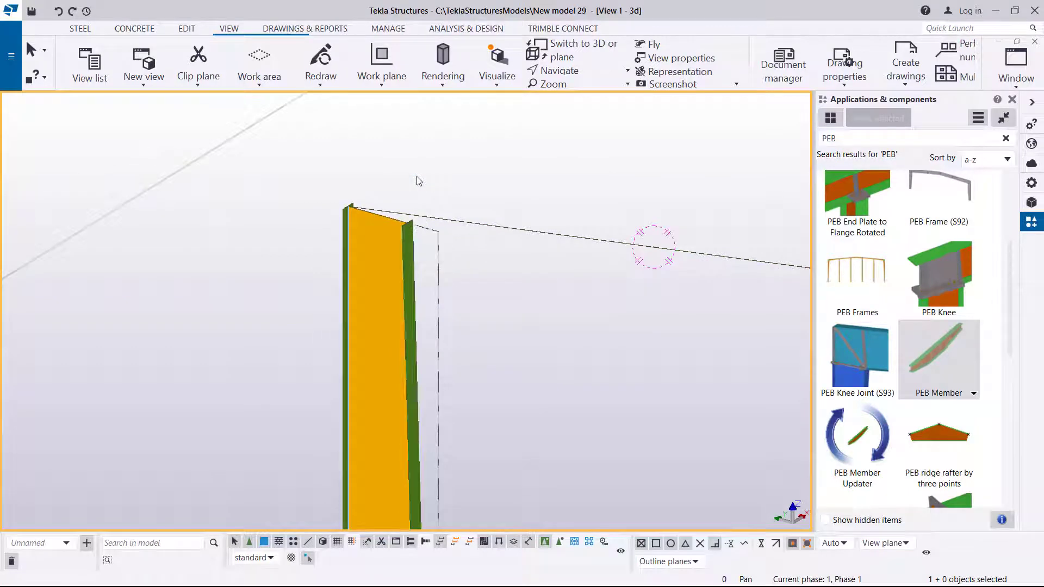
scroll(417, 176, "down", 3)
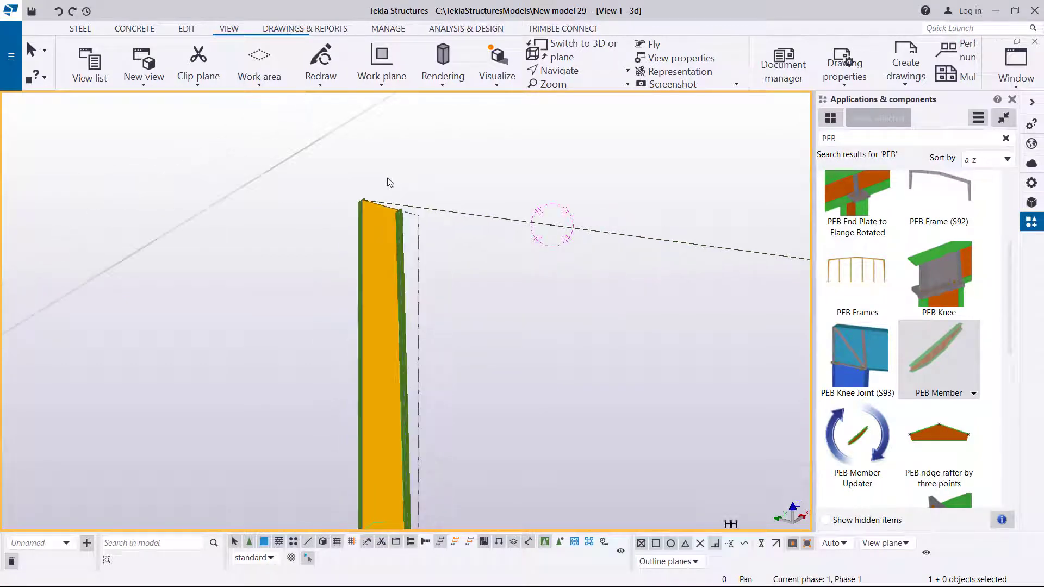
scroll(398, 359, "up", 2)
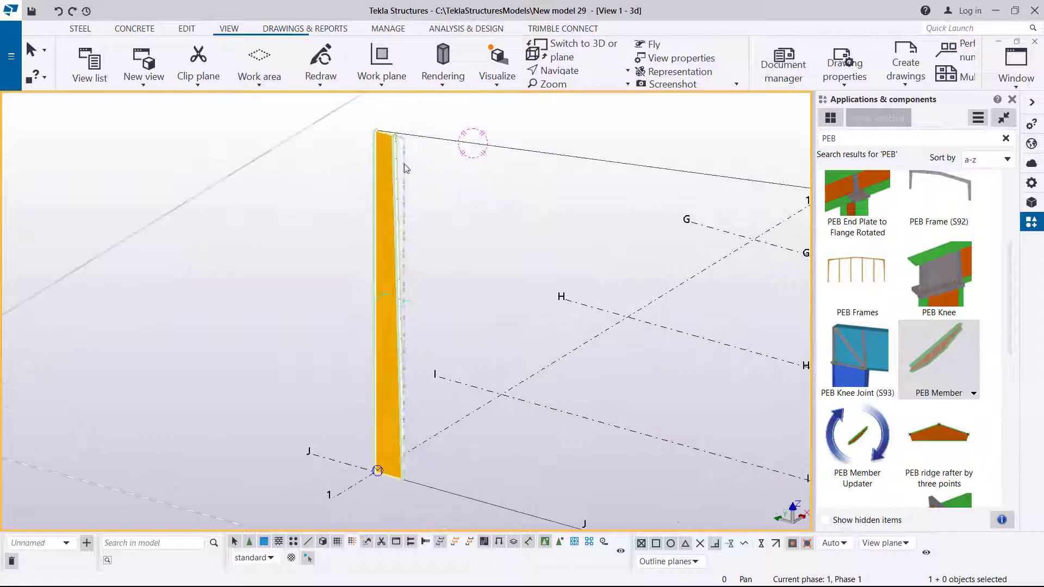
scroll(393, 136, "up", 3)
scroll(403, 142, "up", 2)
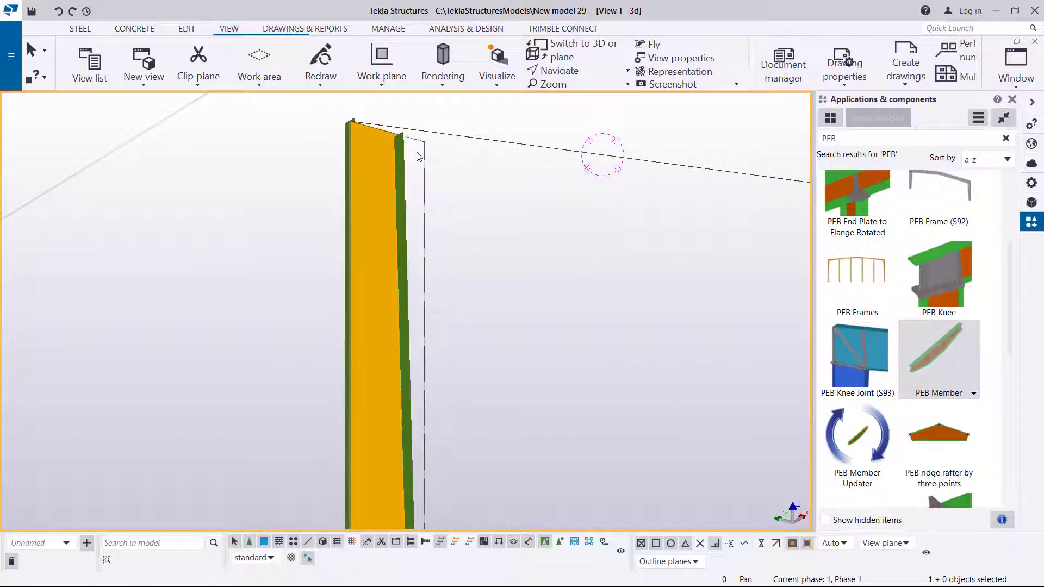
scroll(391, 191, "down", 3)
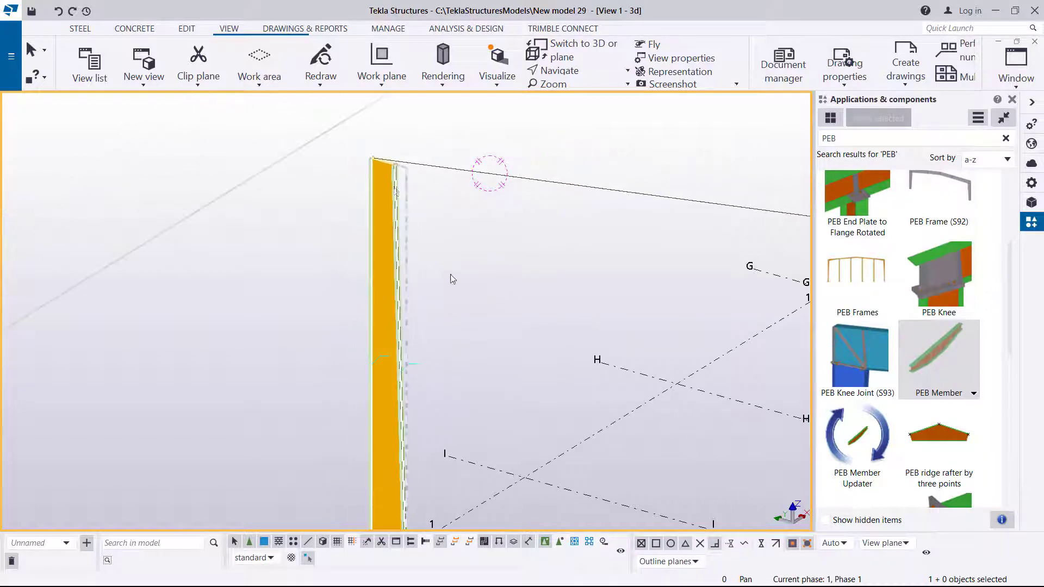
scroll(395, 487, "up", 3)
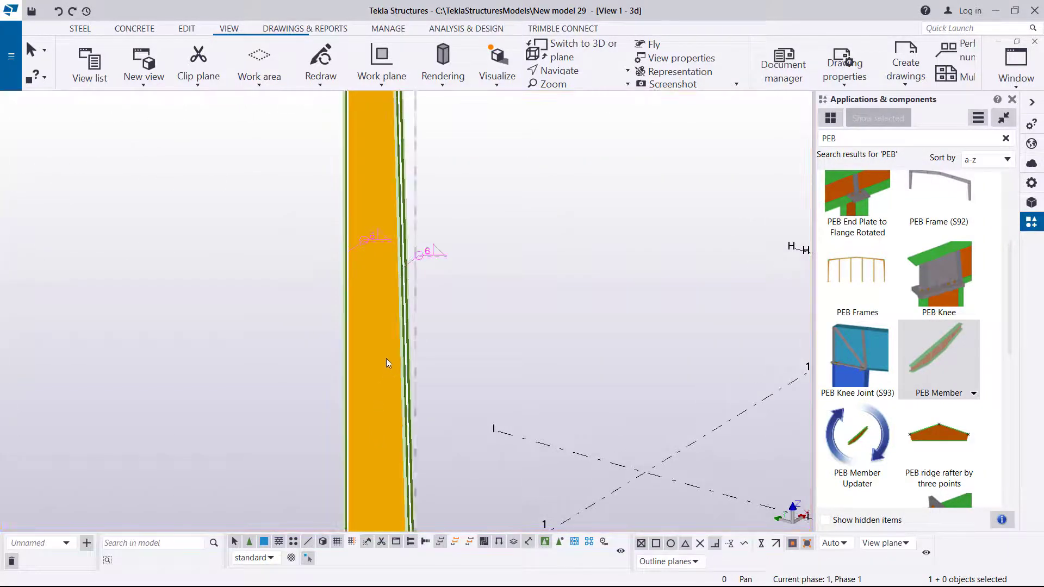
scroll(355, 351, "down", 3)
Open the column's PEB member parameters and compare the depth definitions with the column's base and top
double_click(355, 351)
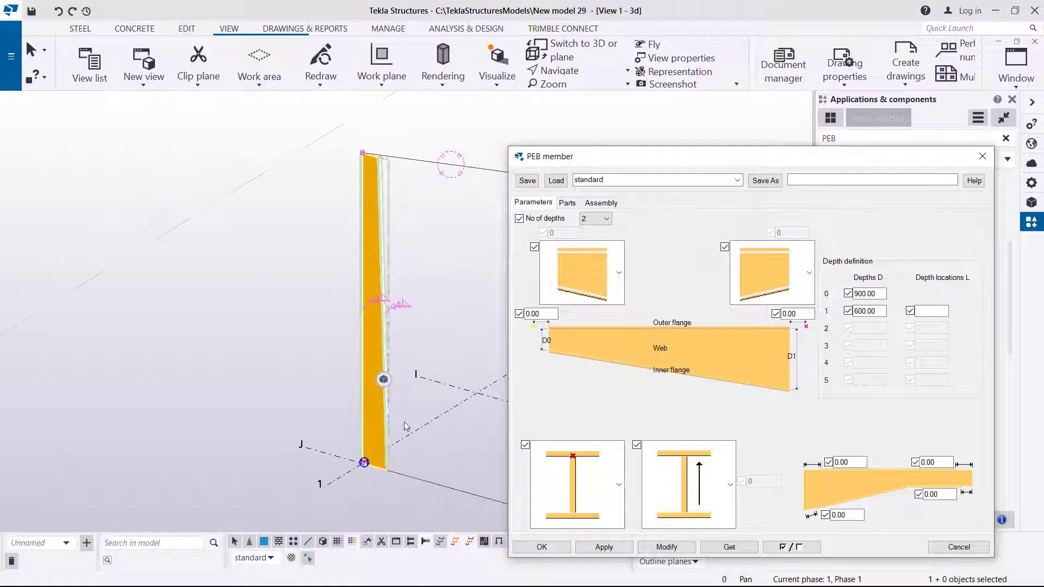
scroll(381, 436, "up", 4)
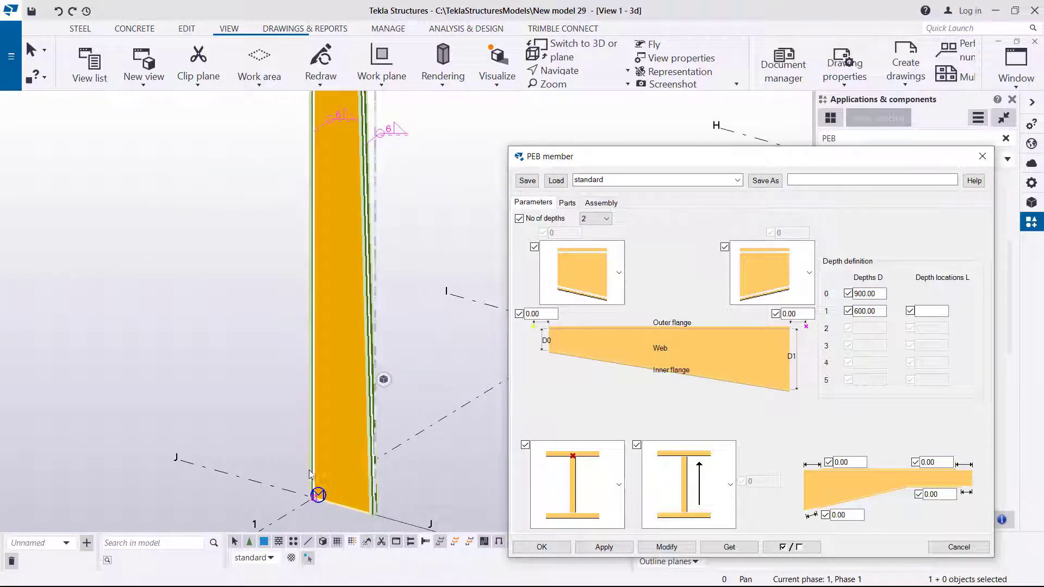
scroll(382, 437, "down", 5)
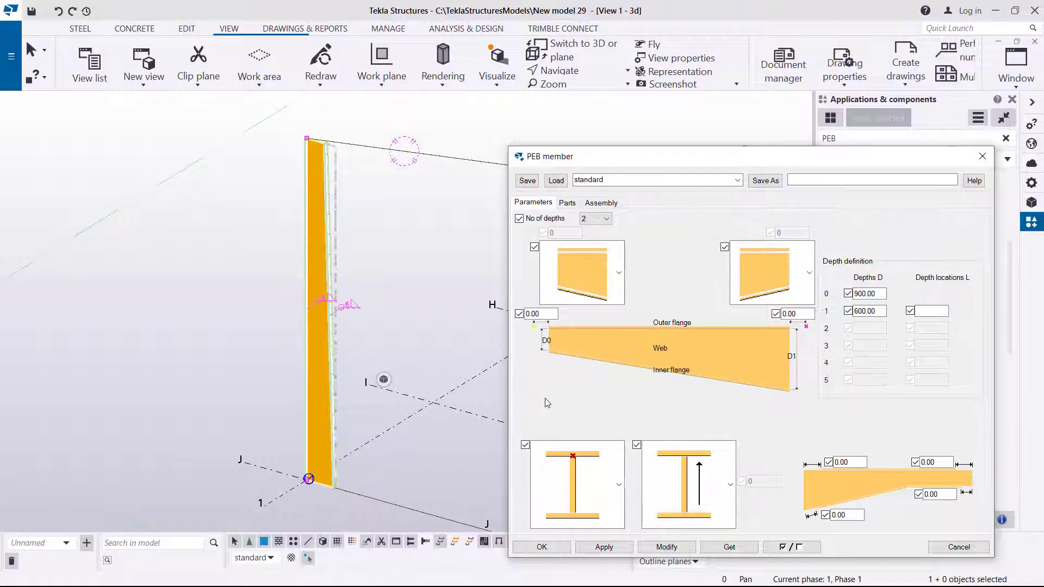
scroll(376, 375, "up", 3)
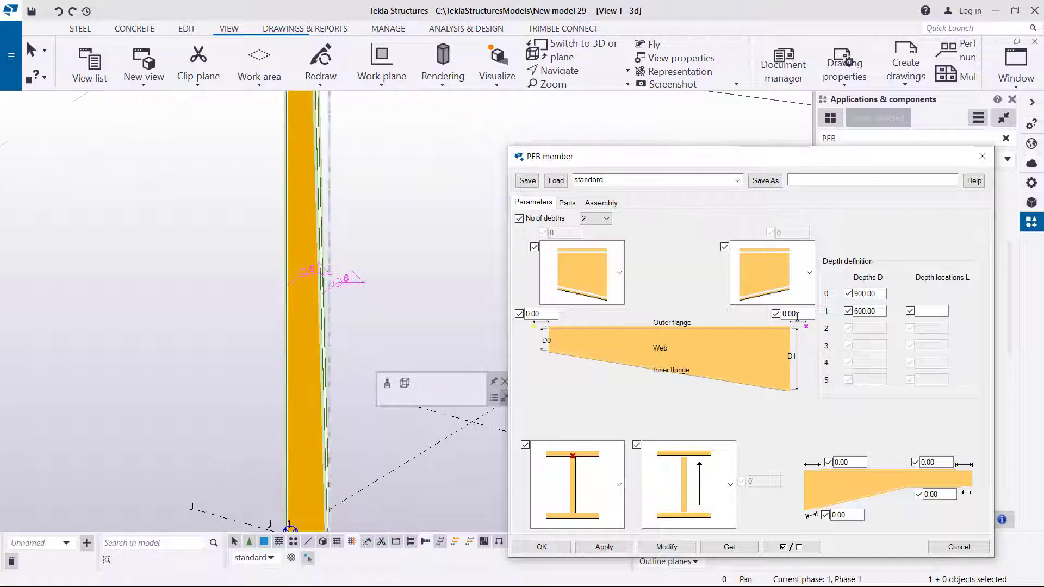
left_click_drag(877, 293, 851, 294)
scroll(379, 357, "down", 3)
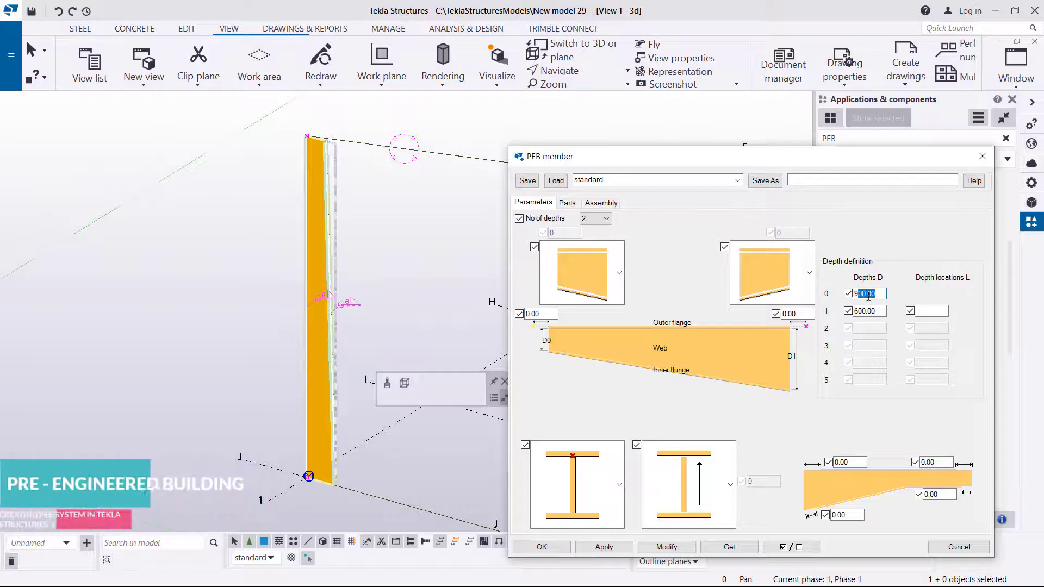
scroll(380, 381, "up", 5)
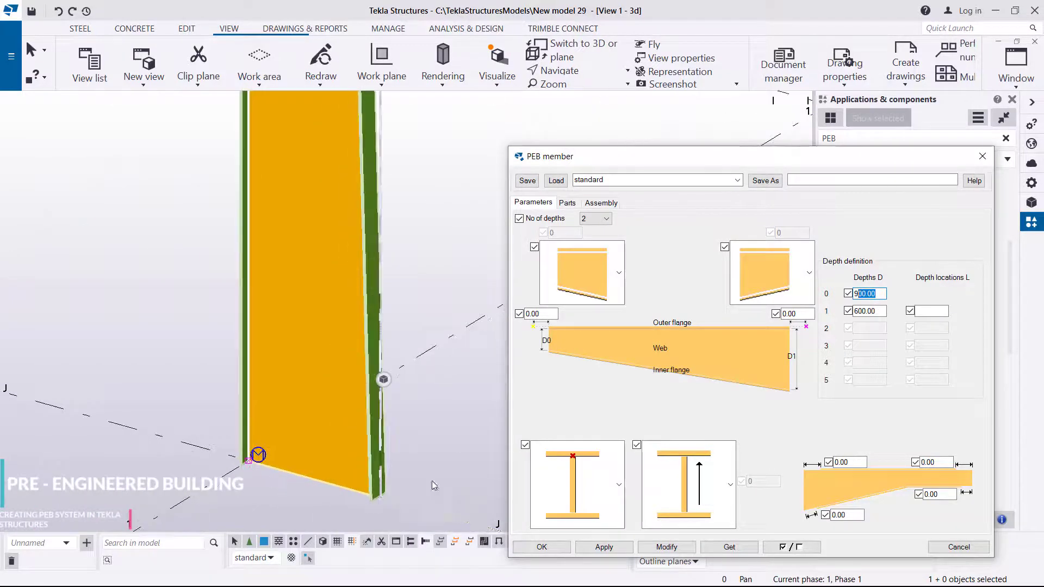
Measure the column's overall depth at its base, from the outer flange to the inner flange
left_click(449, 426)
left_click(184, 29)
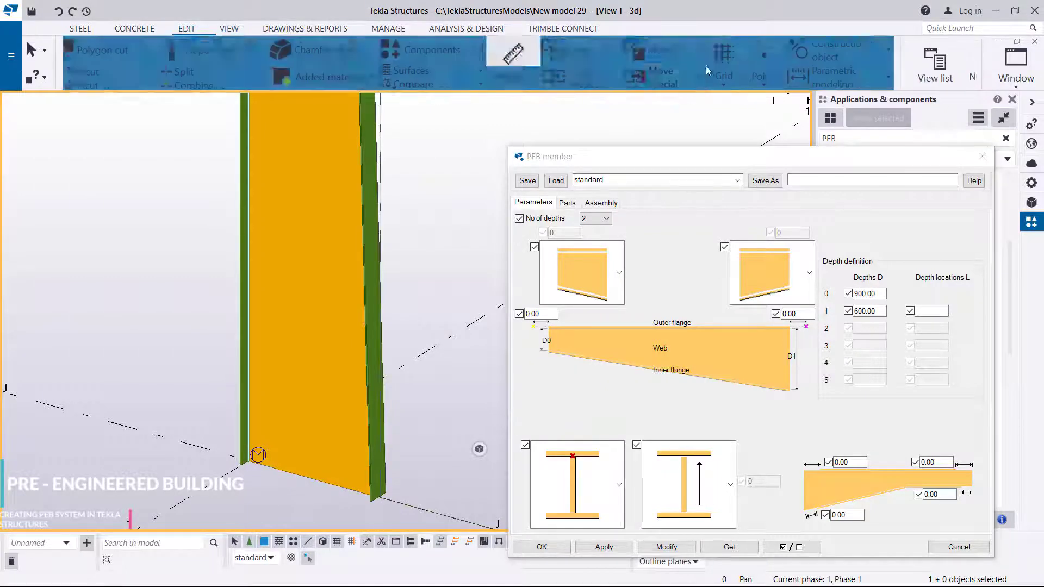
left_click(526, 79)
left_click(532, 106)
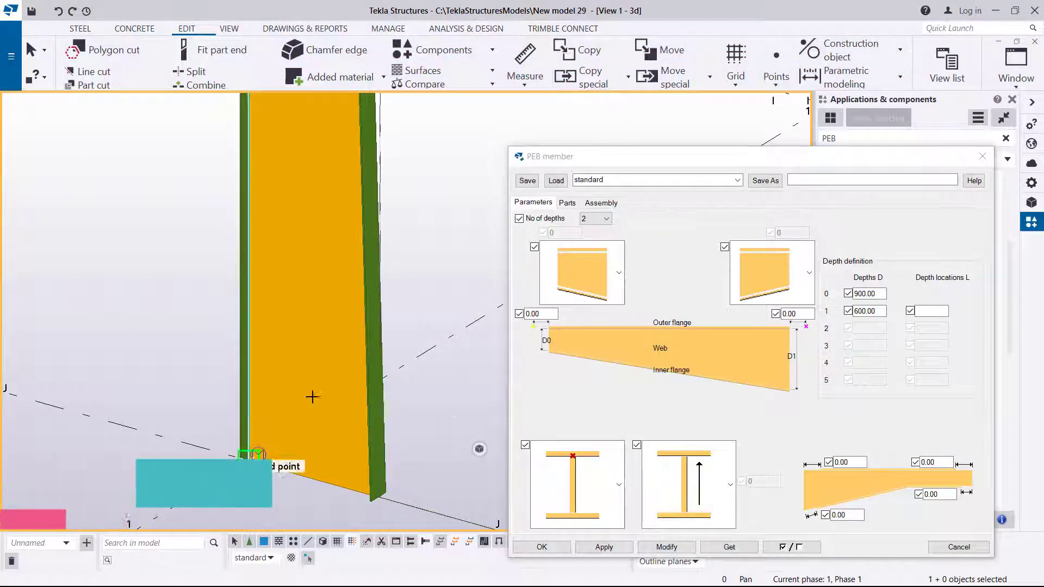
scroll(242, 430, "up", 5)
scroll(187, 461, "up", 6)
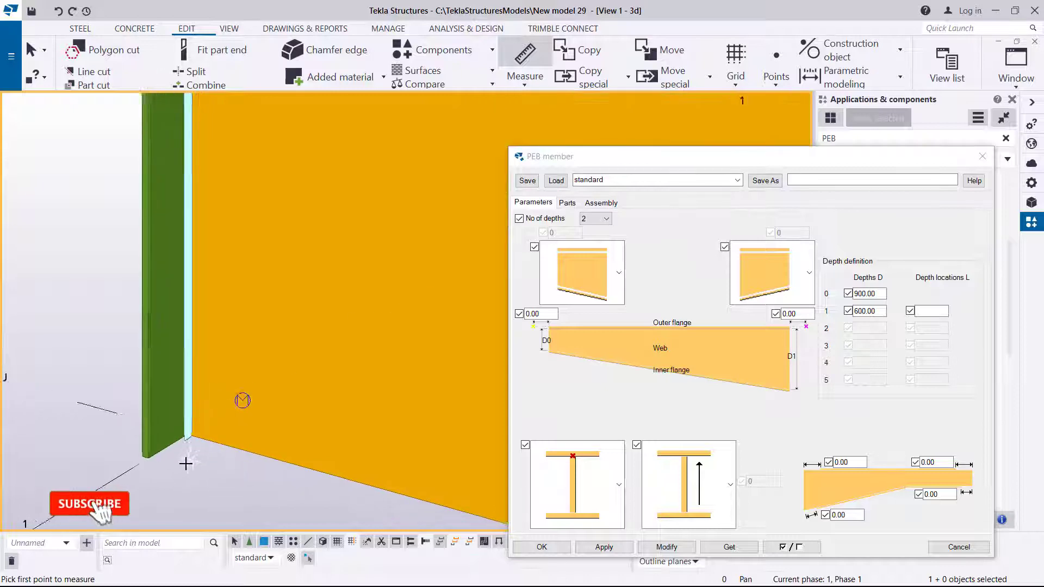
left_click(70, 229)
scroll(85, 236, "down", 6)
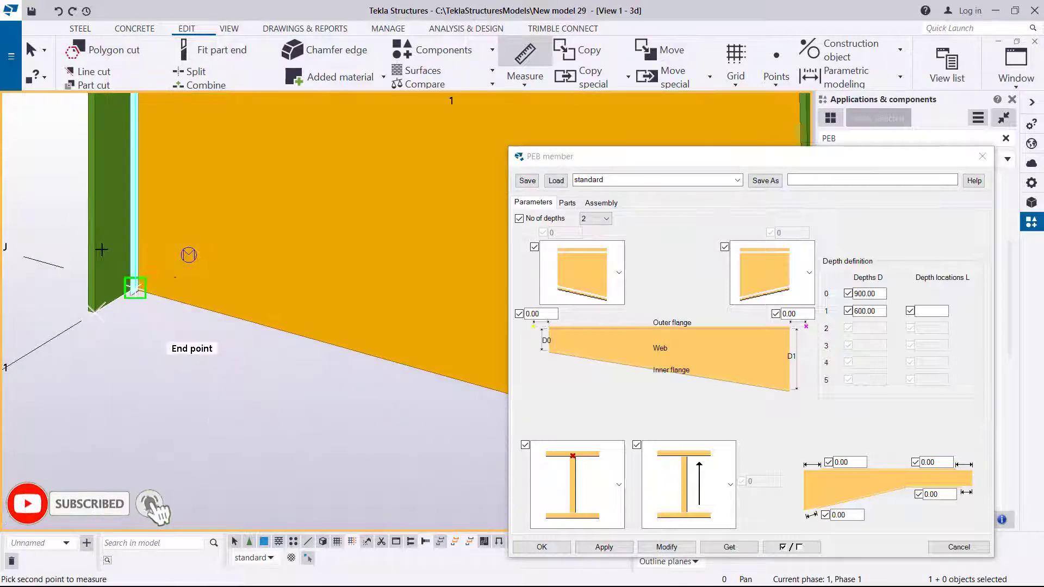
scroll(360, 396, "up", 3)
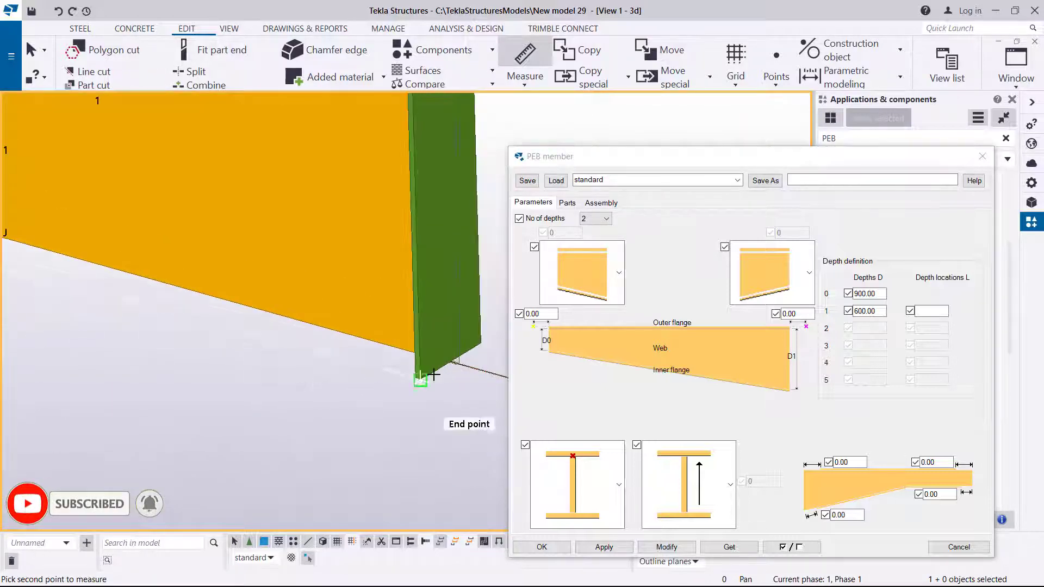
scroll(442, 366, "up", 3)
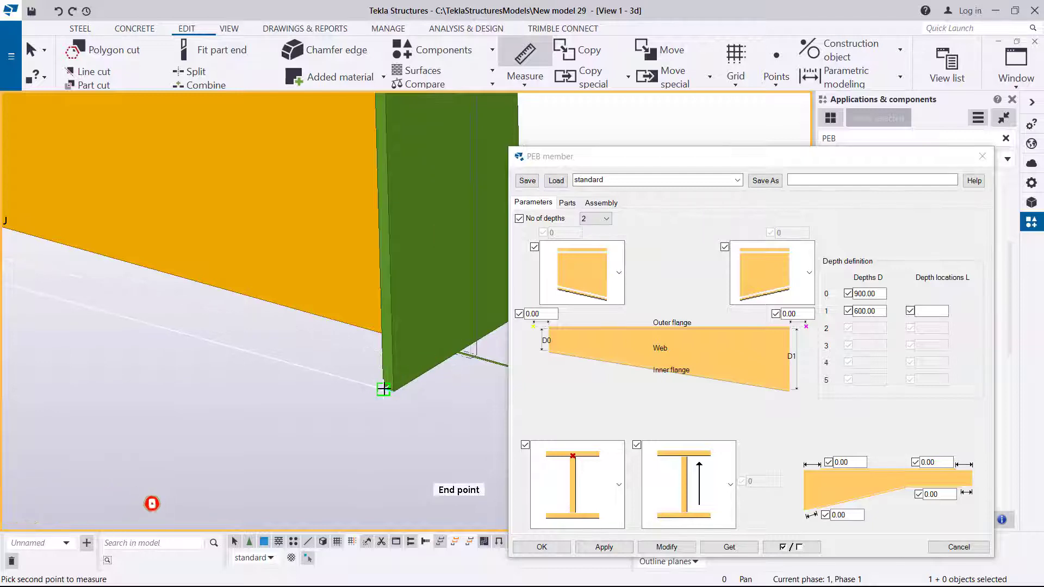
left_click(384, 388)
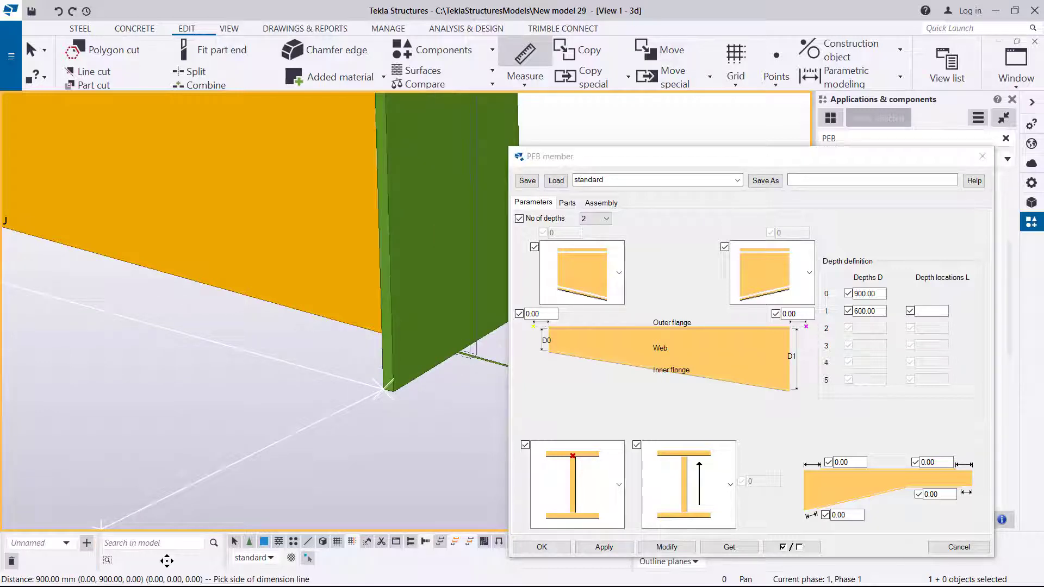
right_click(262, 363)
left_click(288, 373)
Set the column's depth 0 to 600 and depth 1 to 900, and apply the modification to the selected PEB member
scroll(337, 465, "down", 5)
middle_click_drag(400, 454, 332, 438, "ctrl")
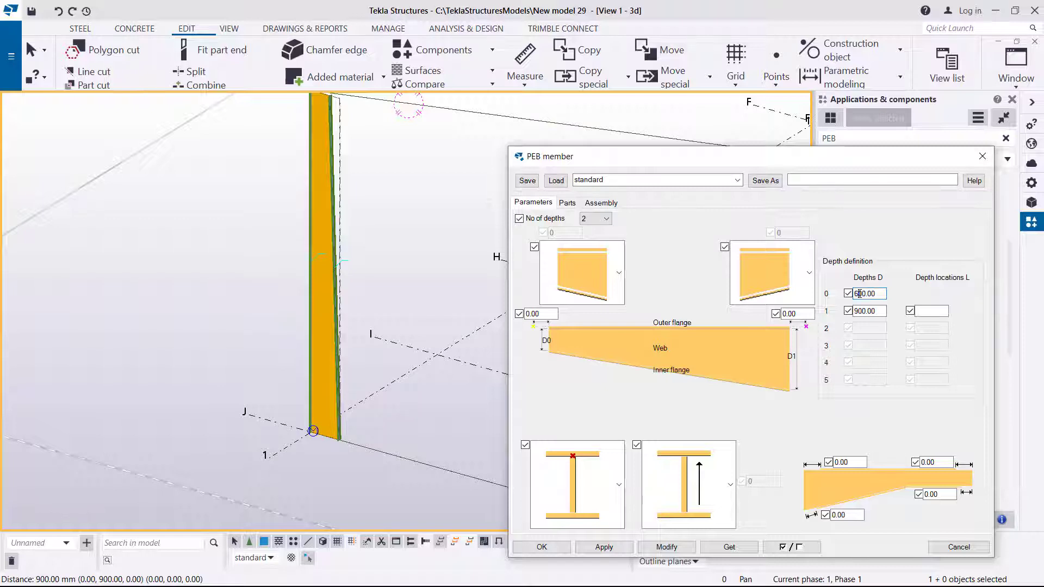
left_click(667, 548)
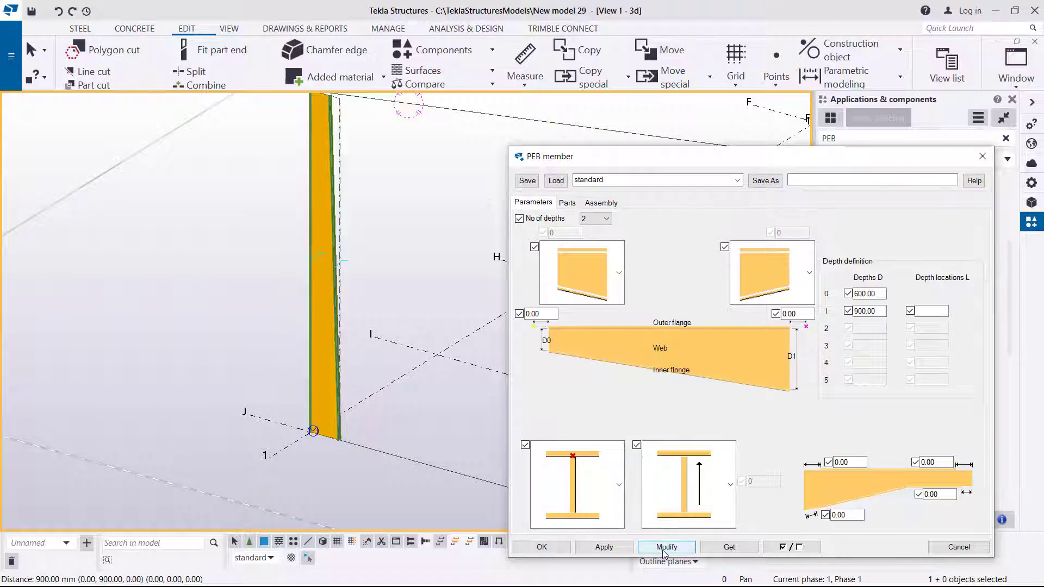
double_click(321, 204)
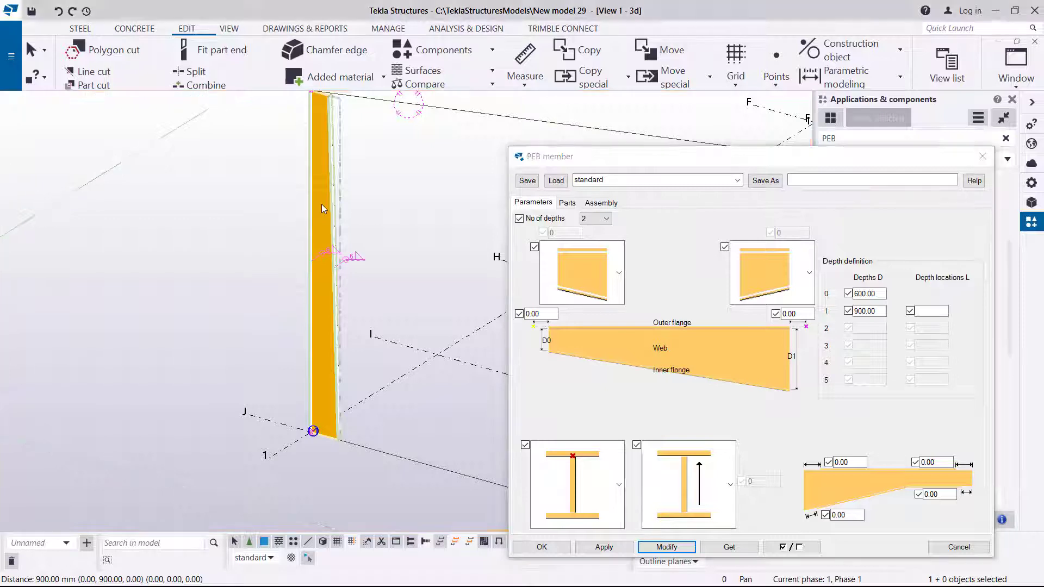
left_click(860, 311)
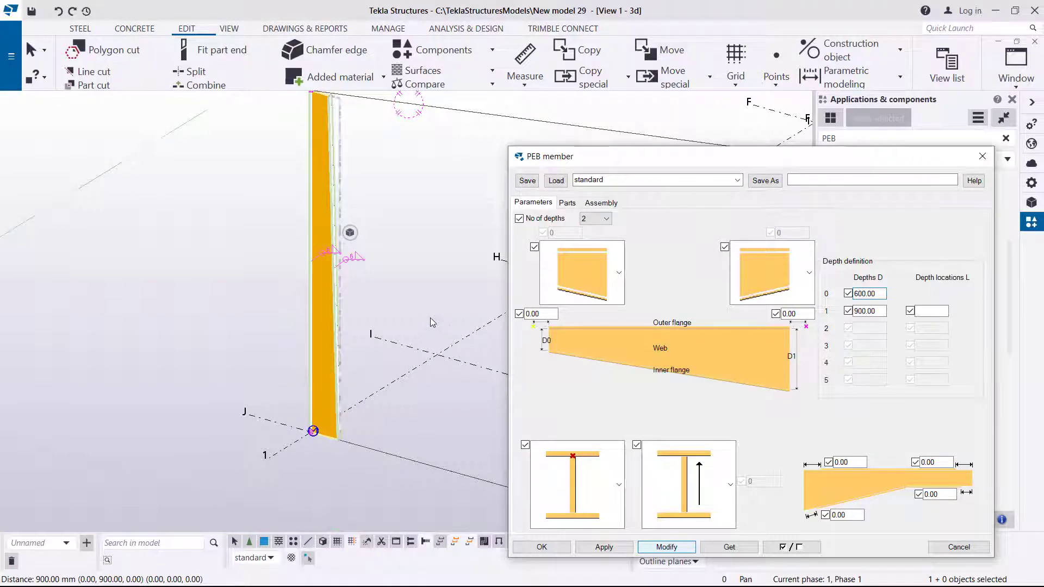
scroll(325, 452, "down", 1)
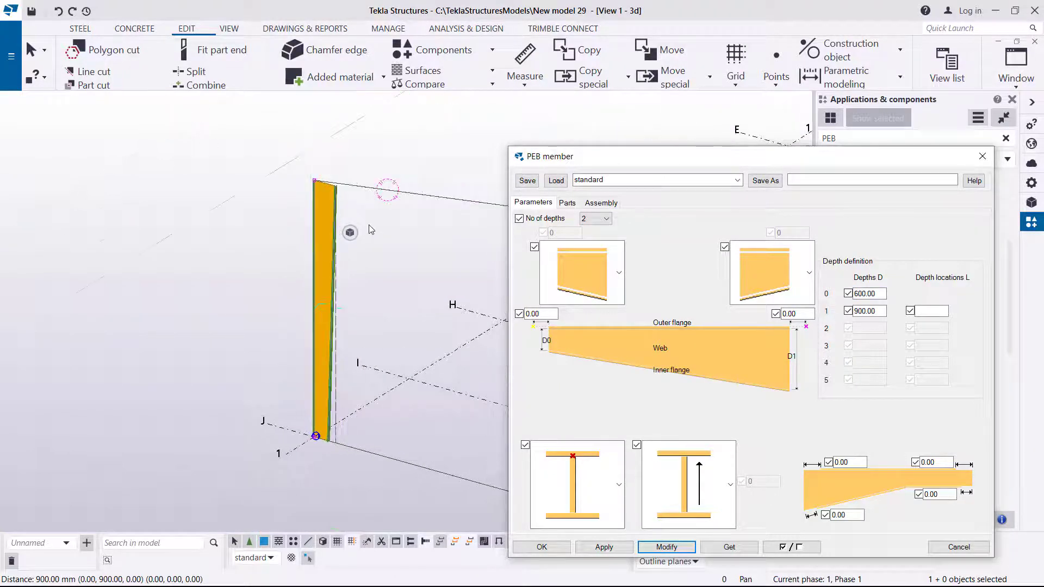
scroll(341, 209, "up", 5)
scroll(258, 172, "down", 2)
scroll(326, 185, "down", 4)
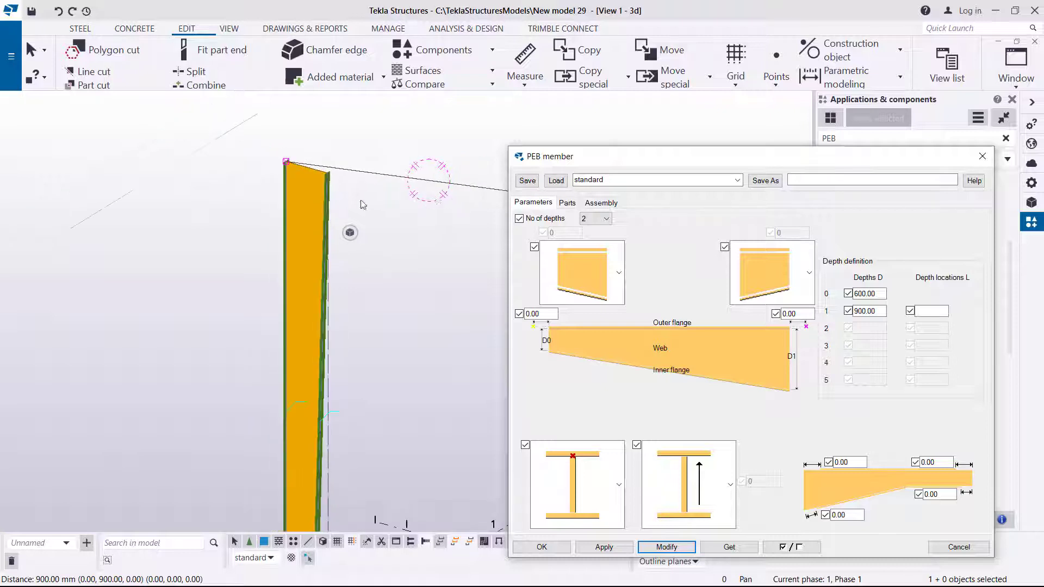
Set the column's reference point to the middle of the section depth and apply the modification to the selected PEB member
scroll(296, 368, "up", 3)
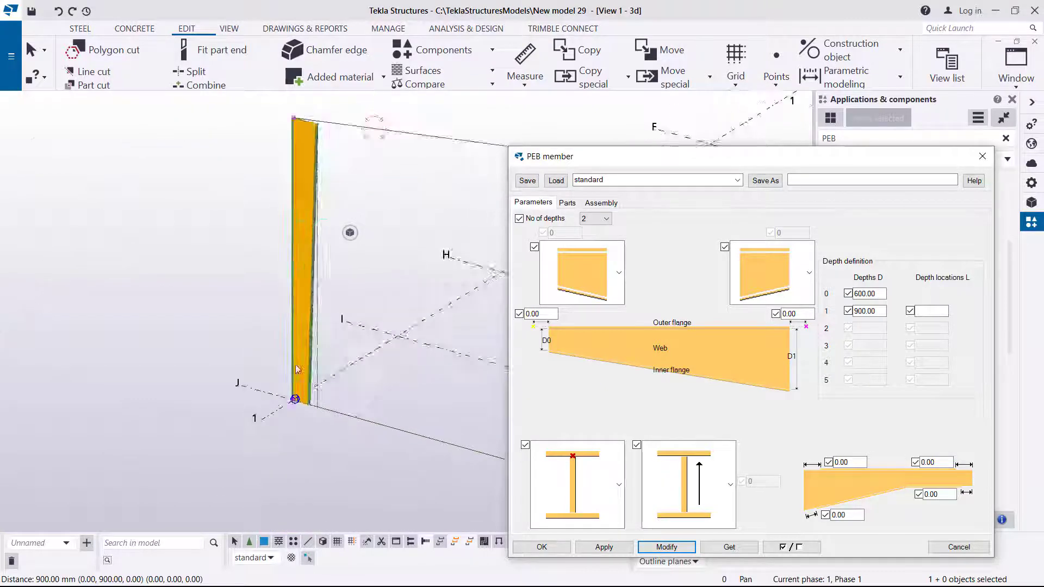
left_click(344, 338)
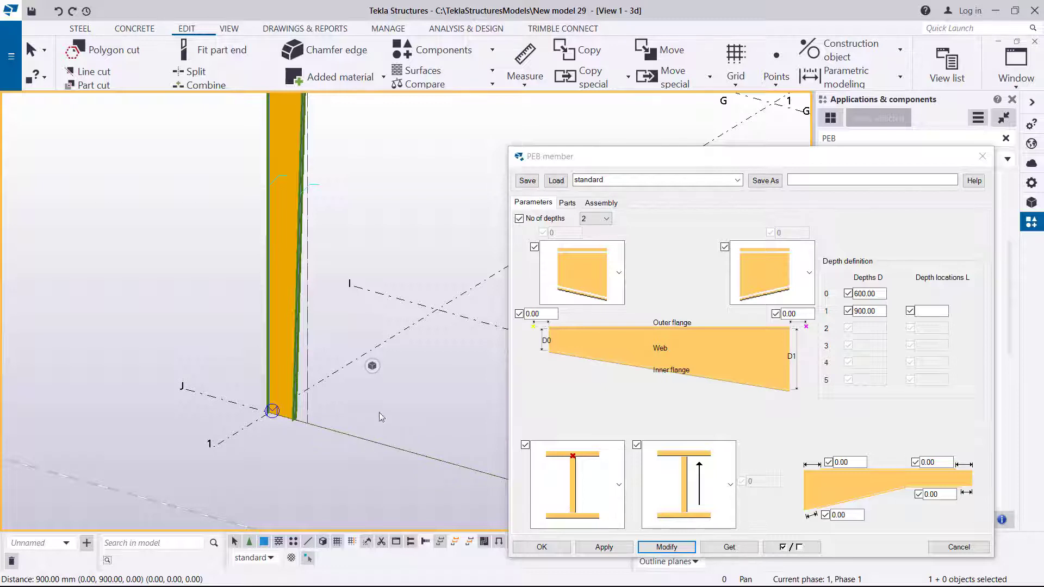
middle_click_drag(380, 417, 258, 416, "ctrl")
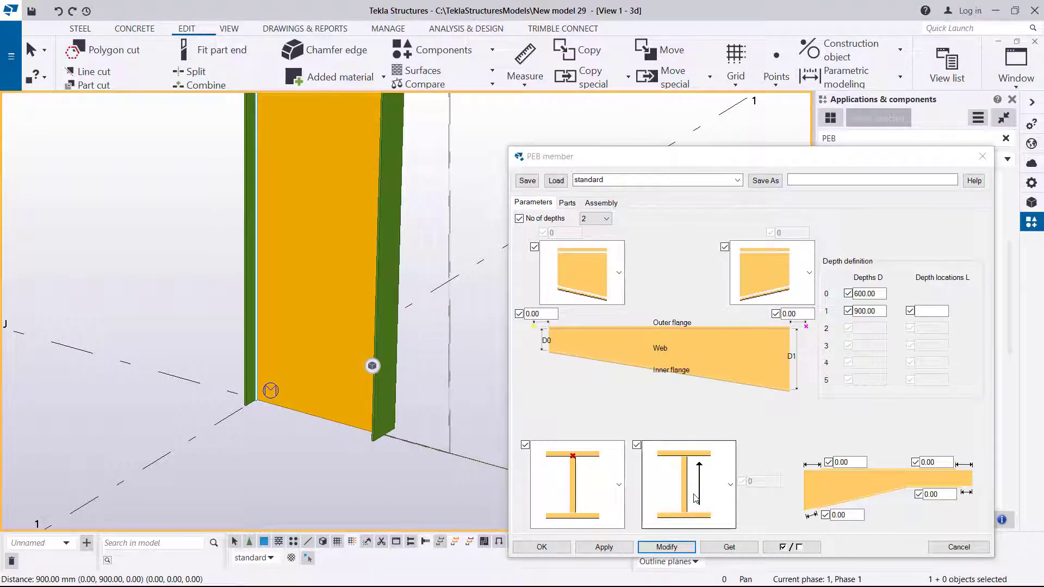
mouse_move(391, 310)
middle_mouse_down("ctrl")
mouse_move(352, 293)
mouse_move(295, 325)
mouse_move(288, 317)
mouse_move(304, 326)
middle_mouse_up("ctrl")
left_click(619, 485)
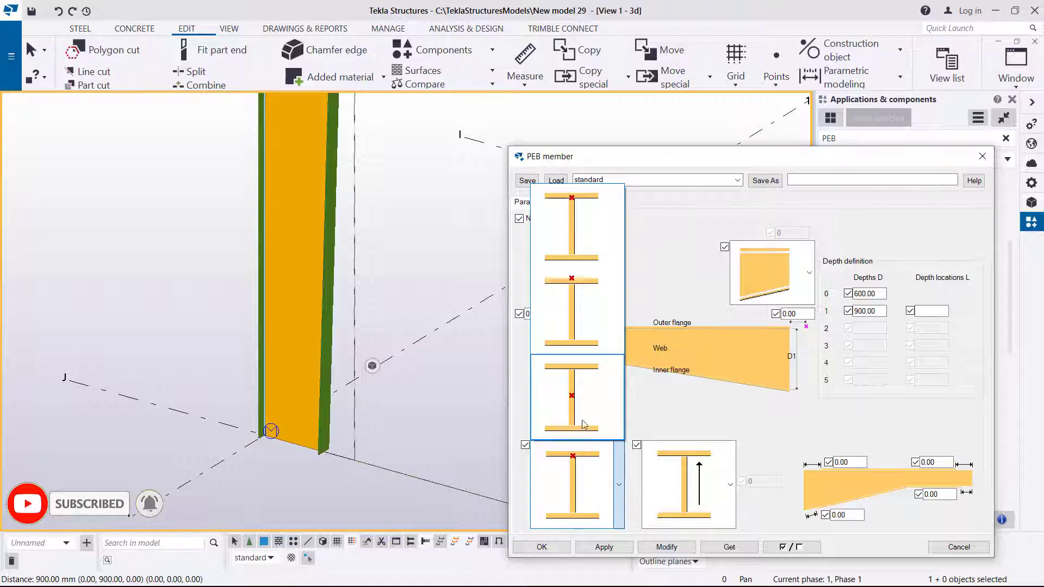
left_click(580, 402)
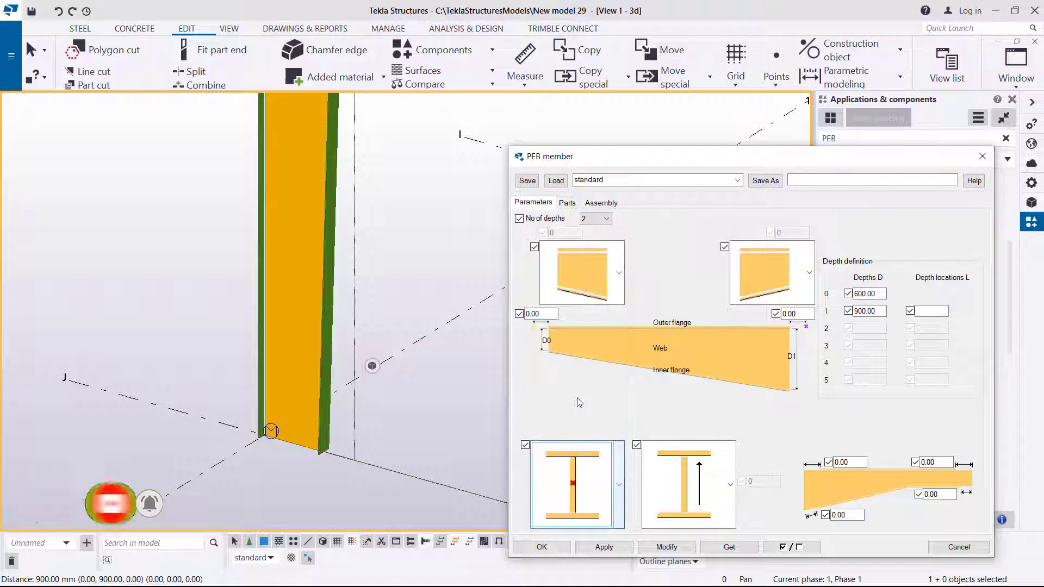
left_click(666, 548)
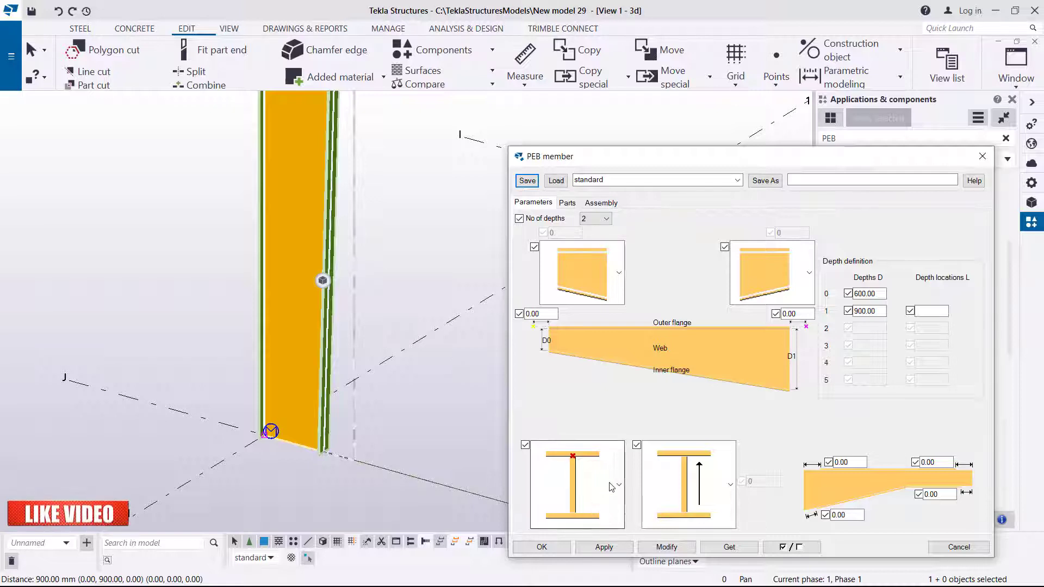
left_click(558, 454)
left_click(581, 408)
left_click(667, 547)
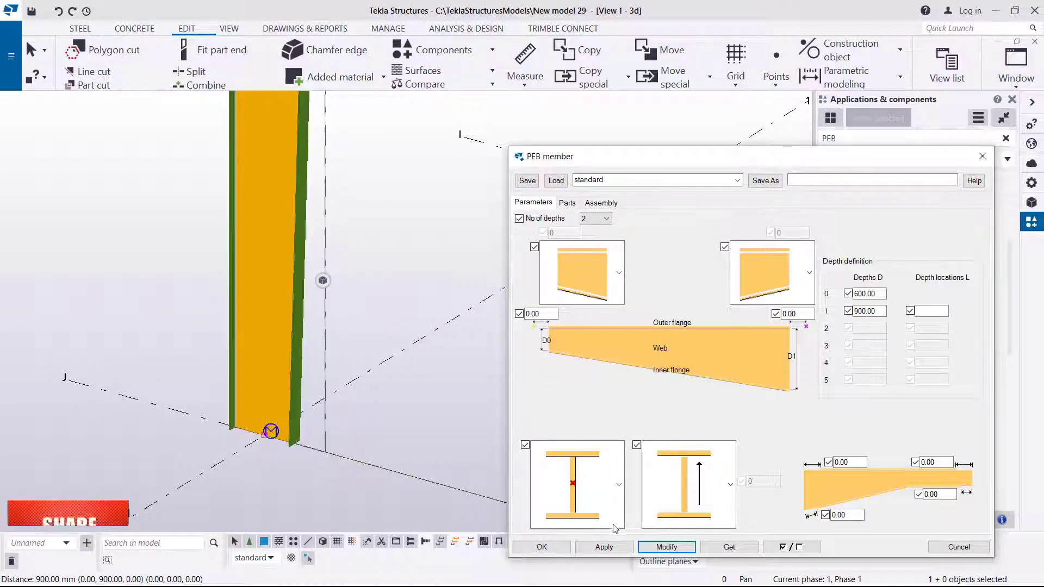
Set the column's reference point to the outer face of the outer flange, modify the selected member and close its parameters
left_click(622, 491)
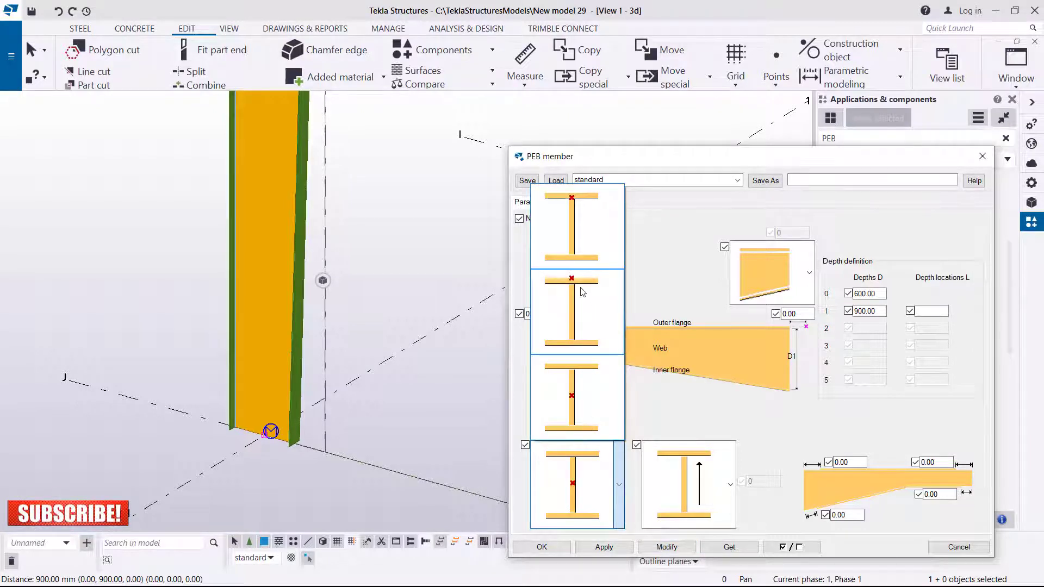
left_click(581, 292)
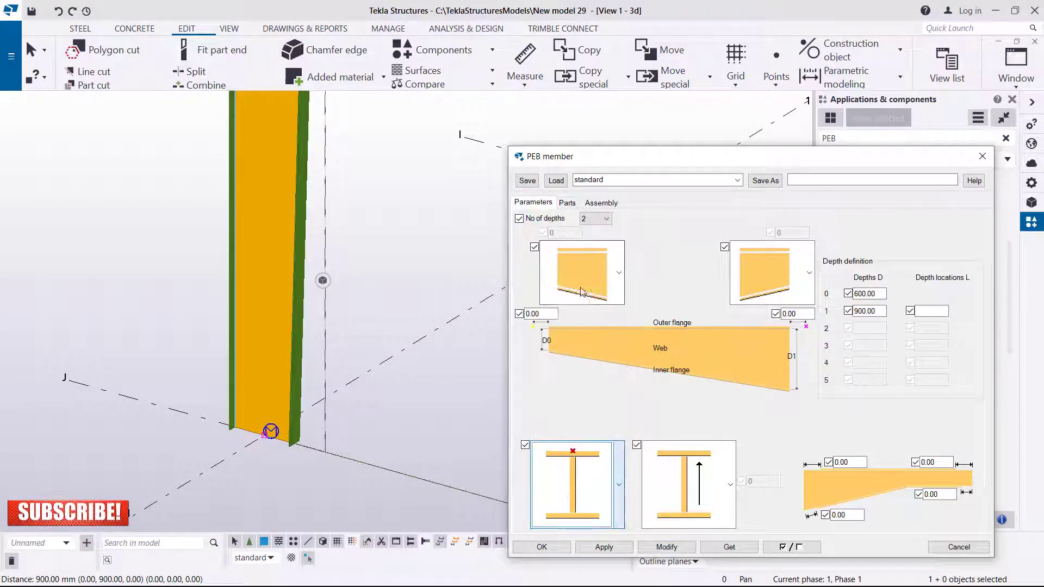
left_click(605, 548)
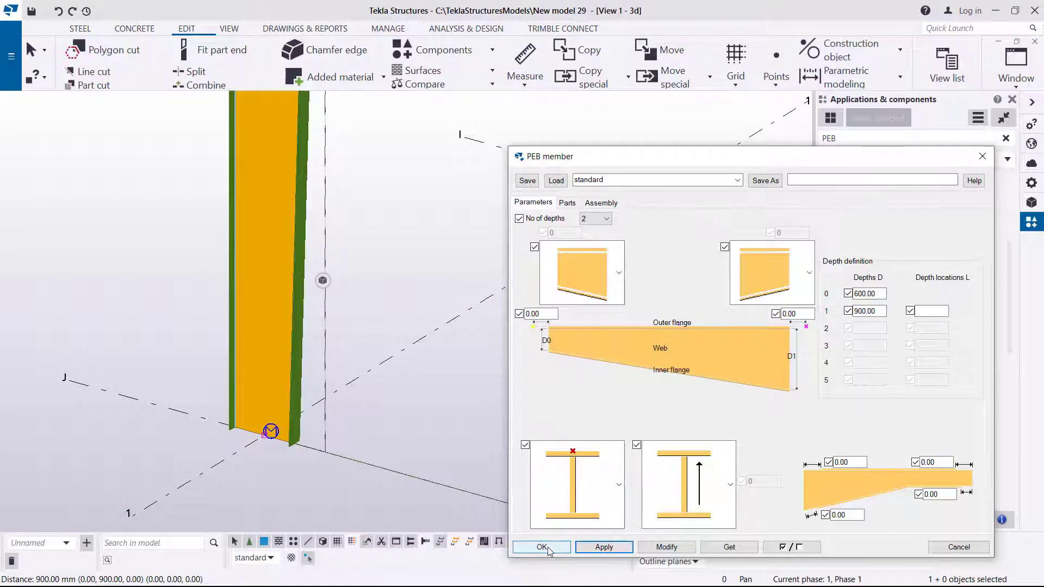
double_click(275, 293)
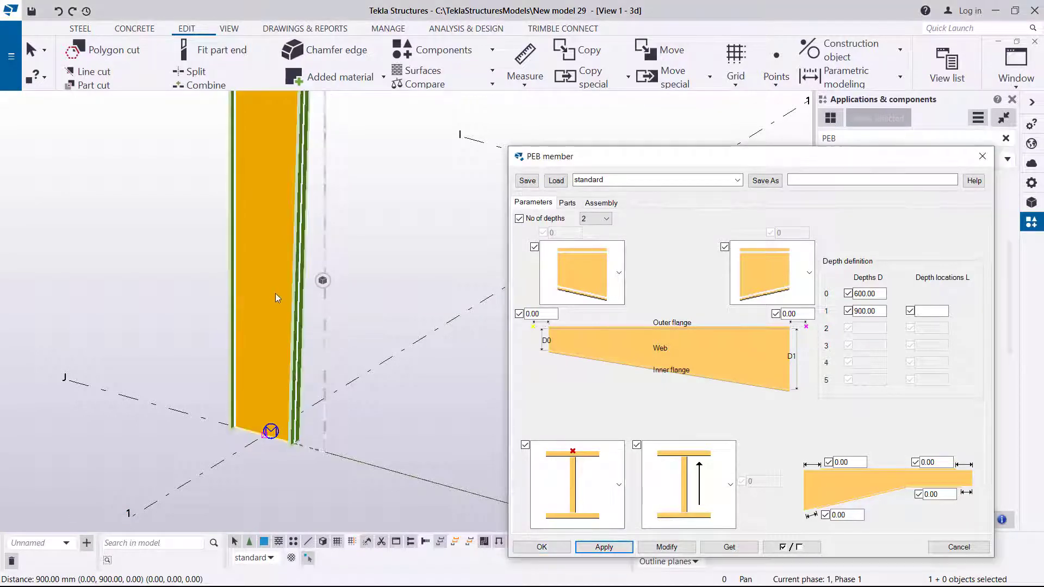
left_click(618, 486)
left_click(597, 280)
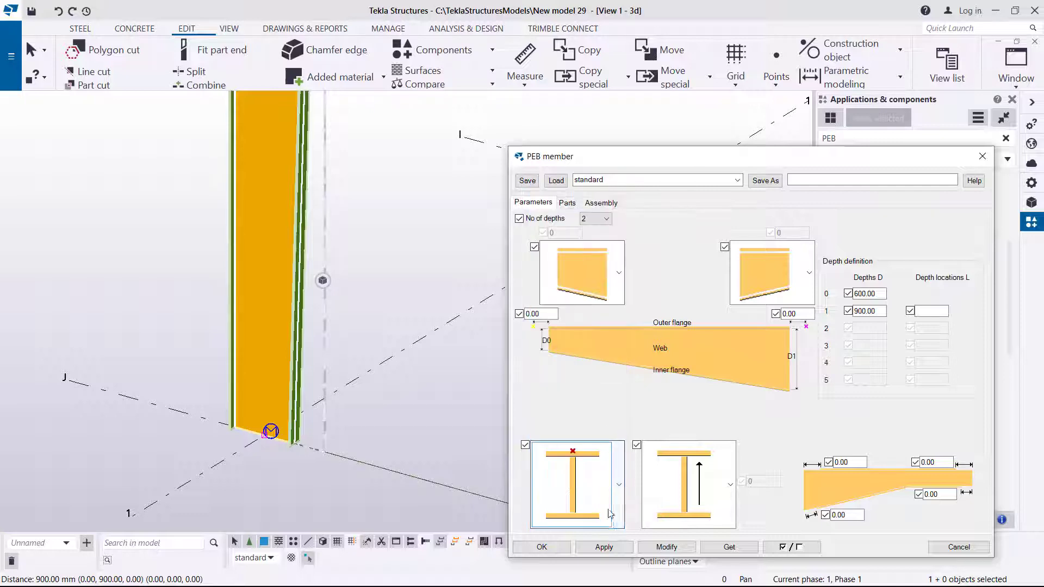
left_click(658, 547)
left_click(541, 547)
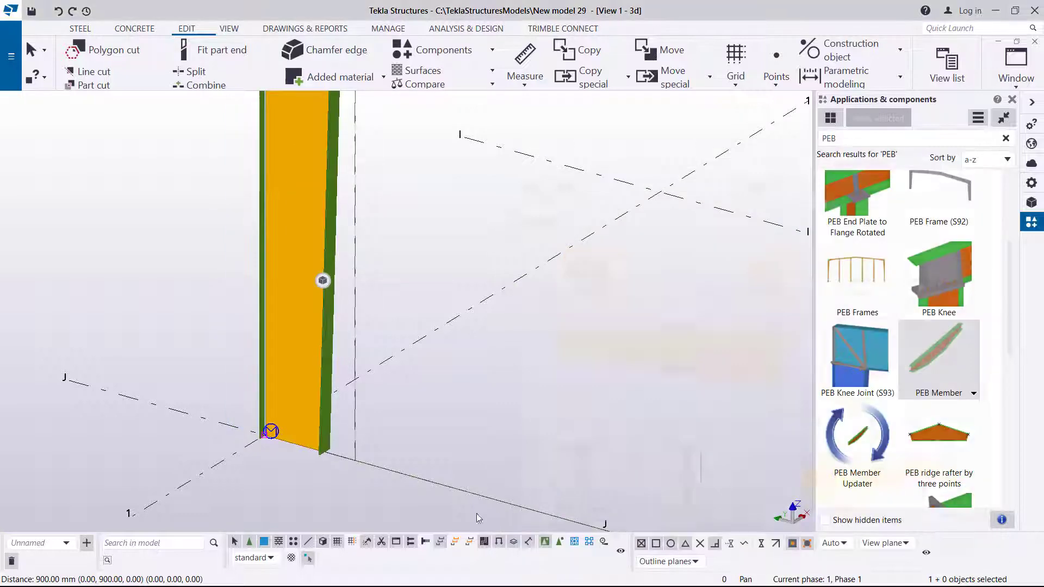
Start a new PEB member at the eave point where the sloping steel line meets the top of the column
scroll(414, 445, "down", 6)
scroll(400, 278, "up", 4)
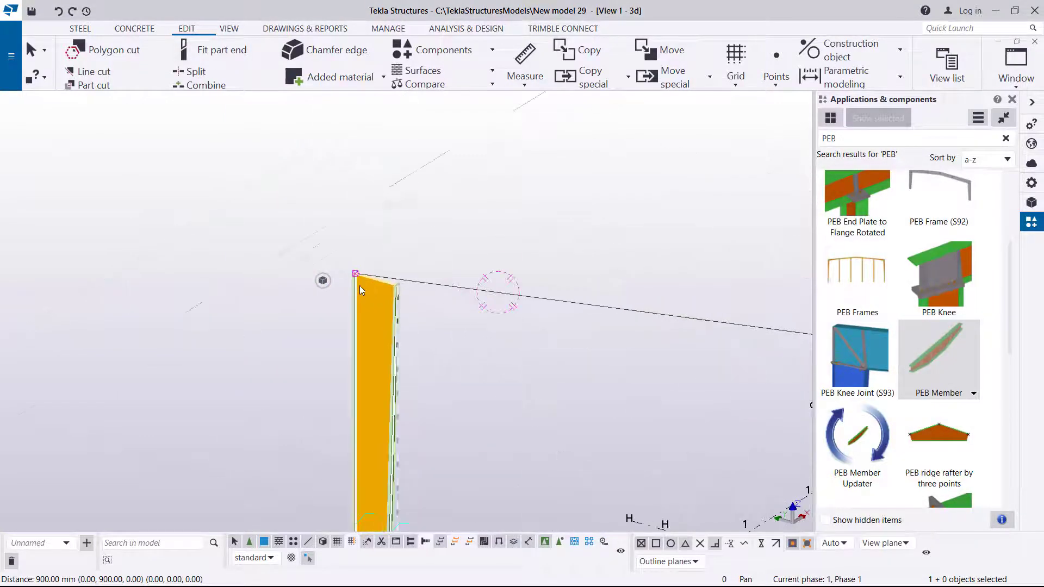
mouse_move(359, 287)
middle_mouse_down("ctrl")
mouse_move(360, 248)
mouse_move(380, 239)
mouse_move(309, 253)
mouse_move(328, 242)
middle_mouse_up("ctrl")
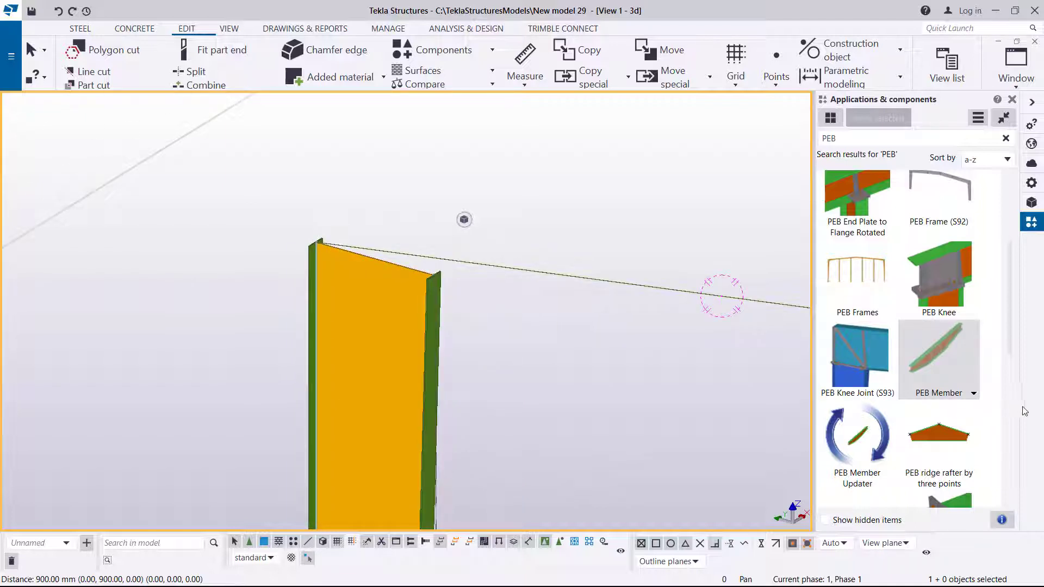
left_click(948, 363)
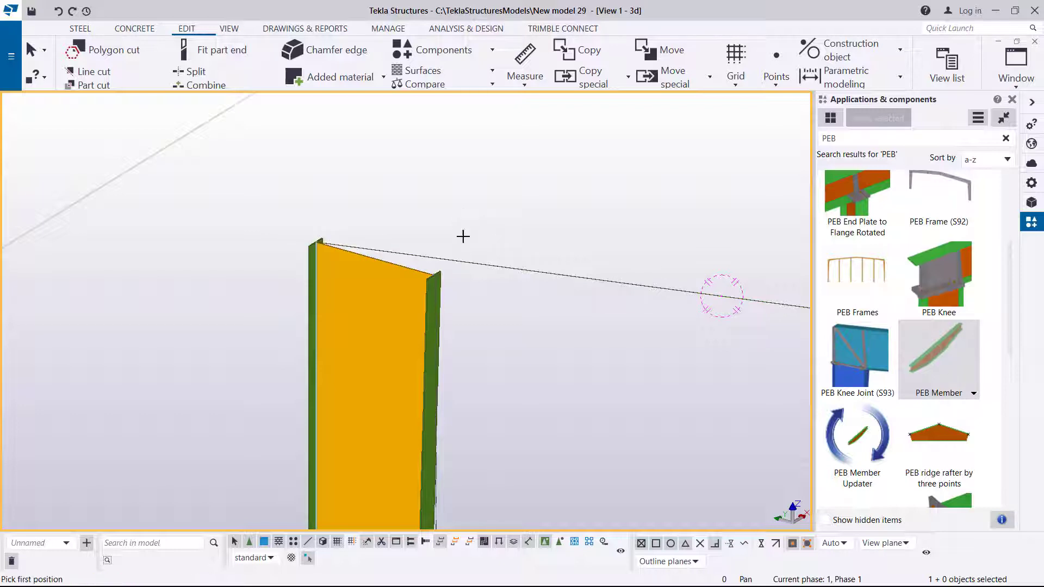
middle_click_drag(391, 235, 285, 262, "ctrl")
scroll(287, 270, "up", 5)
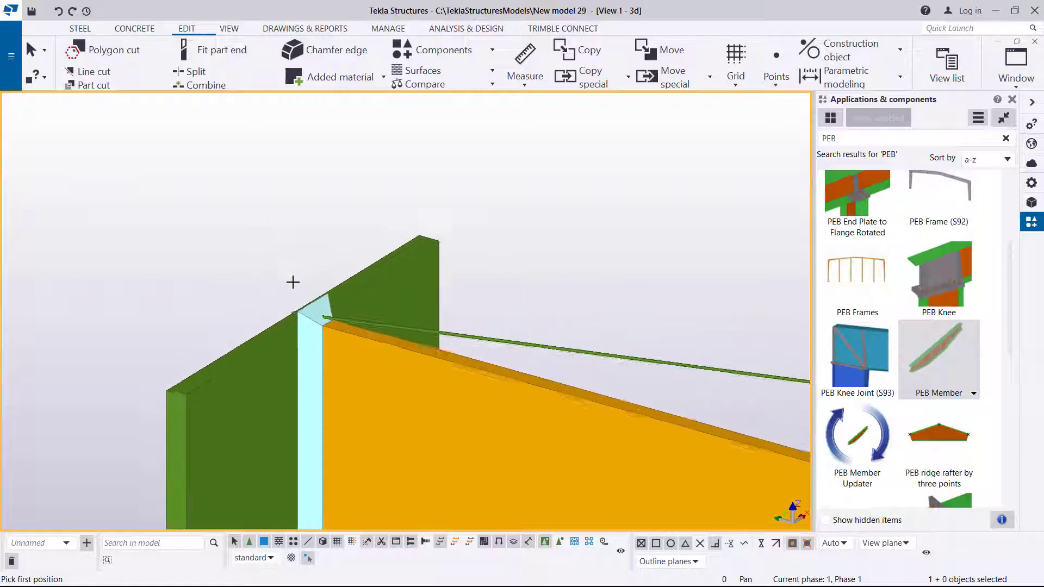
left_click(291, 321)
End the PEB member 3500 mm from the eave along the sloping steel line and finish the placement command
scroll(215, 278, "down", 10)
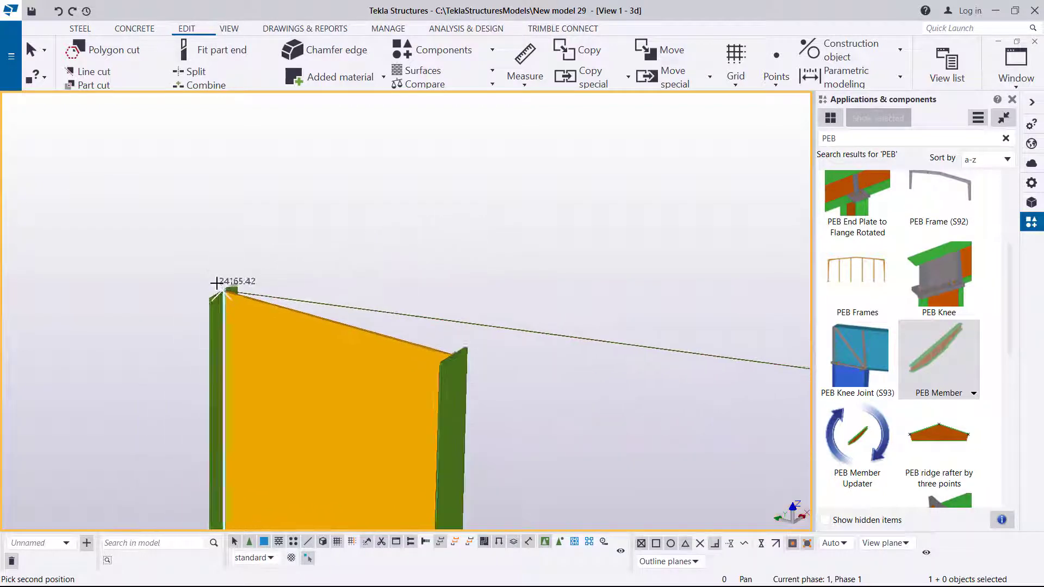
scroll(241, 291, "down", 2)
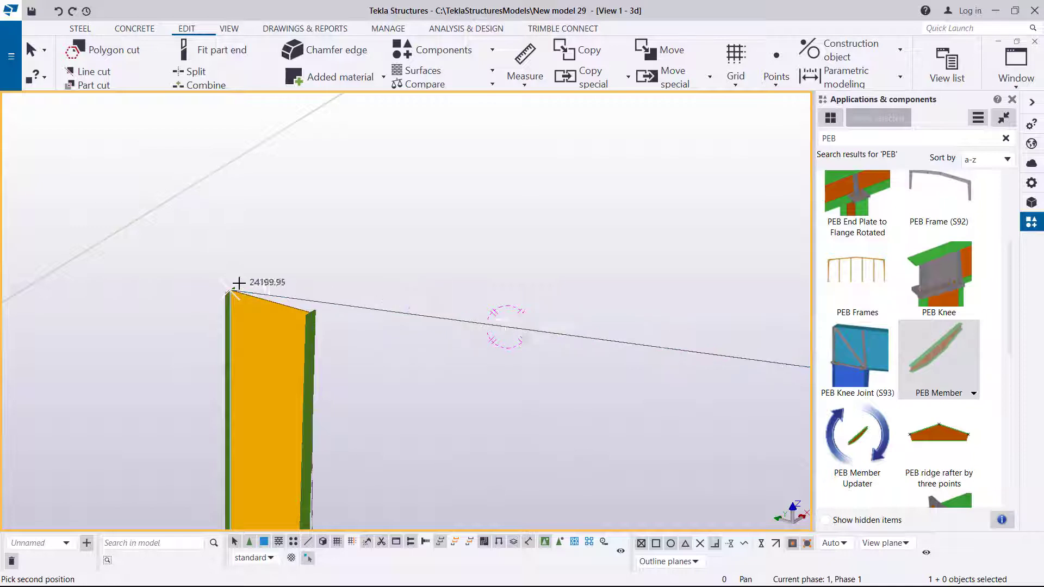
scroll(239, 285, "down", 2)
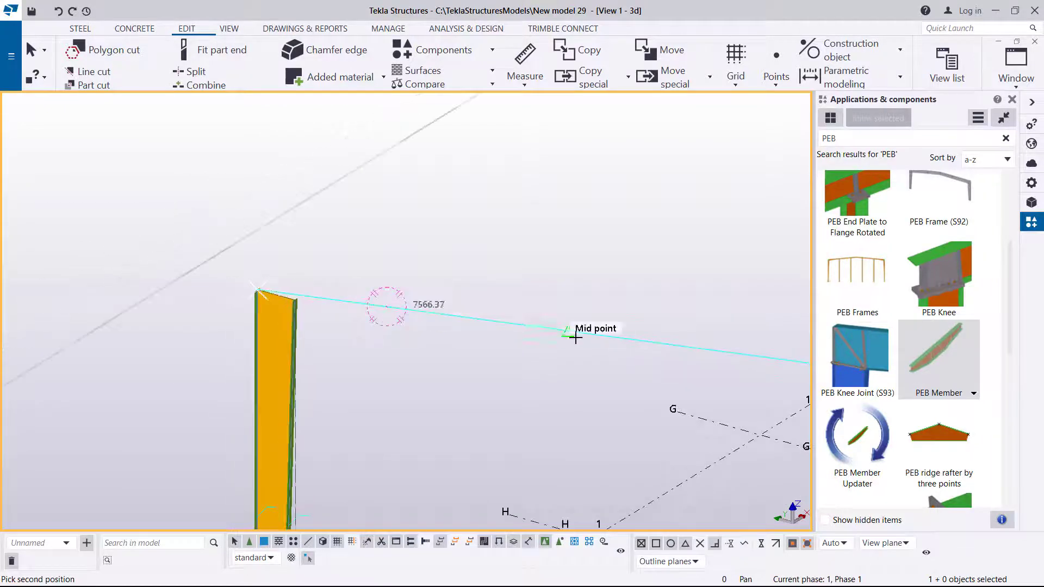
scroll(571, 329, "up", 5)
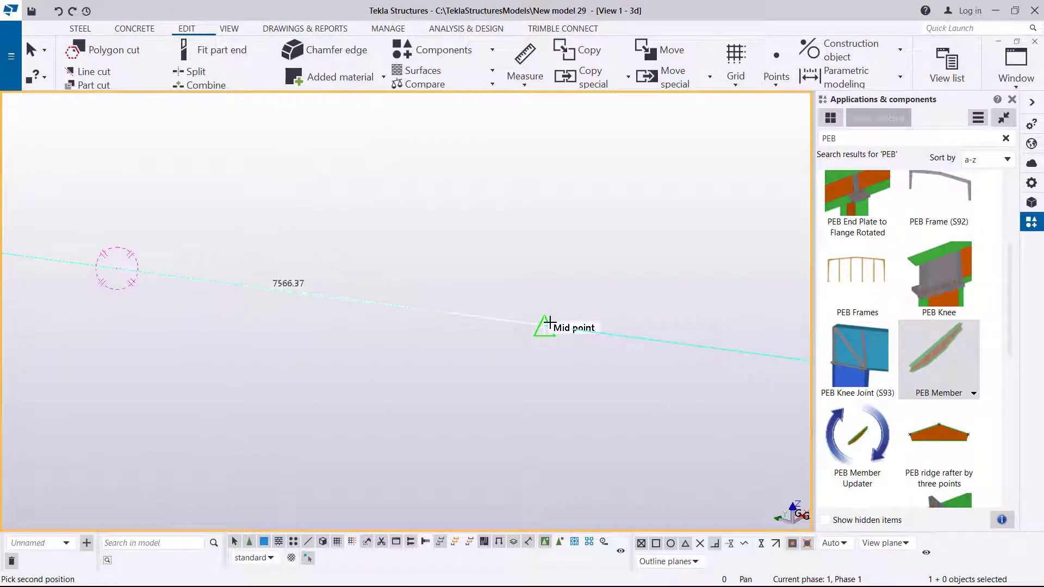
scroll(549, 322, "down", 5)
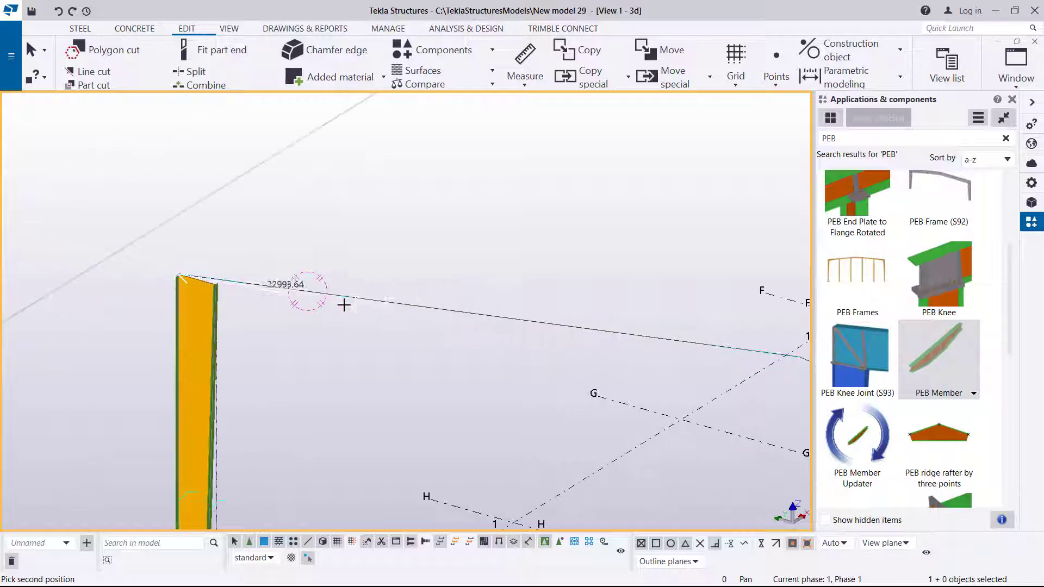
scroll(663, 337, "up", 2)
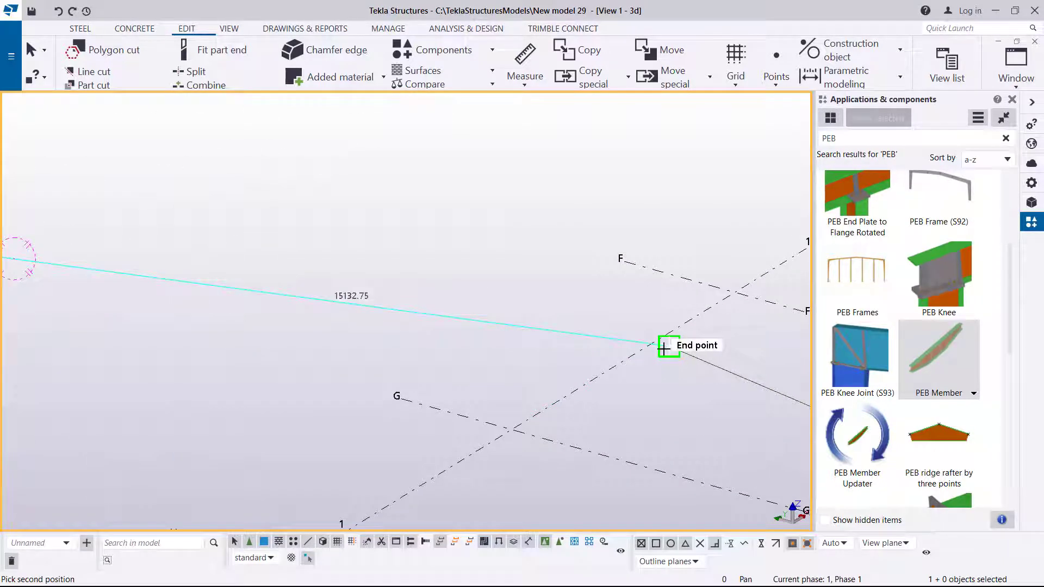
scroll(669, 346, "down", 3)
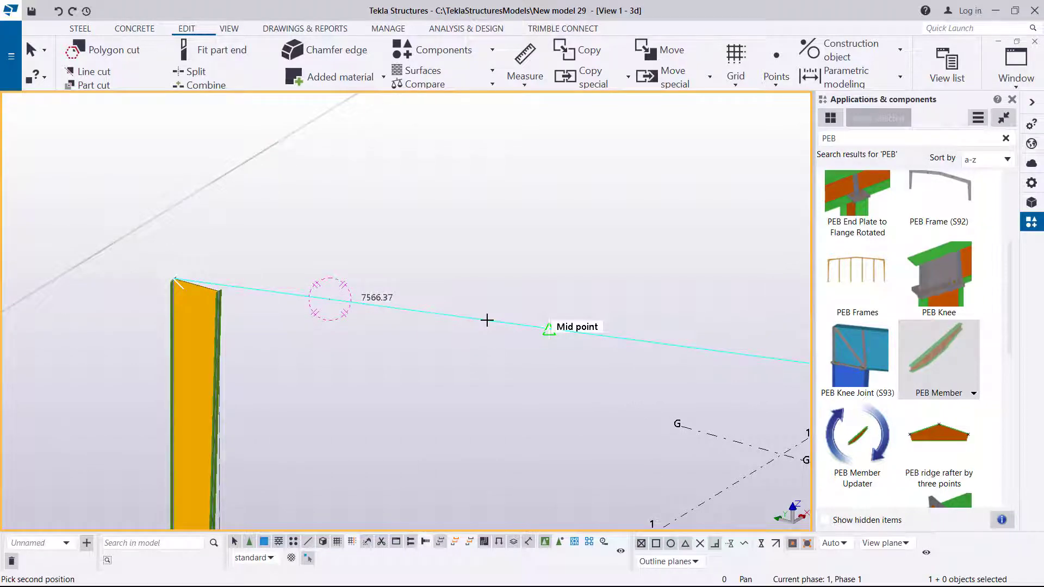
type("3500")
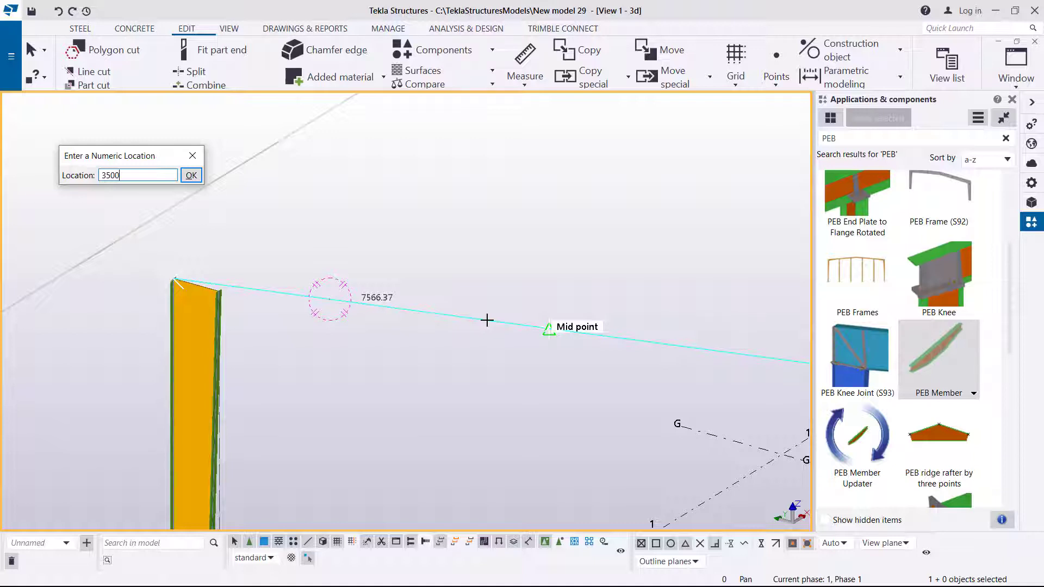
key("Return")
right_click(417, 211)
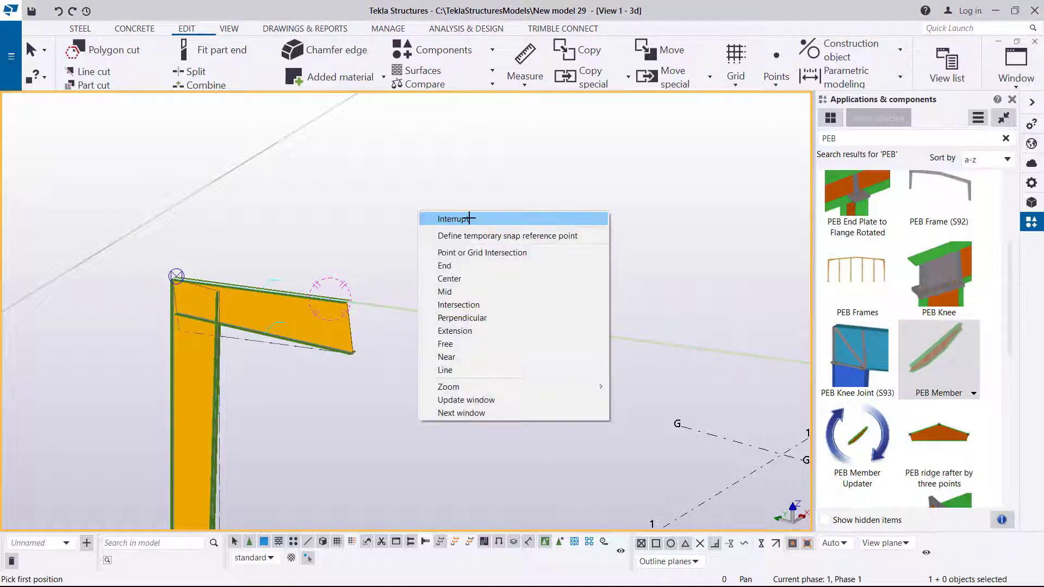
left_click(469, 218)
Set the new rafter member's depth 0 to 900 and depth 1 to 600, modify the member and close its parameters
scroll(195, 291, "up", 5)
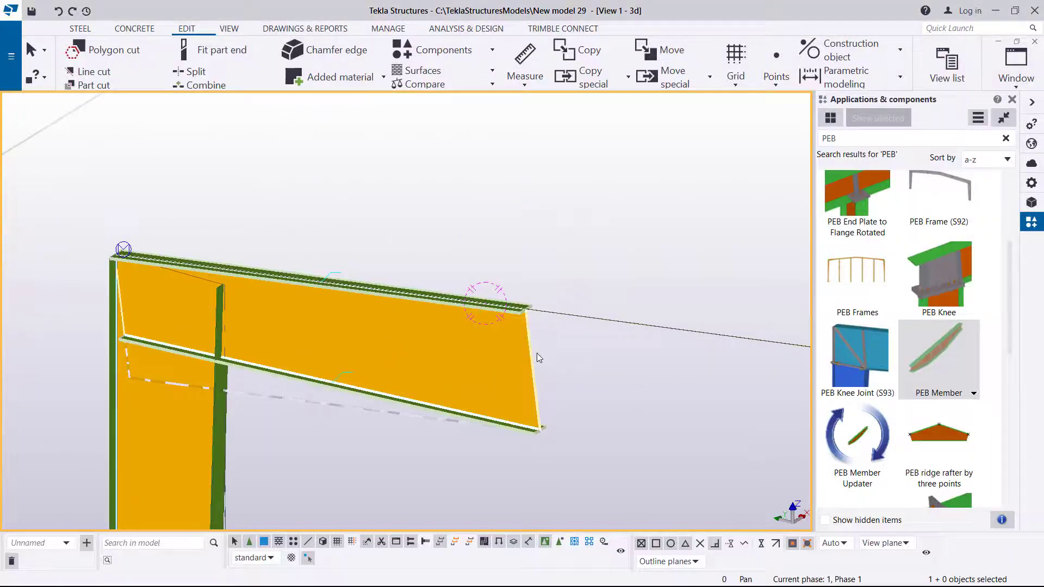
double_click(501, 348)
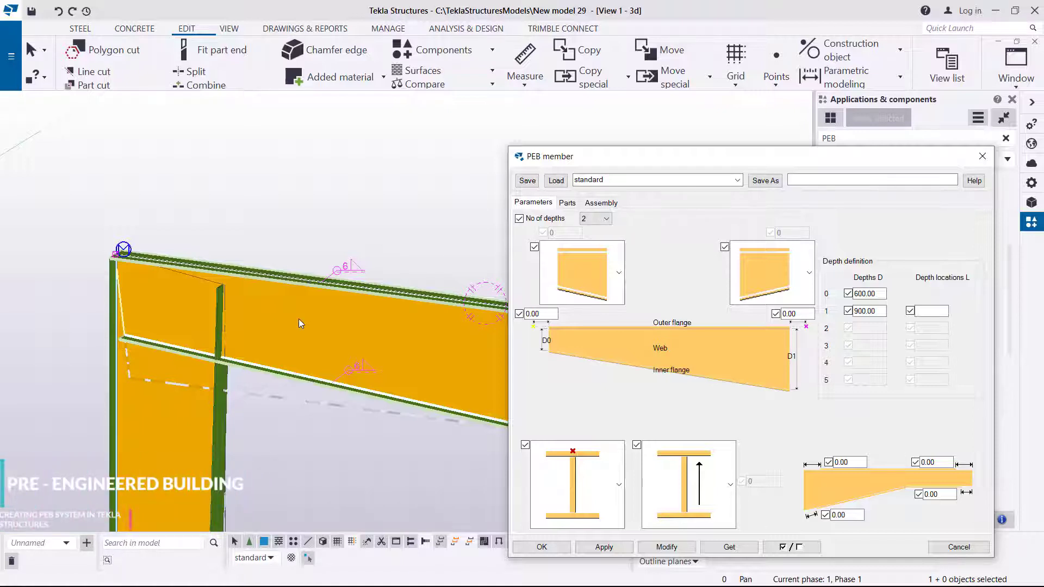
scroll(170, 288, "down", 1)
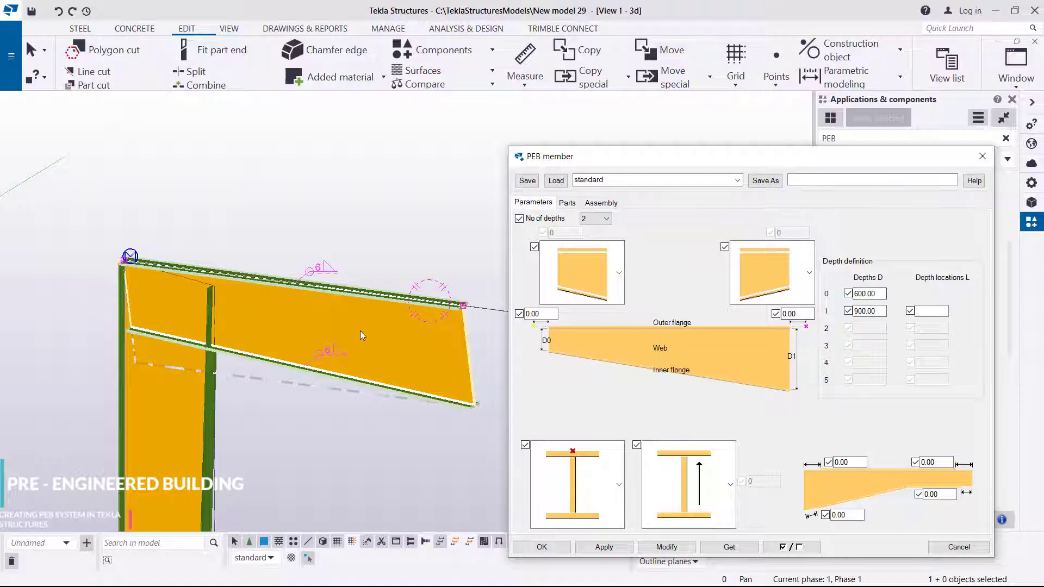
left_click(857, 294)
type("9")
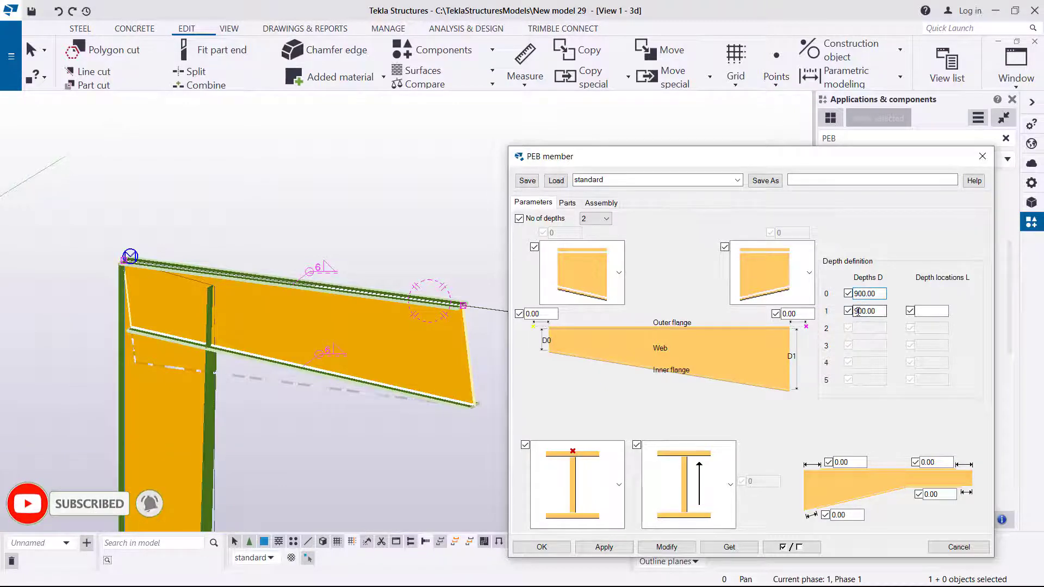
left_click(858, 311)
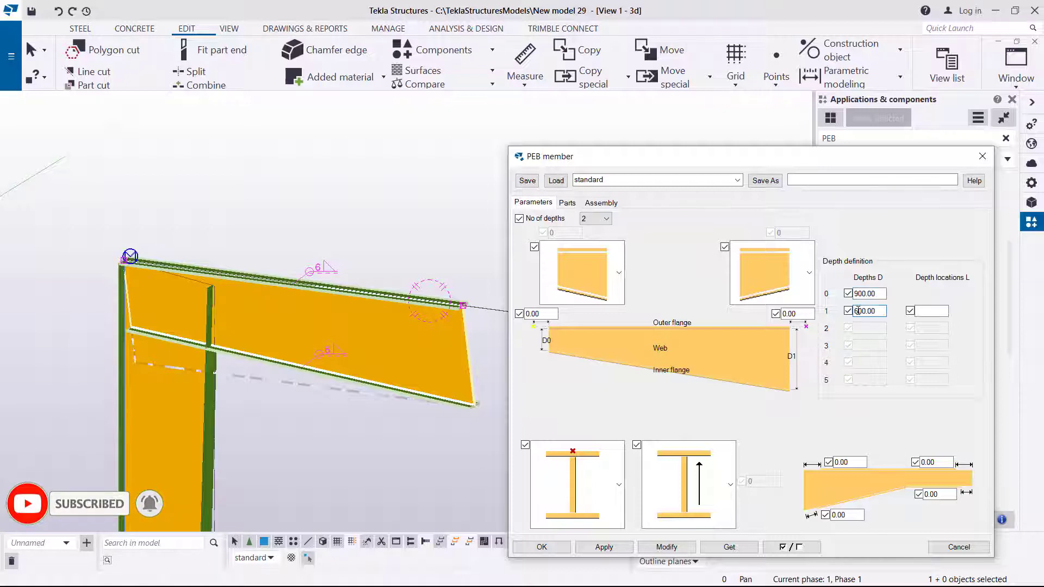
left_click(664, 549)
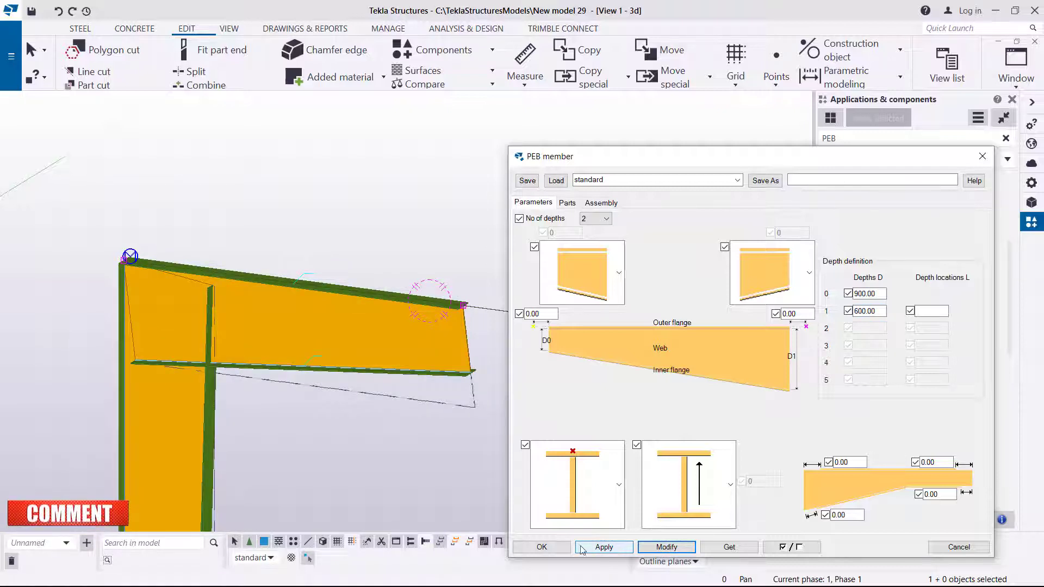
left_click(543, 547)
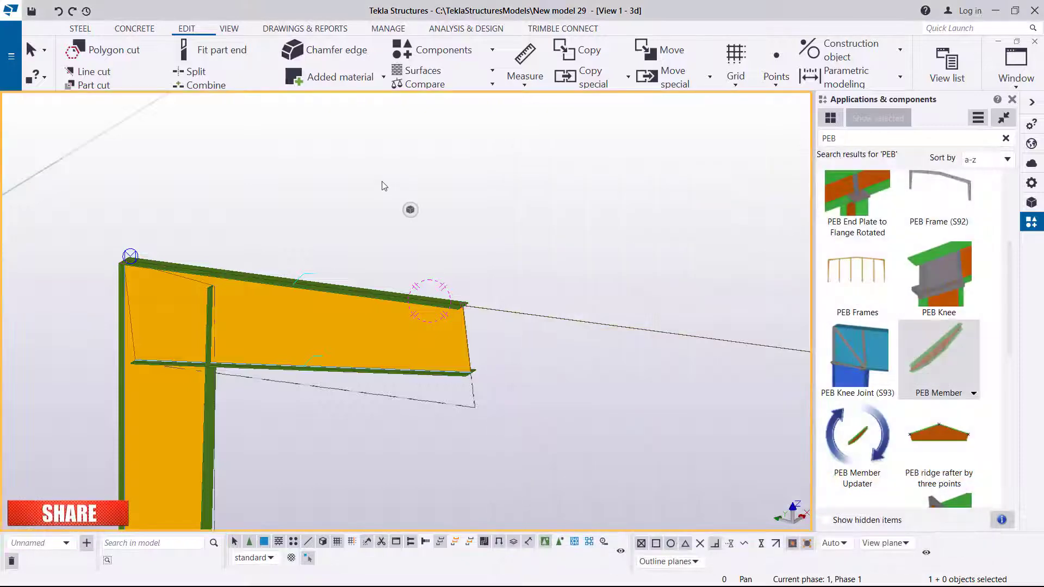
Start a new PEB member on the sloping steel line at the free end of the first rafter member
scroll(436, 282, "up", 5)
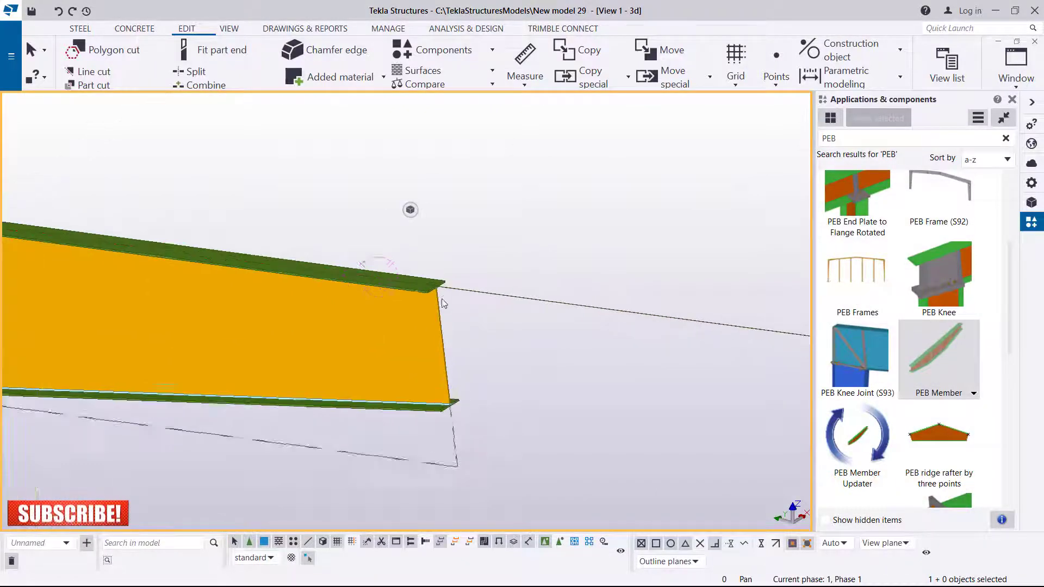
middle_click_drag(436, 283, 478, 261, "ctrl")
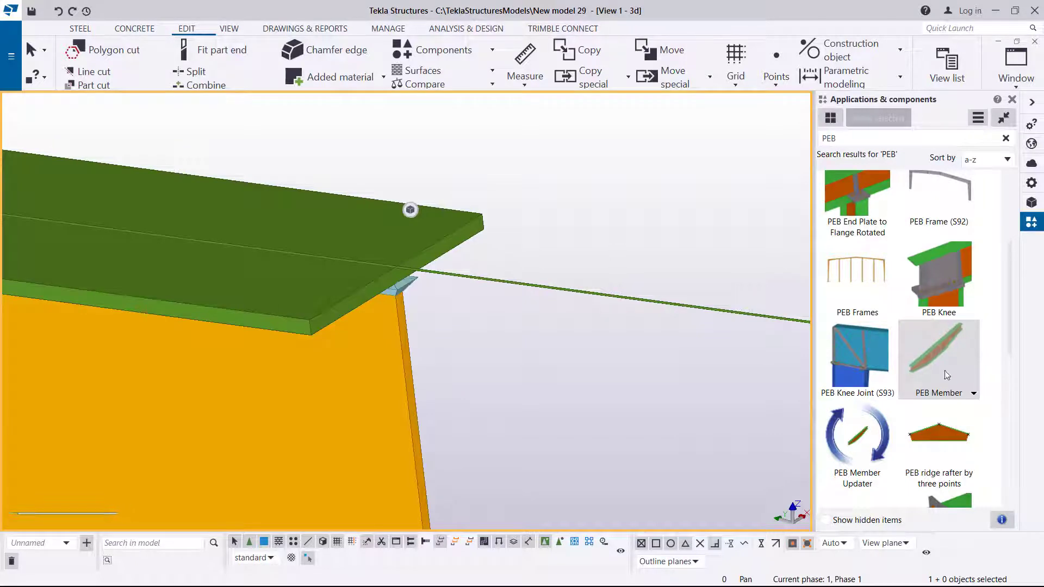
scroll(391, 252, "up", 4)
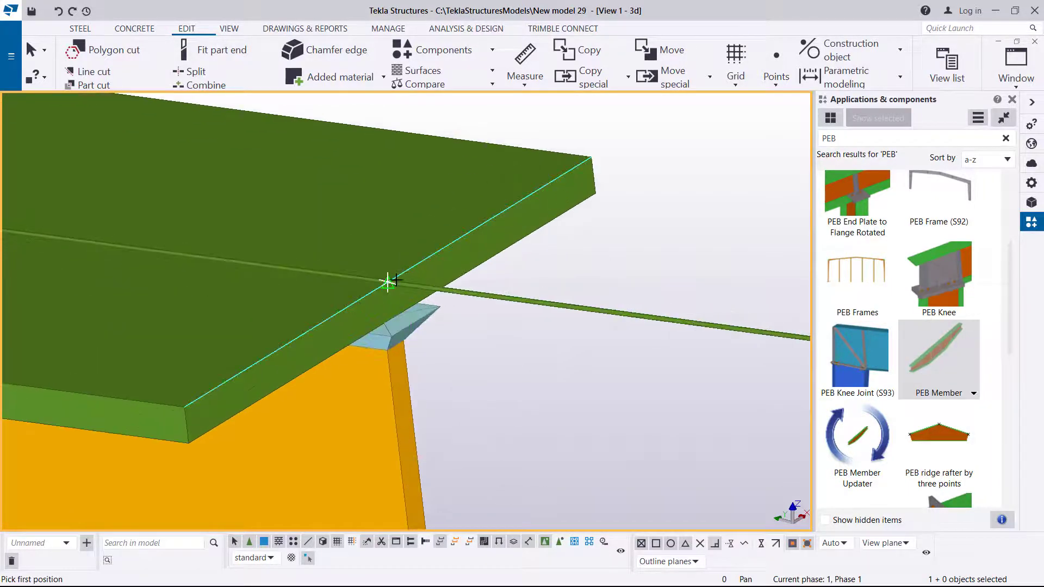
left_click(388, 282)
middle_click_drag(387, 282, 301, 284, "ctrl")
scroll(301, 281, "down", 3)
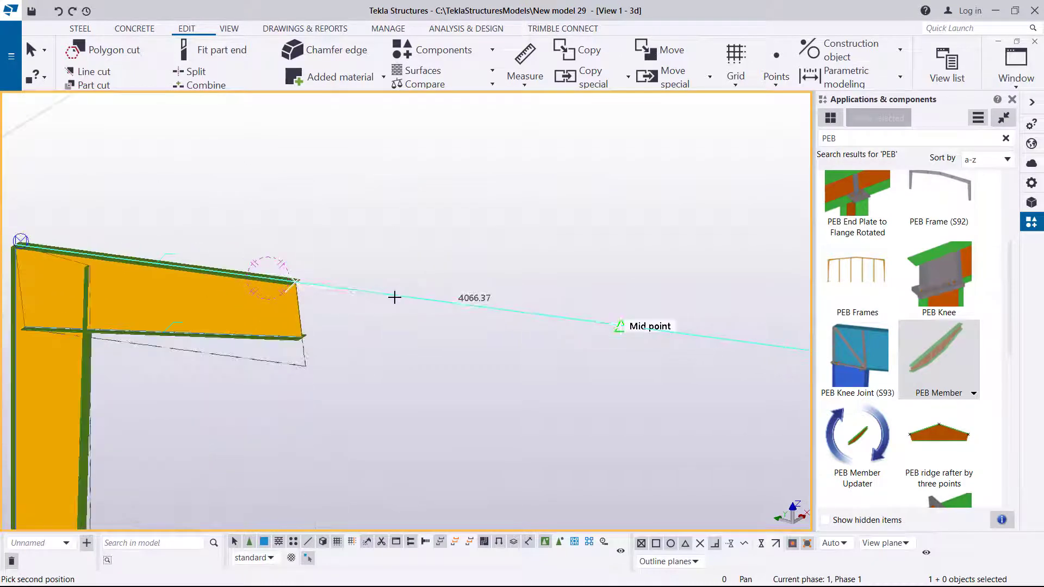
End the PEB member at an entered numeric distance along the sloping steel line and finish the placement command
scroll(385, 298, "down", 2)
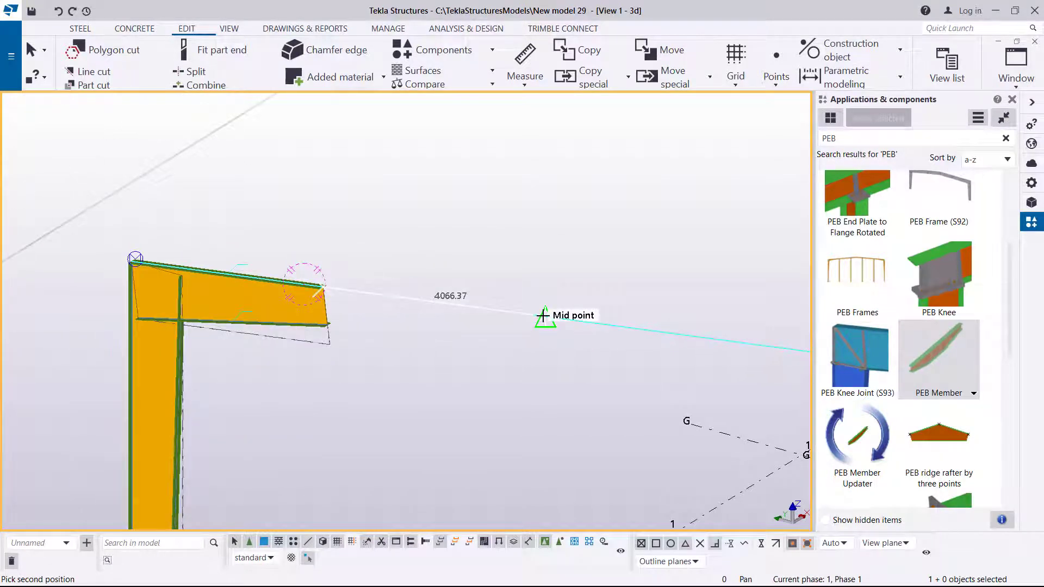
scroll(542, 315, "down", 3)
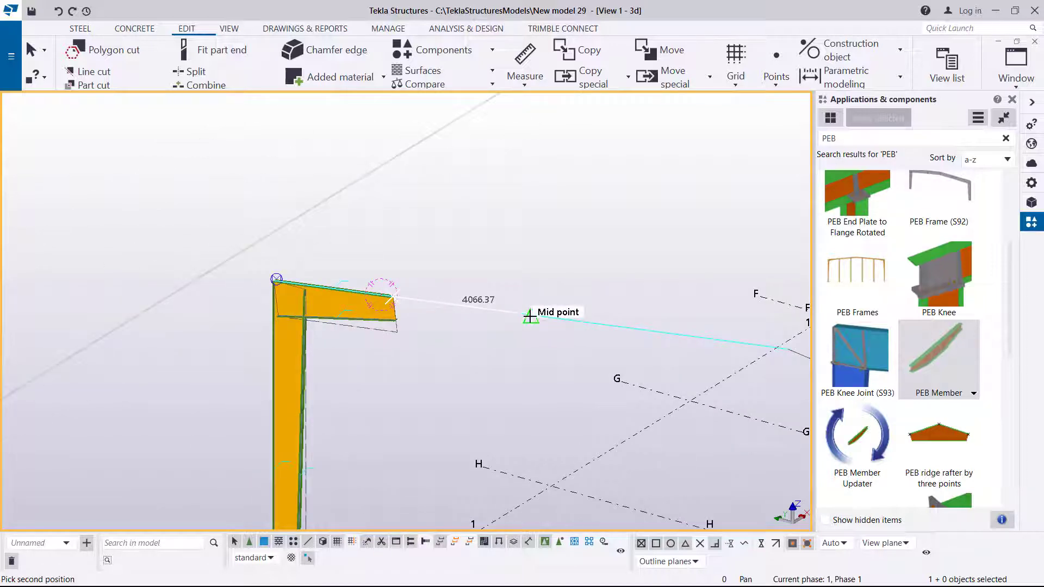
scroll(530, 315, "up", 3)
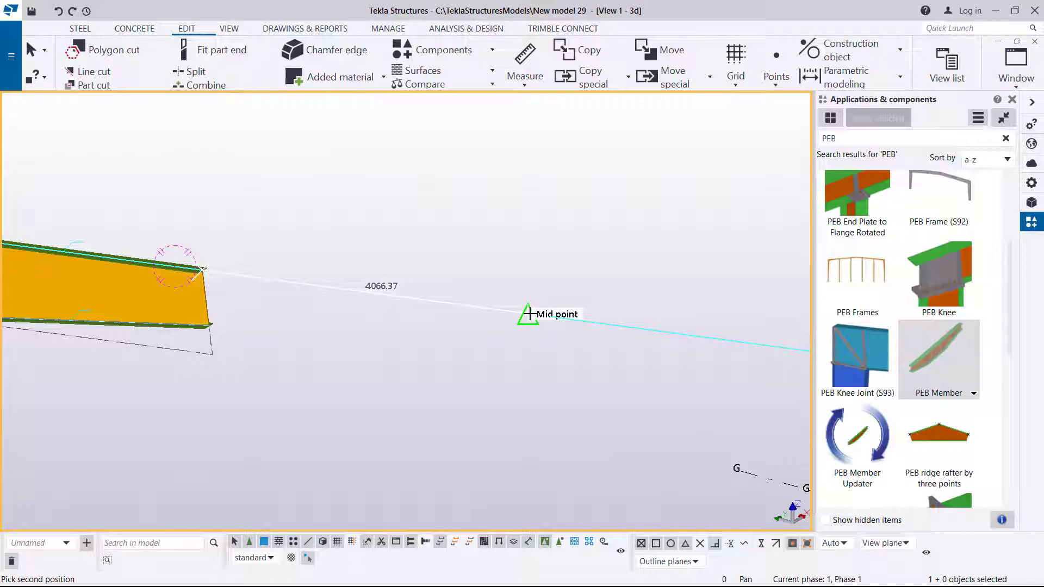
type("50")
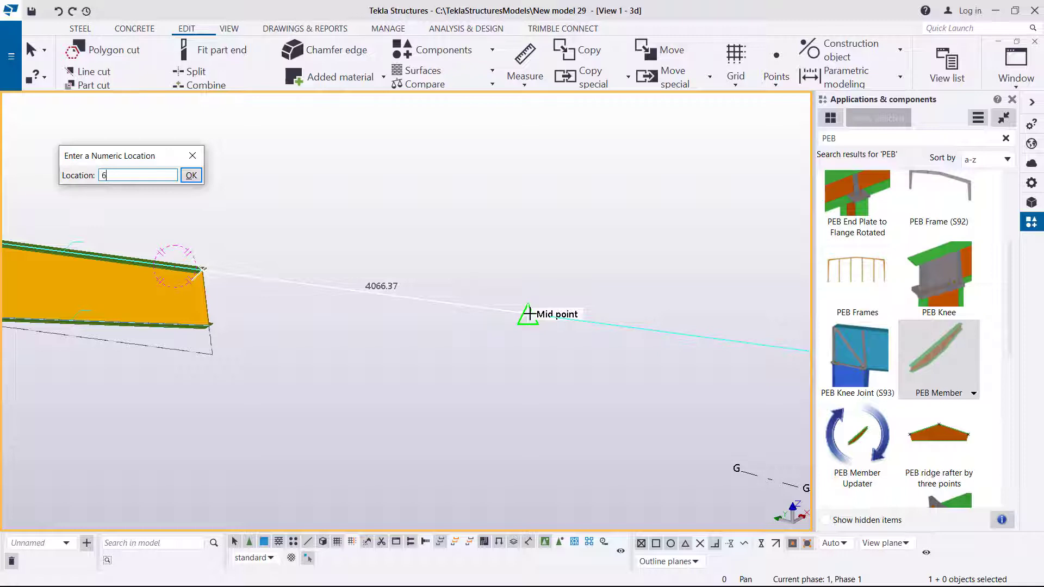
key("Return")
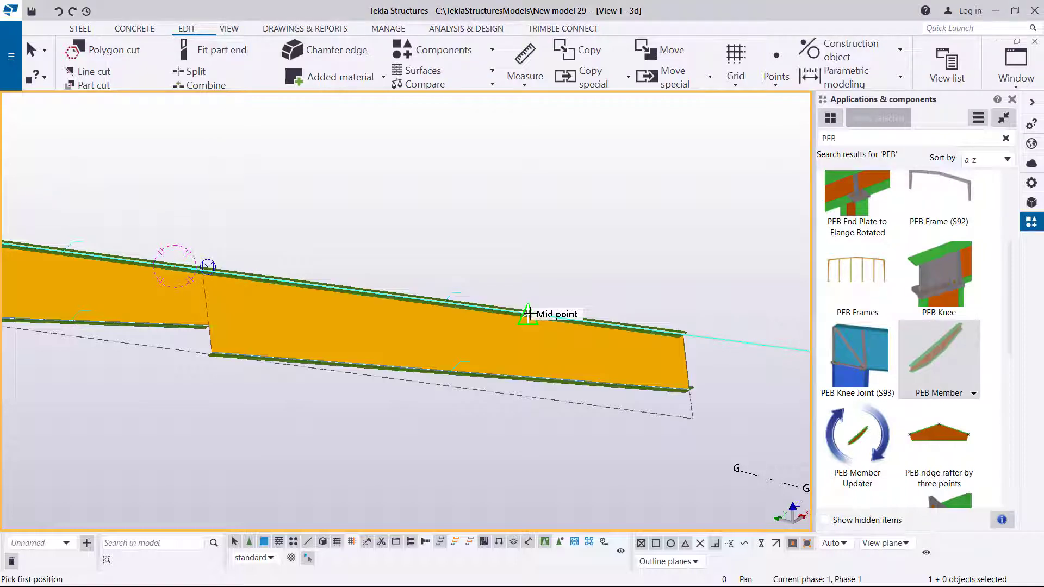
right_click(502, 228)
key("Escape")
scroll(422, 275, "down", 6)
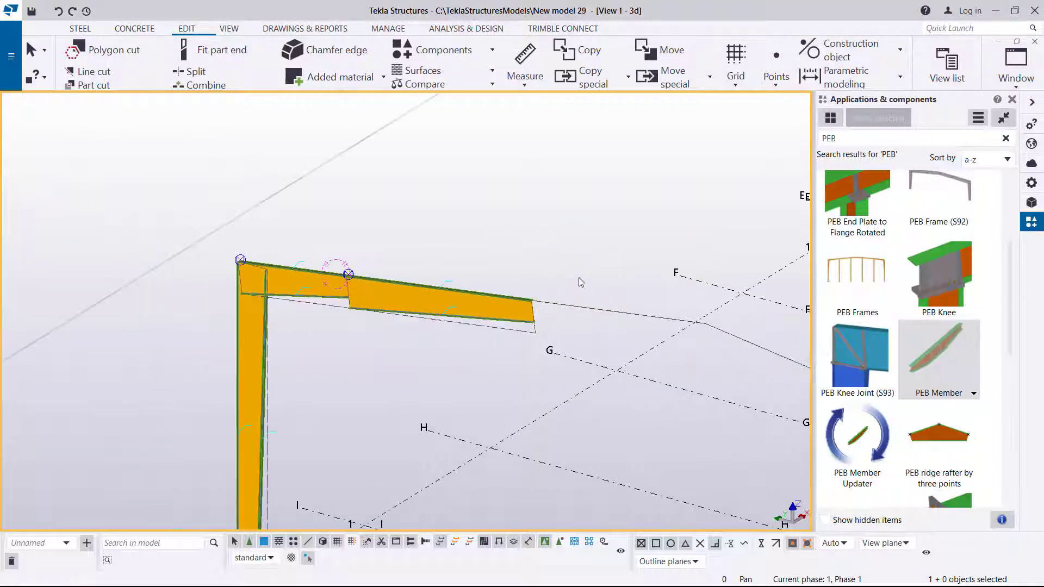
Delete the second rafter member just placed along the sloping steel line
scroll(579, 283, "up", 4)
scroll(647, 305, "down", 2)
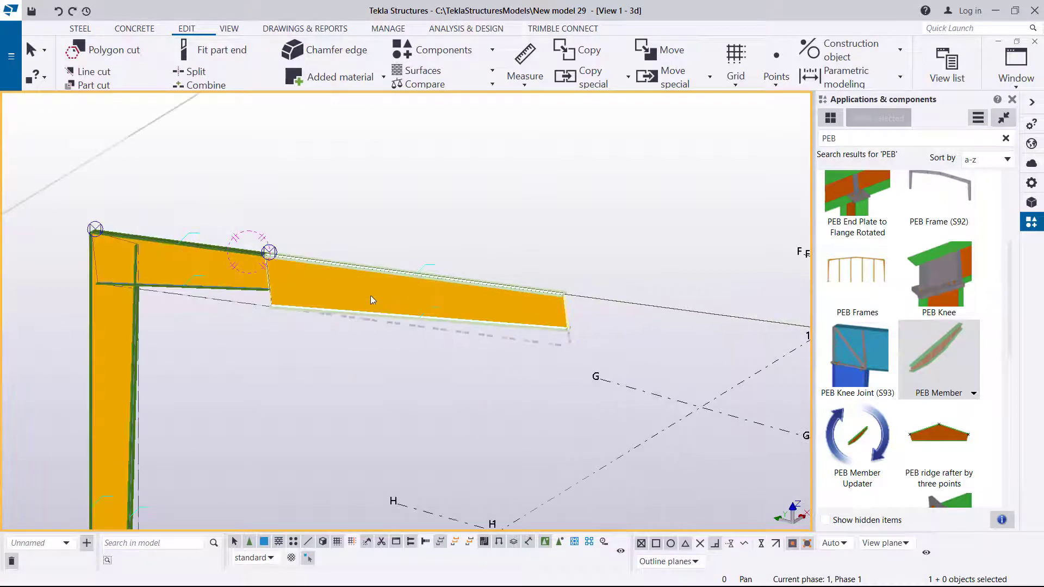
scroll(370, 295, "up", 3)
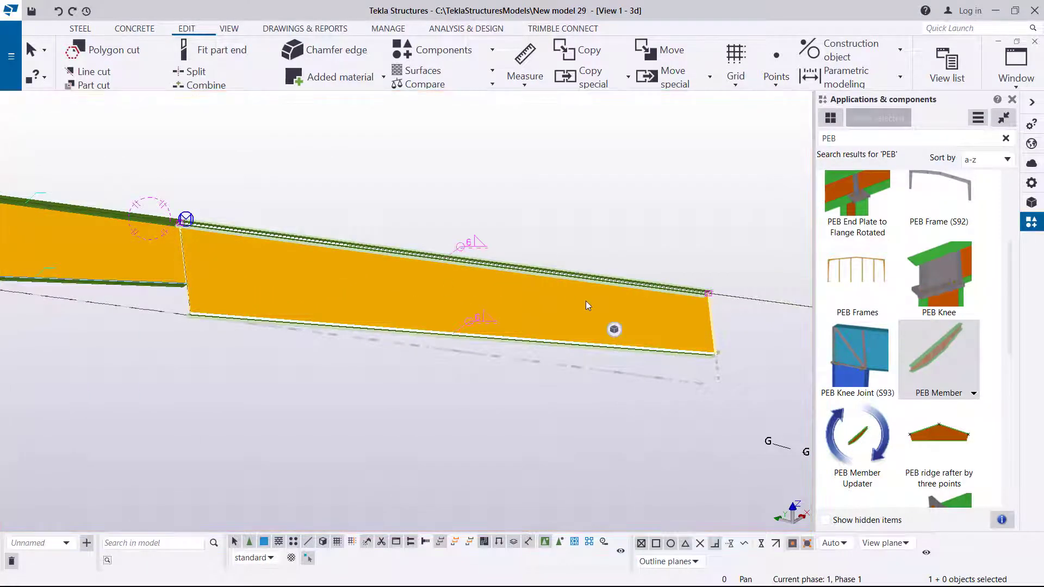
key("Delete")
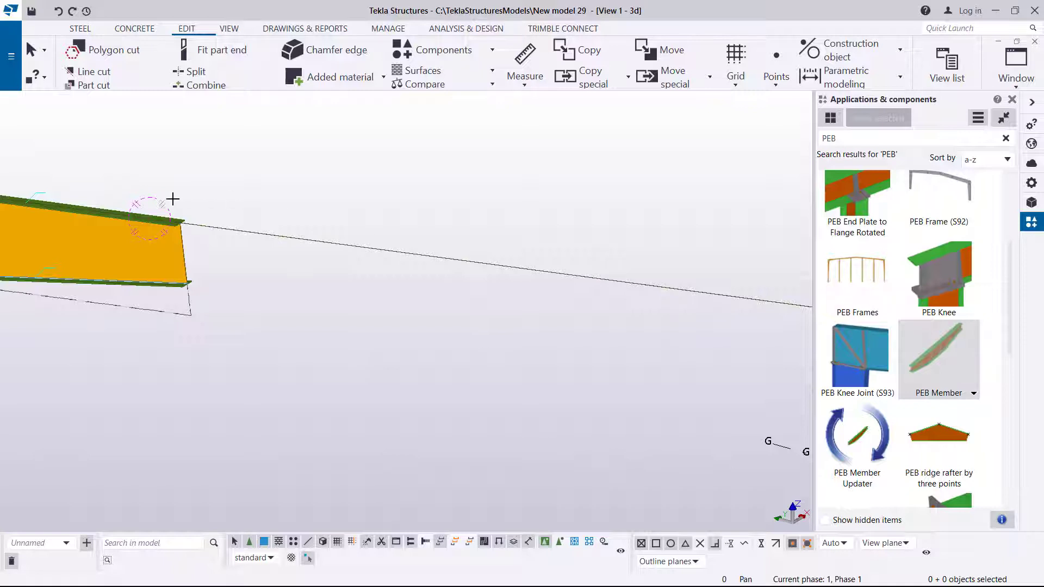
Place a 7000 mm long PEB member along the sloping steel line, starting at the first rafter member's free end
scroll(173, 199, "up", 5)
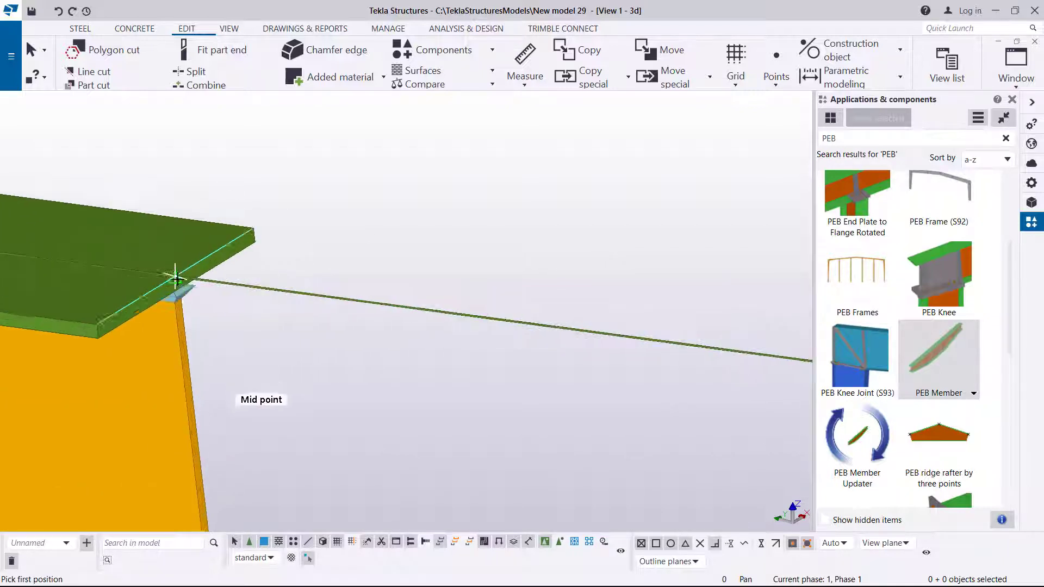
scroll(177, 279, "up", 2)
left_click(164, 270)
scroll(133, 239, "down", 3)
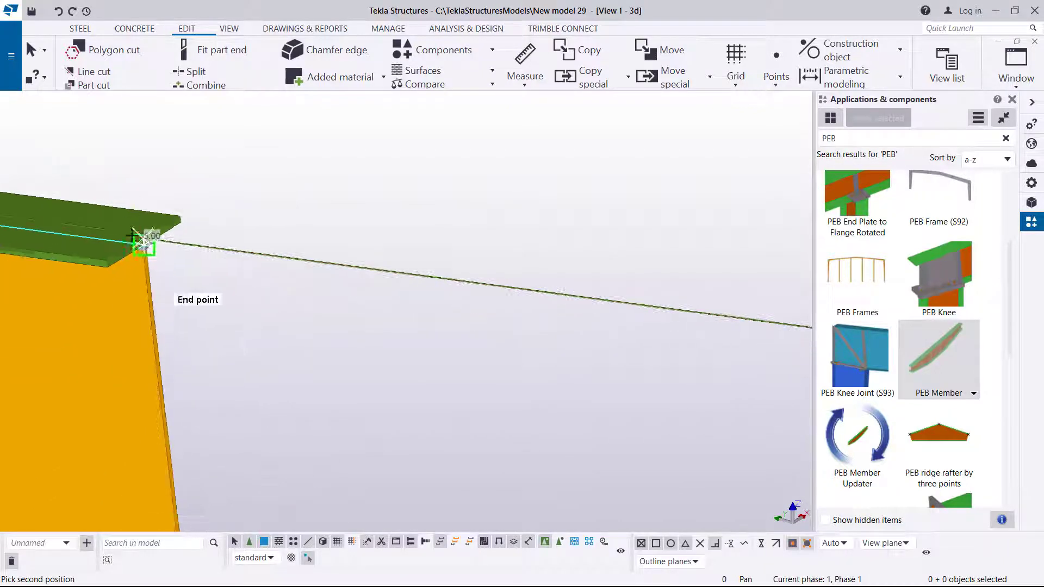
scroll(141, 240, "down", 4)
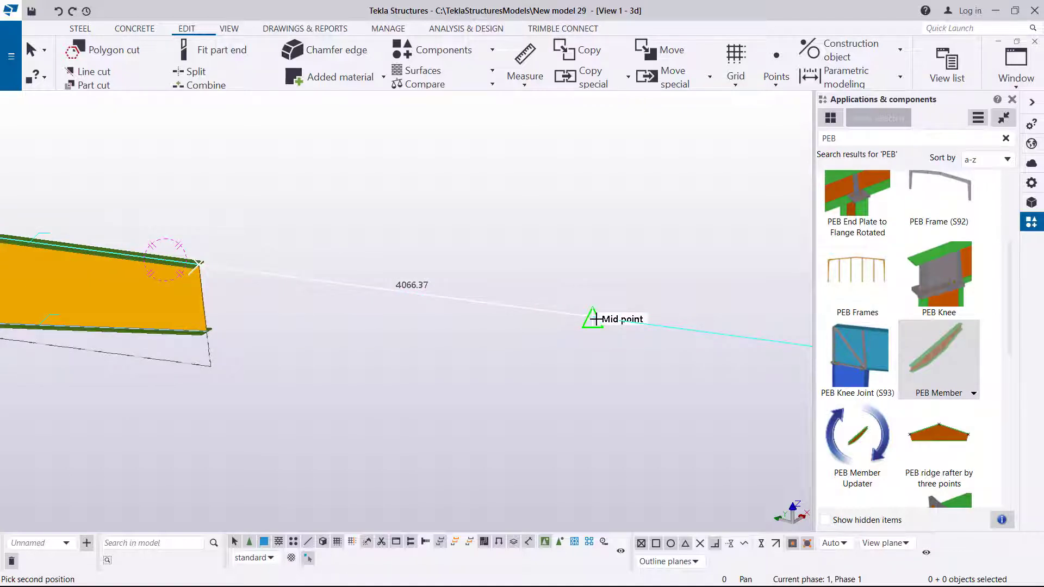
type("7000")
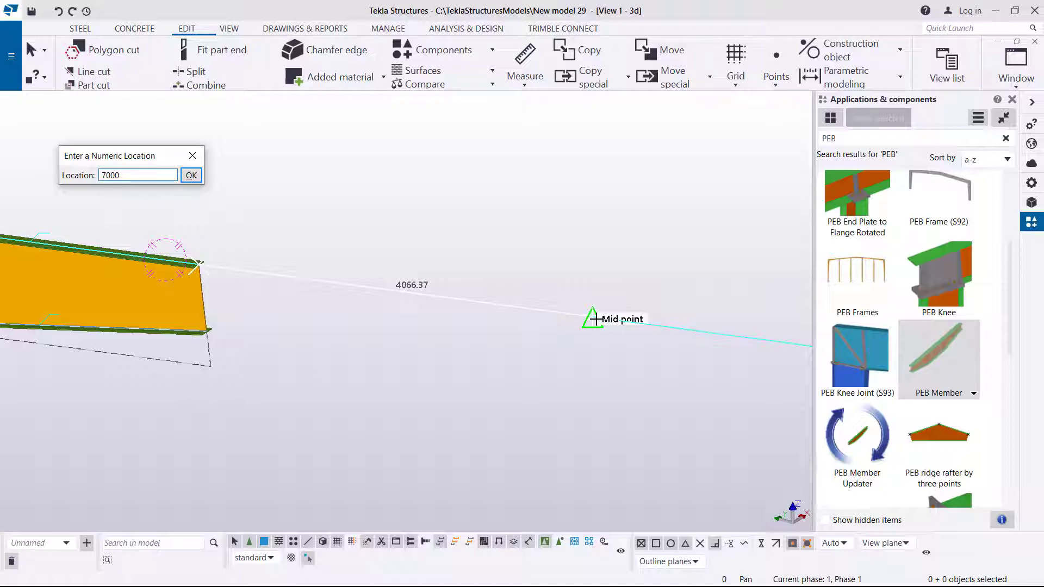
key("Return")
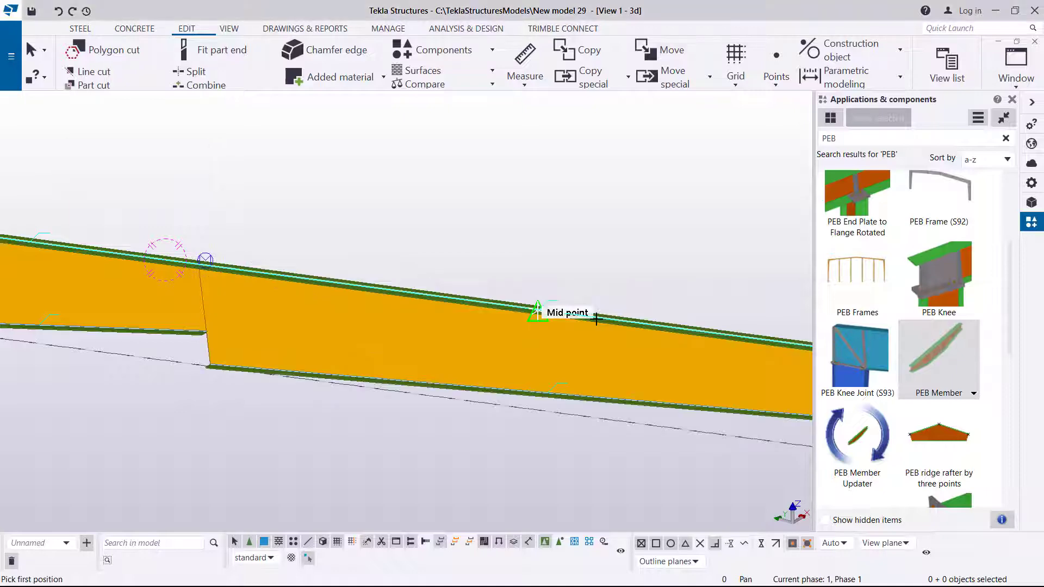
right_click(567, 243)
left_click(571, 250)
scroll(435, 266, "down", 4)
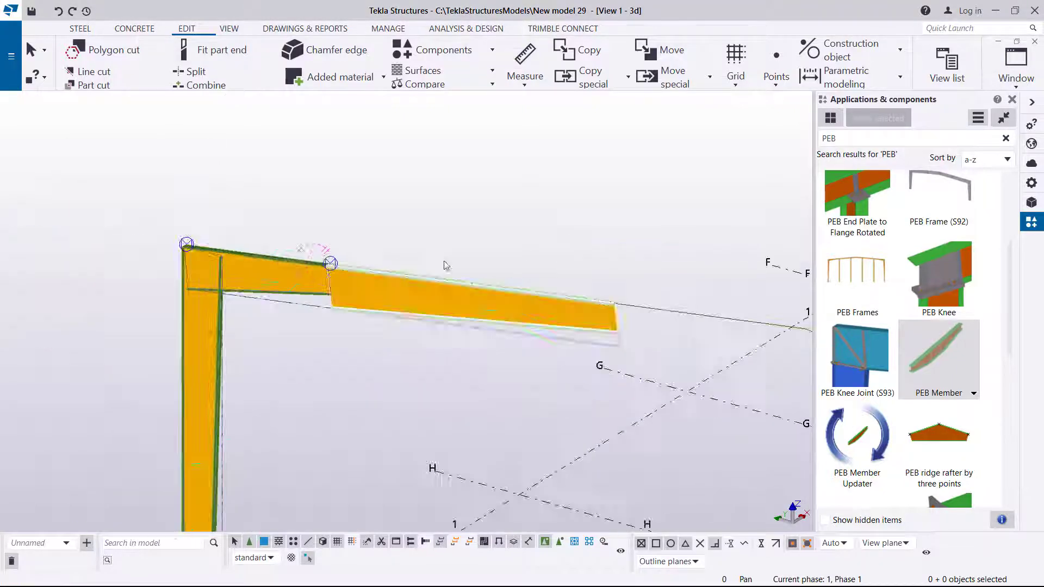
Set the second rafter member's depth 0 to 600 and depth 1 to 900, modify it and close its parameters
scroll(556, 299, "up", 5)
left_click(589, 286)
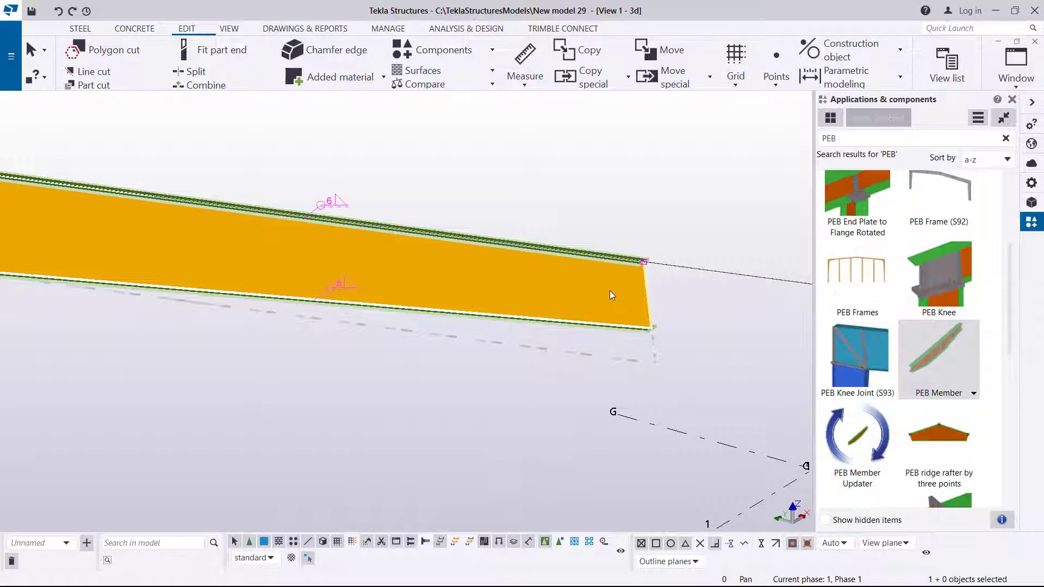
double_click(628, 284)
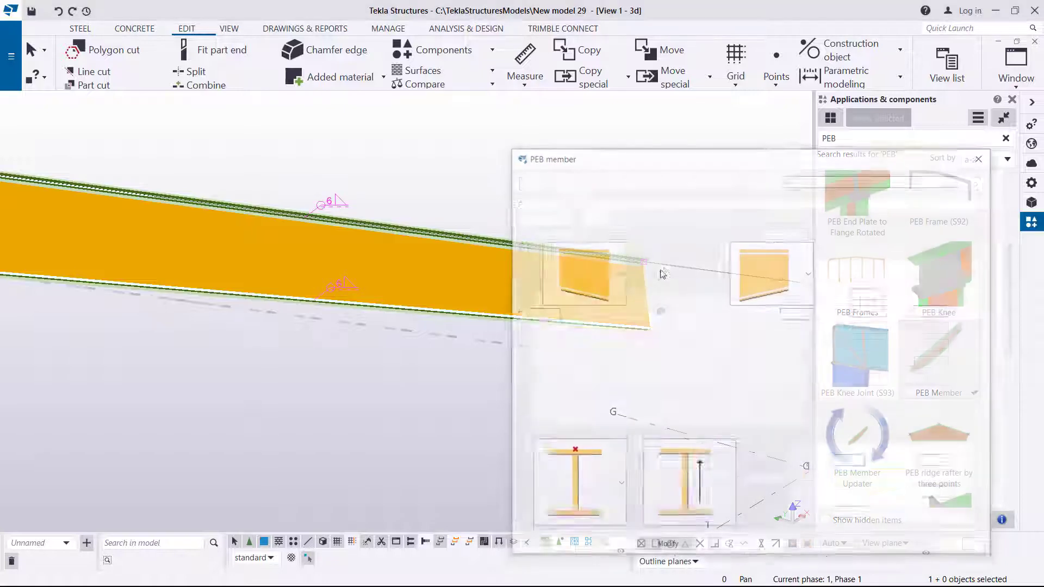
scroll(430, 250, "down", 1)
scroll(430, 252, "down", 2)
scroll(296, 251, "up", 4)
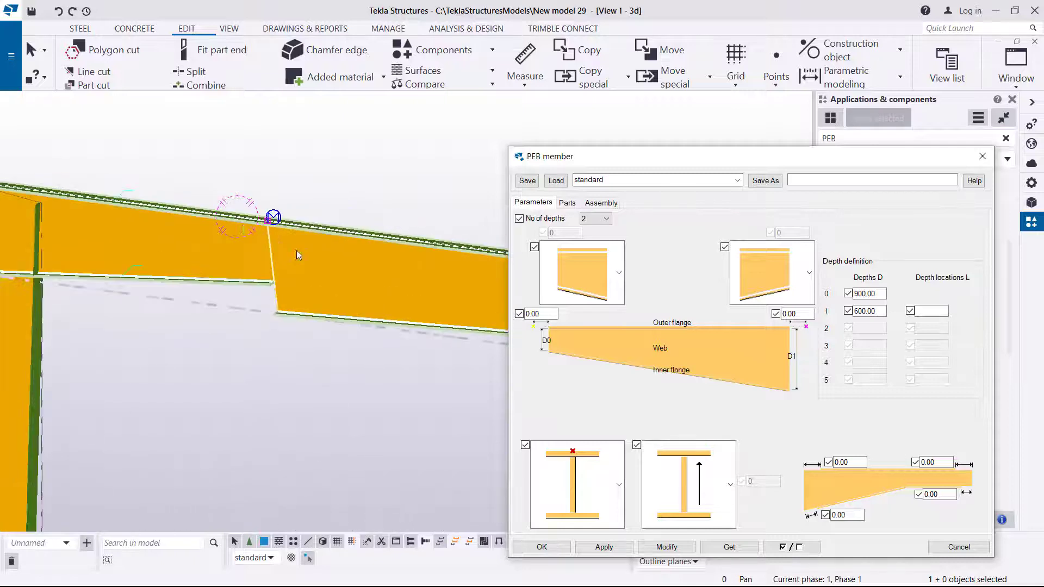
left_click(858, 311)
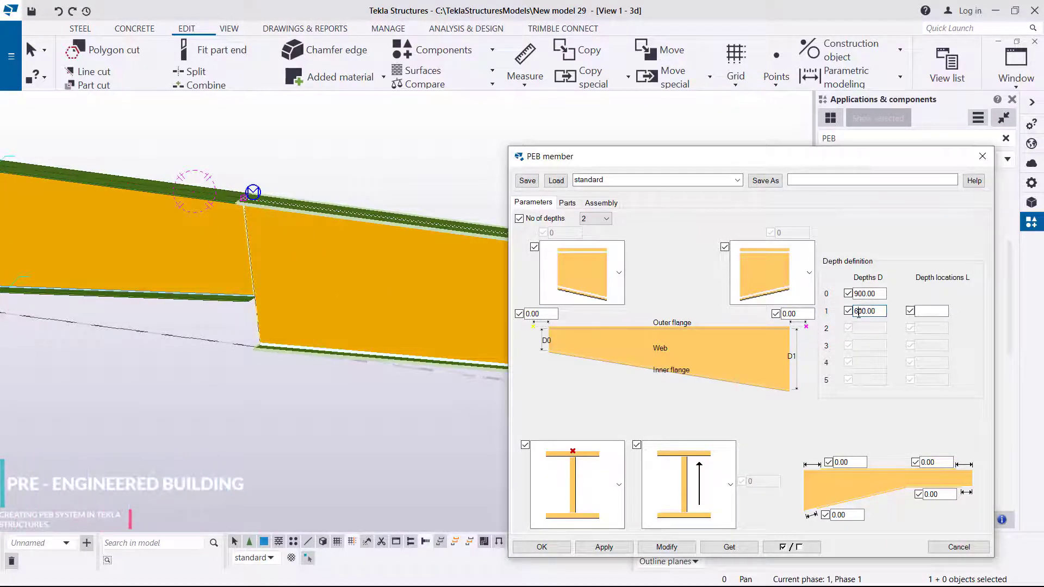
key("BackSpace")
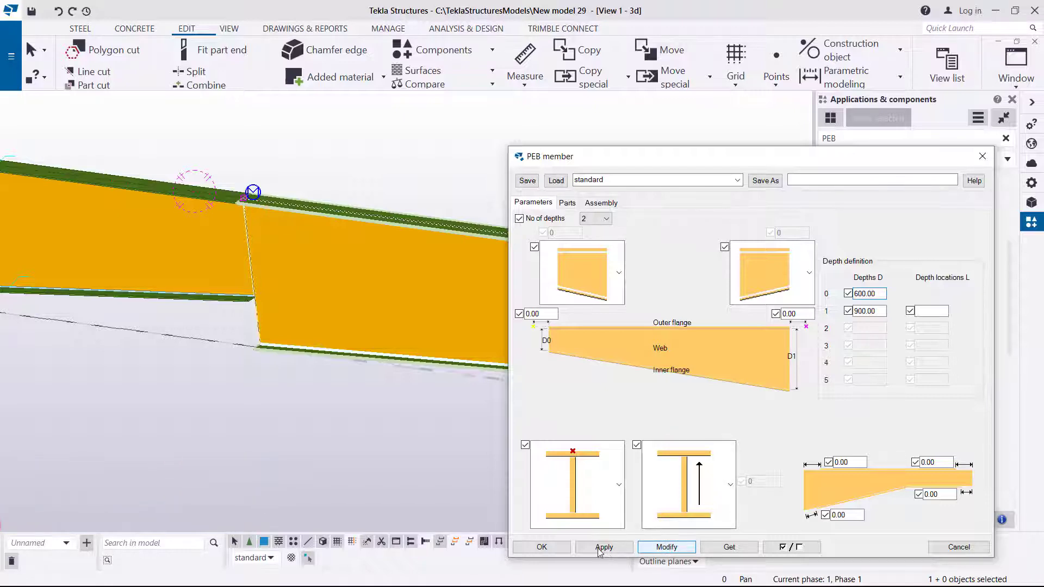
left_click(544, 547)
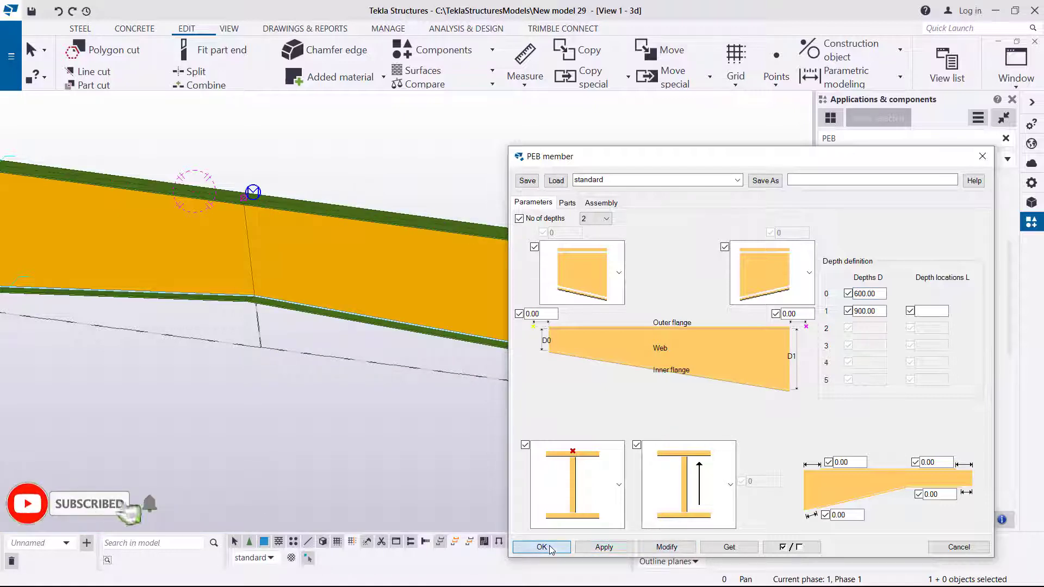
Set the second rafter member's depth 0 to 900 and depth 1 to 600, then modify the member and apply the values
scroll(356, 334, "down", 3)
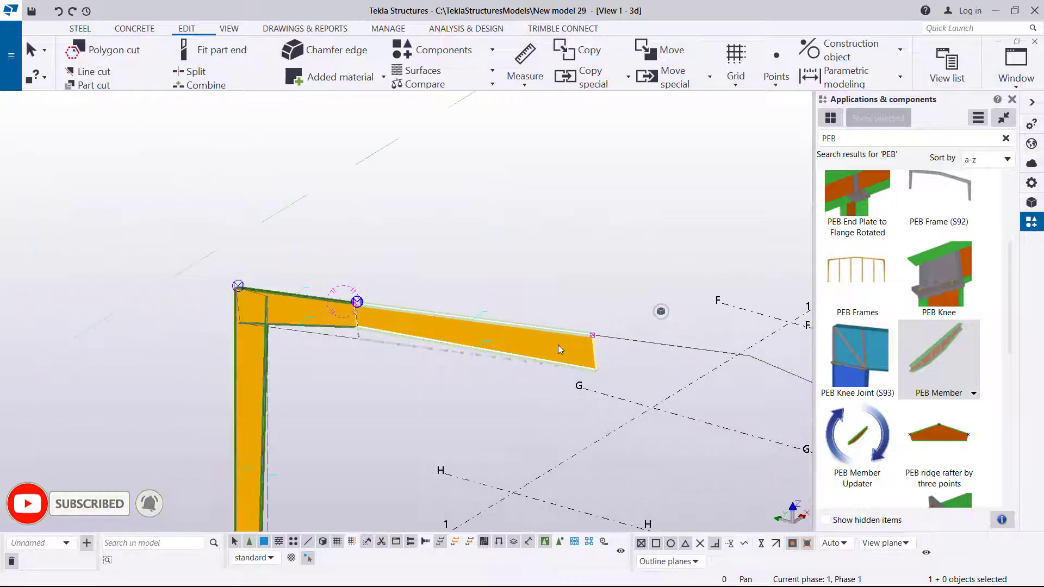
scroll(585, 348, "up", 2)
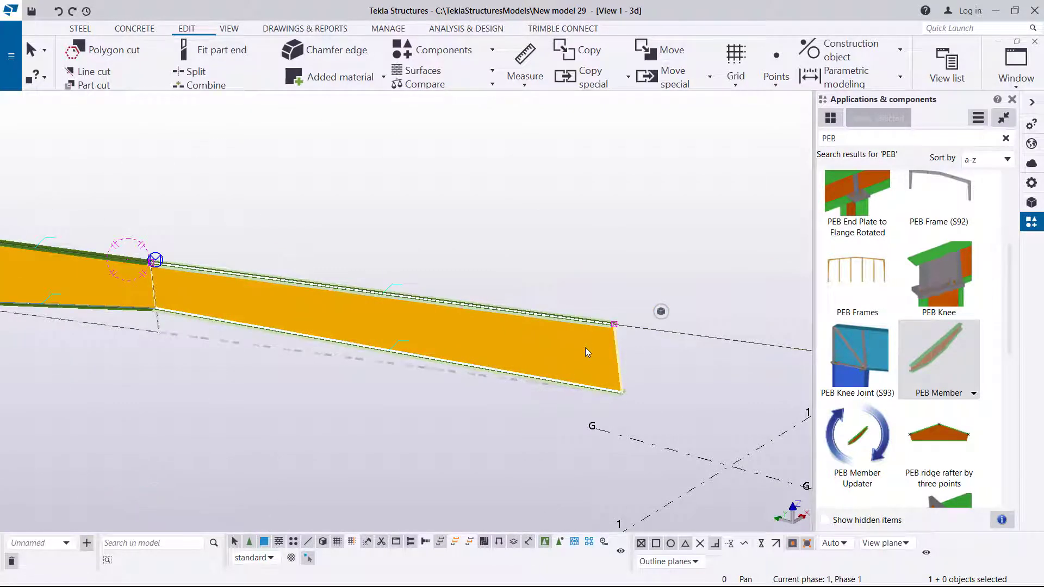
scroll(495, 348, "down", 3)
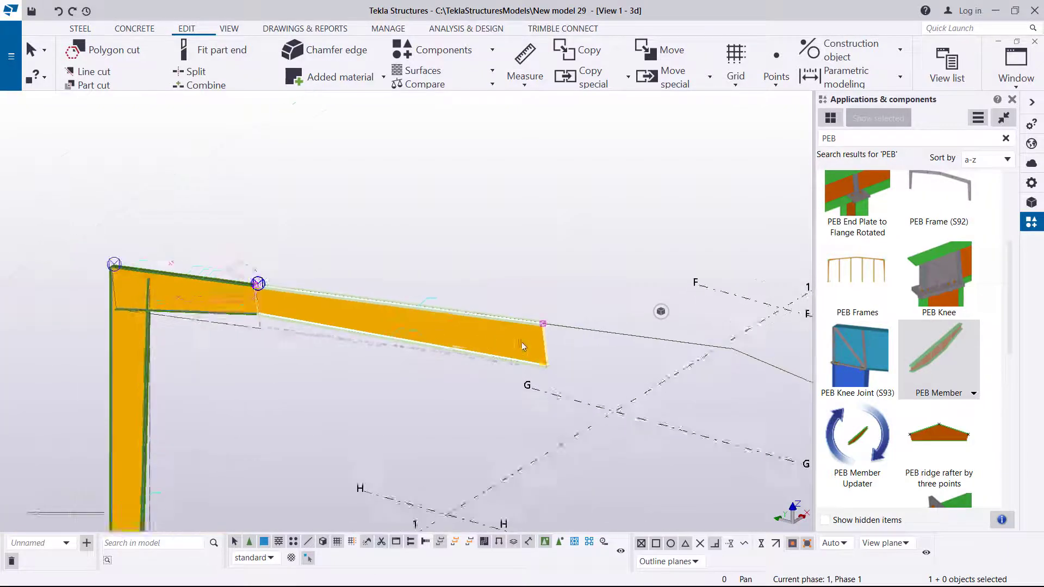
scroll(528, 342, "up", 2)
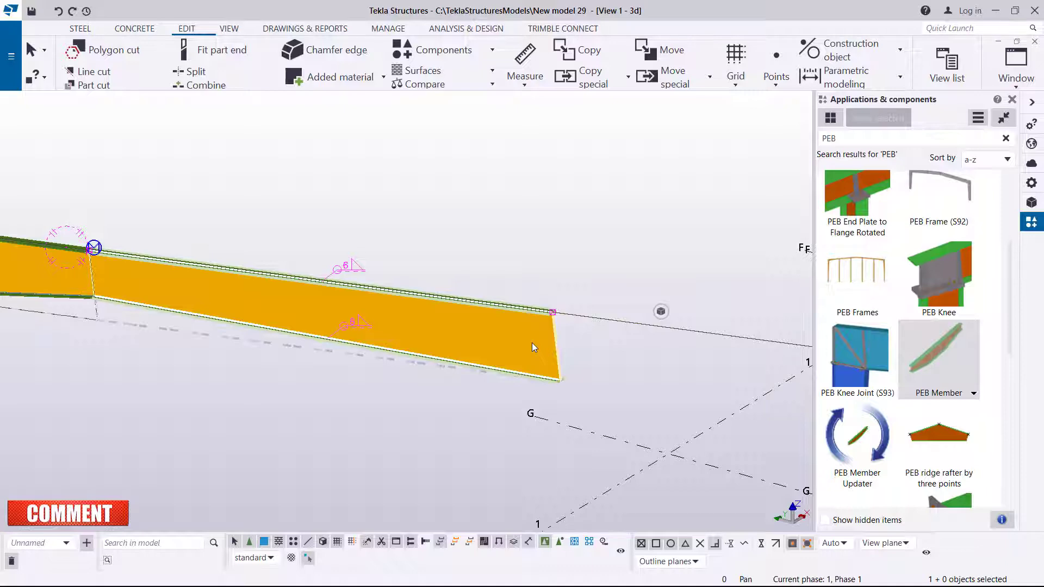
double_click(532, 343)
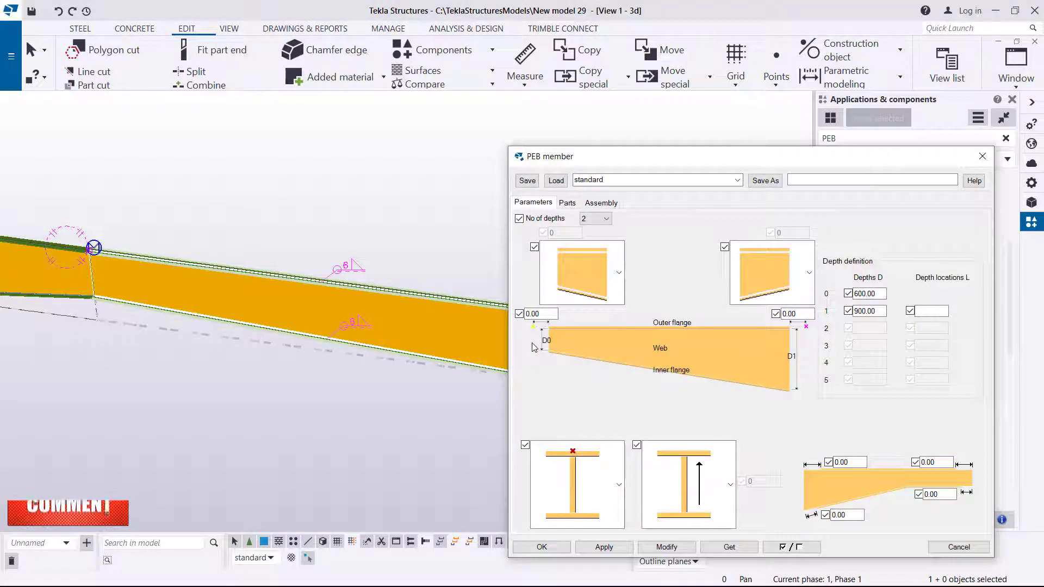
left_click(858, 293)
key("BackSpace")
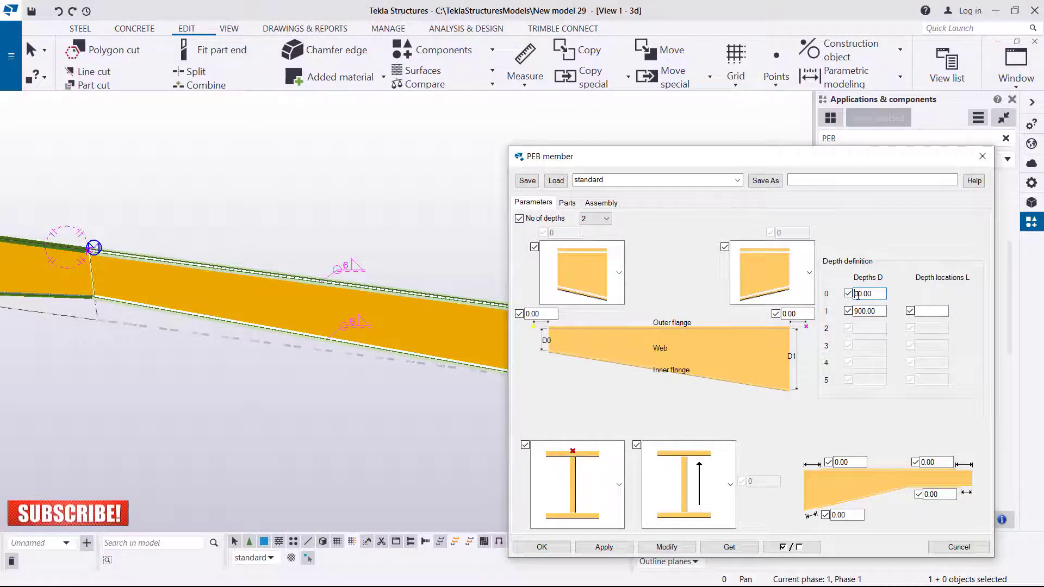
left_click(860, 311)
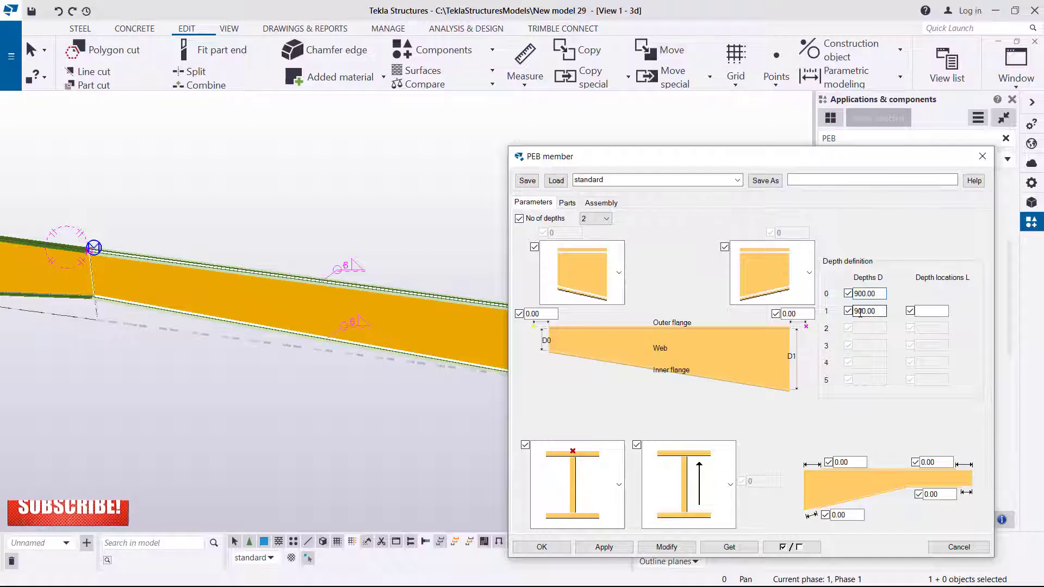
key("BackSpace")
type("6")
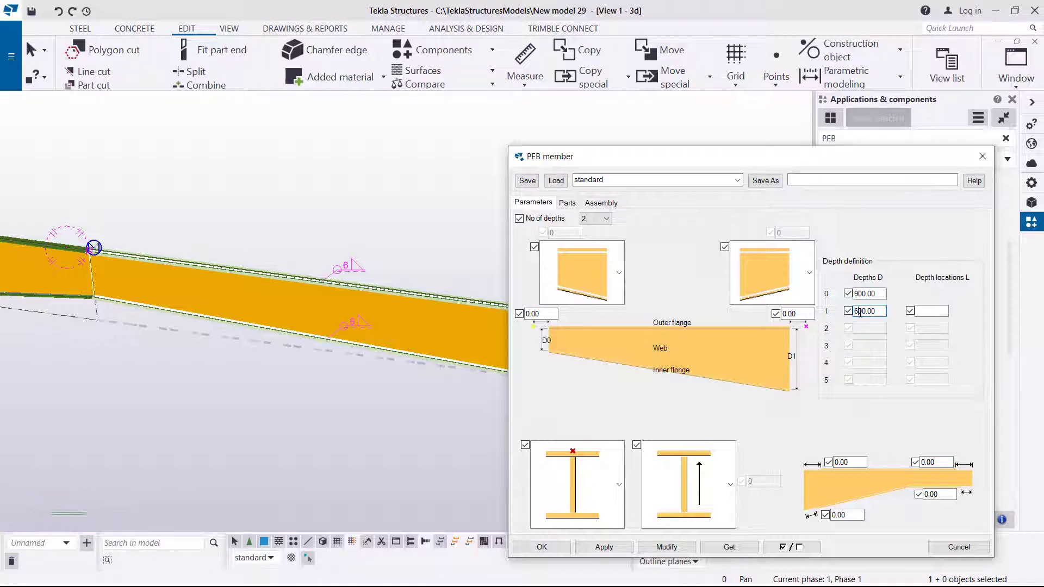
left_click(640, 549)
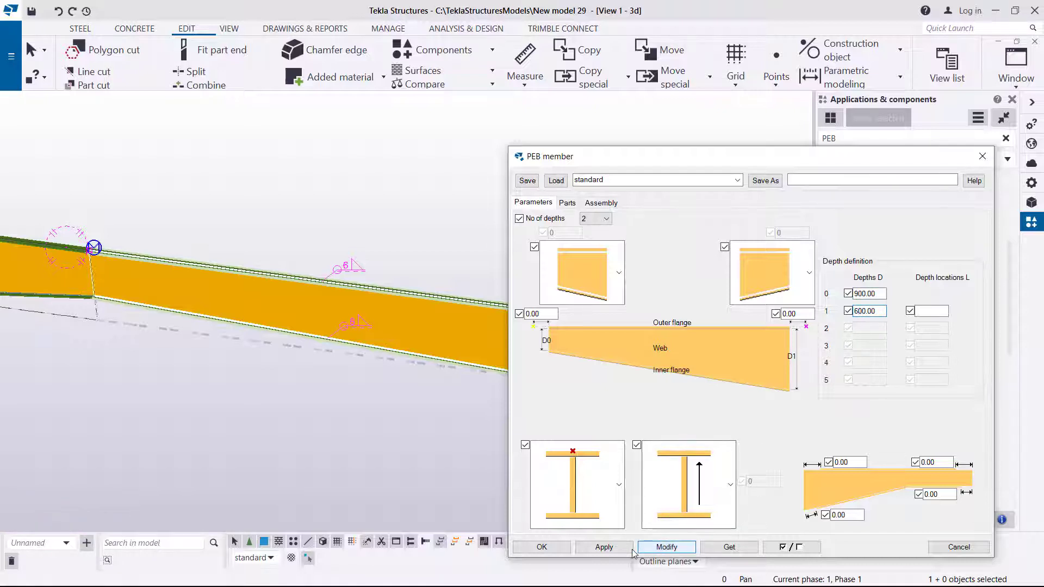
left_click(598, 548)
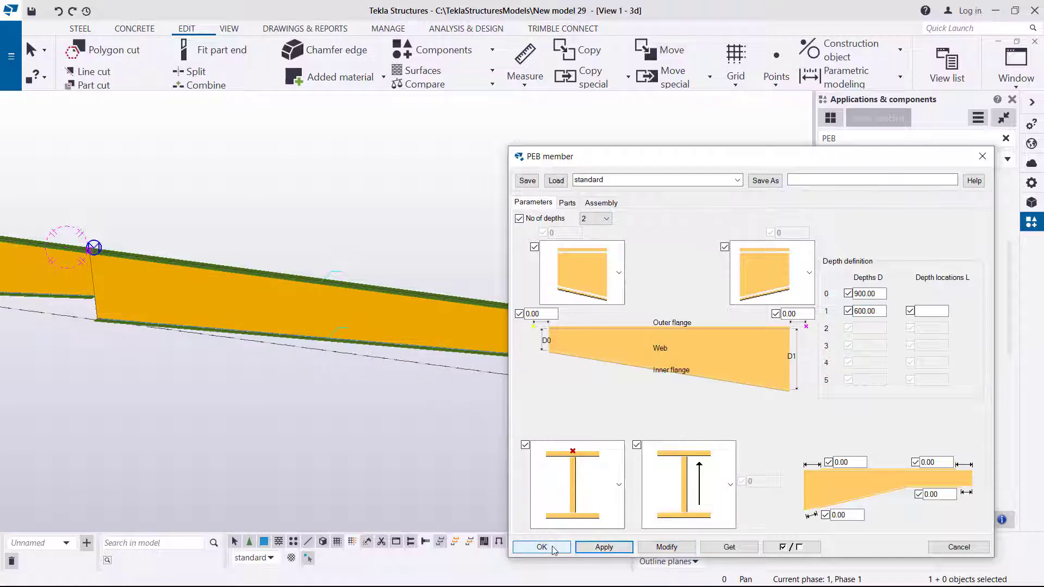
Set the second rafter member's depth 0 to 600, modify the member and close its parameters
left_click(541, 547)
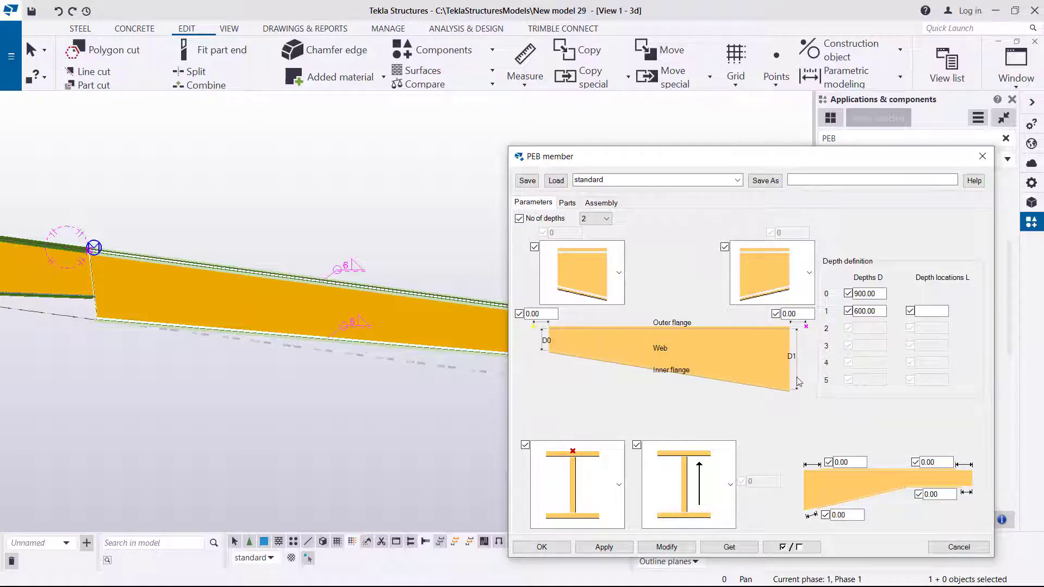
left_click(858, 294)
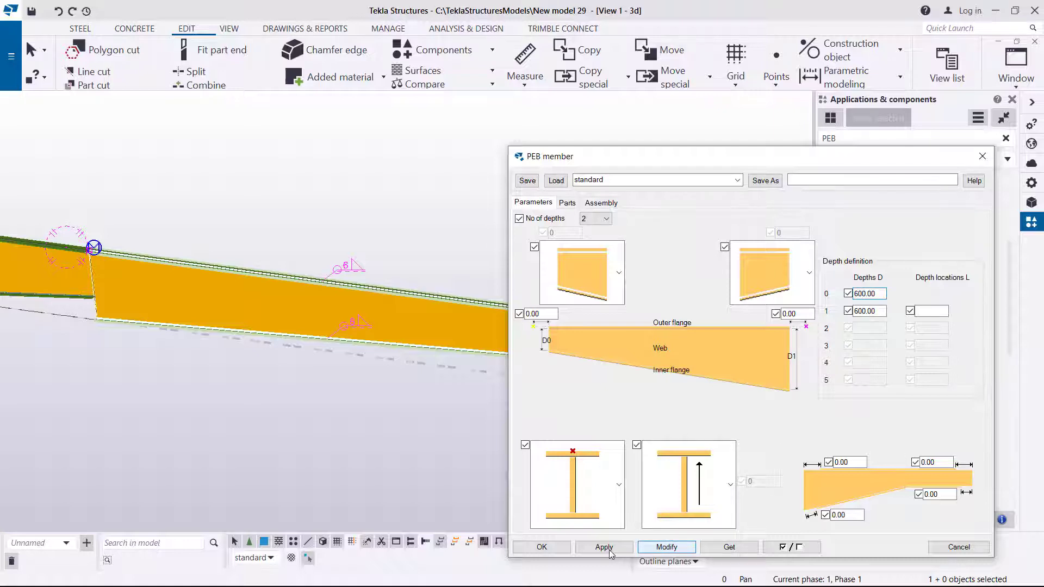
left_click(548, 547)
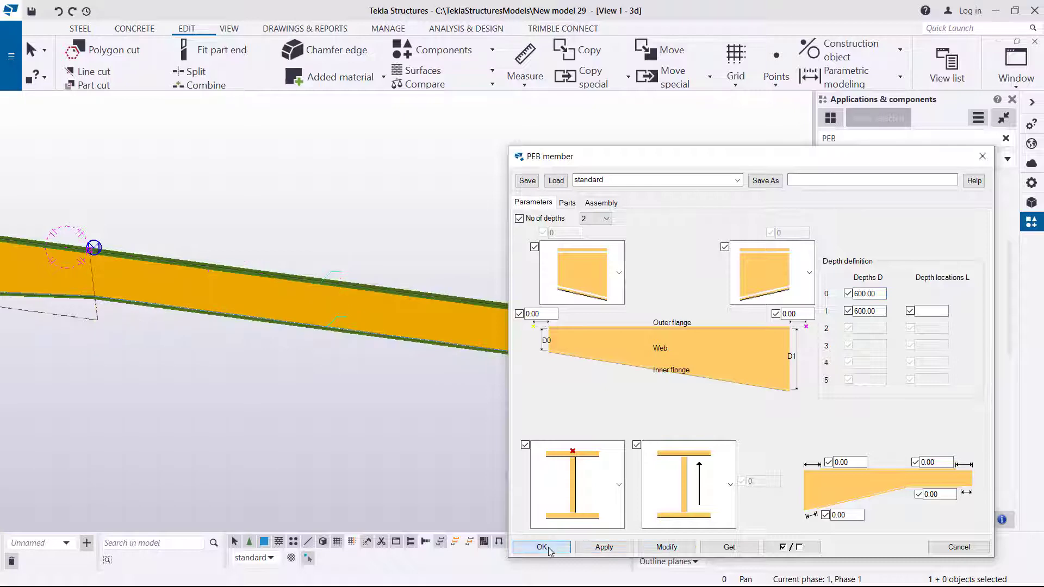
Examine how the column and the two rafter members line up along the frame, and redraw the view
scroll(542, 211, "down", 4)
scroll(517, 307, "up", 5)
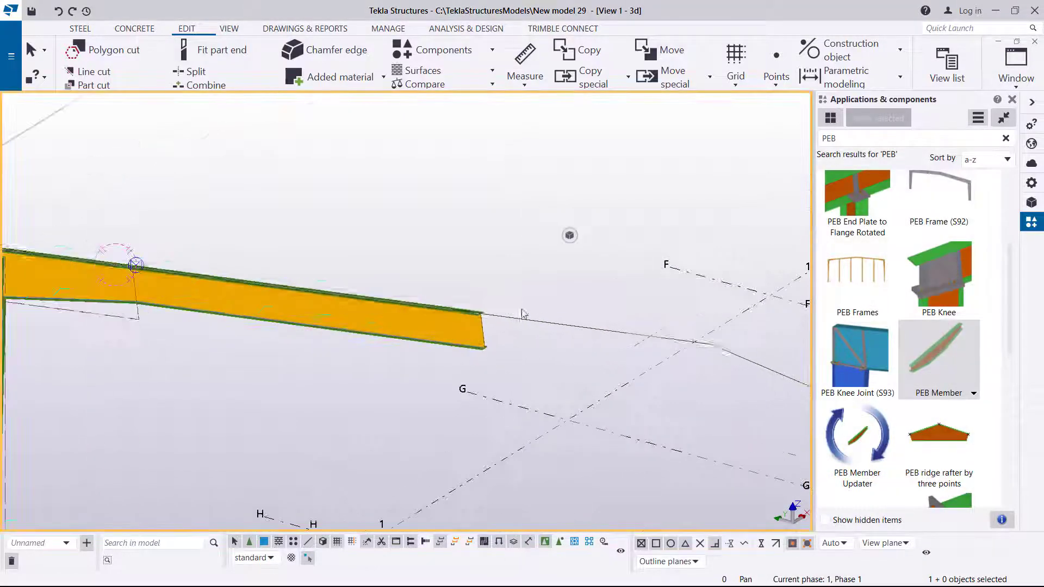
scroll(353, 272, "down", 2)
scroll(430, 244, "down", 4)
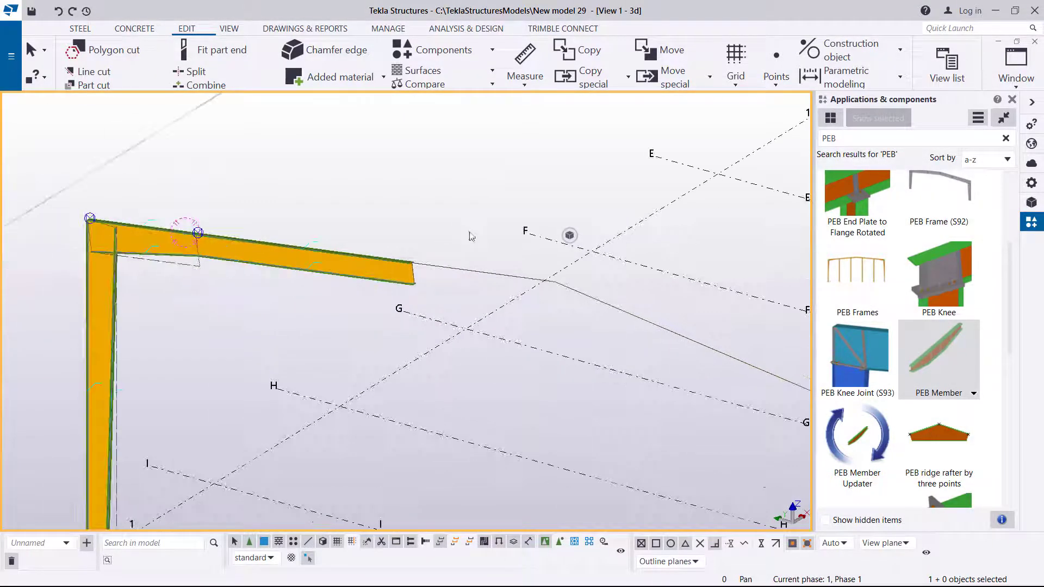
scroll(264, 238, "up", 2)
scroll(342, 229, "down", 4)
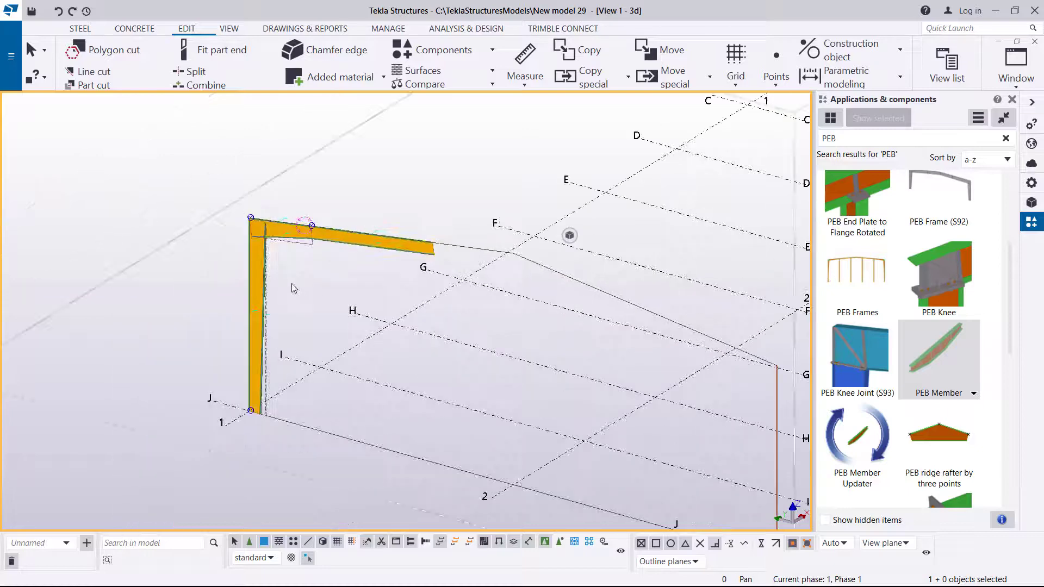
scroll(315, 231, "up", 5)
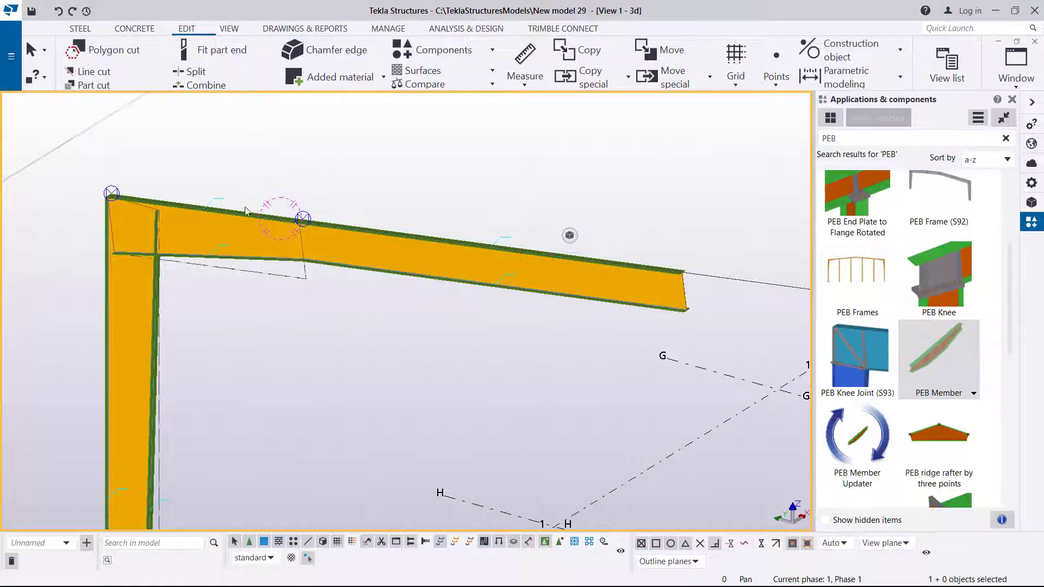
scroll(246, 211, "up", 3)
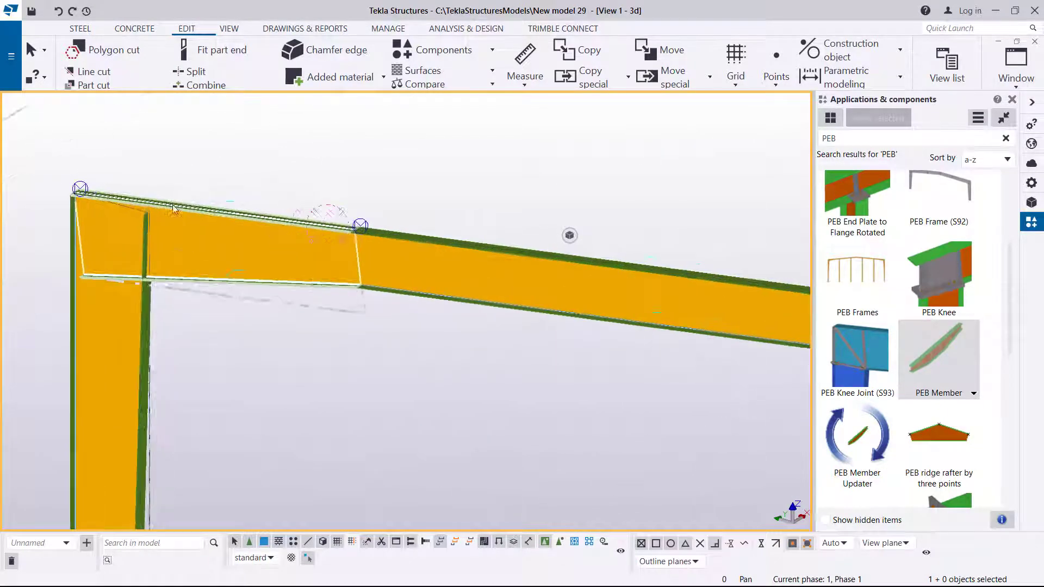
right_click(487, 152)
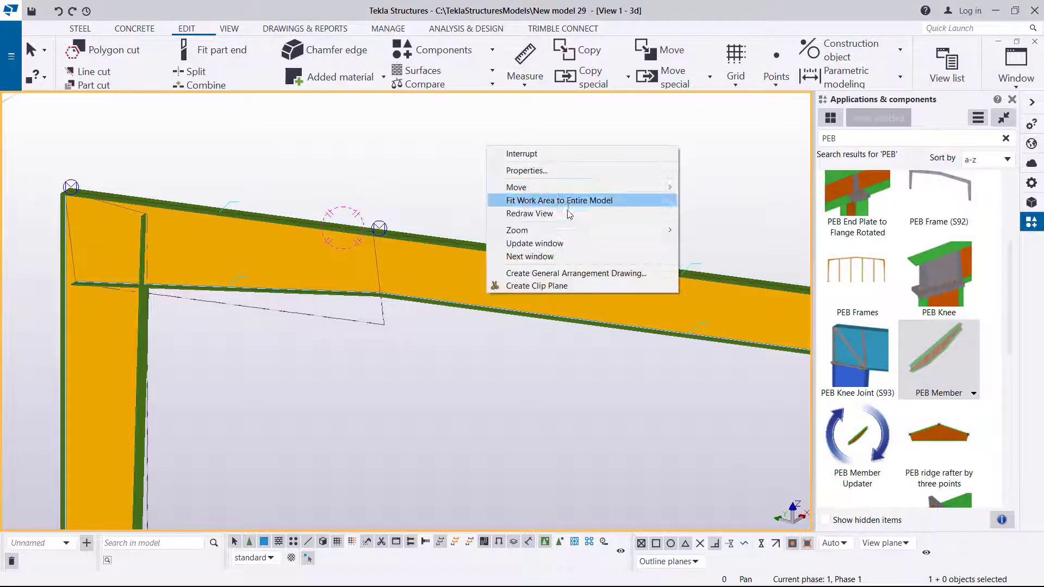
left_click(563, 213)
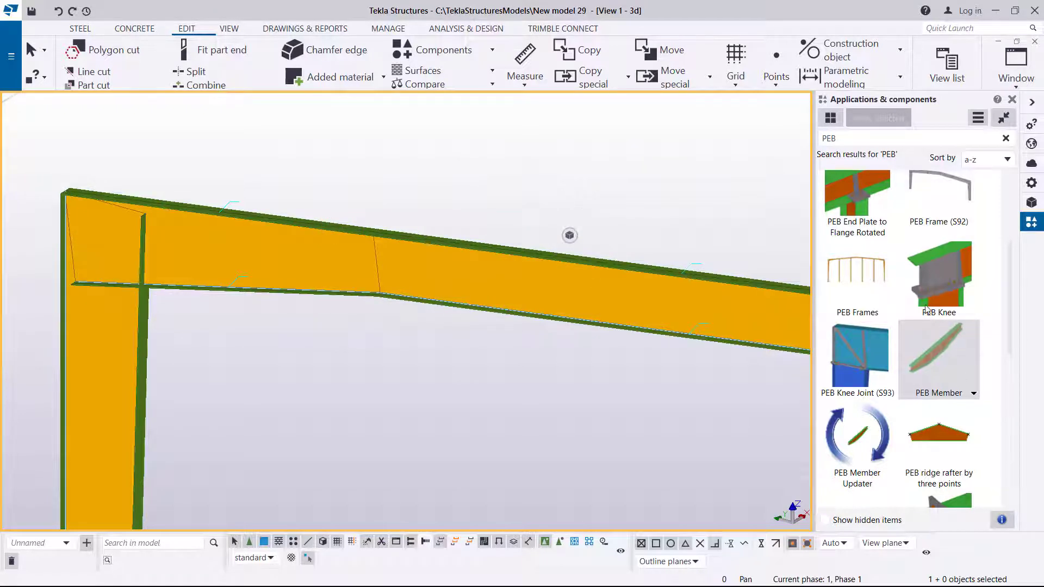
Apply a PEB Knee connection between the column and the first rafter member, and end the command
left_click(950, 280)
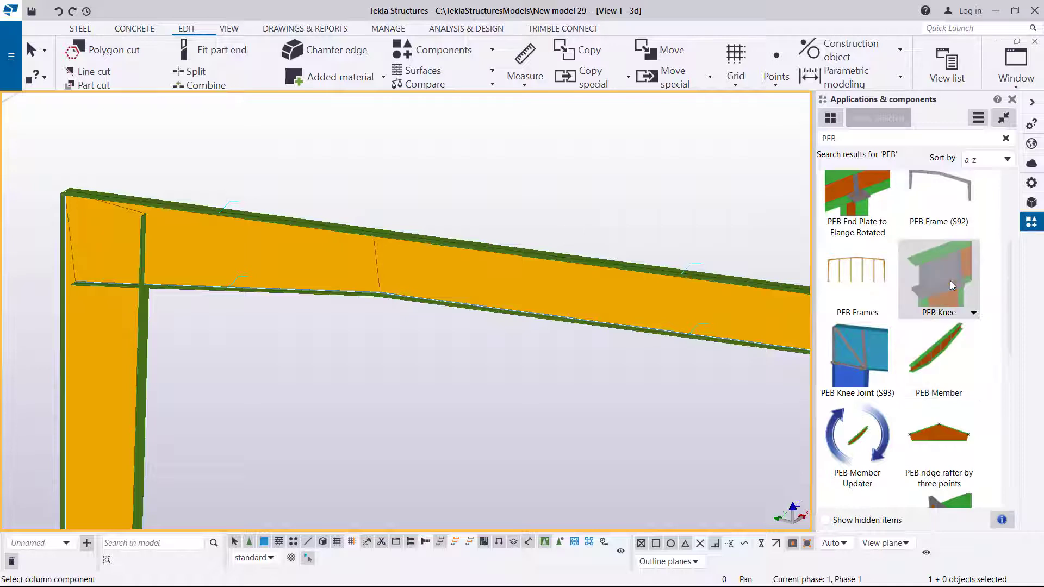
scroll(54, 231, "up", 2)
scroll(99, 247, "up", 1)
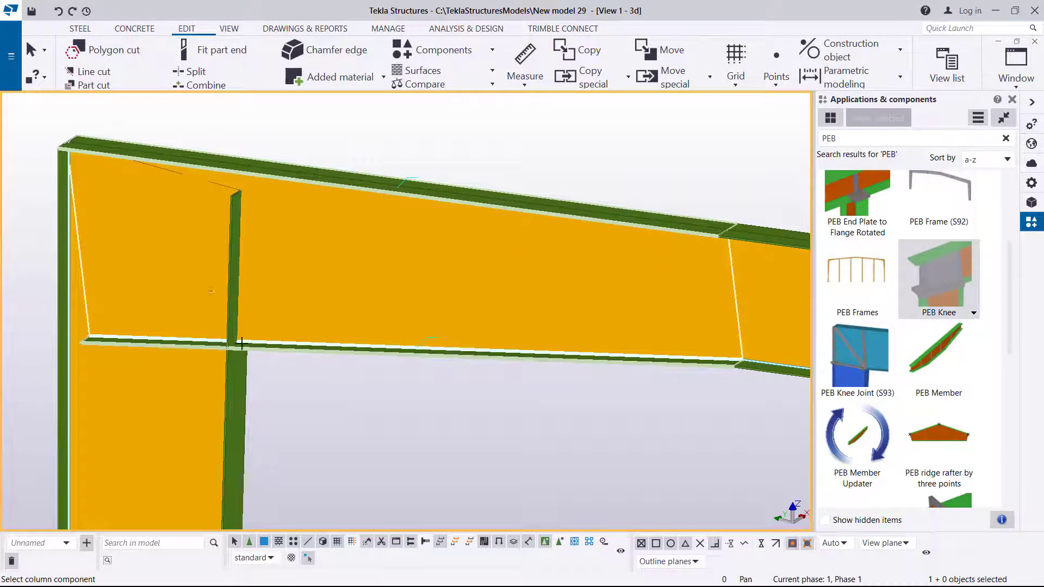
left_click(182, 392)
left_click(335, 296)
right_click(498, 135)
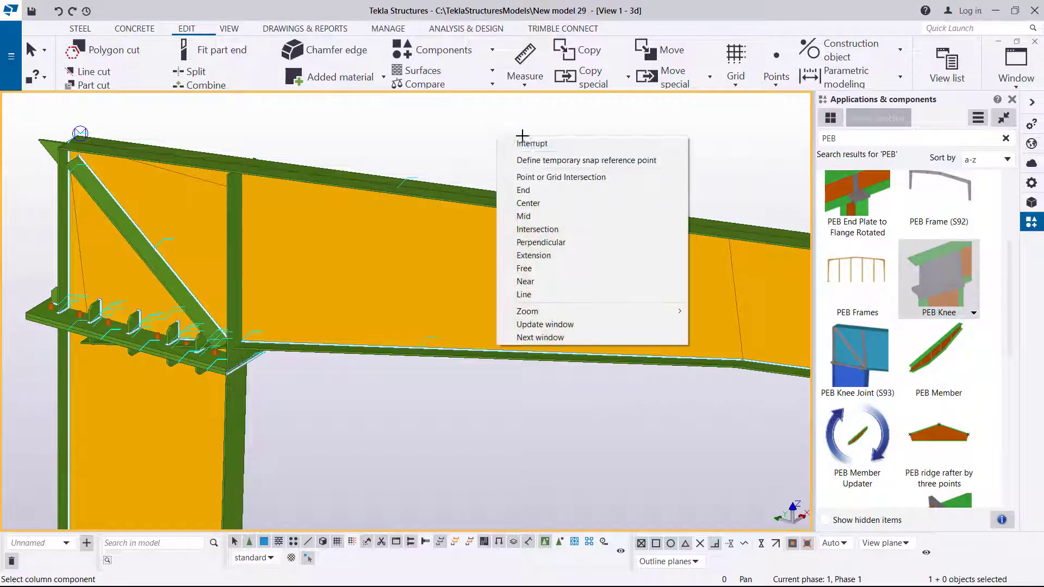
left_click(518, 142)
Examine the new knee connection at the column head from another viewing angle
scroll(55, 164, "up", 5)
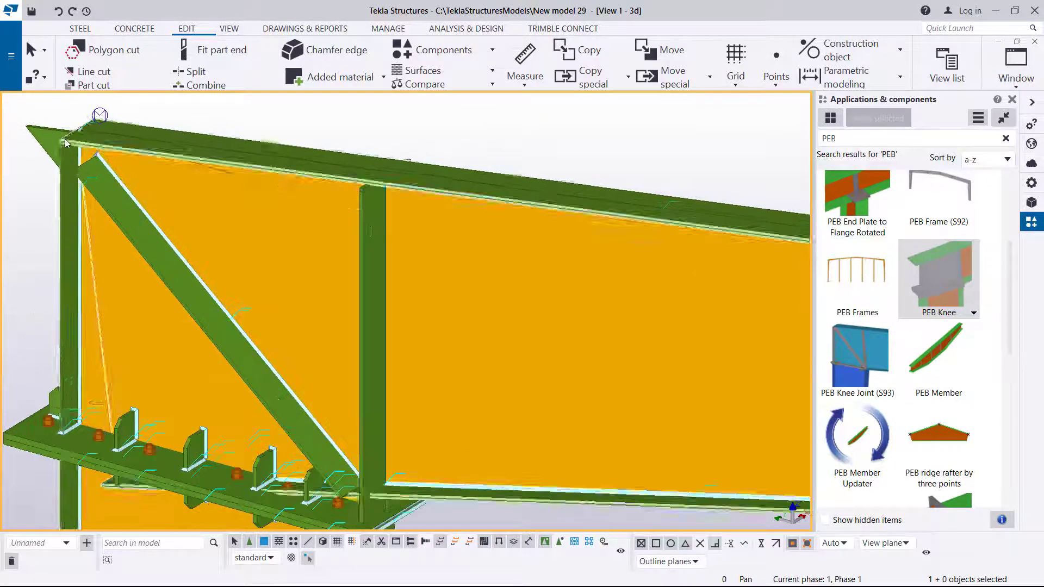
left_click(229, 28)
left_click(562, 75)
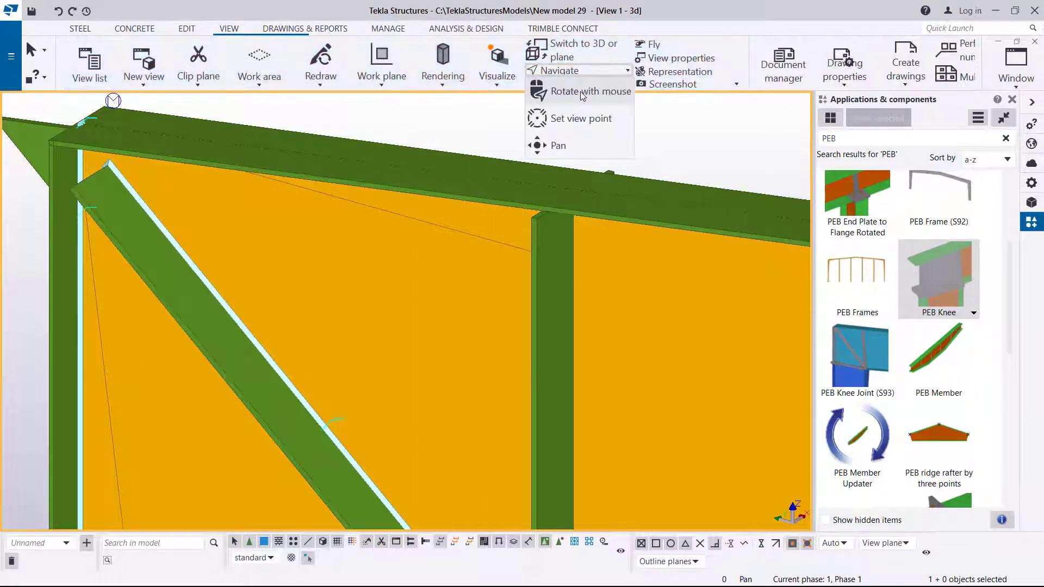
left_click(614, 84)
left_click_drag(235, 239, 409, 216)
scroll(203, 233, "down", 4)
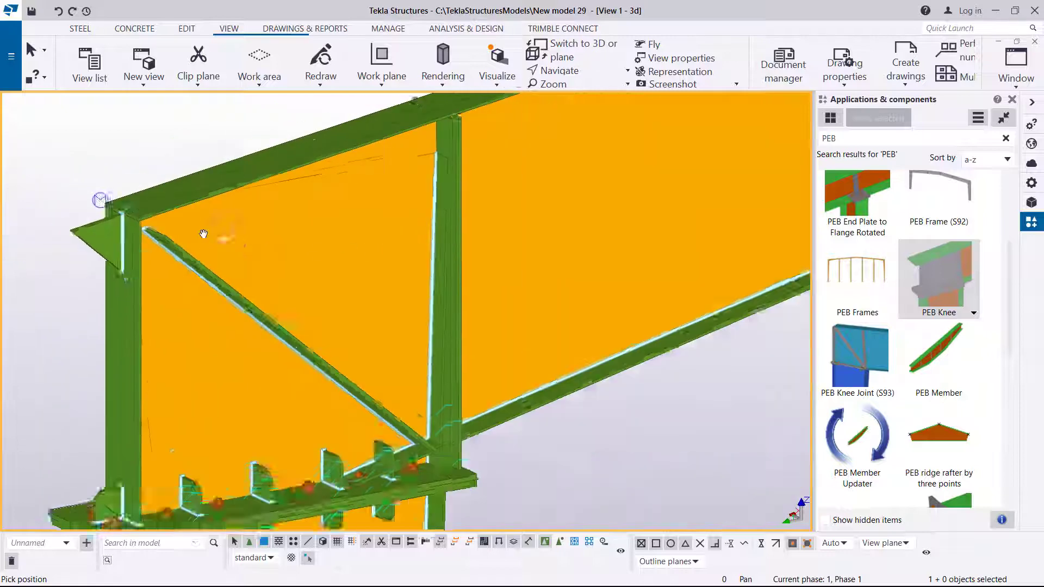
left_click_drag(286, 247, 315, 299)
right_click(426, 375)
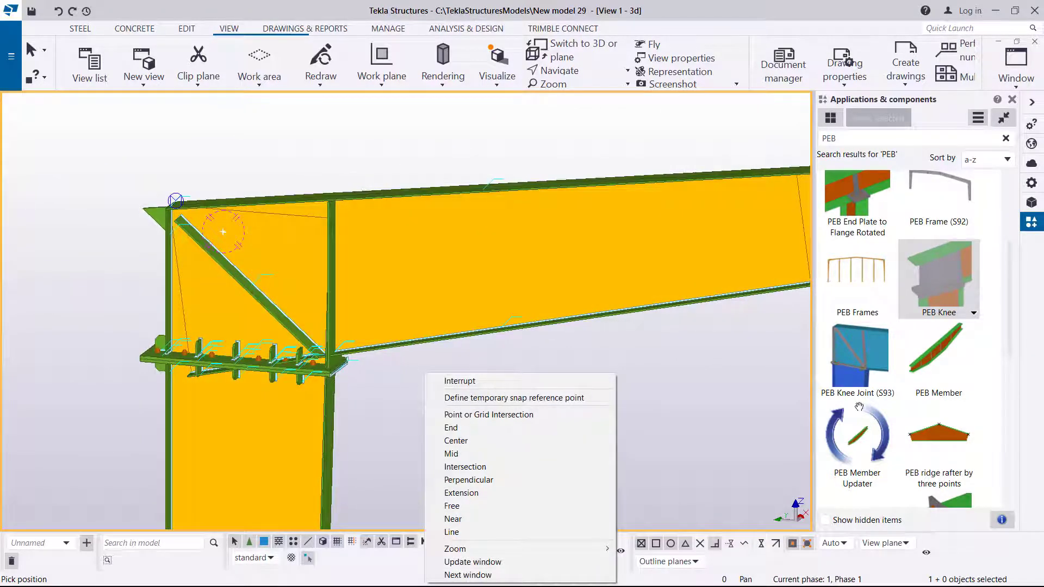
left_click(516, 381)
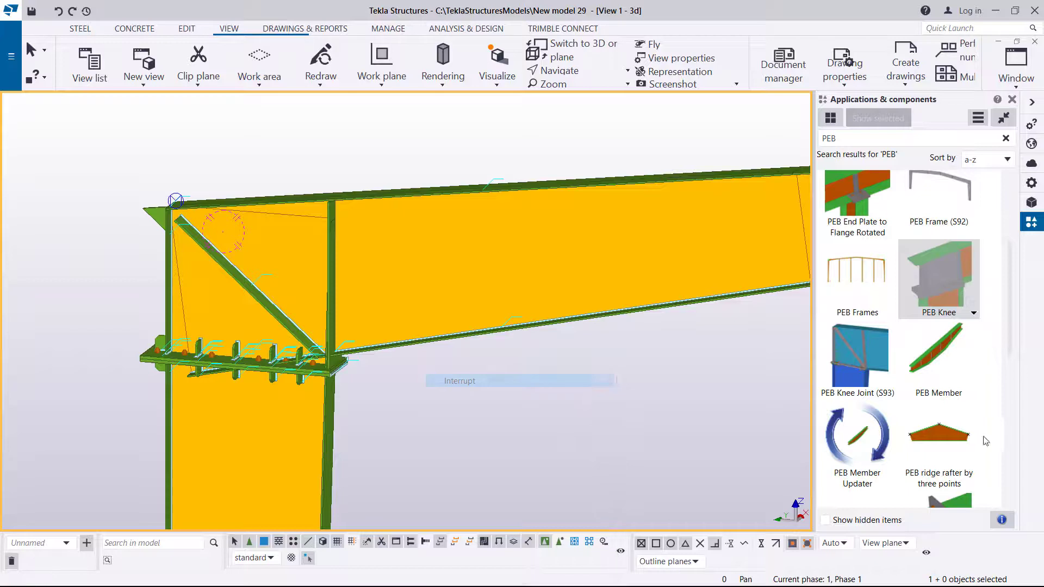
Update the column and first rafter member at the knee with the PEB Member Updater, and end the command
double_click(858, 443)
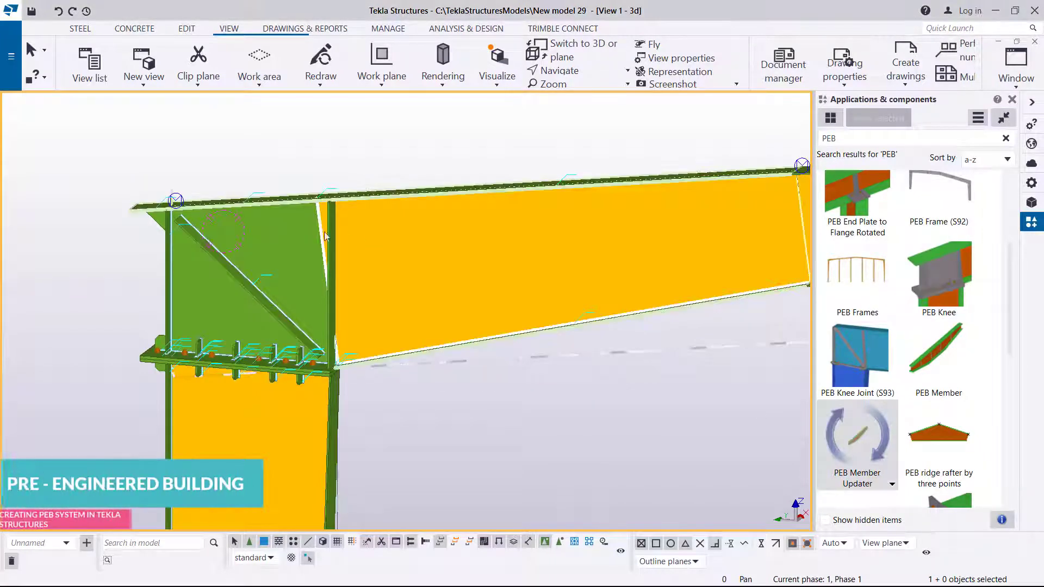
right_click(240, 153)
left_click(255, 159)
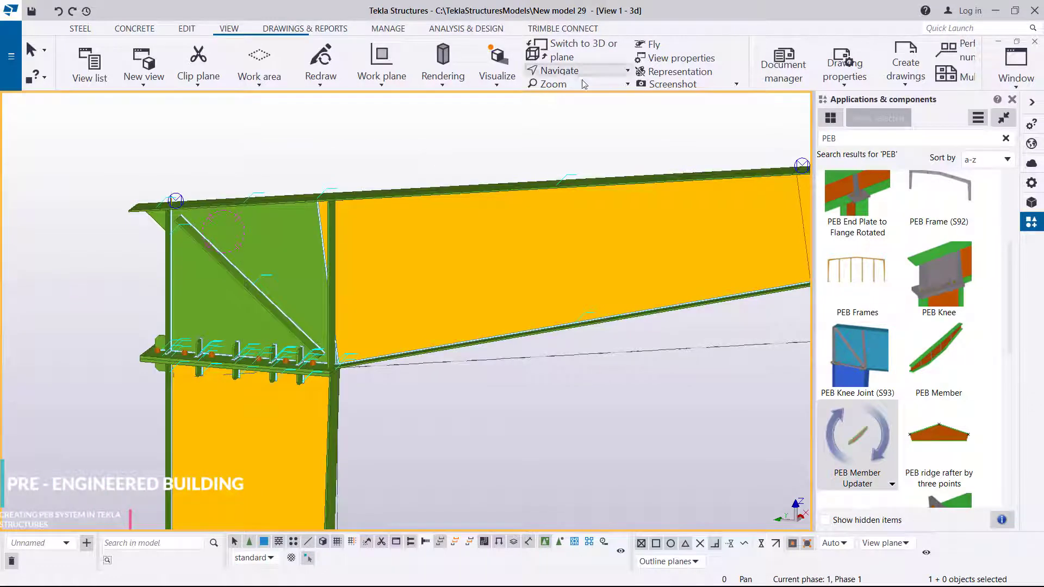
Examine the updated knee's end plates, bolts and stiffeners up close from different angles
middle_click_drag(249, 321, 310, 354, "ctrl")
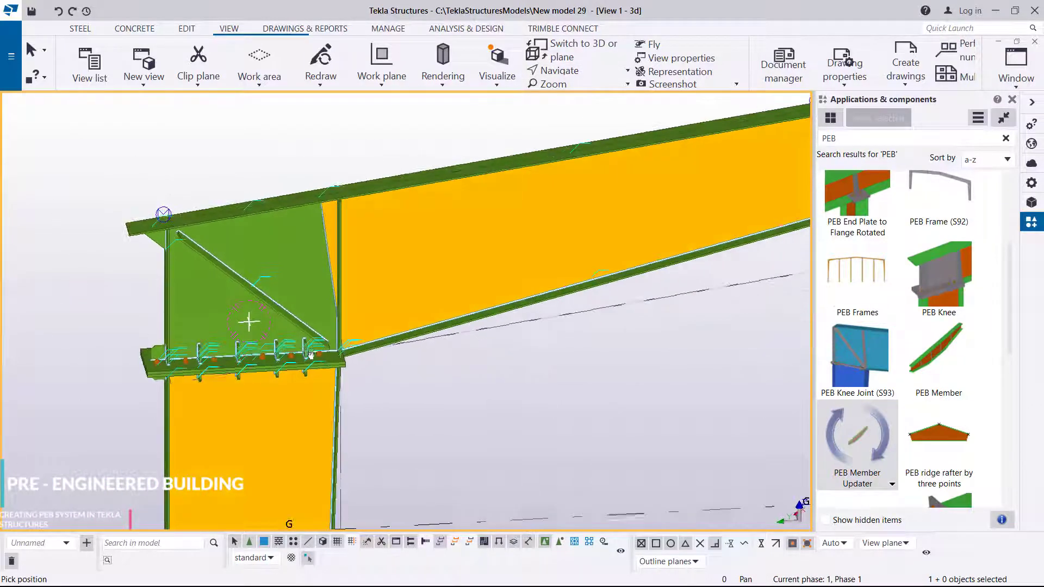
scroll(311, 355, "up", 6)
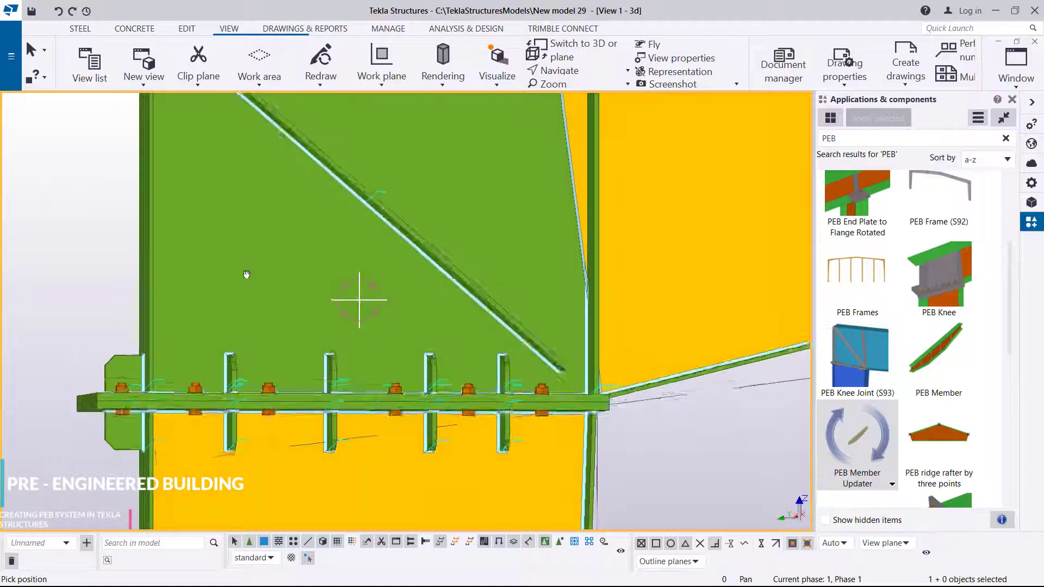
middle_click_drag(246, 274, 161, 330, "ctrl")
right_click(84, 214)
left_click(117, 223)
scroll(238, 371, "up", 2)
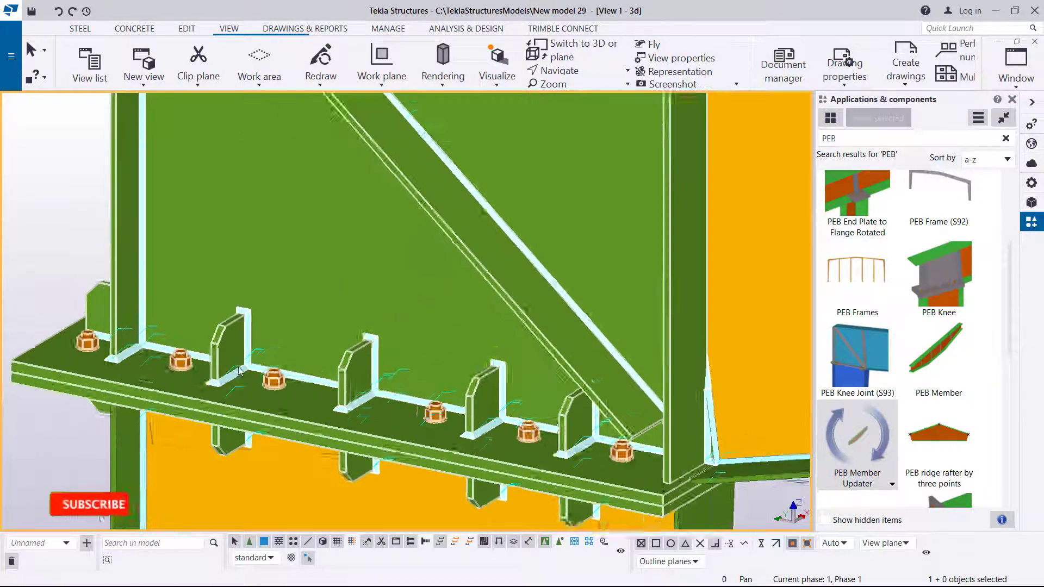
scroll(194, 371, "up", 2)
scroll(222, 346, "down", 4)
scroll(227, 345, "up", 3)
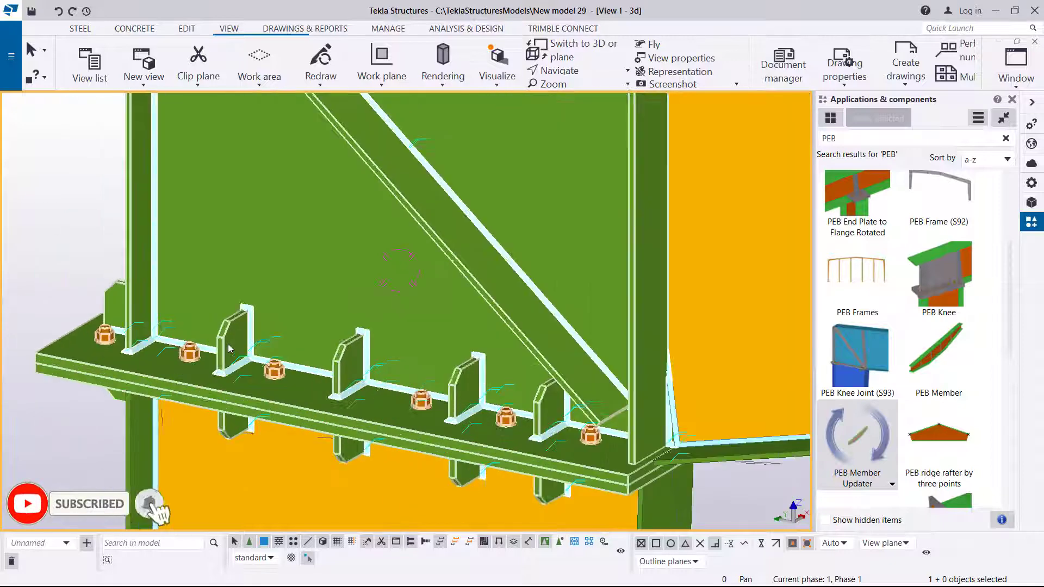
scroll(227, 343, "up", 1)
Open the PEB knee's properties and review the available knee types and the plate settings
double_click(634, 241)
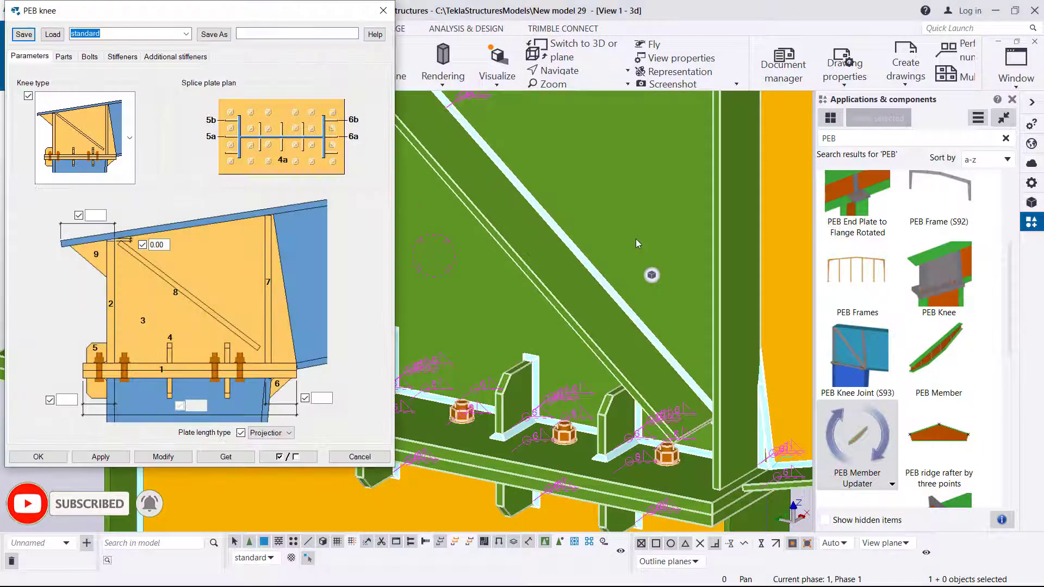
left_click_drag(172, 15, 834, 70)
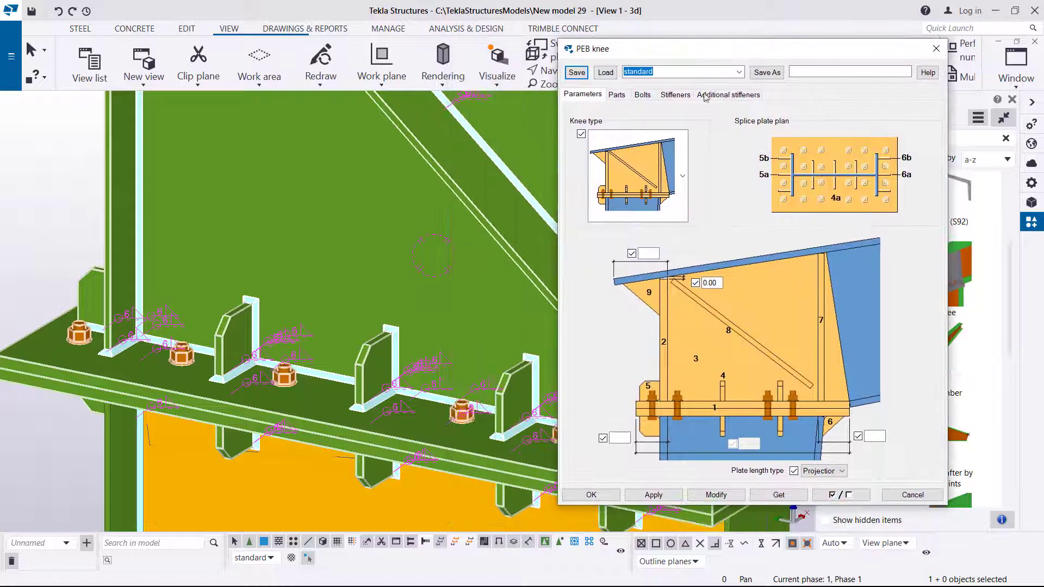
left_click(683, 197)
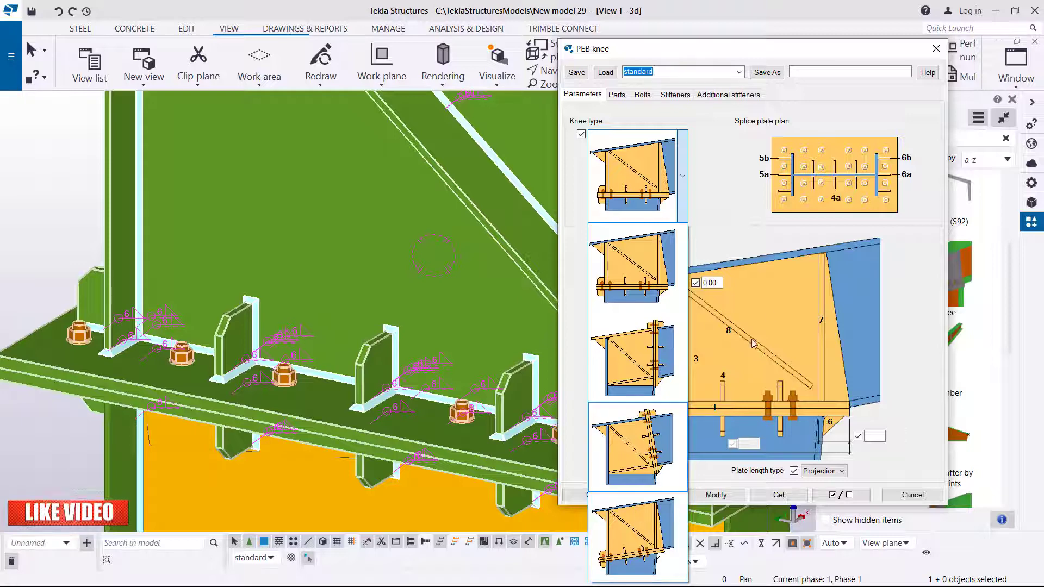
left_click(620, 101)
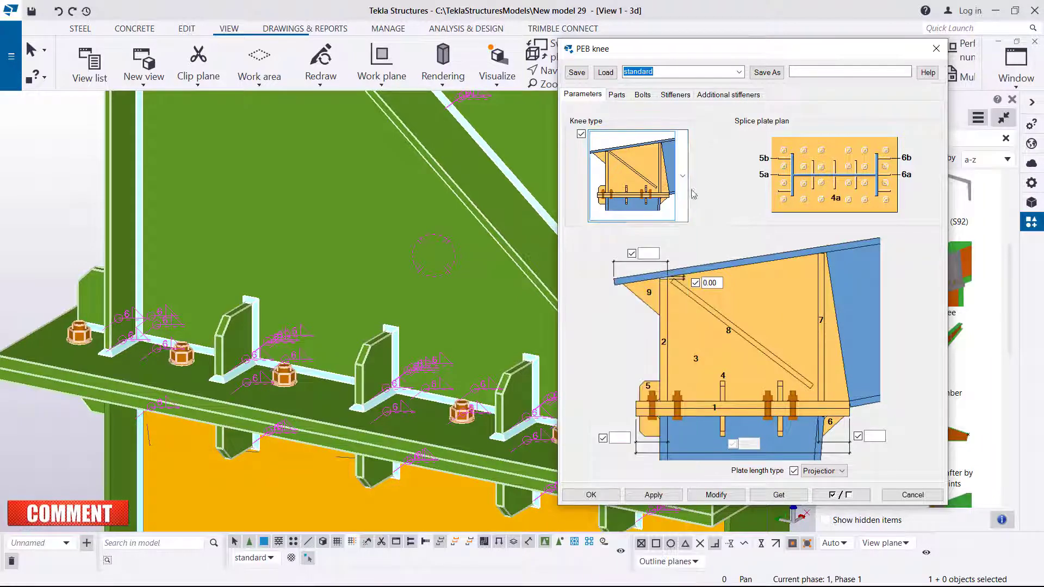
left_click(617, 95)
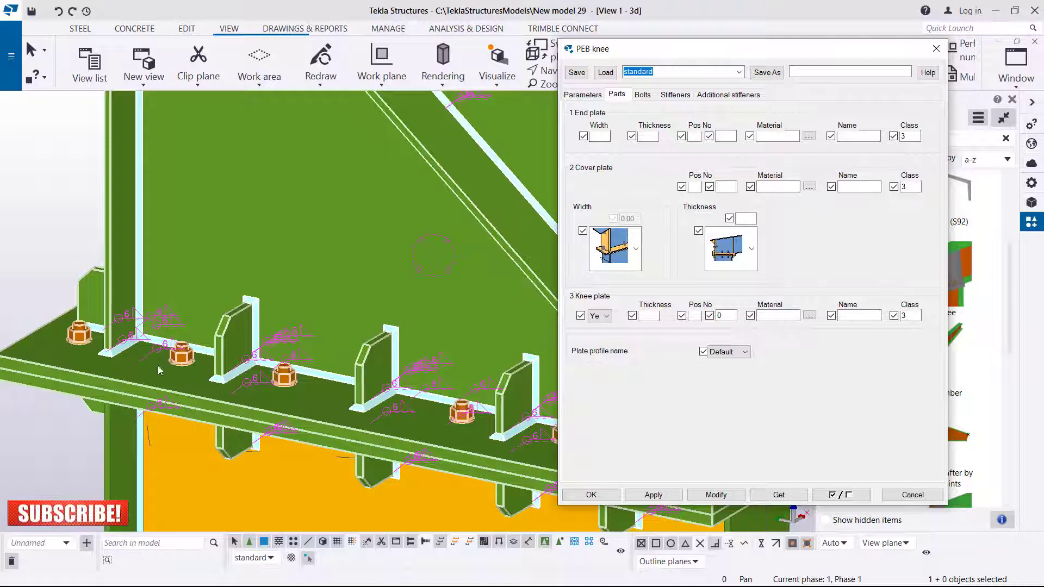
scroll(159, 370, "down", 2)
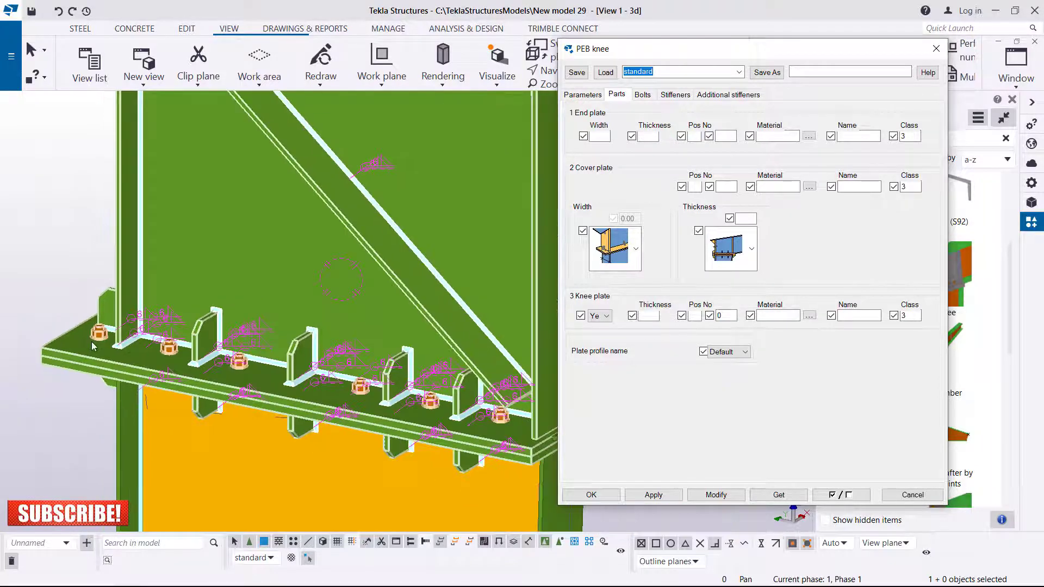
Set the knee's bolt spacing at the first flange to 5*150.00 and modify the connection
left_click(642, 95)
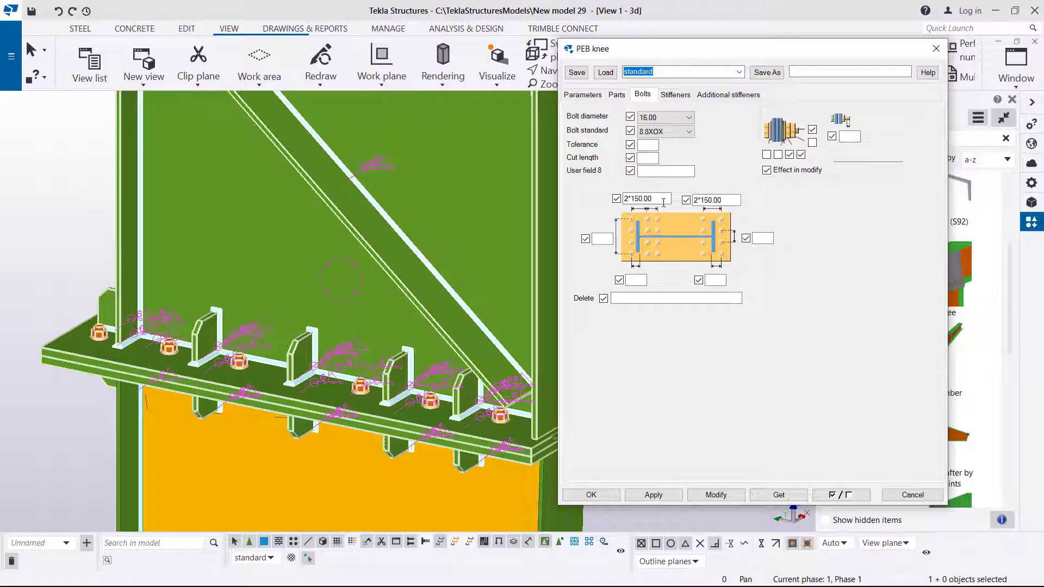
left_click(643, 199)
scroll(358, 402, "up", 2)
scroll(435, 343, "down", 2)
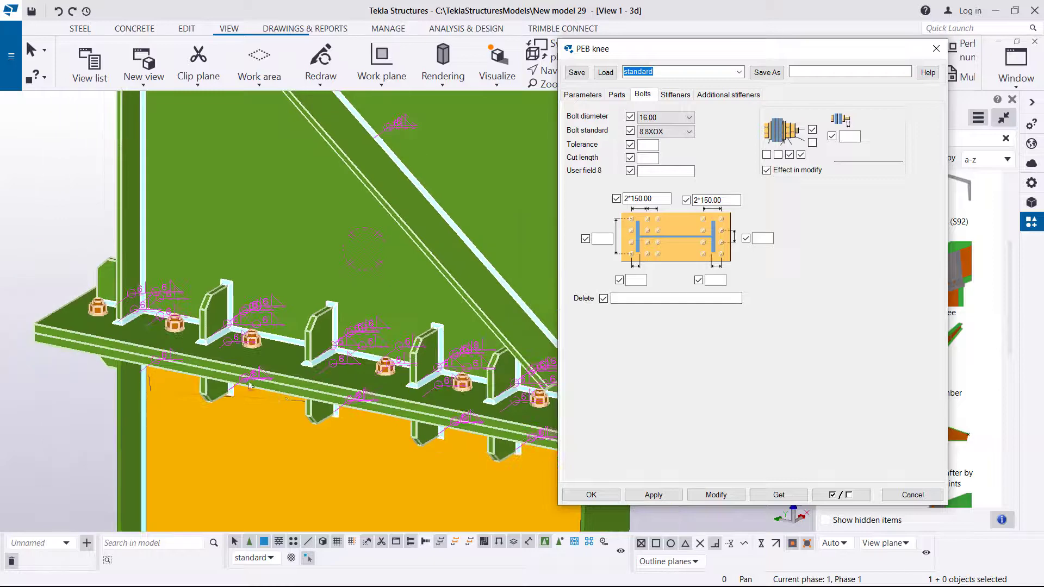
scroll(250, 385, "up", 1)
left_click(632, 198)
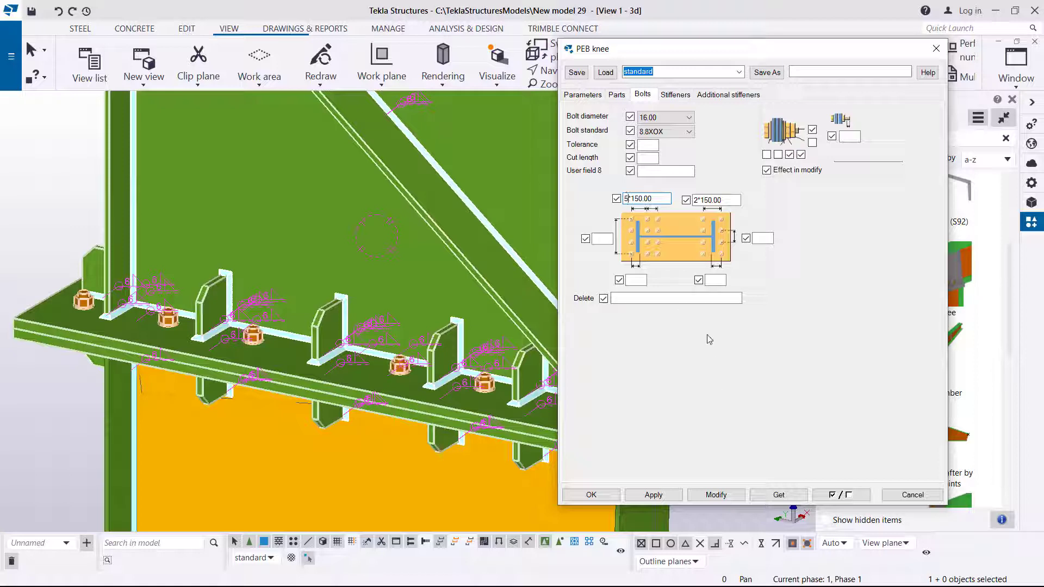
left_click(718, 496)
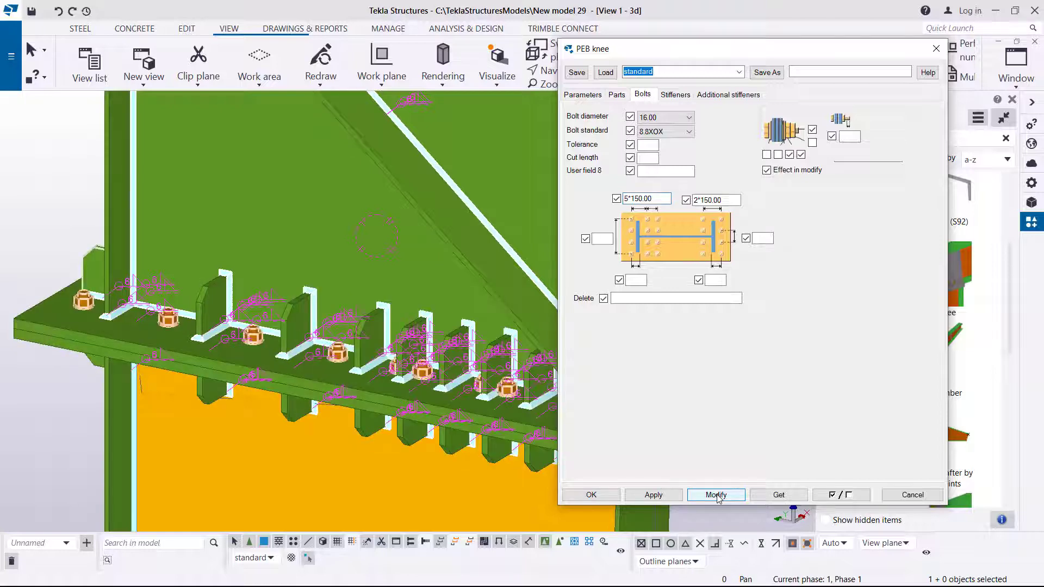
scroll(461, 370, "up", 2)
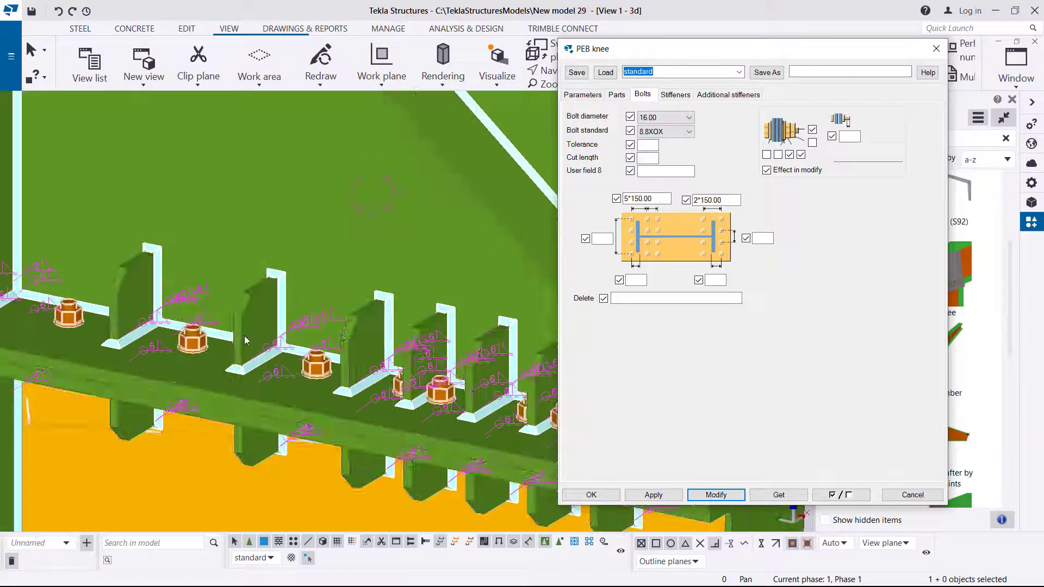
Set the knee's bolt spacing at the first flange to 2*150.00, modify the connection and close its properties
scroll(435, 372, "up", 2)
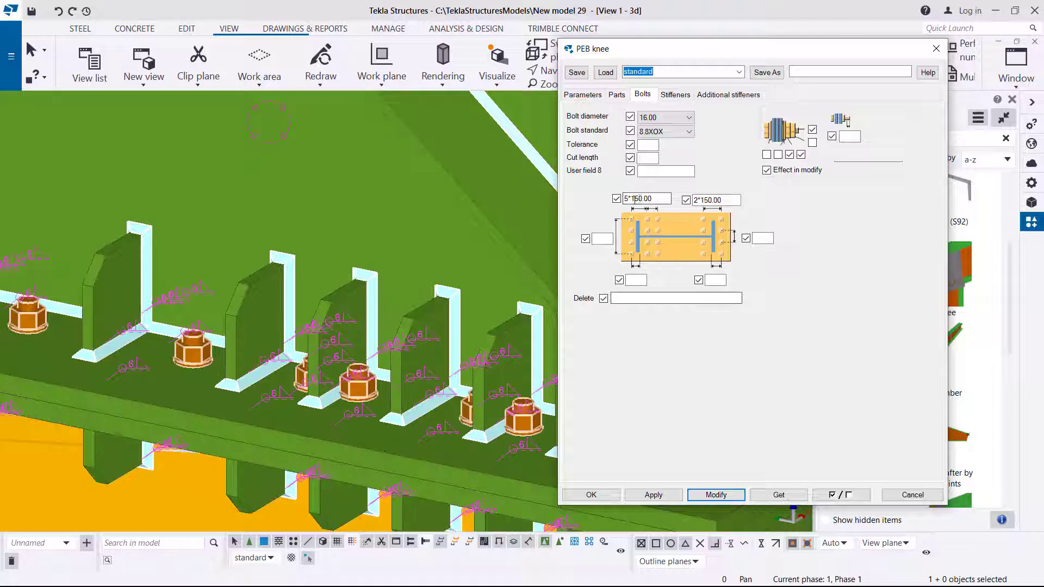
left_click(629, 200)
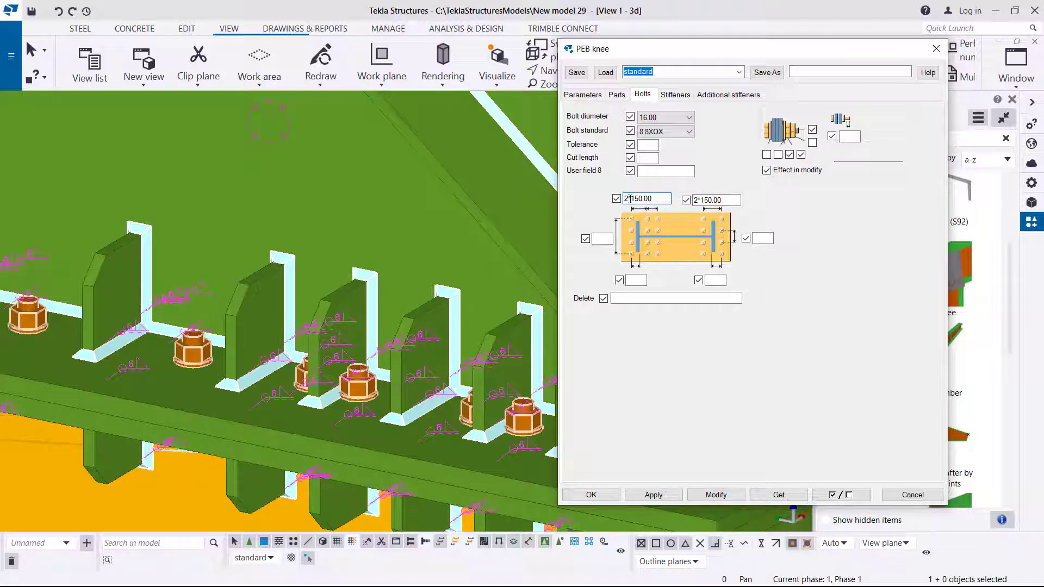
left_click(714, 495)
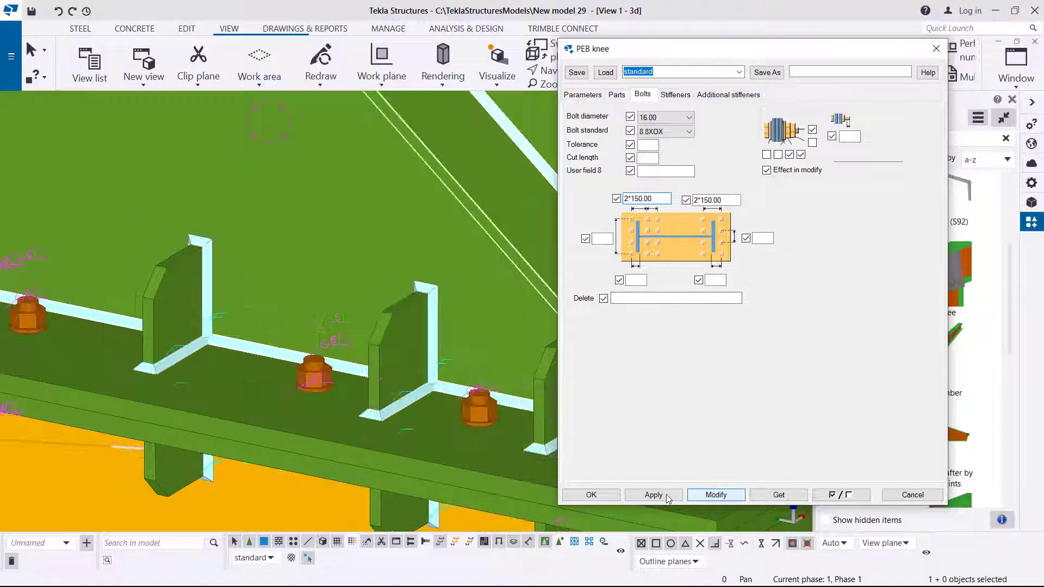
left_click(663, 497)
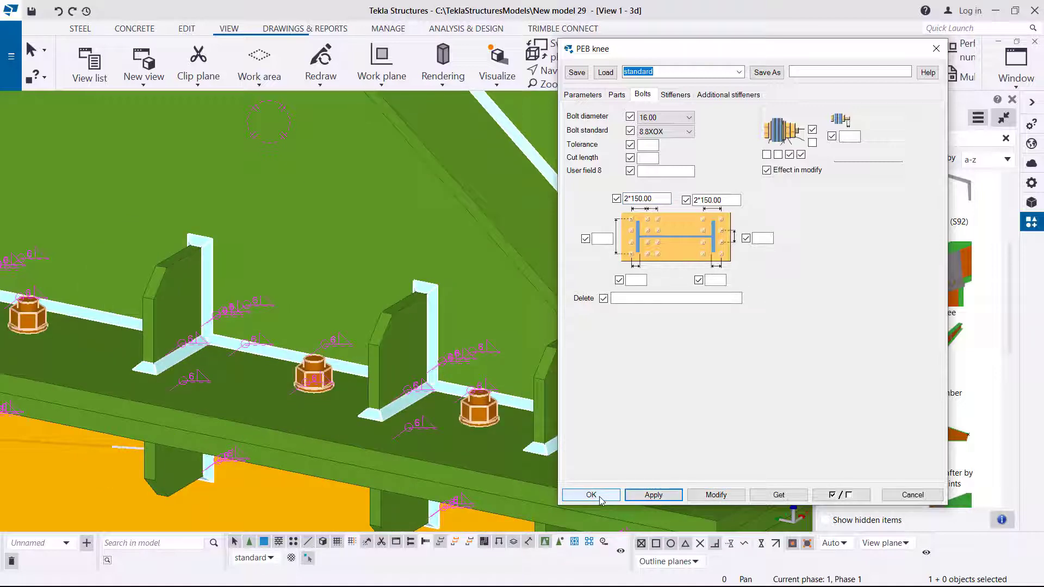
left_click(591, 495)
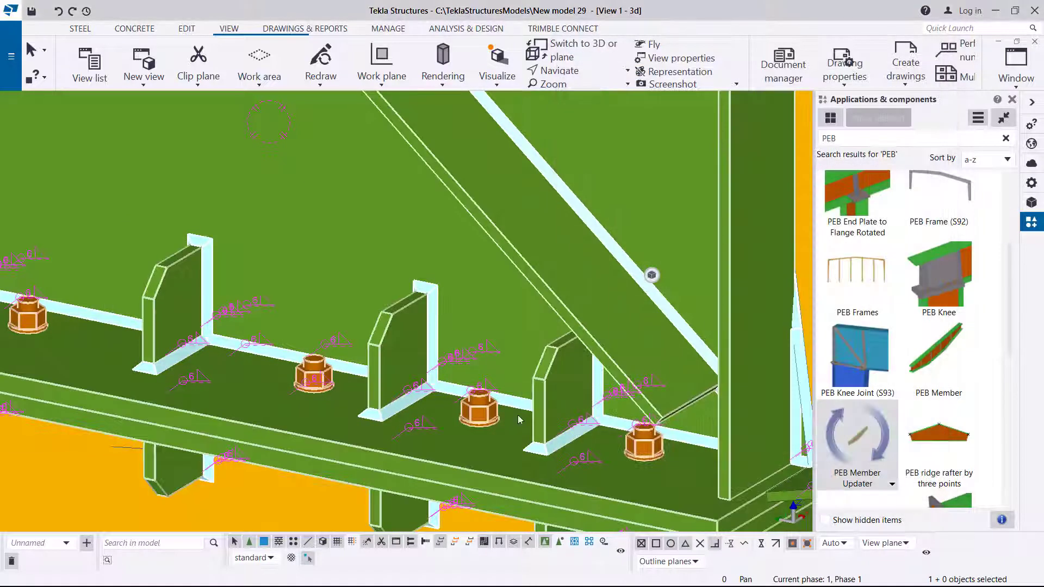
Join the two rafter members with a PEB Splice, using the knee-side member as main and the adjoining one as secondary
scroll(502, 406, "down", 5)
scroll(191, 333, "down", 4)
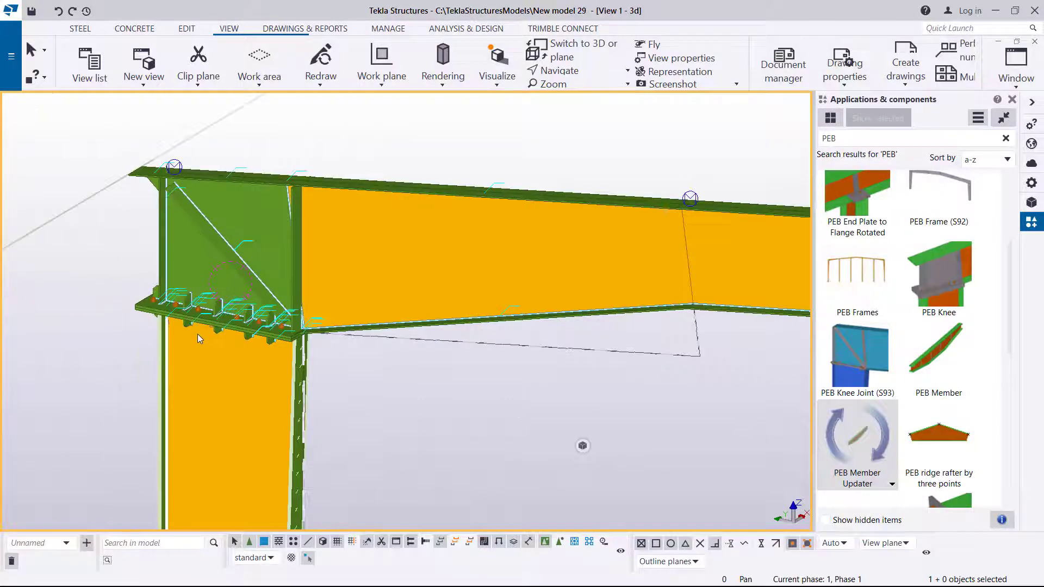
scroll(548, 283, "up", 3)
scroll(527, 241, "up", 3)
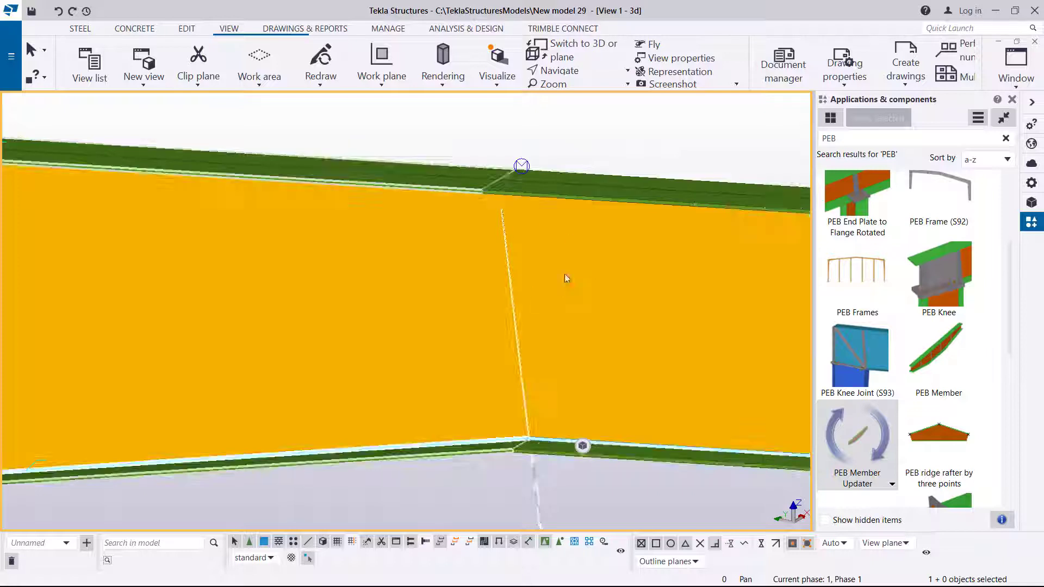
scroll(896, 325, "up", 1)
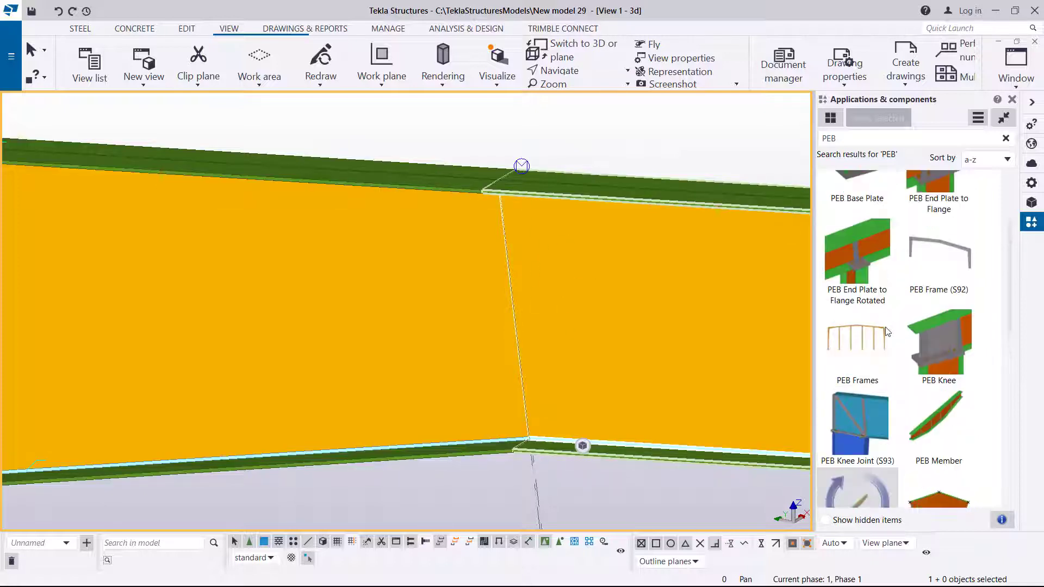
scroll(892, 331, "up", 2)
scroll(927, 326, "down", 3)
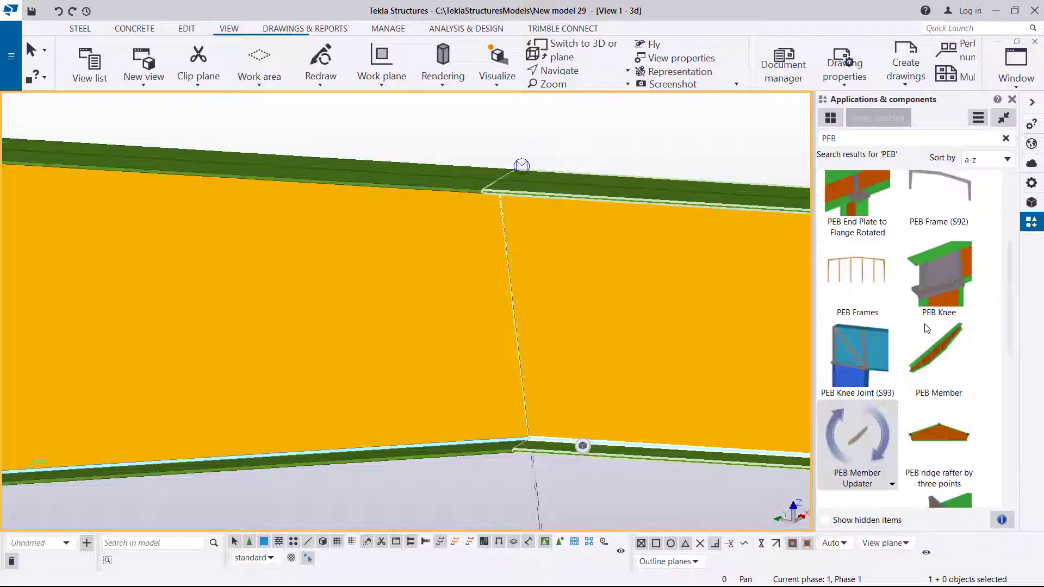
scroll(926, 326, "down", 3)
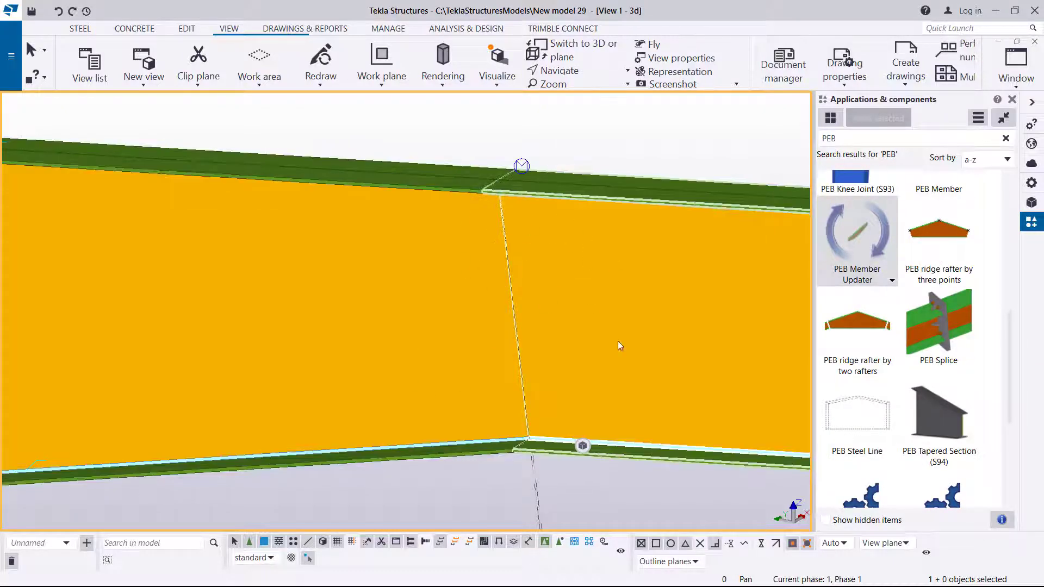
left_click(952, 325)
scroll(541, 205, "up", 3)
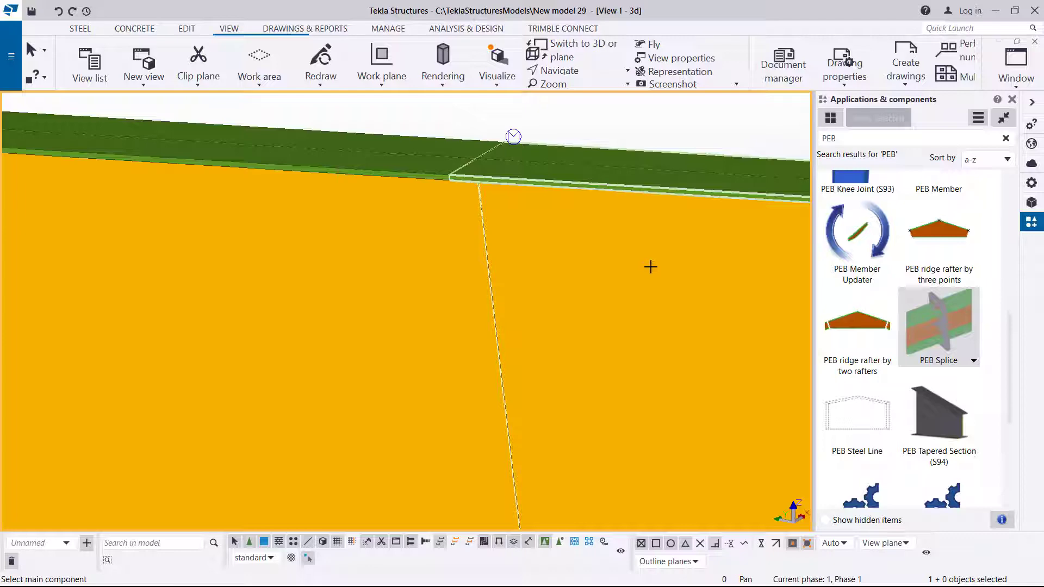
left_click(417, 266)
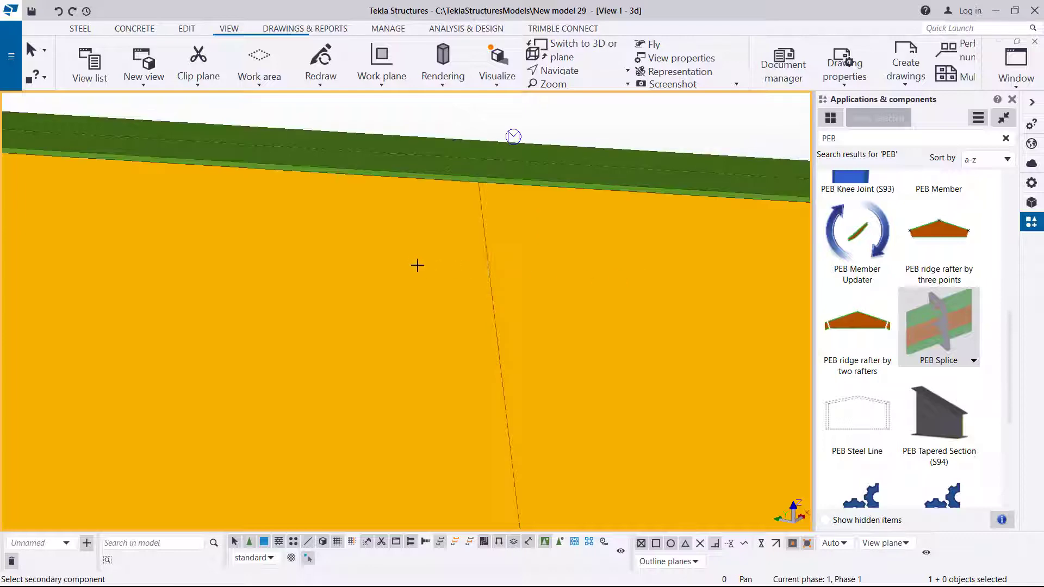
left_click(523, 261)
scroll(473, 222, "down", 4)
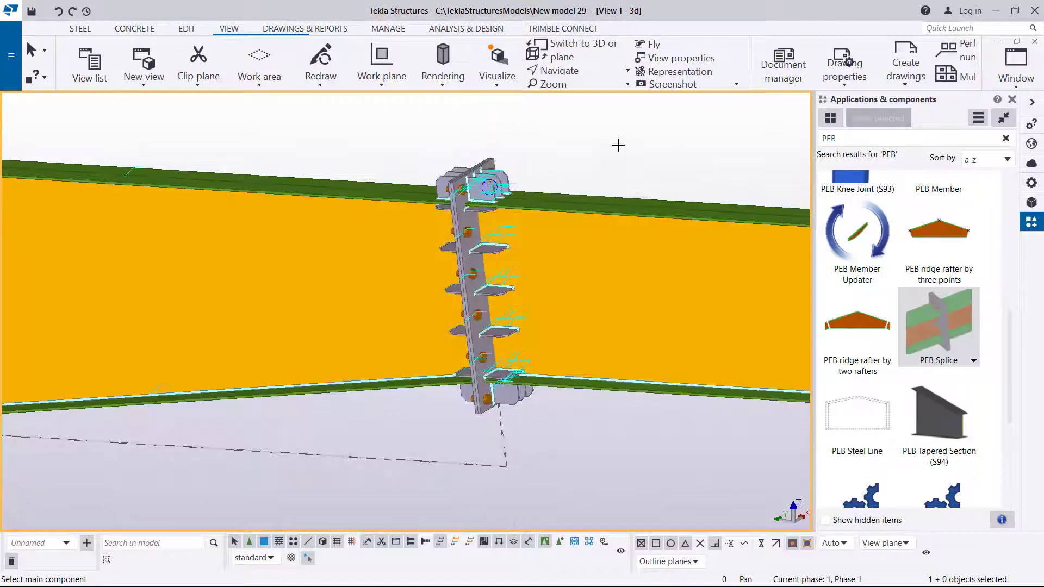
right_click(623, 140)
left_click(653, 147)
Redraw the view and rotate it around the splice to examine its end plates, bolts and stiffeners up close
double_click(612, 136)
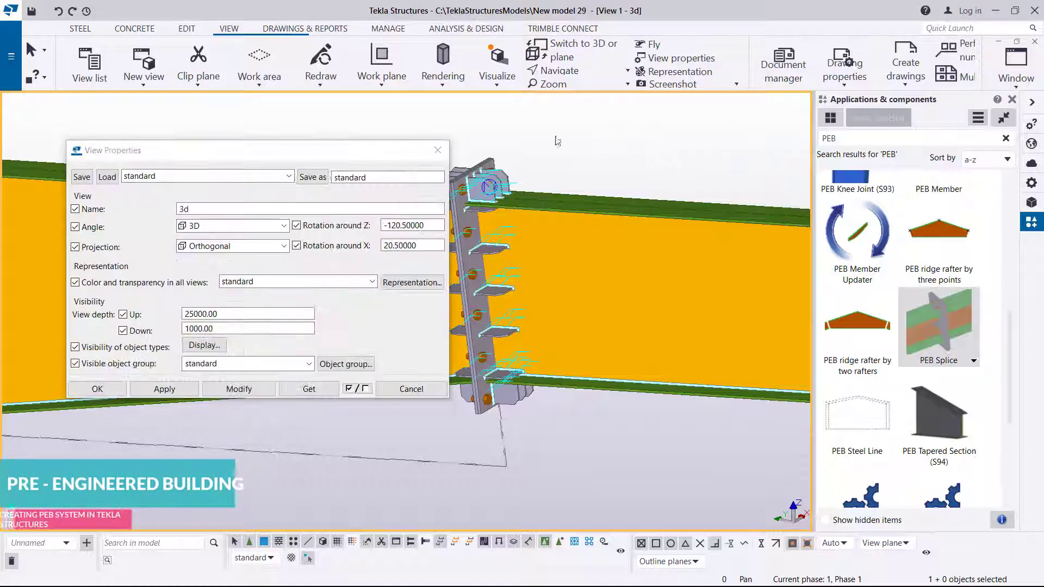
left_click(437, 150)
right_click(568, 141)
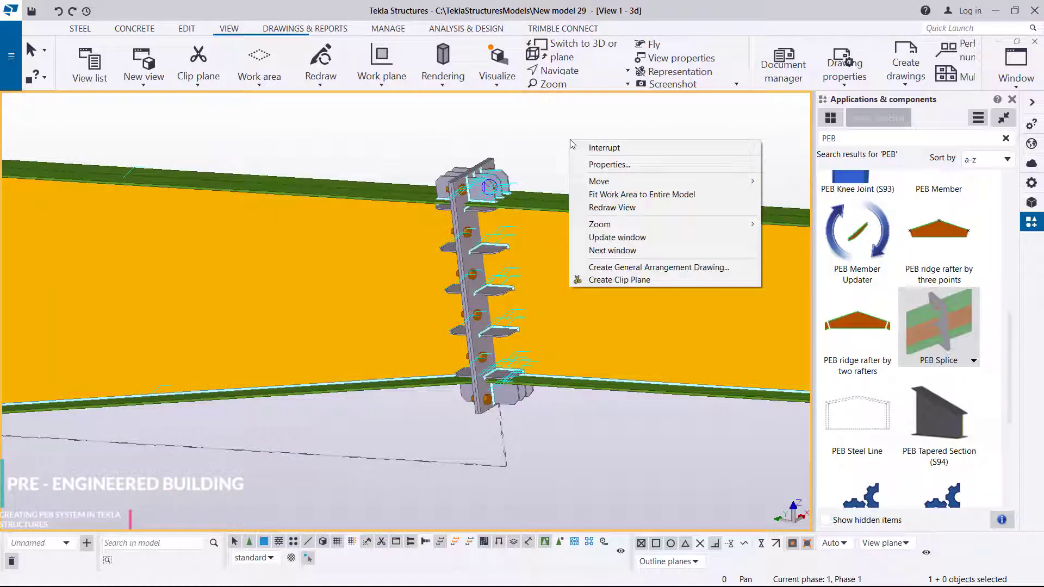
left_click(609, 207)
scroll(515, 219, "up", 5)
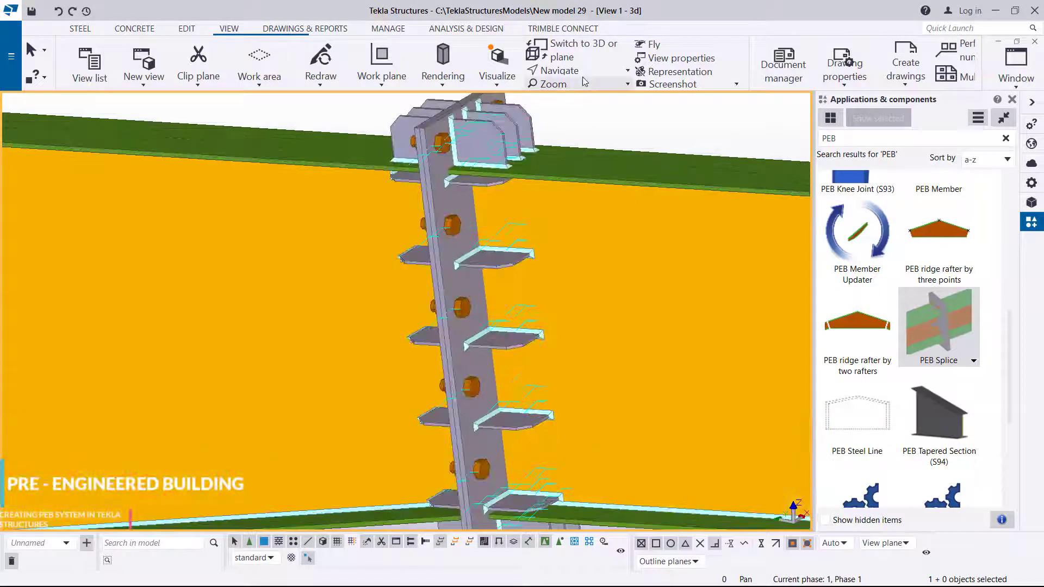
left_click(583, 83)
left_click(561, 70)
left_click(582, 90)
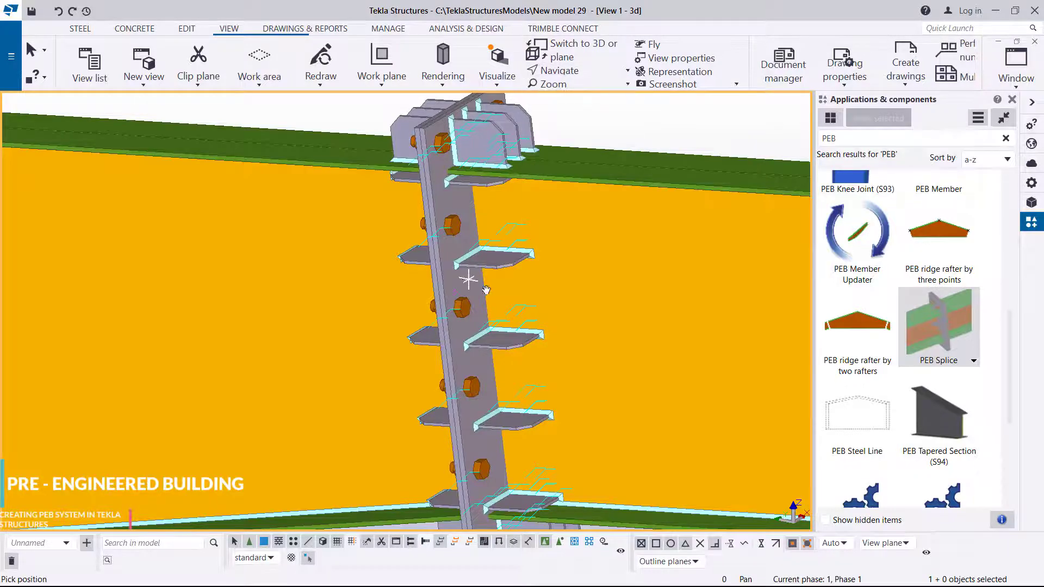
left_click_drag(466, 279, 539, 342)
scroll(468, 343, "down", 2)
scroll(436, 207, "up", 3)
right_click(245, 196)
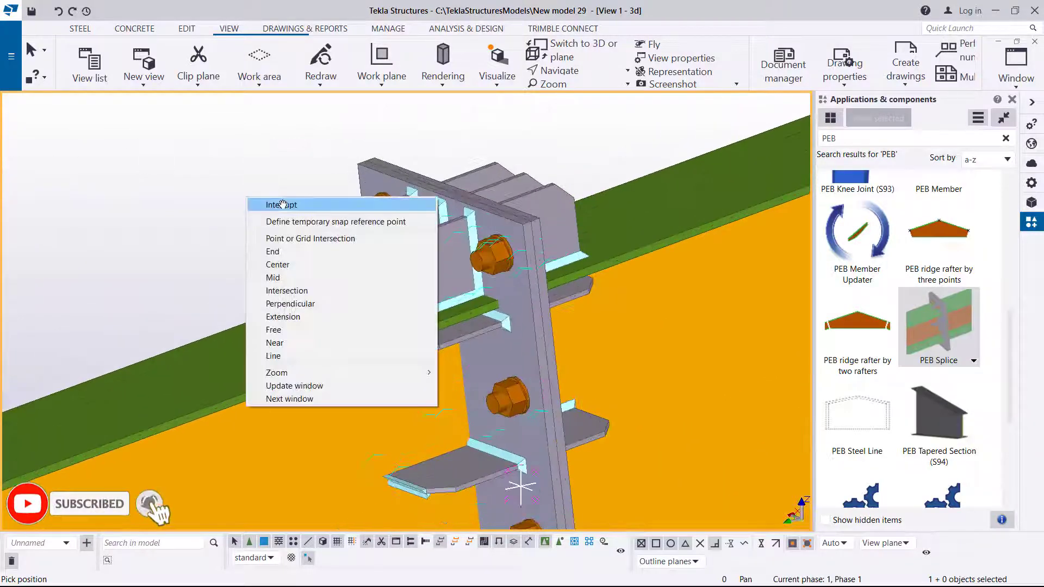
left_click(279, 203)
Open the PEB splice's properties, review the end plate projection and cutting settings, and close them without changes
double_click(496, 235)
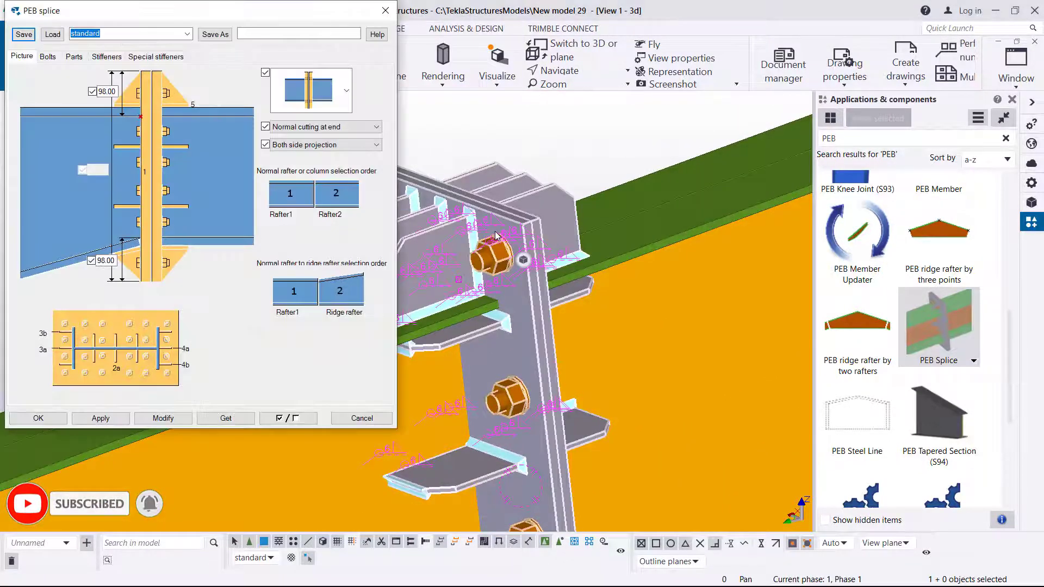
left_click_drag(234, 11, 744, 30)
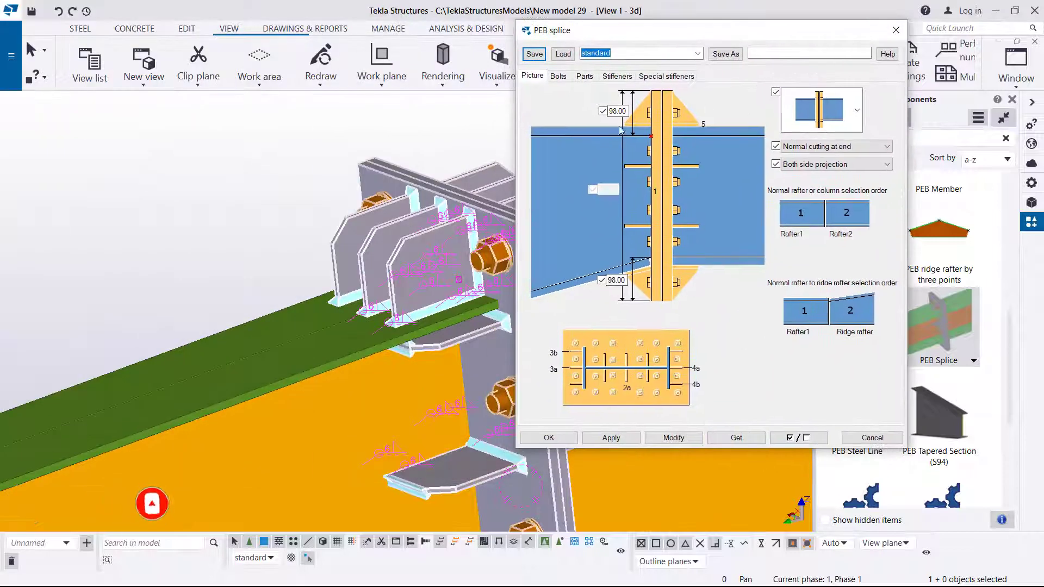
left_click(895, 30)
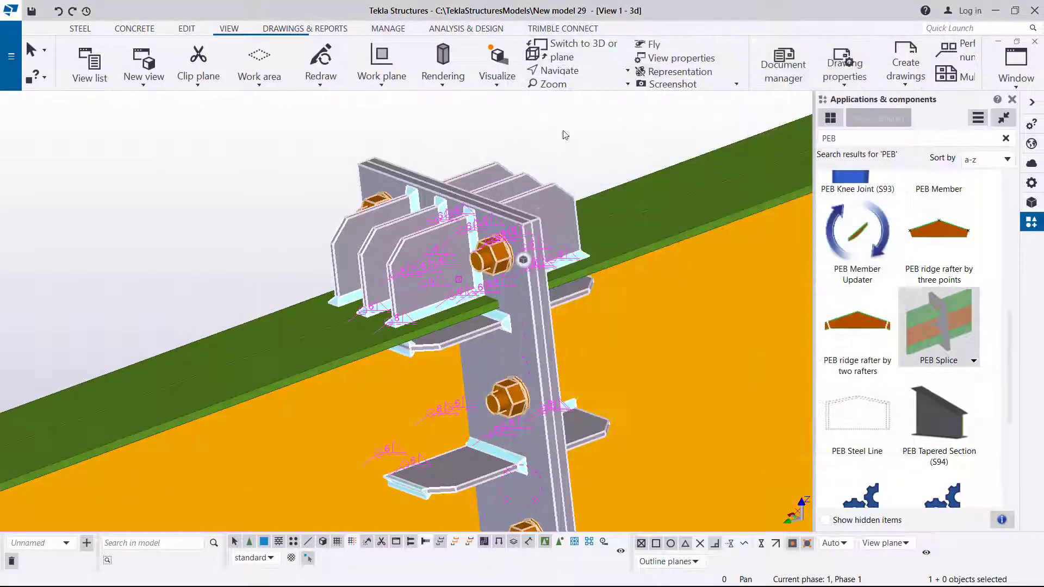
Rotate the view about a point on the splice and examine the whole joint between the rafter members from the side
left_click(584, 76)
left_click(590, 152)
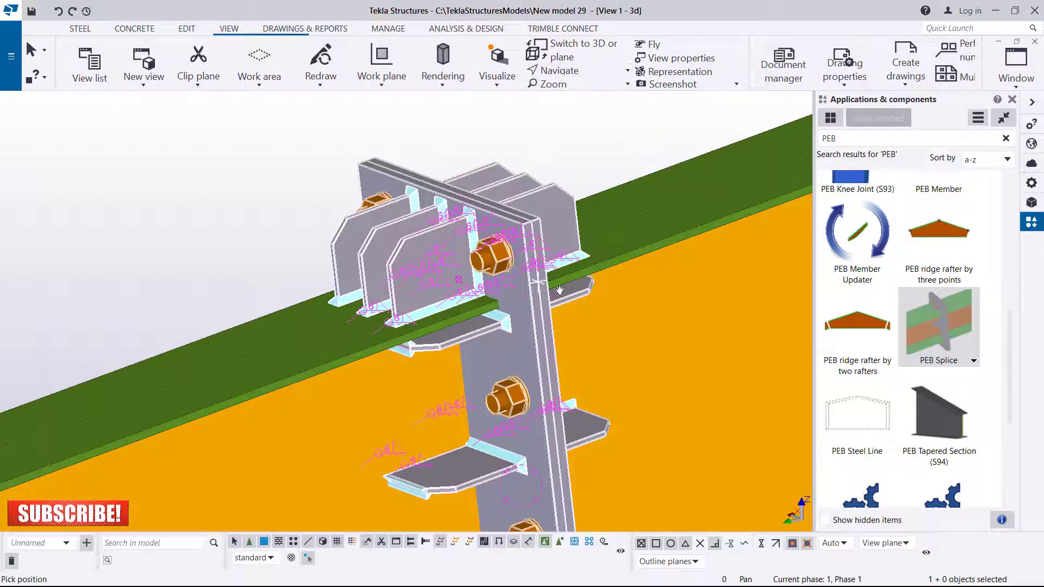
middle_click_drag(519, 282, 277, 259, "ctrl")
scroll(277, 259, "down", 4)
middle_click_drag(441, 298, 494, 168)
right_click(495, 168)
left_click(524, 173)
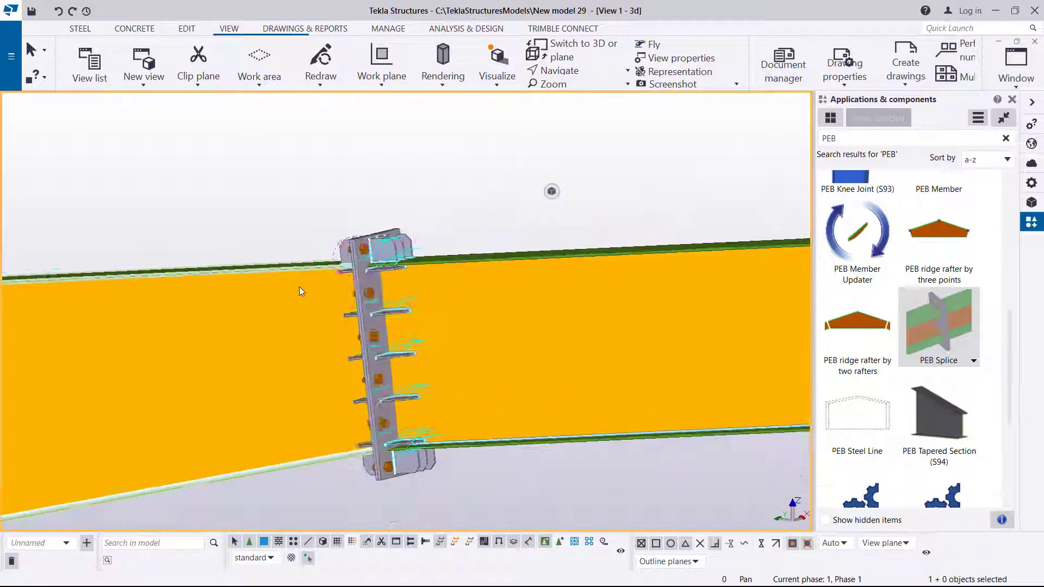
Start a PEB Base Plate for the foot of the column at grid lines J and 1
scroll(300, 288, "down", 10)
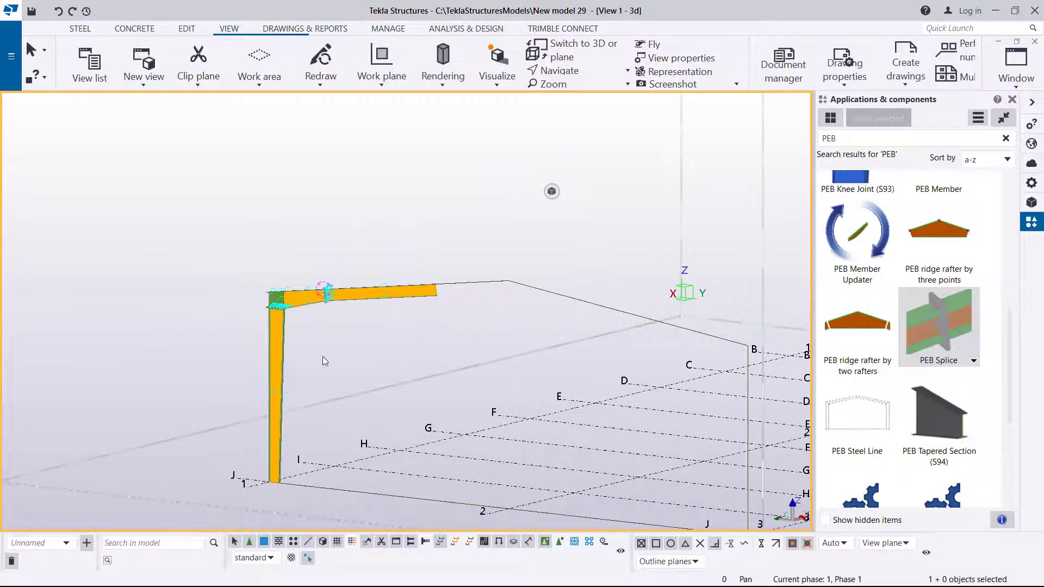
scroll(259, 475, "up", 10)
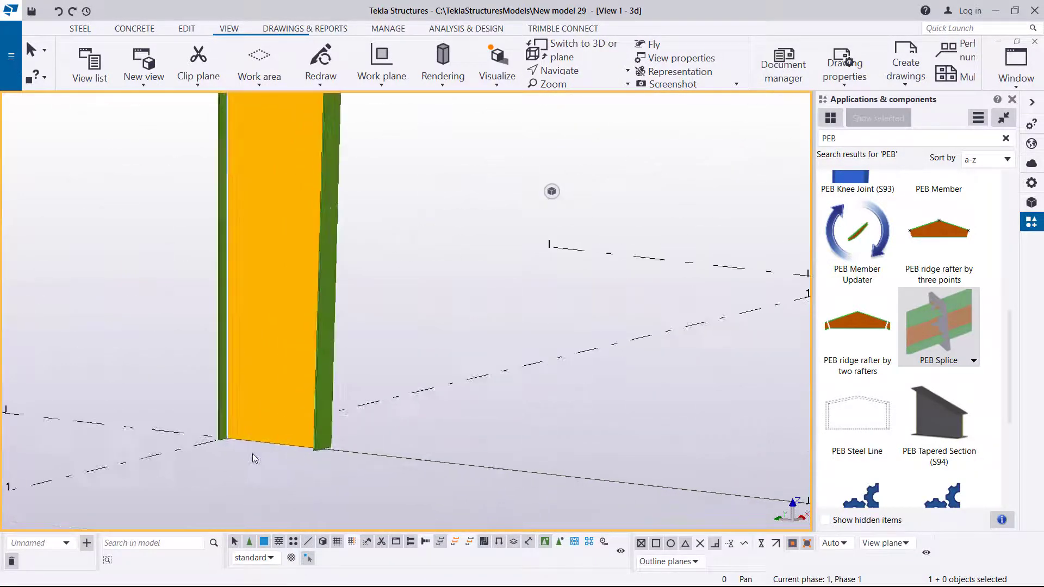
scroll(252, 459, "up", 2)
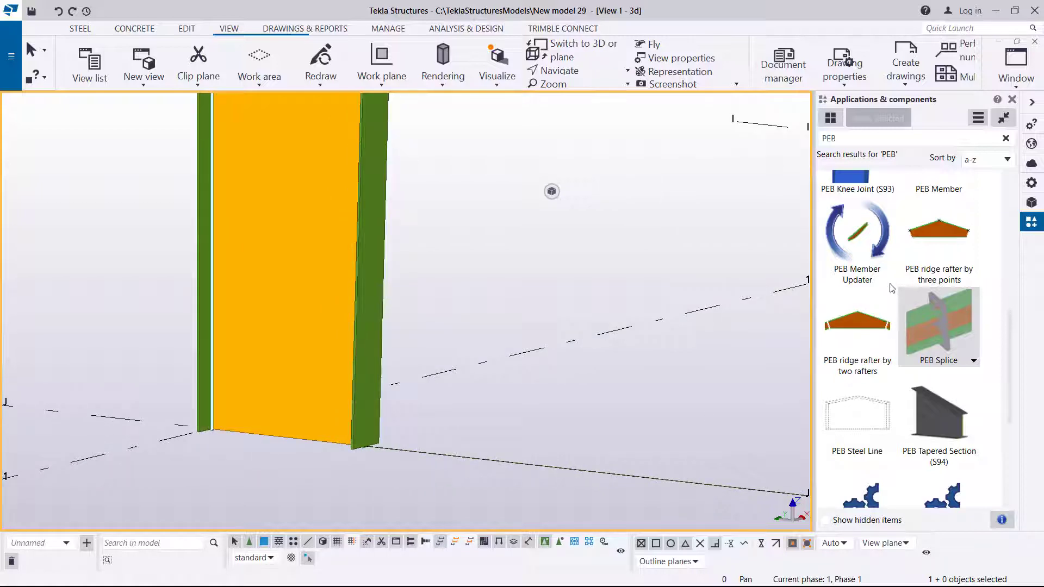
scroll(892, 289, "up", 5)
left_click(855, 308)
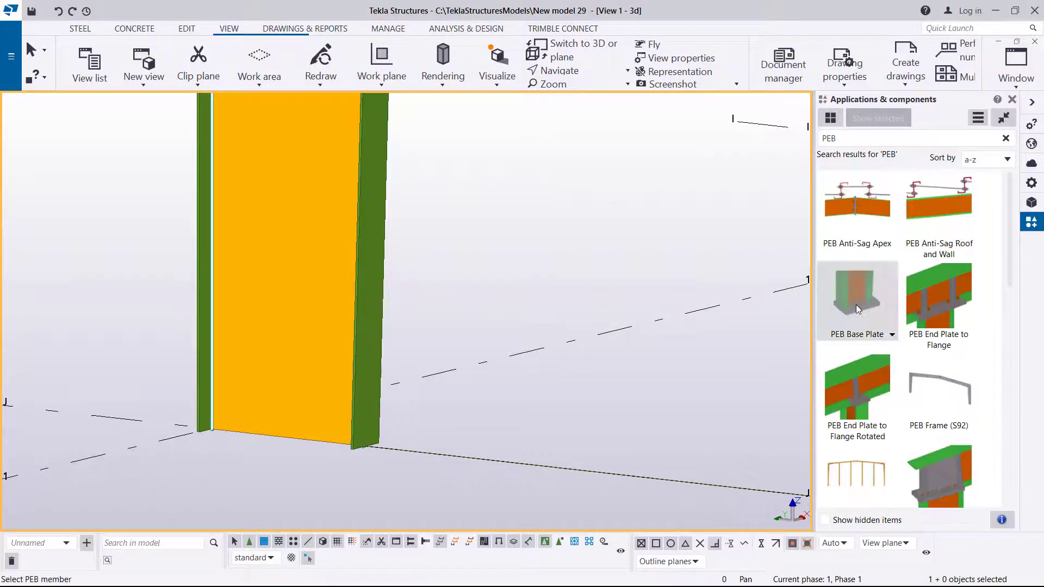
Place the PEB Base Plate component on the column, using the end point at the column's foot as its position
left_click(301, 242)
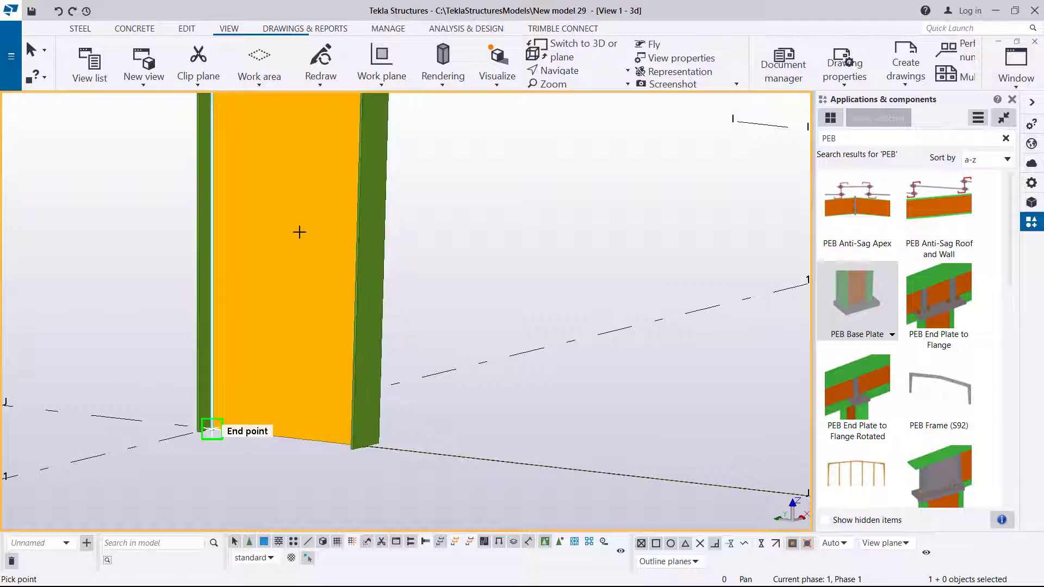
left_click(287, 438)
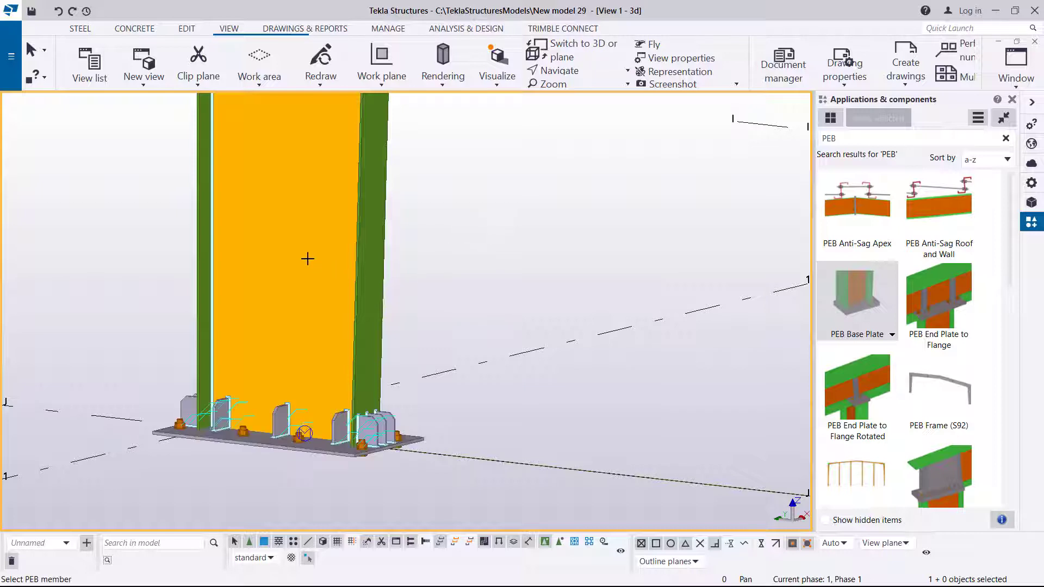
right_click(479, 192)
key("Escape")
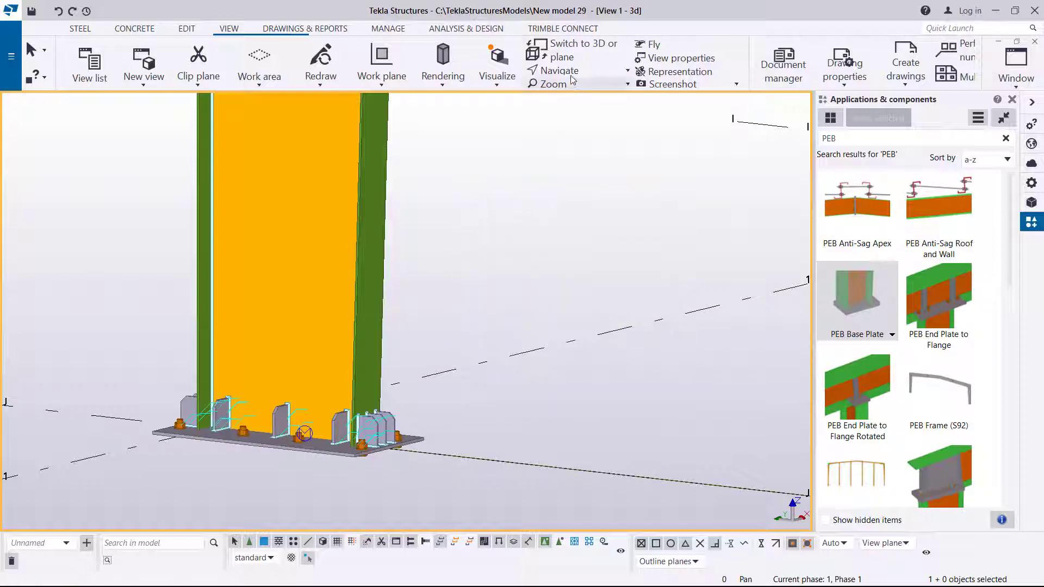
Examine the plate, stiffeners, welds and anchor bolts of the new base plate close up at the column foot
left_click(576, 71)
left_click(575, 89)
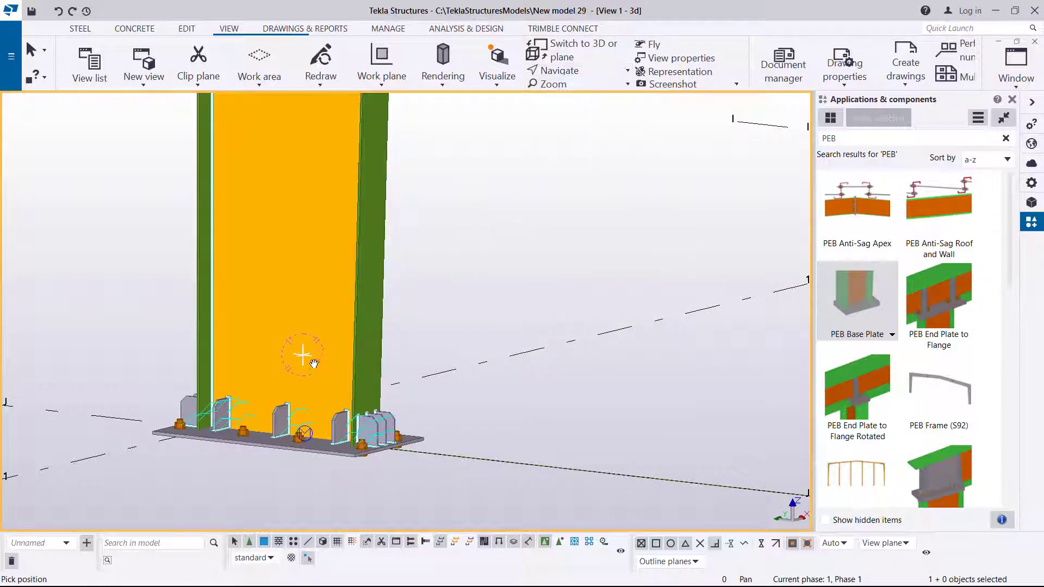
mouse_move(306, 350)
left_mouse_down()
mouse_move(308, 447)
mouse_move(323, 434)
left_mouse_up()
scroll(305, 425, "up", 8)
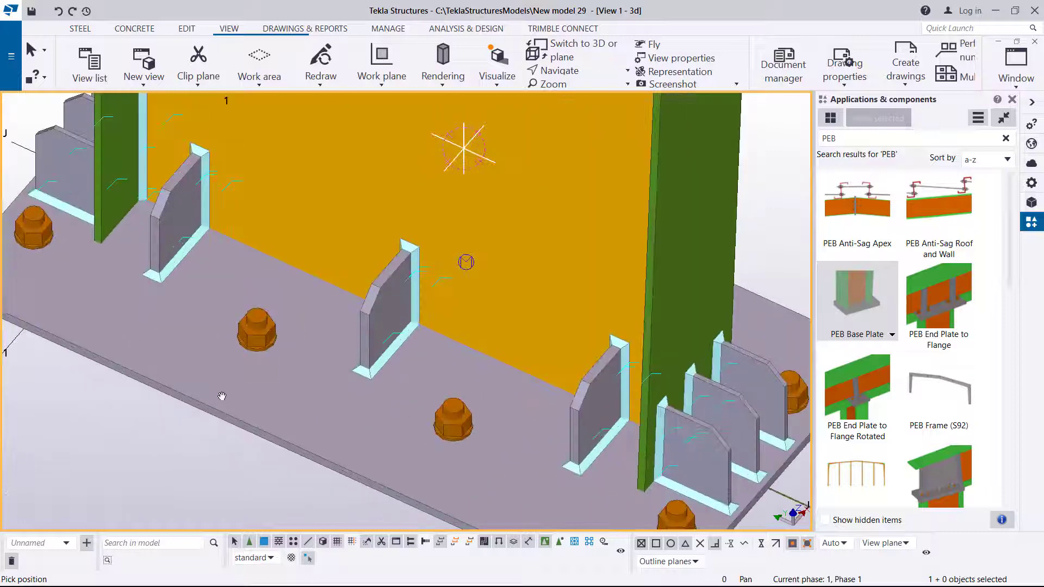
right_click(223, 395)
left_click(259, 192)
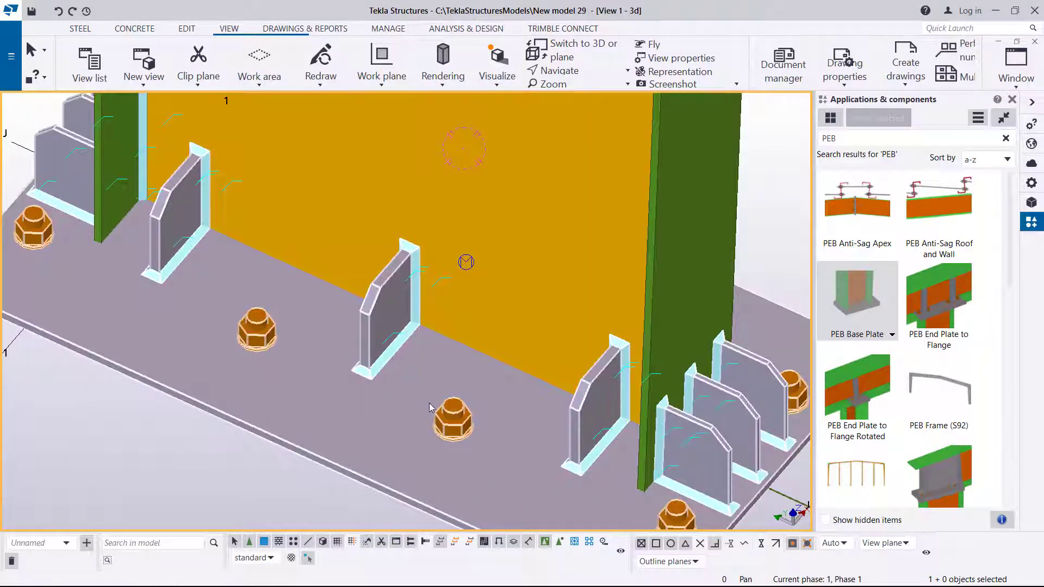
scroll(435, 416, "down", 6)
scroll(444, 425, "up", 4)
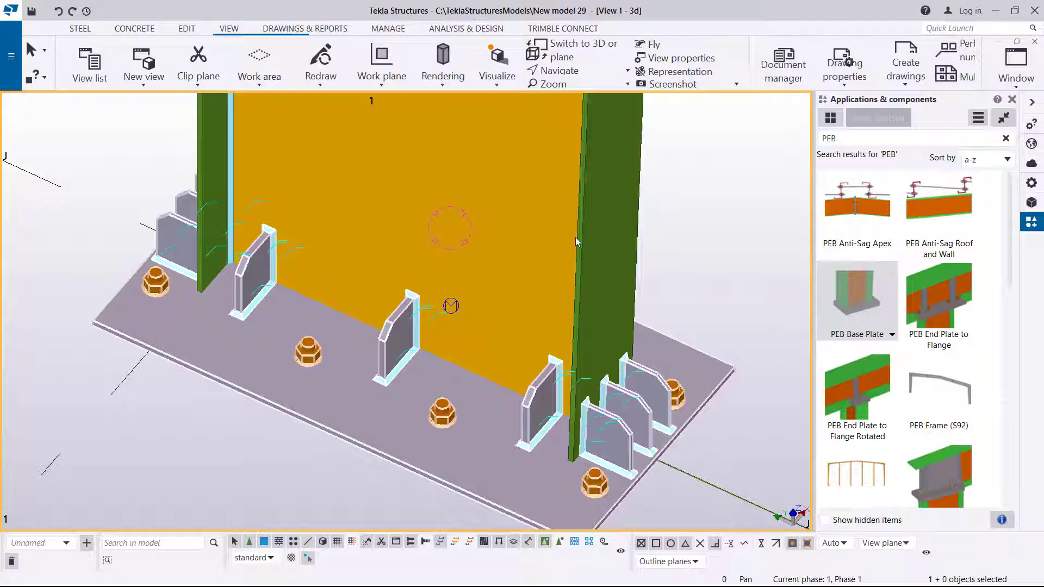
left_click(585, 70)
left_click(586, 90)
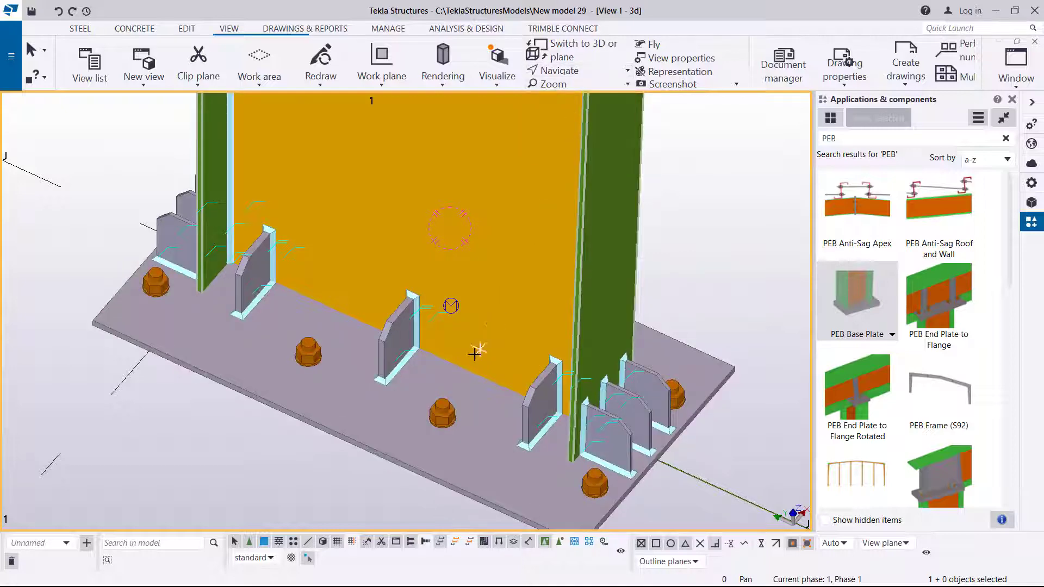
left_click_drag(475, 354, 451, 332)
right_click(136, 182)
left_click(174, 188)
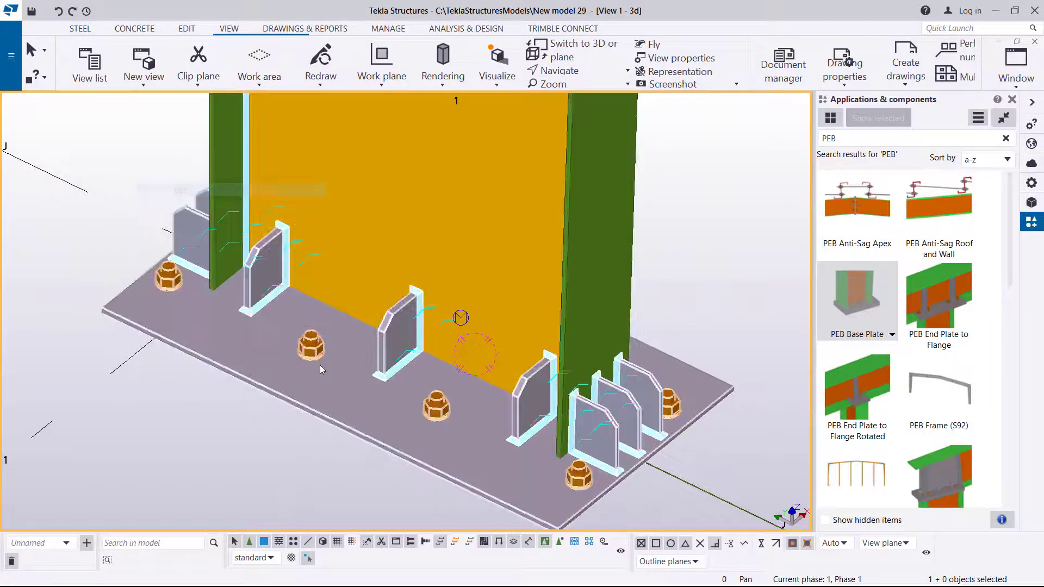
Open the placed base plate's properties beside the model and show its bolt settings
double_click(319, 365)
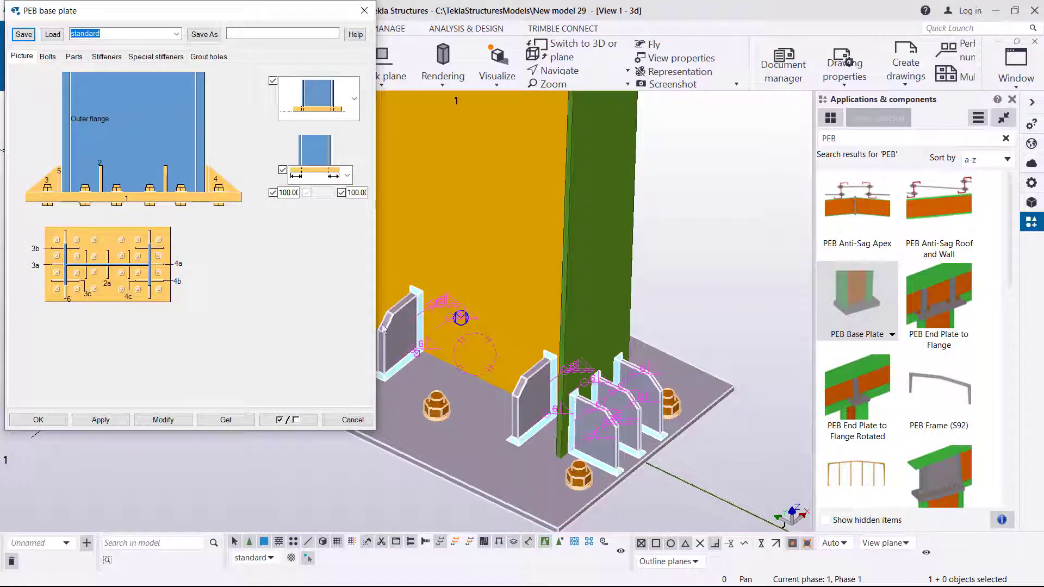
left_click_drag(211, 11, 369, 68)
left_click_drag(438, 72, 799, 63)
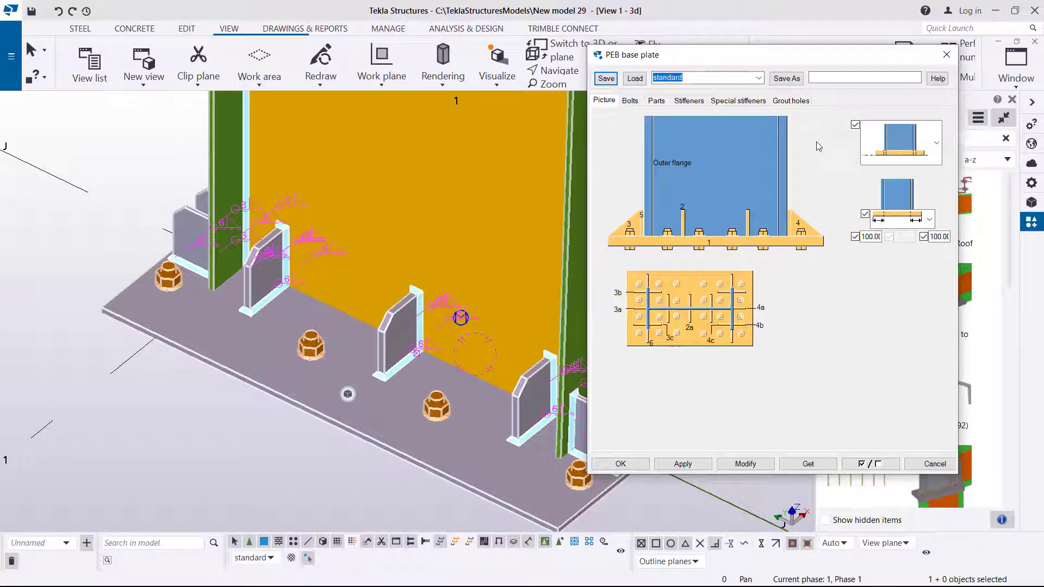
left_click(632, 101)
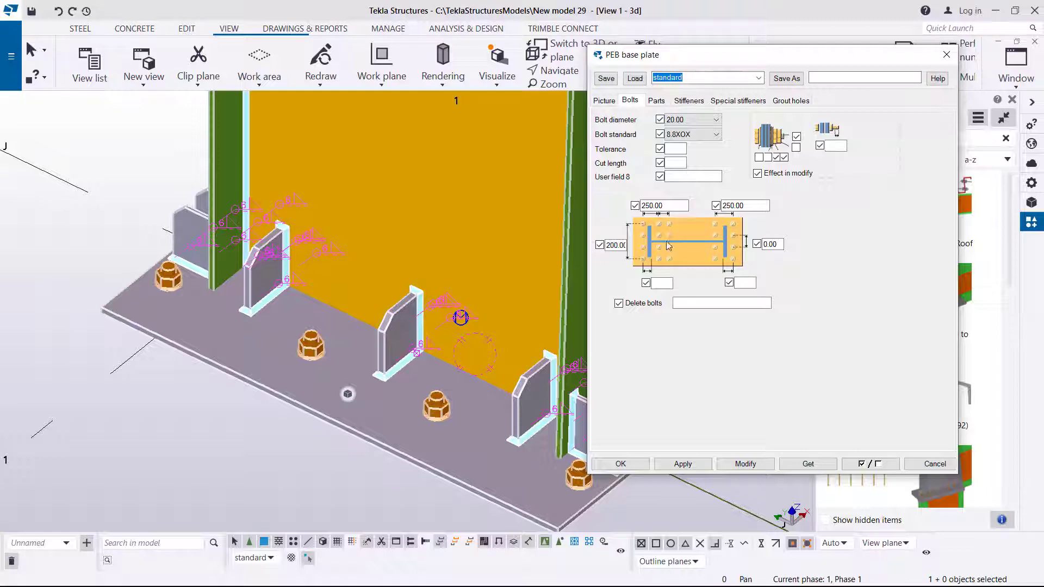
scroll(106, 374, "down", 1)
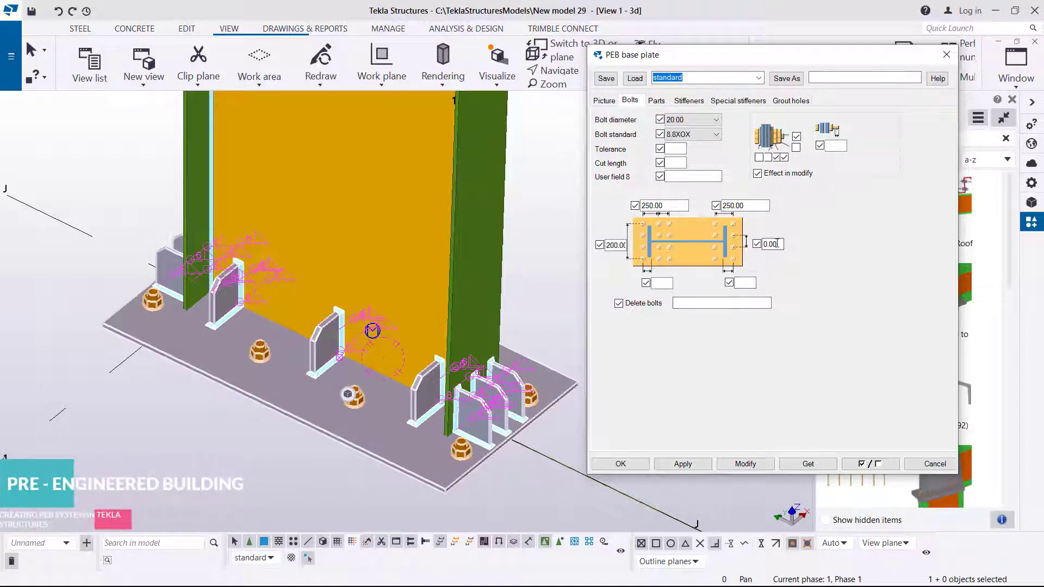
Set the base plate's bolt group offset from the column centreline to 100 and modify the component
left_click_drag(778, 244, 765, 244)
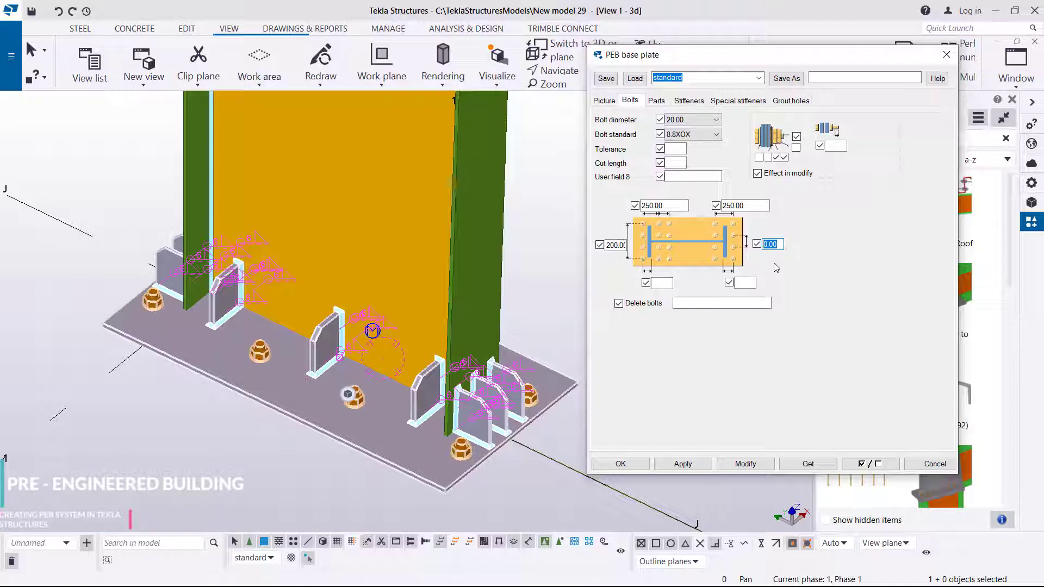
type("1")
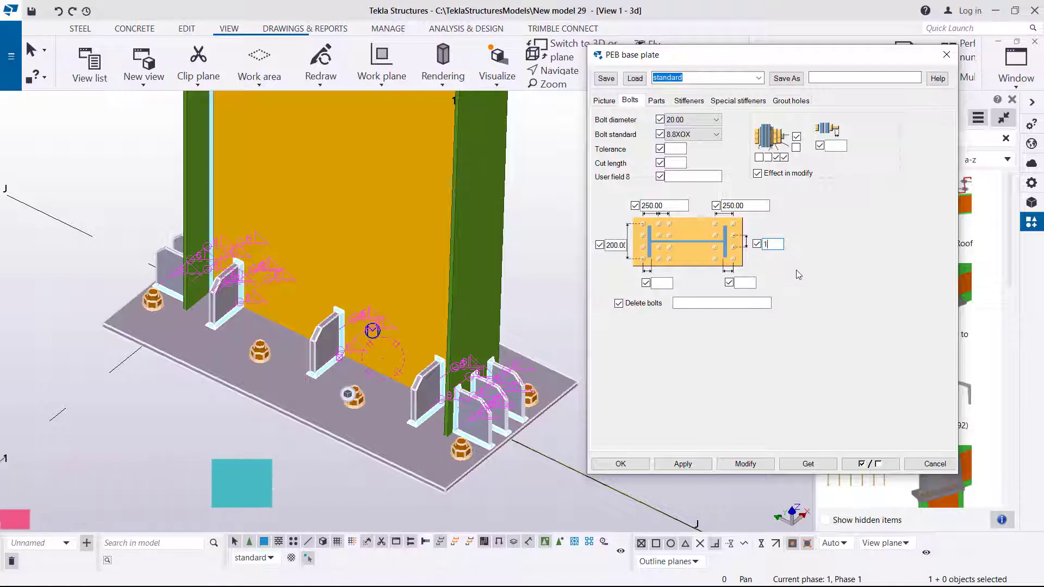
key("BackSpace")
key("BackSpace")
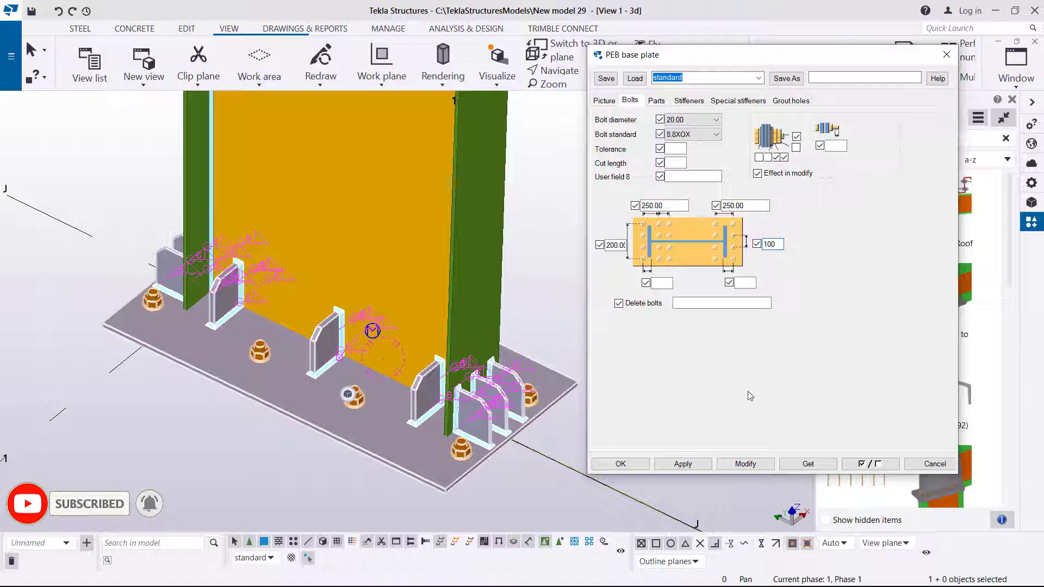
left_click(749, 467)
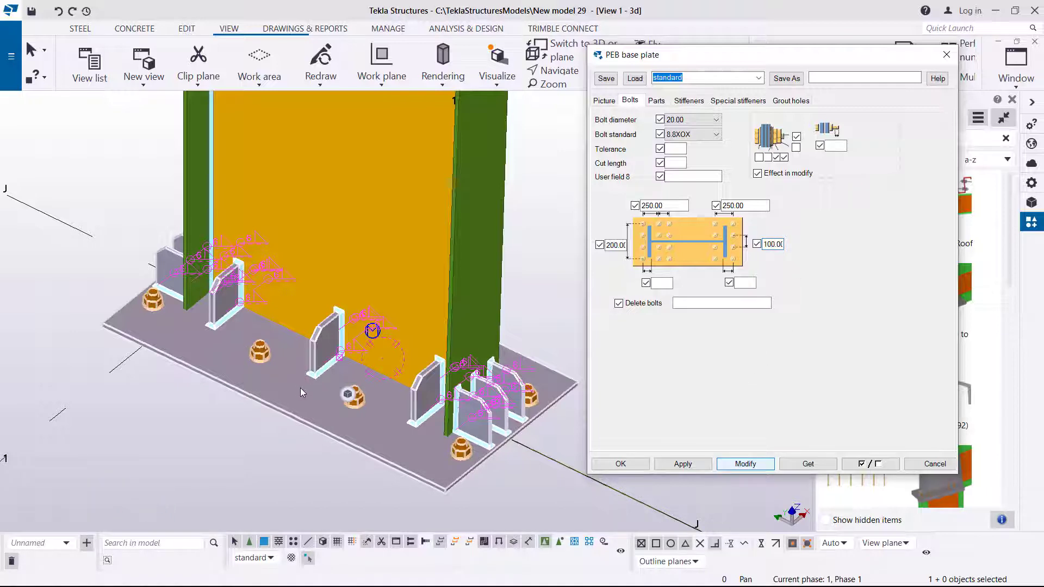
Reset the bolt group offset from the column centreline to 0 and update the base plate
double_click(767, 243)
type("0")
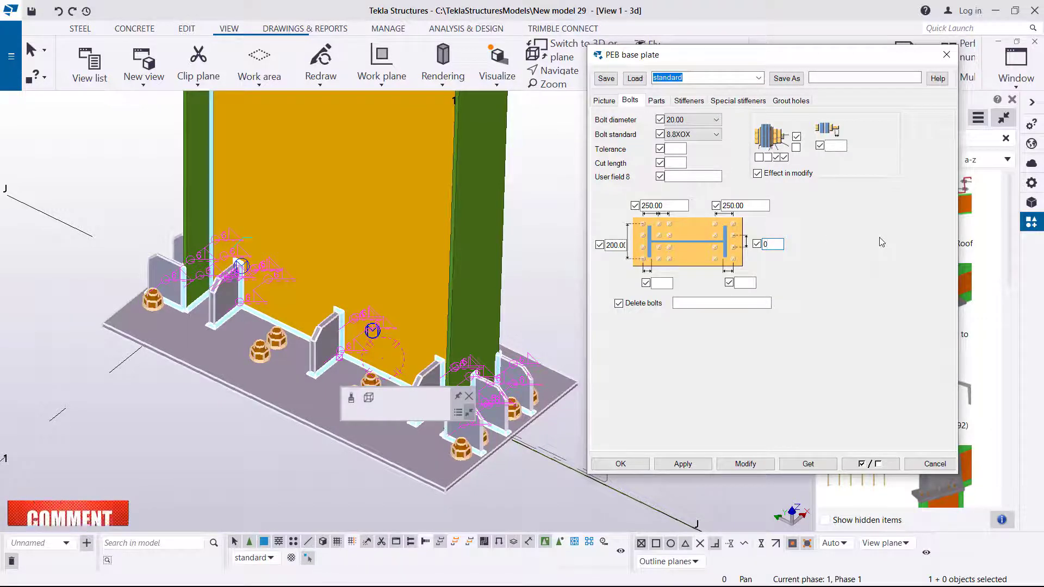
left_click(745, 464)
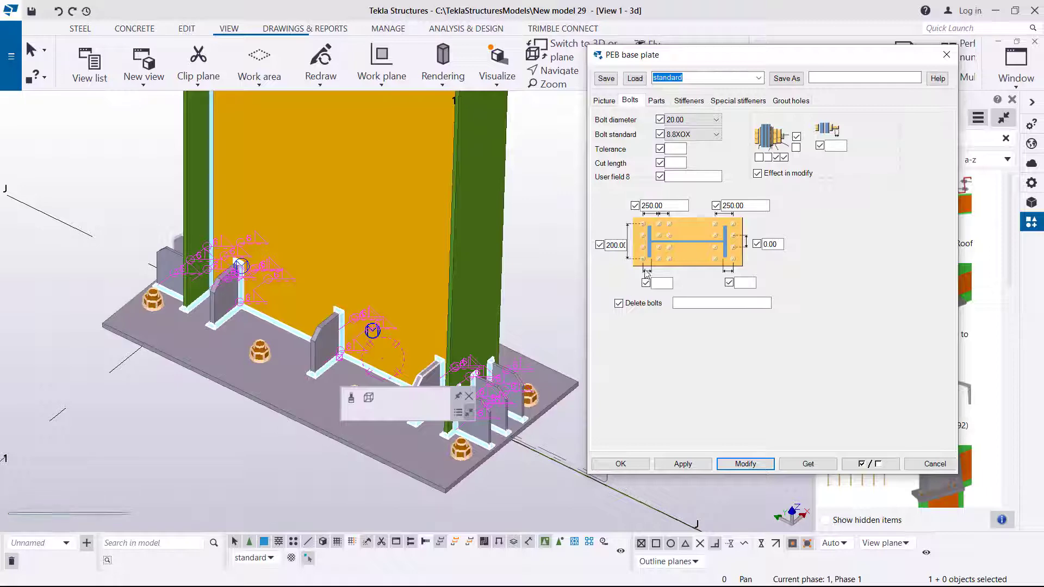
Review the end plate's part settings and inspect the stiffeners and bolts around the column foot
scroll(455, 343, "up", 5)
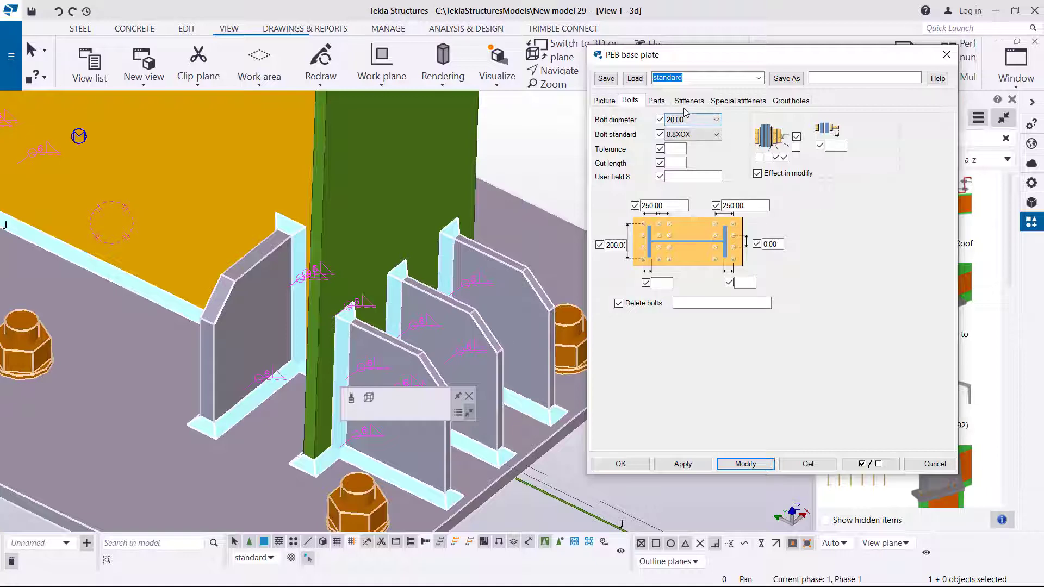
left_click(656, 102)
scroll(130, 315, "down", 5)
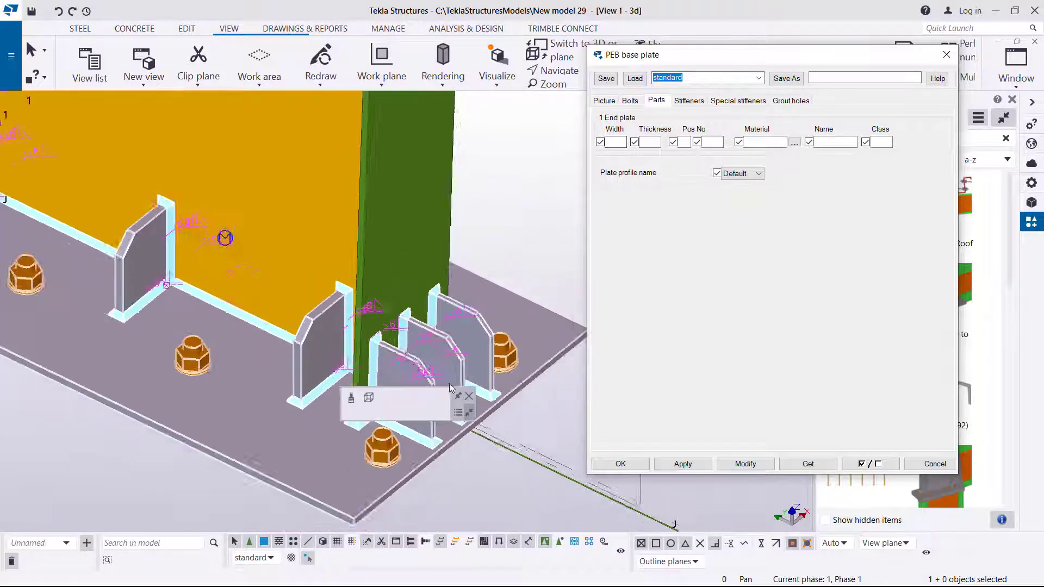
scroll(130, 316, "down", 5)
scroll(266, 337, "up", 7)
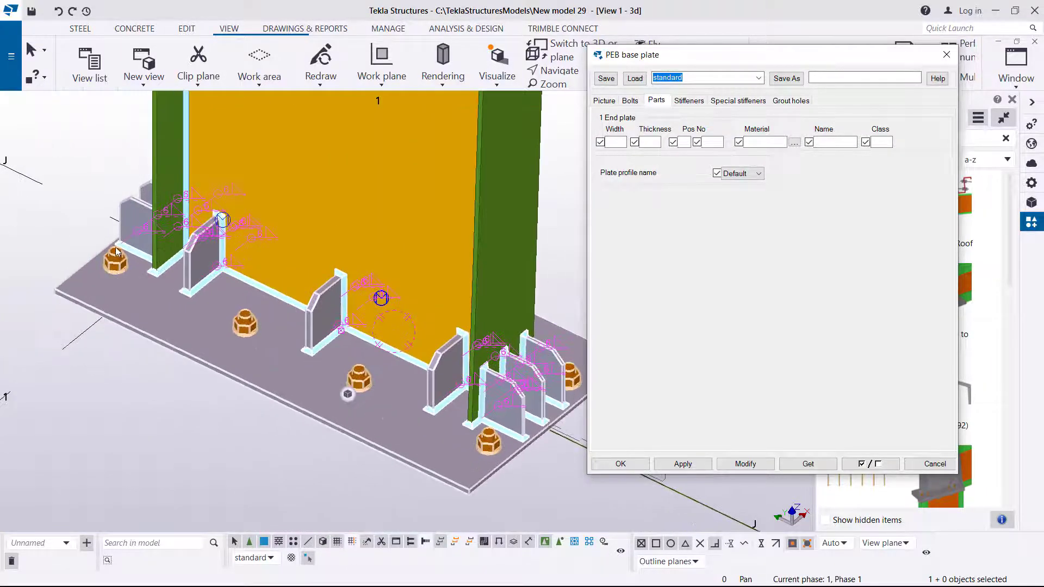
Set both lengthwise bolt spacings of the base plate to 2*250 and modify the component
left_click(631, 101)
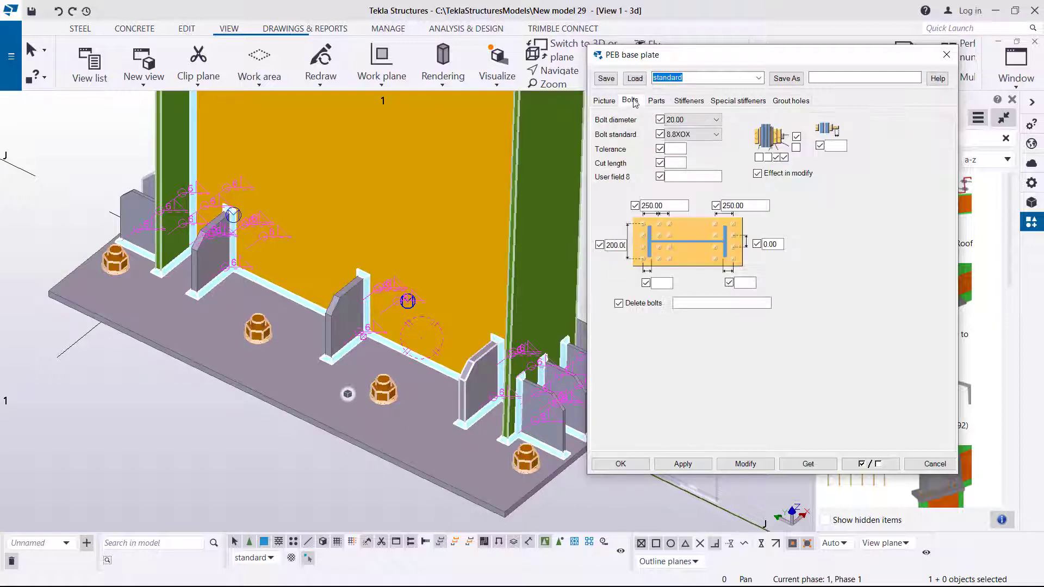
left_click(644, 207)
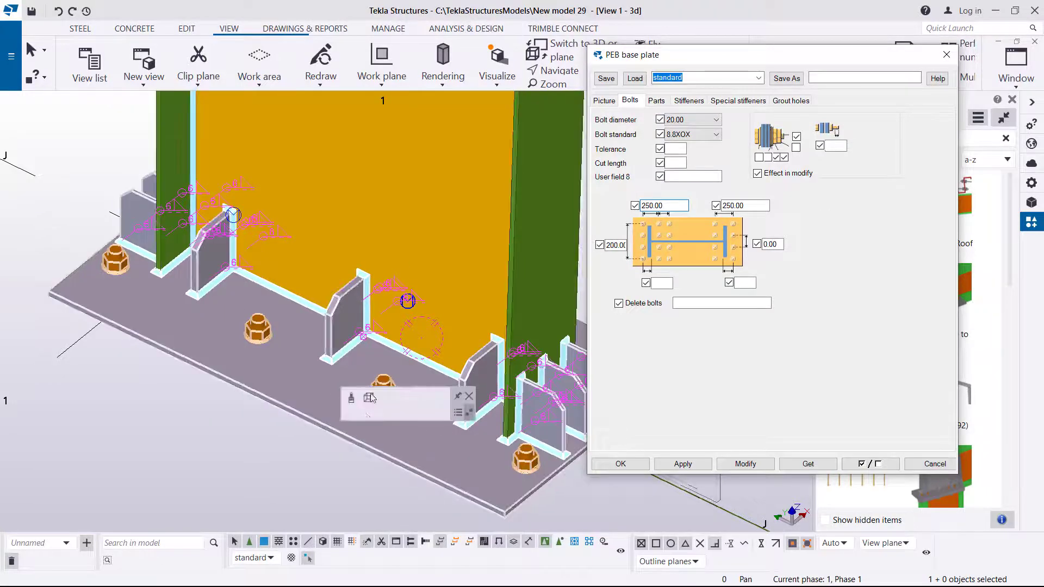
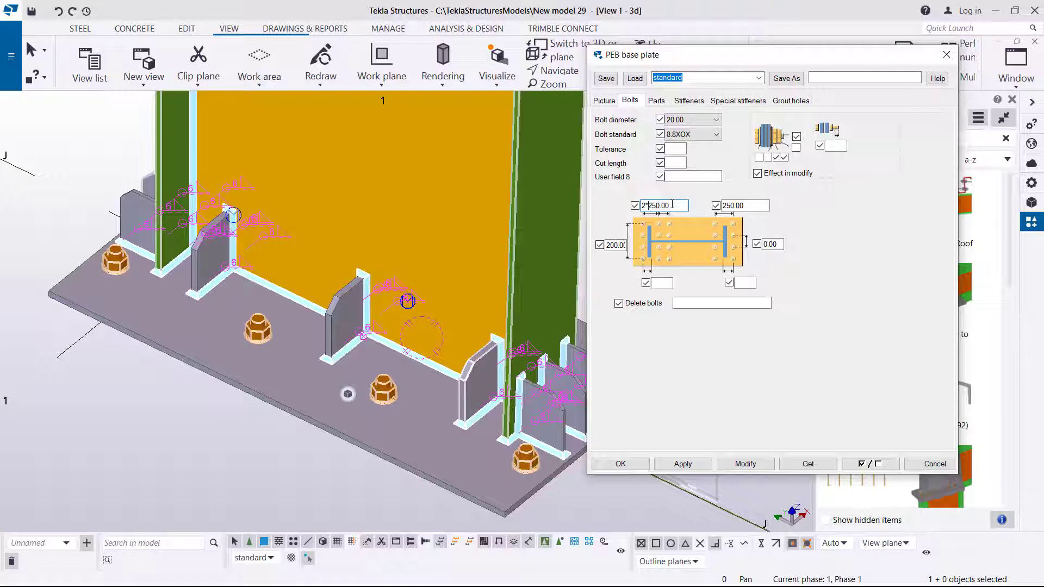
left_click(746, 206)
left_click(725, 205)
left_click(755, 467)
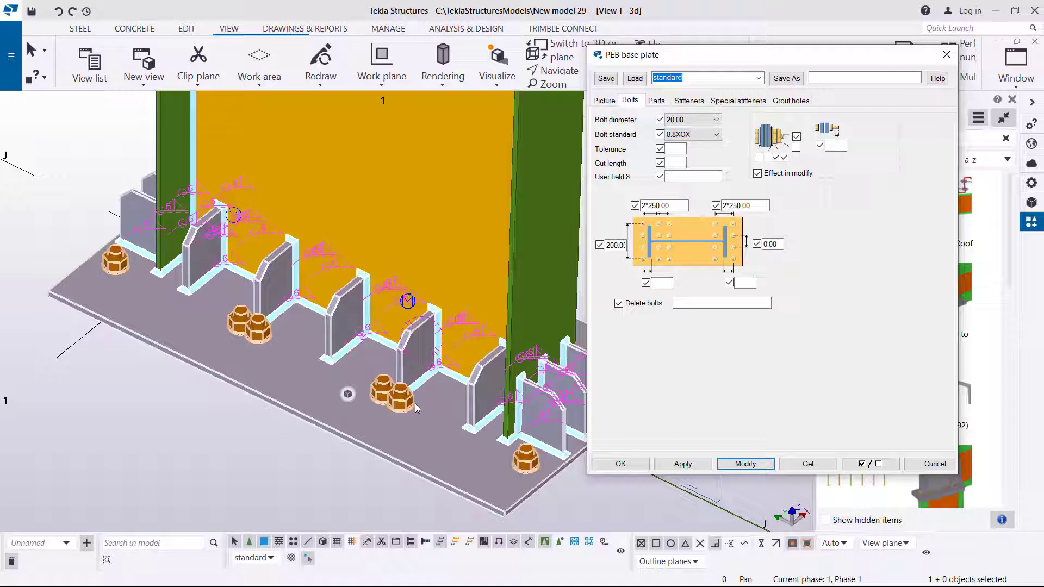
Return both lengthwise bolt spacings to a single 250 and update the base plate
left_click(650, 206)
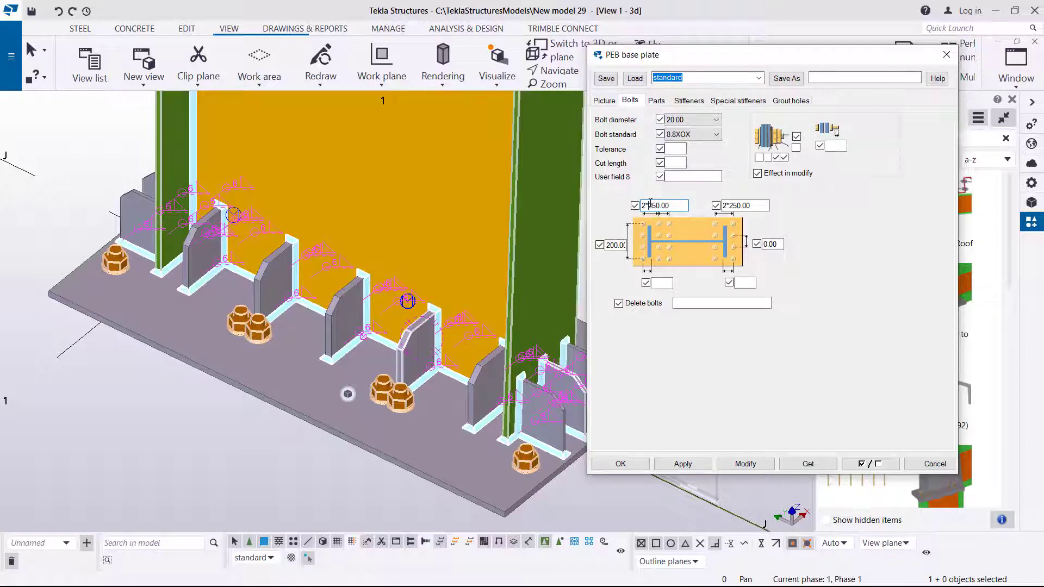
key("BackSpace")
left_click_drag(731, 206, 734, 205)
key("BackSpace")
left_click(744, 465)
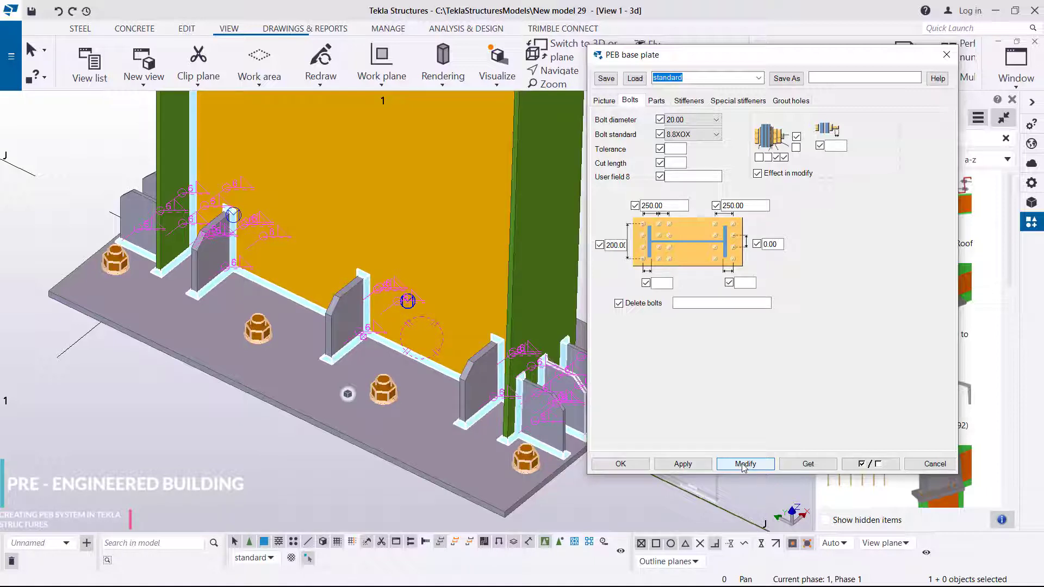
Set the web stiffener height of the base plate to 300, modify the component and inspect the stiffeners
left_click(690, 101)
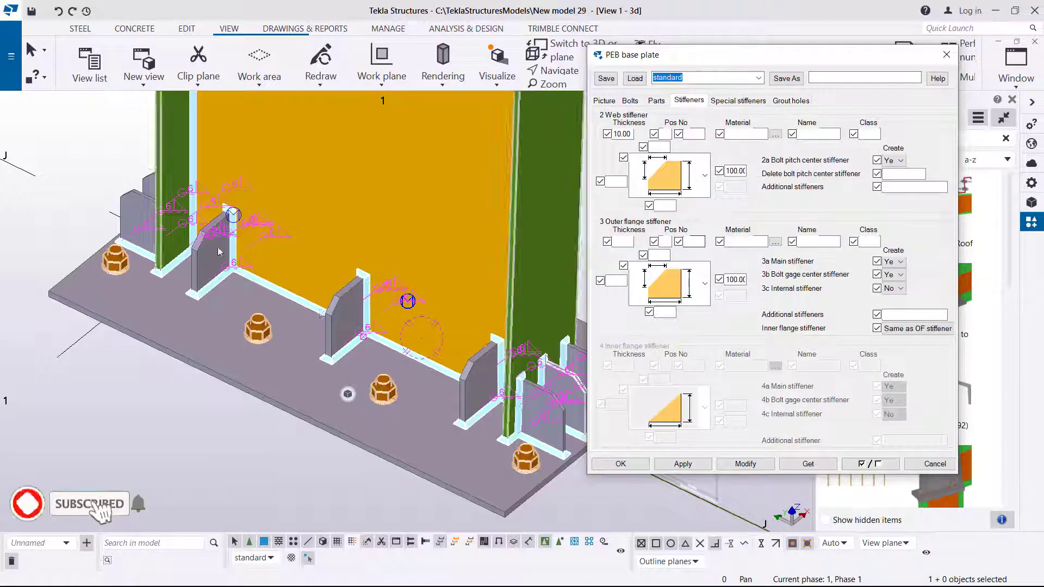
scroll(350, 311, "up", 5)
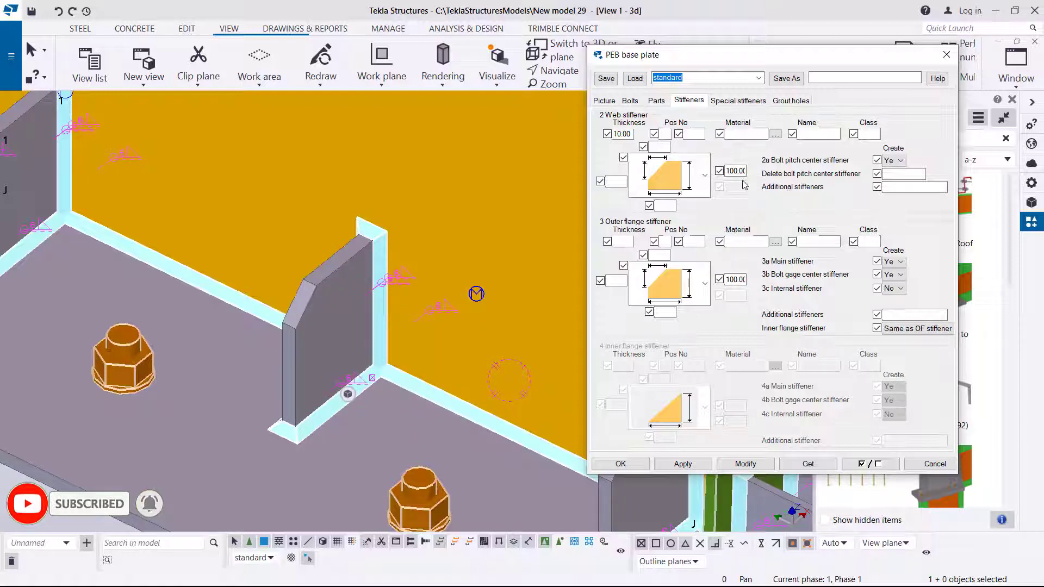
double_click(728, 170)
type("300")
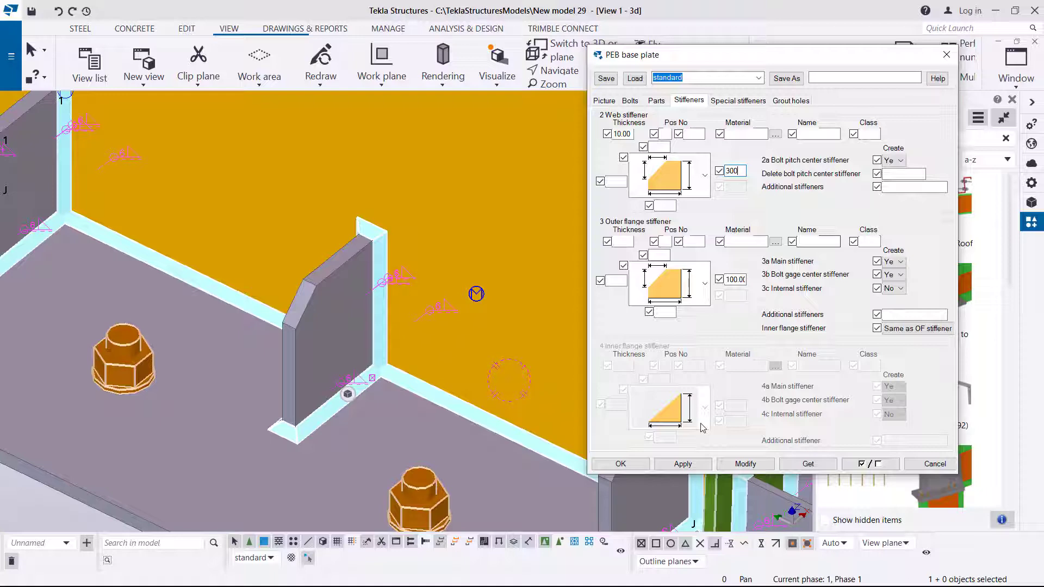
left_click(746, 464)
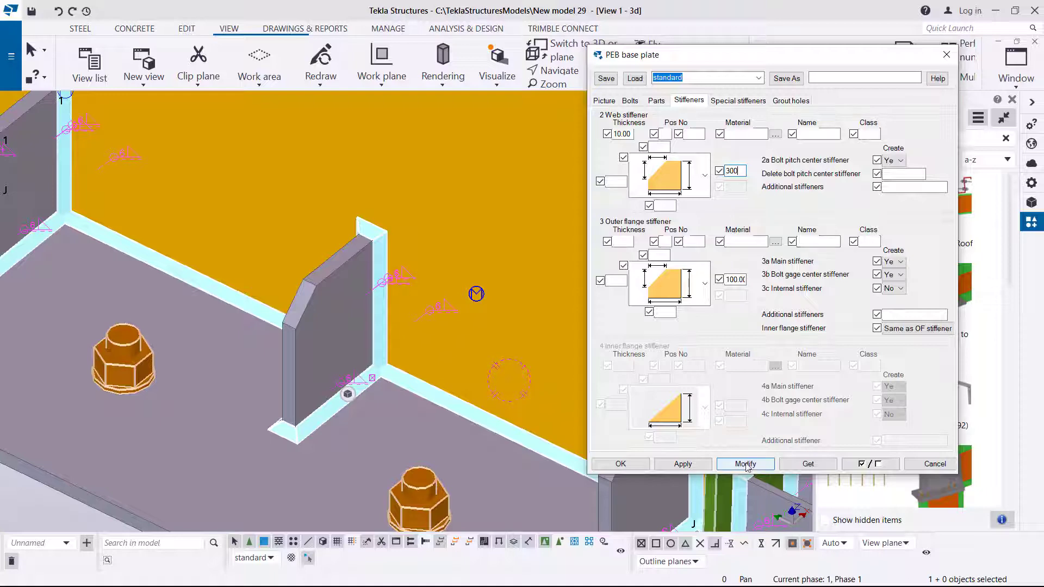
scroll(374, 422, "down", 5)
scroll(359, 253, "up", 6)
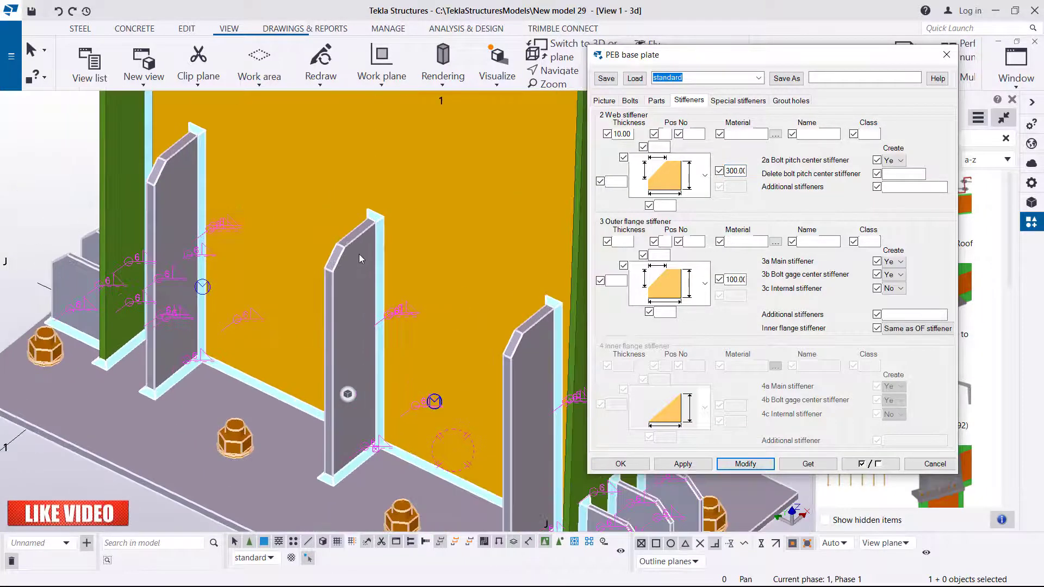
scroll(403, 359, "down", 5)
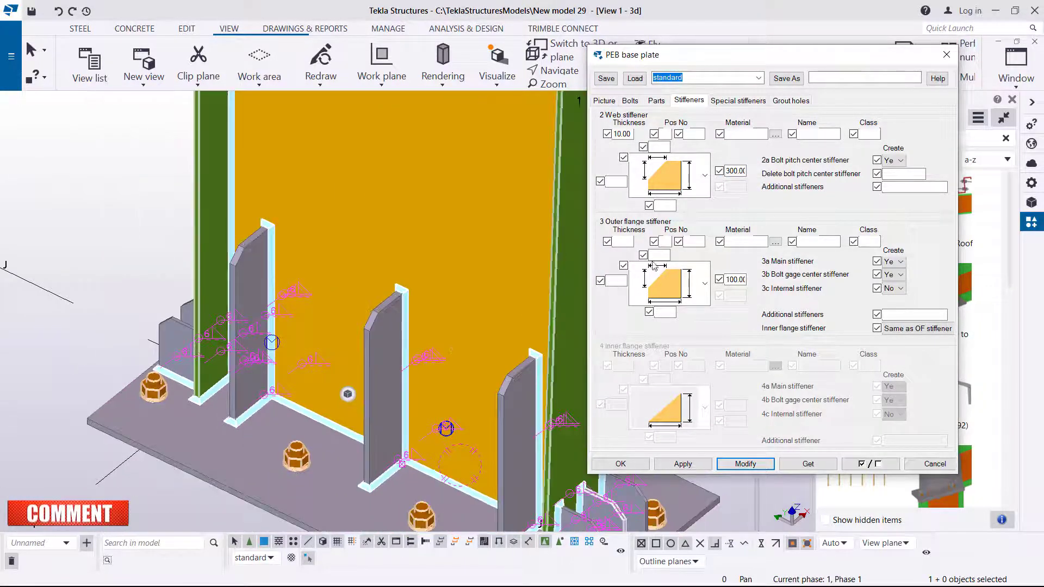
Set the web stiffener and outer flange stiffener heights to 200, modify the base plate and inspect the stiffeners
double_click(736, 170)
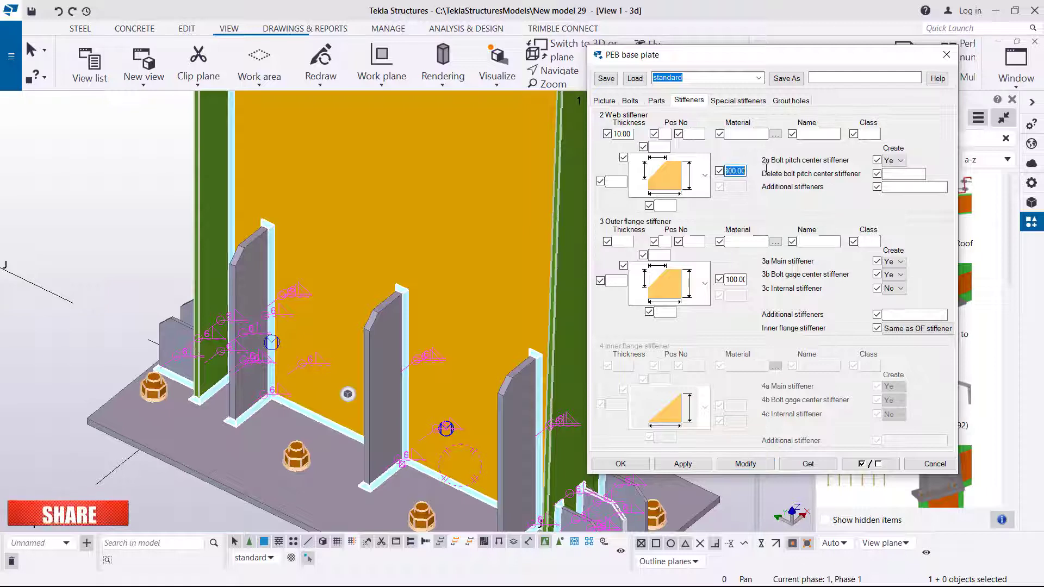
type("200")
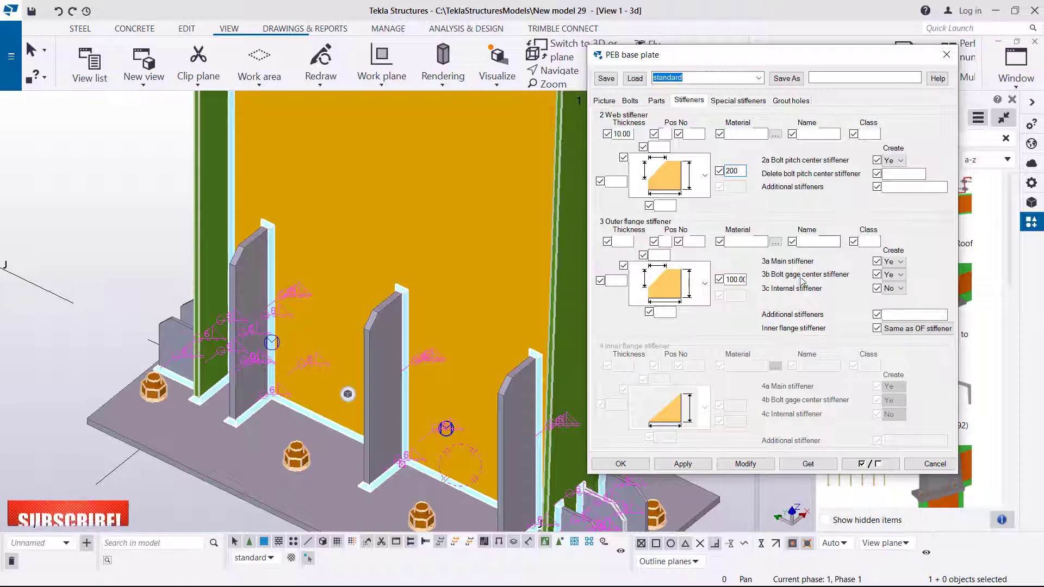
double_click(729, 280)
type("200")
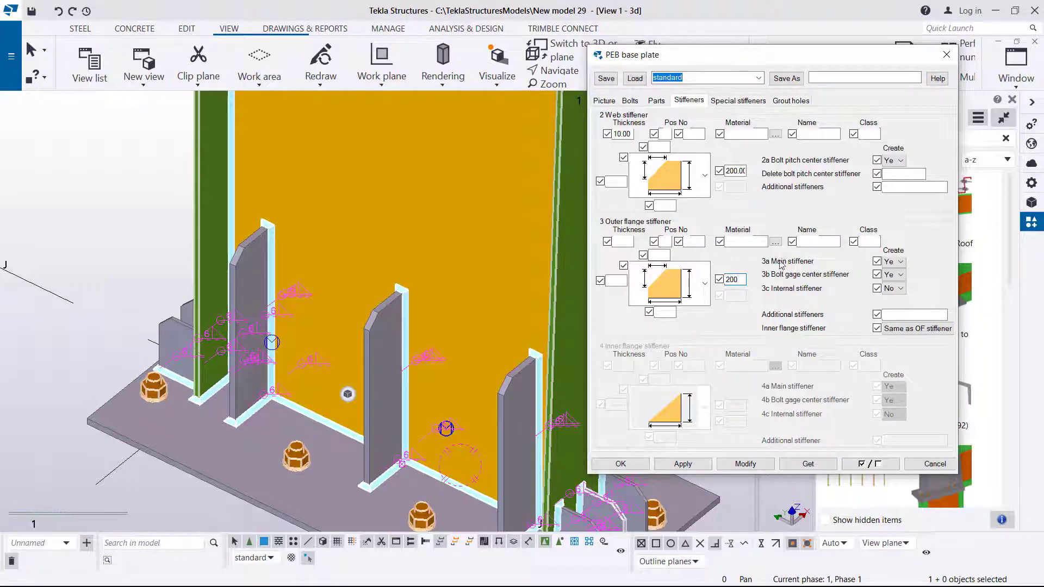
scroll(371, 329, "up", 2)
scroll(430, 367, "up", 1)
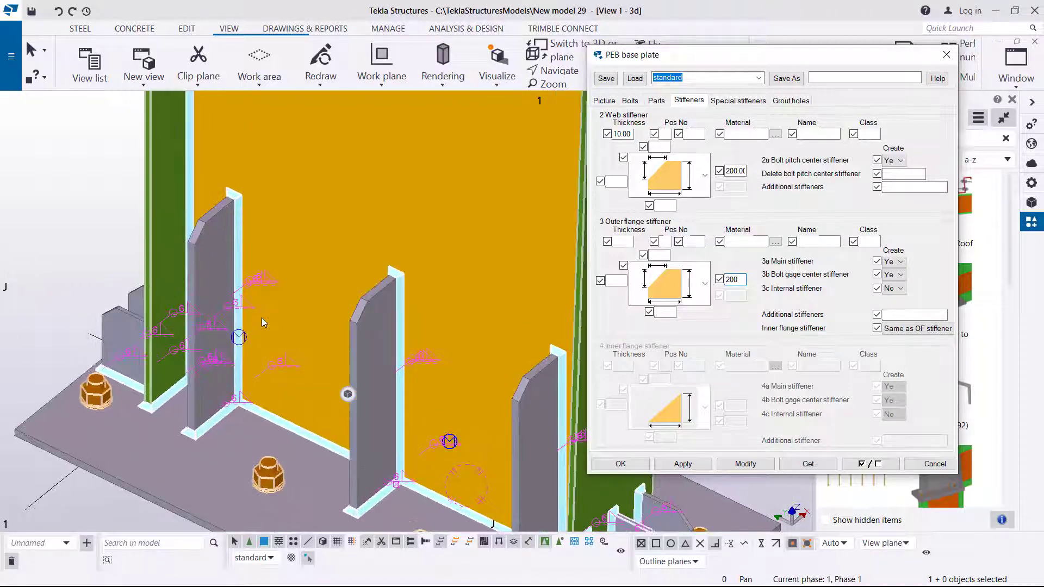
scroll(230, 312, "down", 2)
left_click(742, 464)
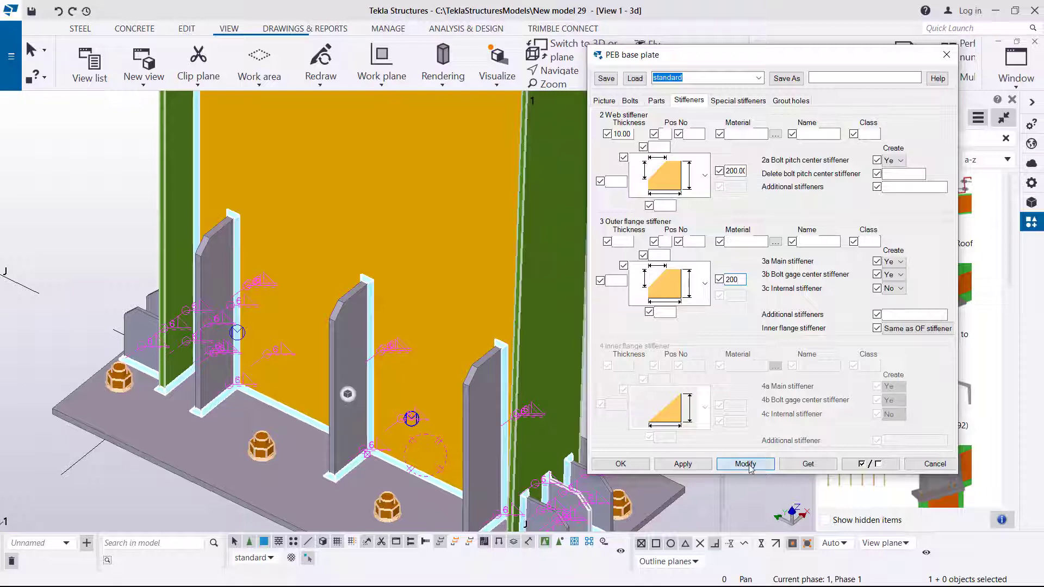
scroll(223, 323, "down", 4)
scroll(462, 423, "up", 3)
scroll(468, 423, "up", 3)
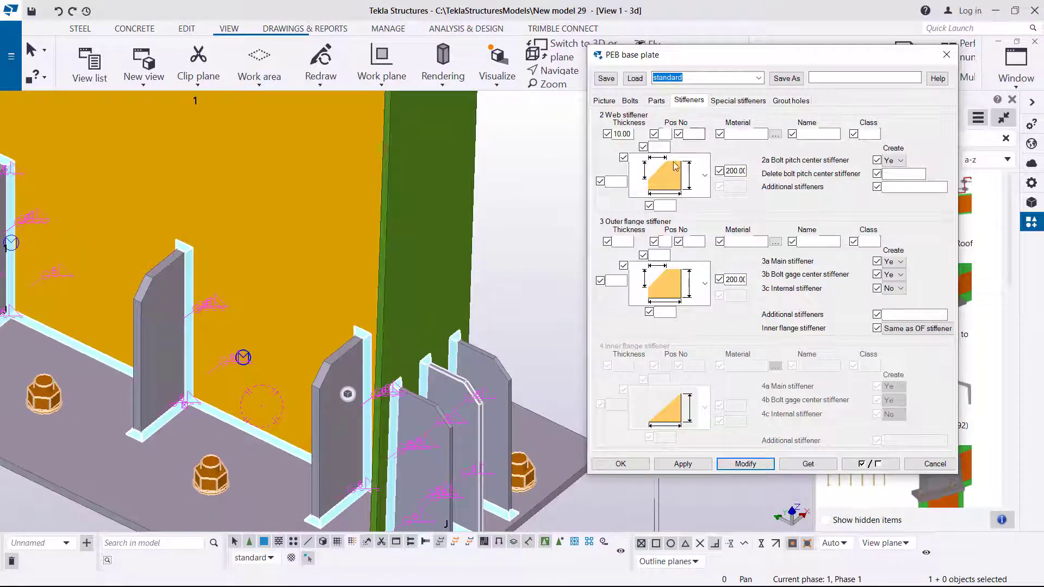
scroll(305, 359, "down", 4)
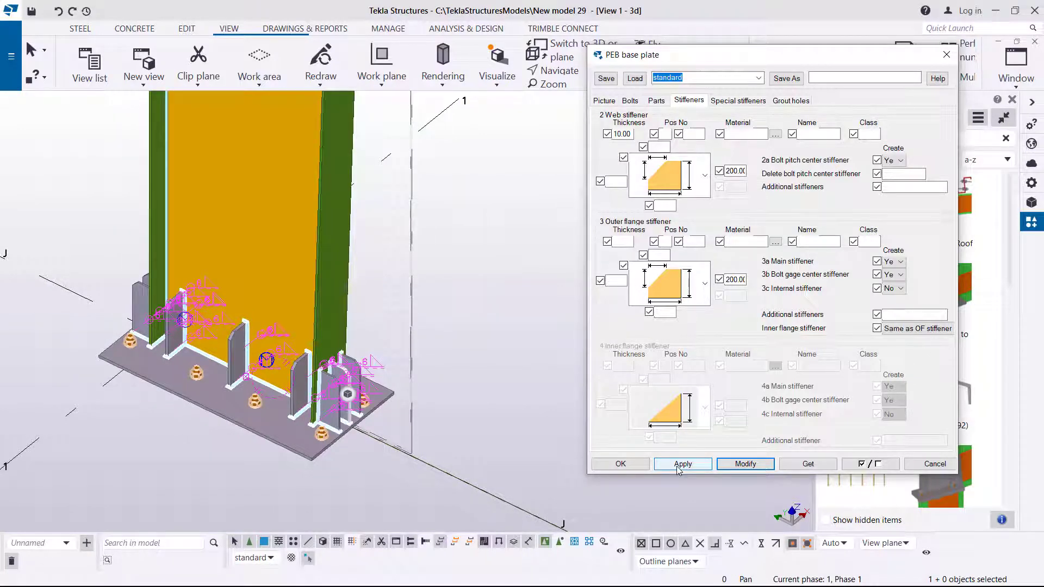
Review the base plate's special stiffener, grout hole and picture settings, and close the dialog and the components catalogue
left_click(743, 101)
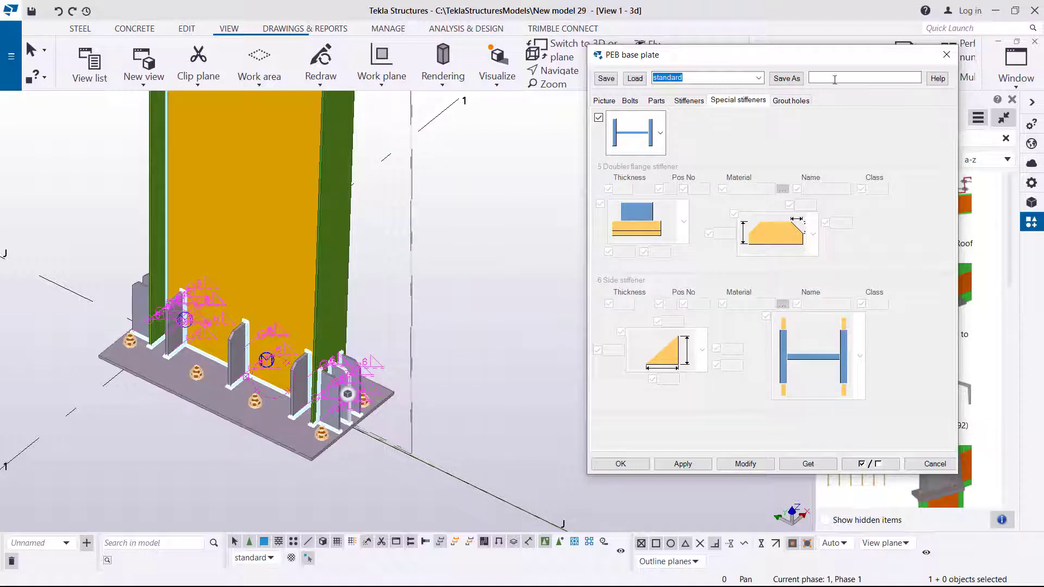
left_click(794, 104)
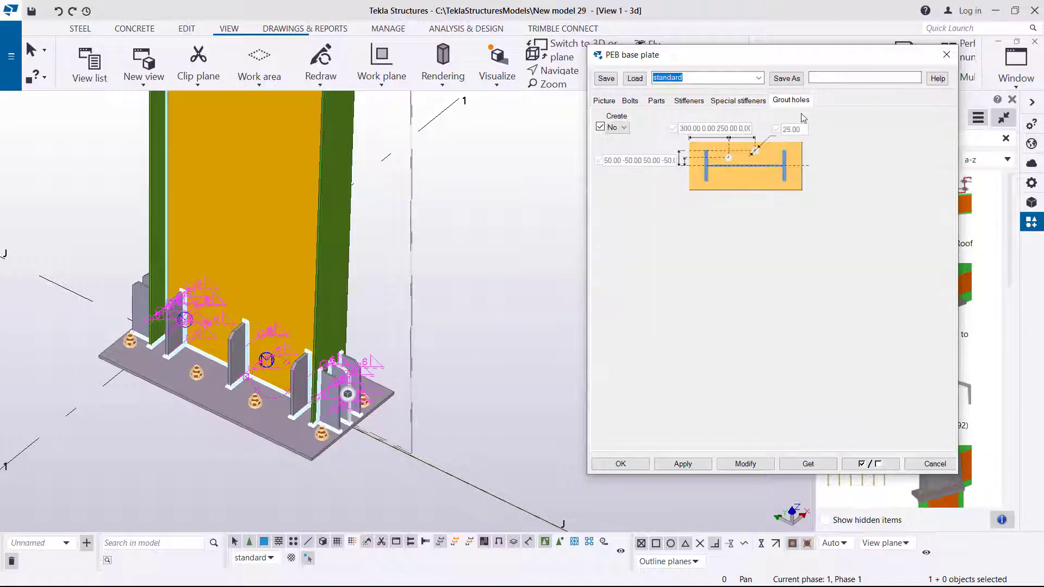
left_click(604, 101)
scroll(286, 414, "down", 2)
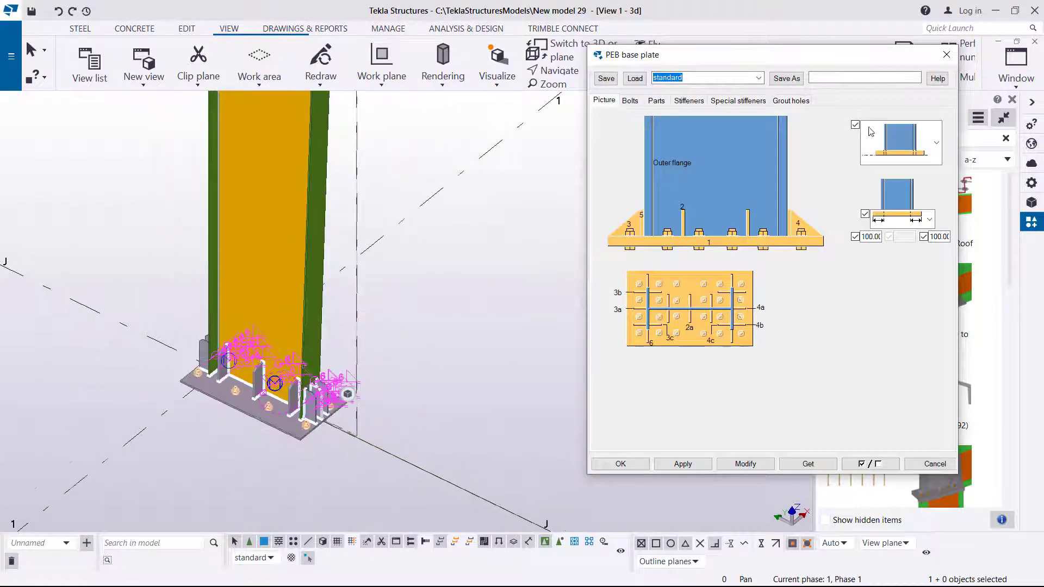
left_click(947, 56)
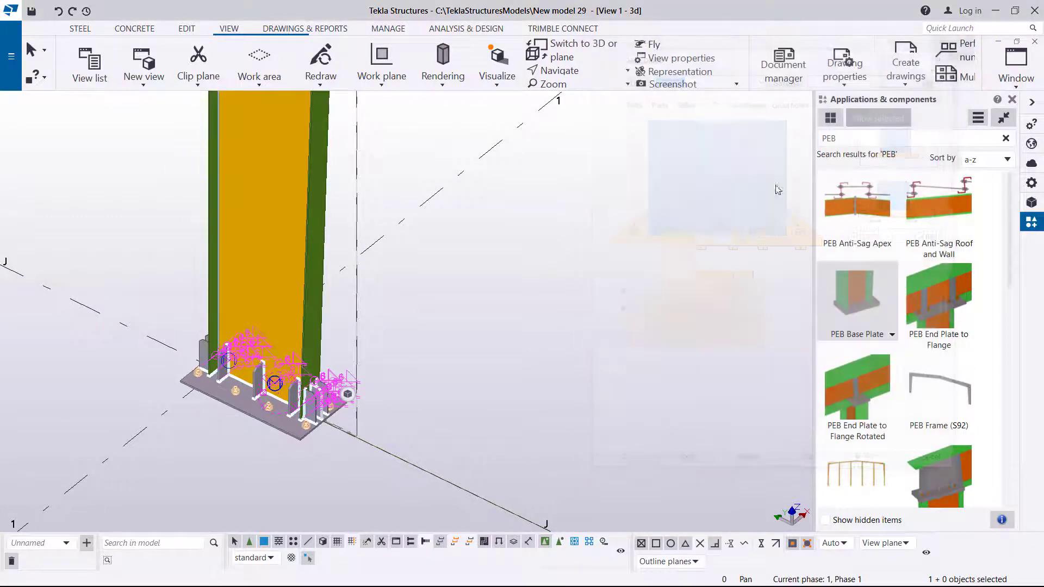
left_click(1033, 105)
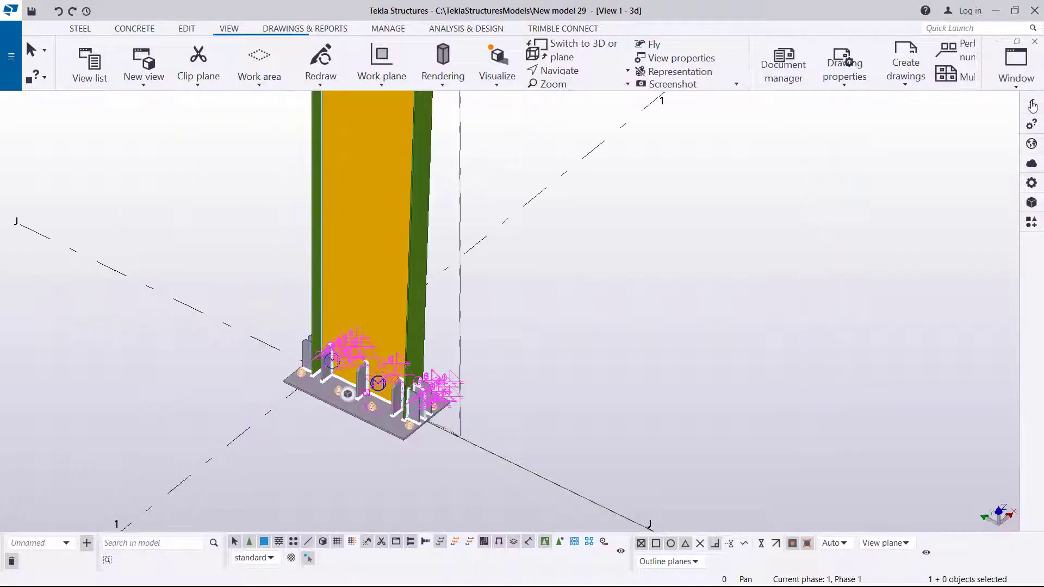
Hide the selected base plate component symbol and update the model view
scroll(307, 459, "down", 3)
right_click(523, 359)
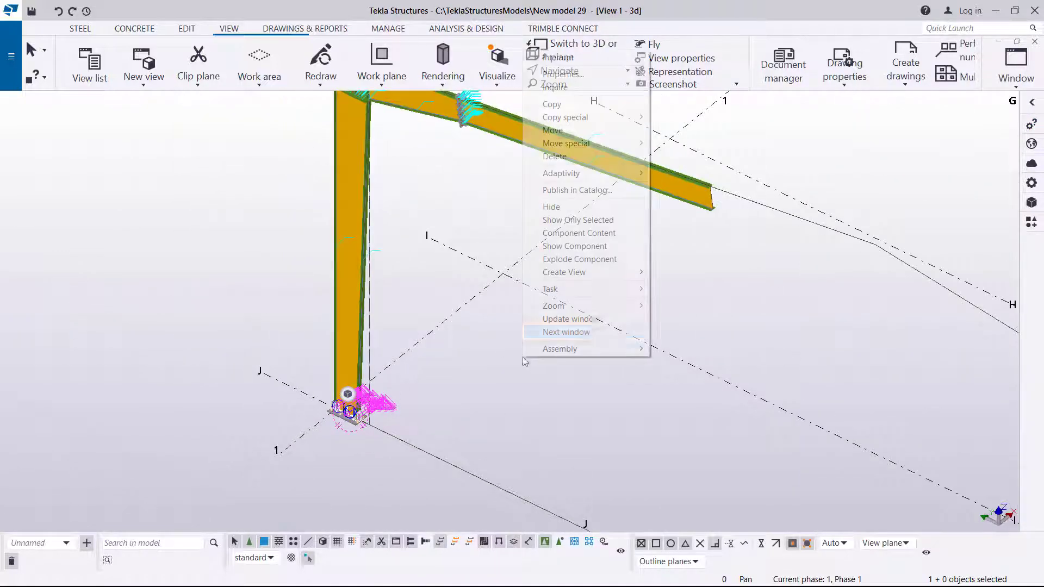
left_click(544, 206)
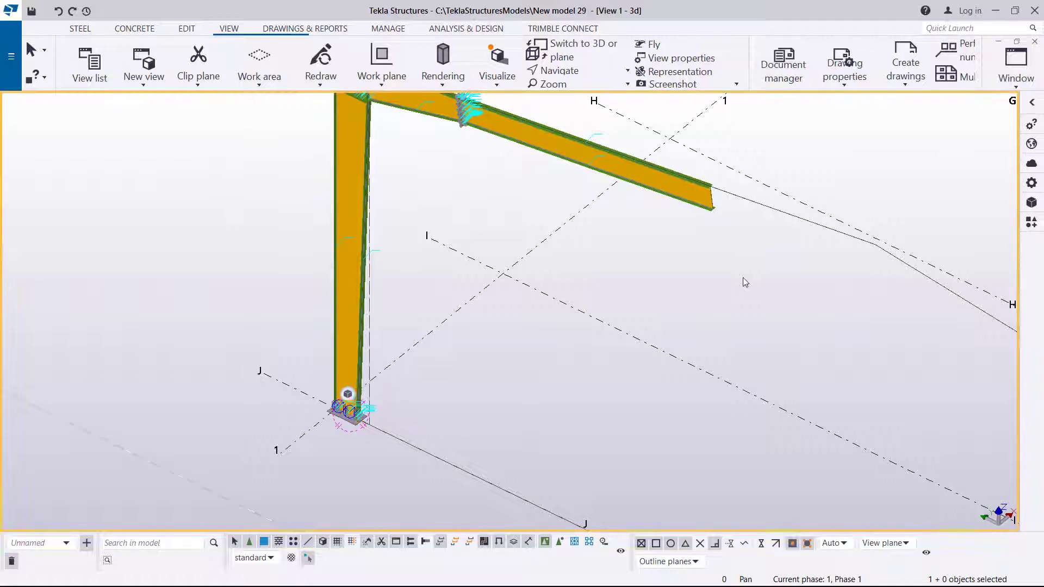
right_click(674, 267)
left_click(738, 335)
scroll(493, 425, "down", 1)
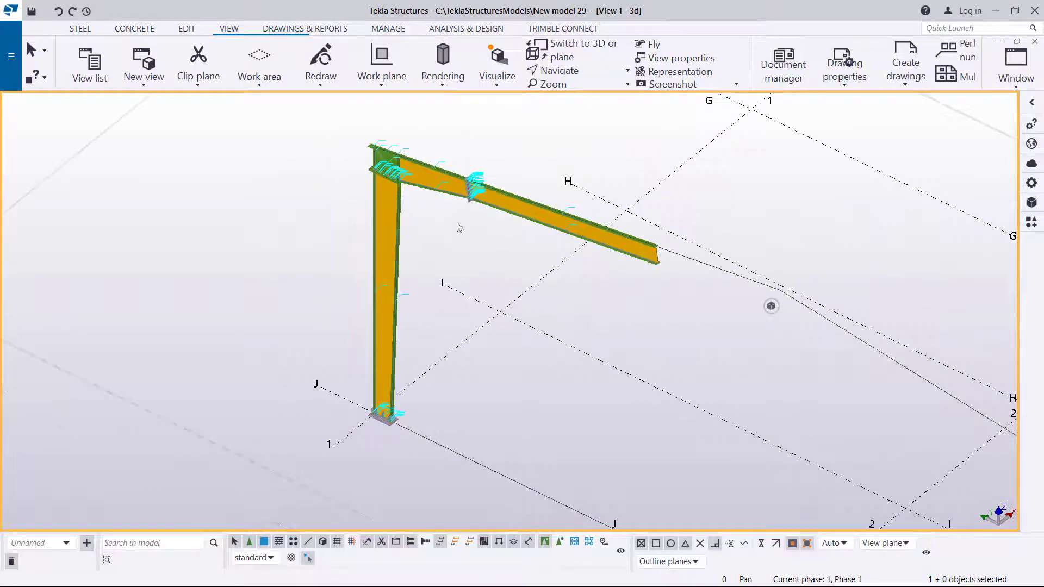
Select the column and rafters with their connections, leaving the frame's outline and ground reference lines out of the selection
scroll(458, 226, "up", 5)
scroll(467, 221, "down", 2)
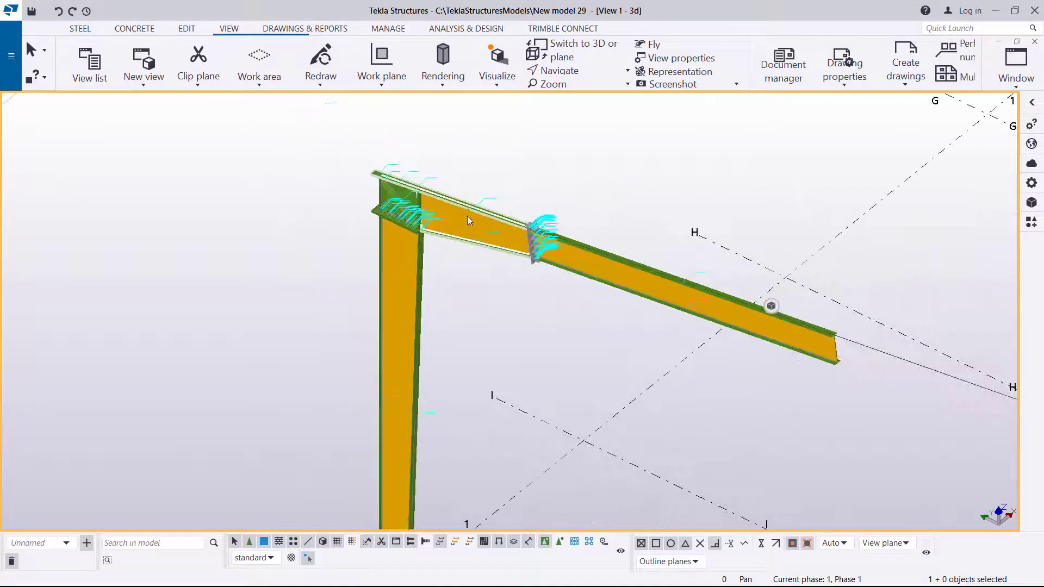
scroll(467, 220, "down", 2)
left_click_drag(660, 155, 353, 509)
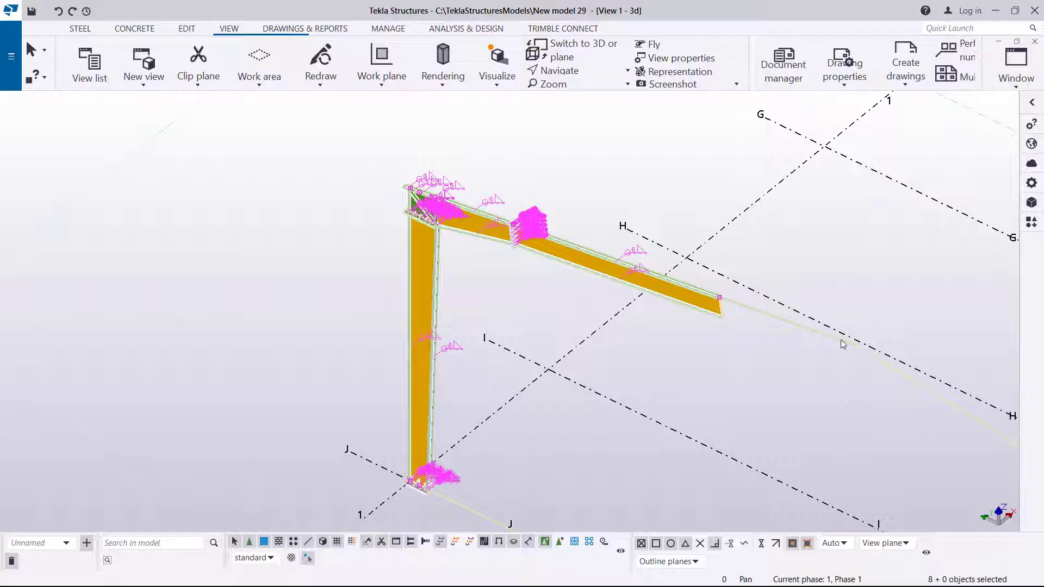
left_click(781, 323, "ctrl")
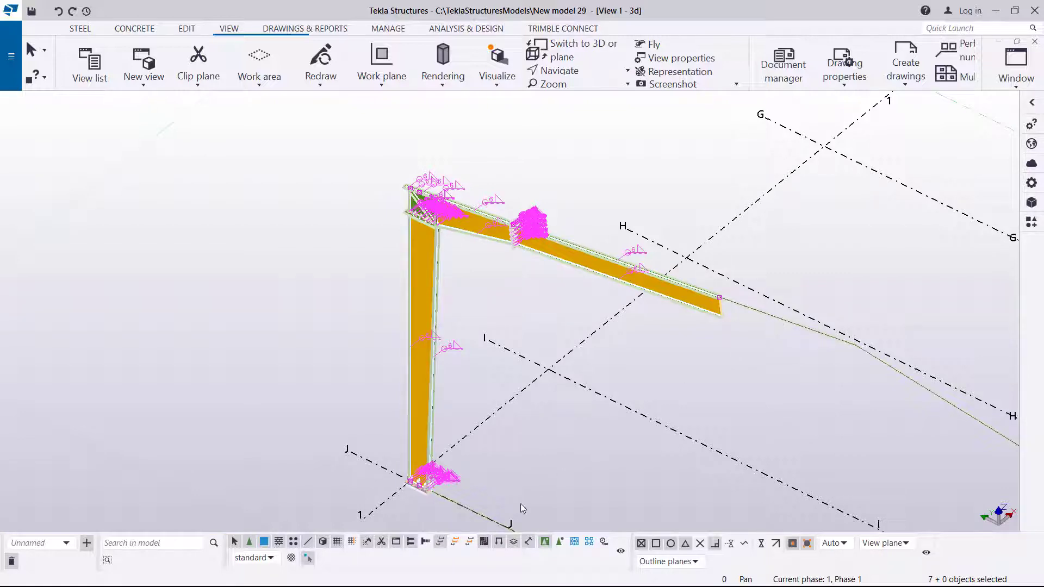
left_click_drag(681, 364, 525, 444, "ctrl")
scroll(490, 292, "down", 2)
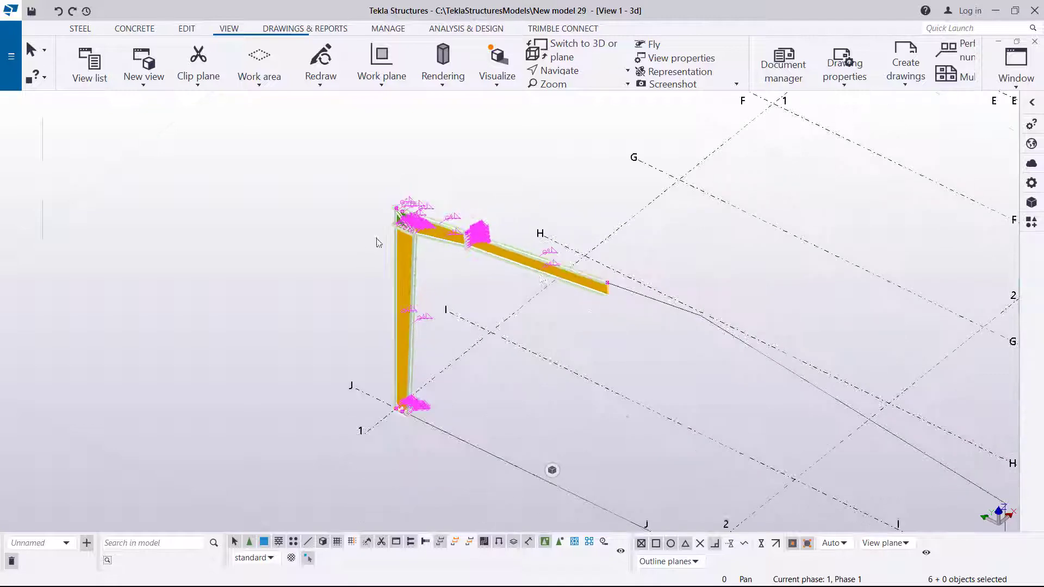
Mirror-copy the selected half frame about grid line 2, using its intersections with grid lines I and J as mirror line points
scroll(560, 253, "down", 2)
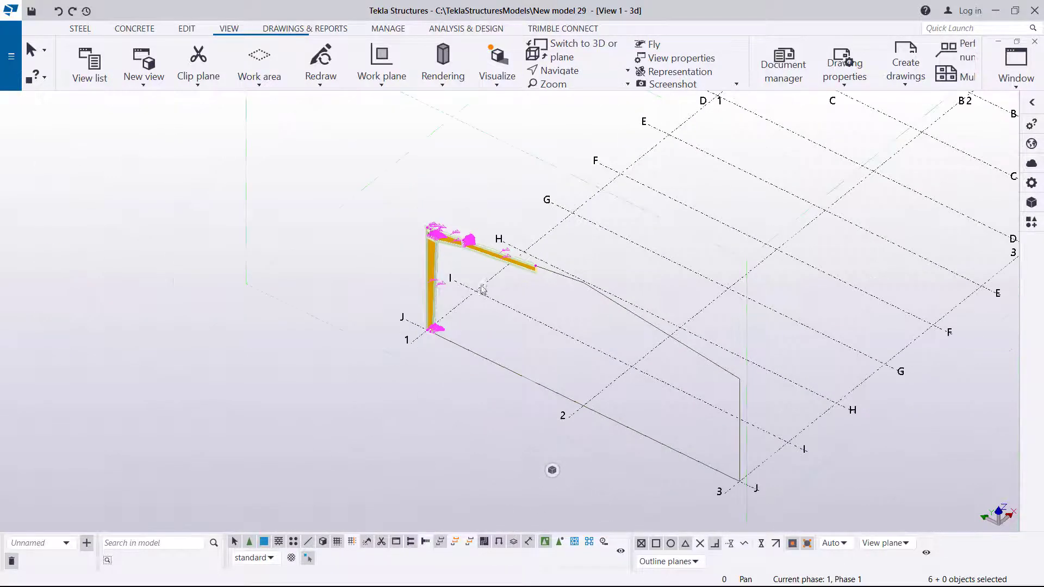
scroll(751, 273, "down", 2)
scroll(750, 273, "up", 6)
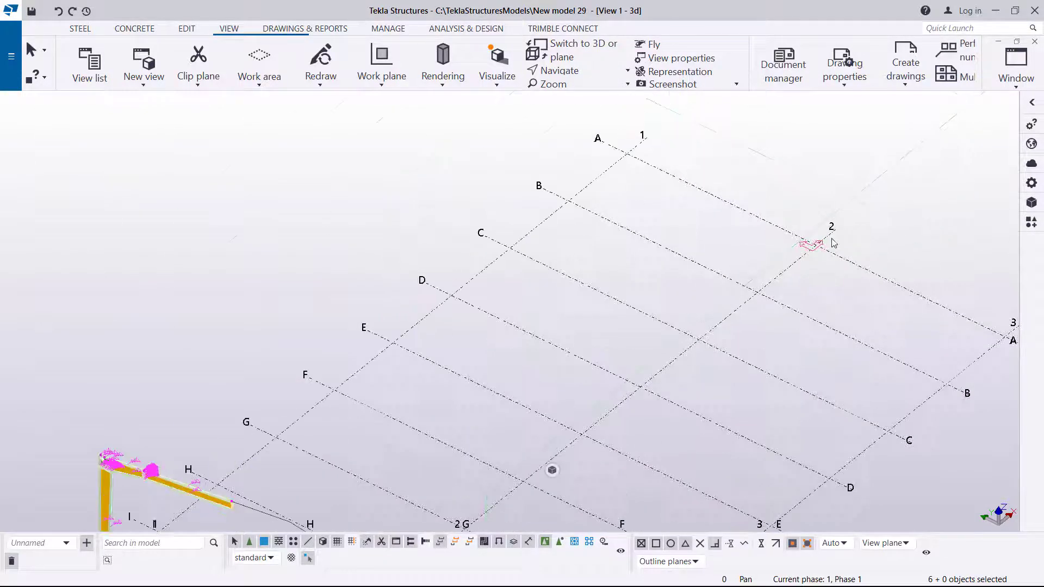
scroll(800, 262, "up", 5)
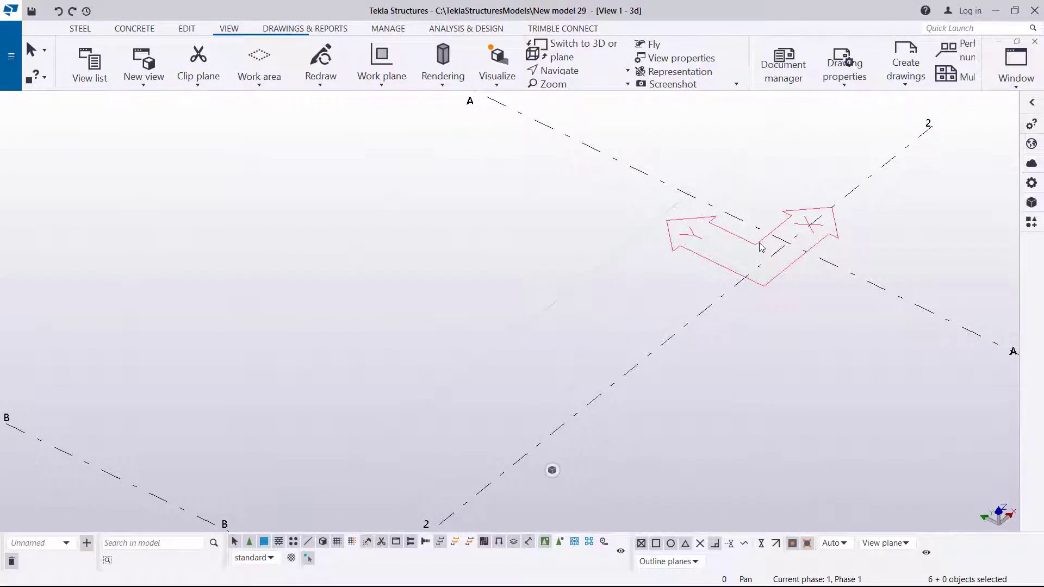
scroll(761, 247, "down", 5)
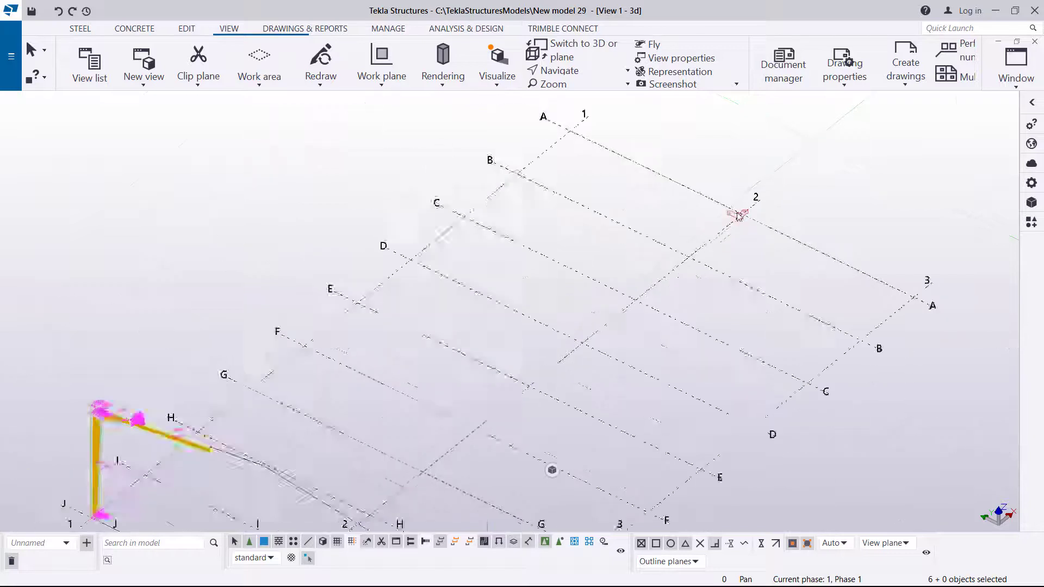
right_click(320, 188)
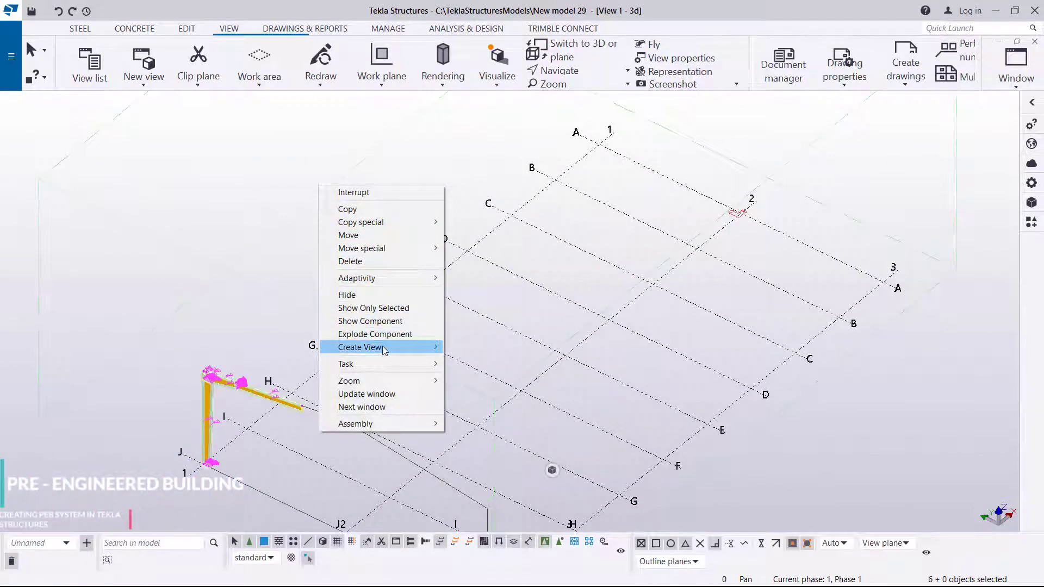
mouse_move(384, 349)
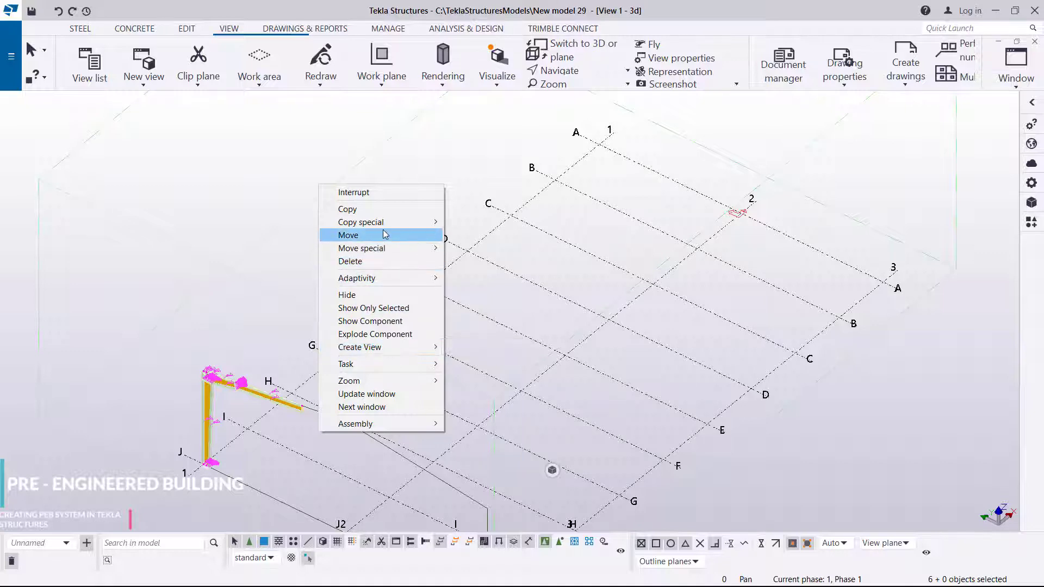
mouse_move(385, 231)
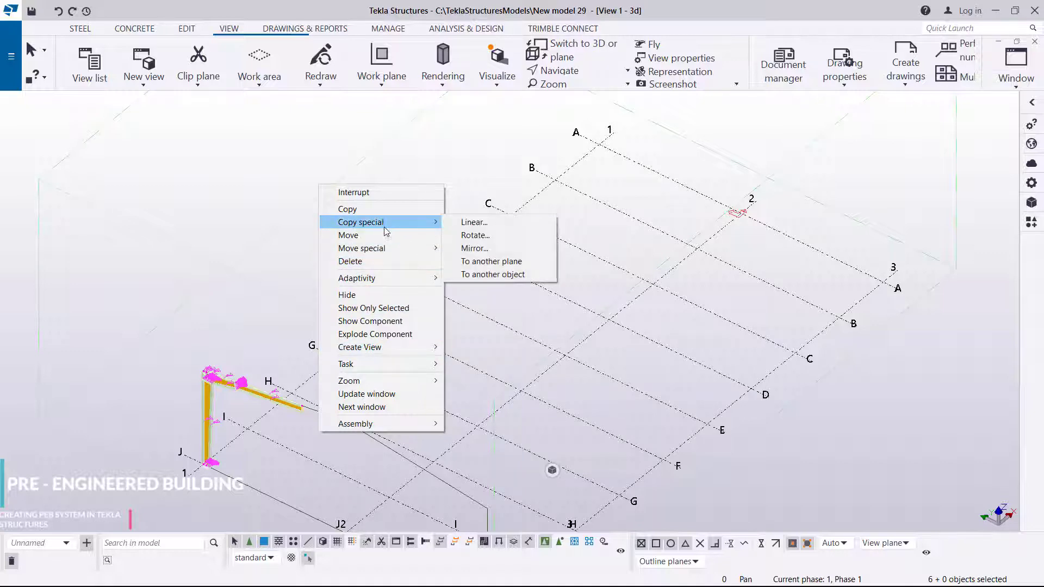
left_click(474, 248)
scroll(365, 478, "up", 10)
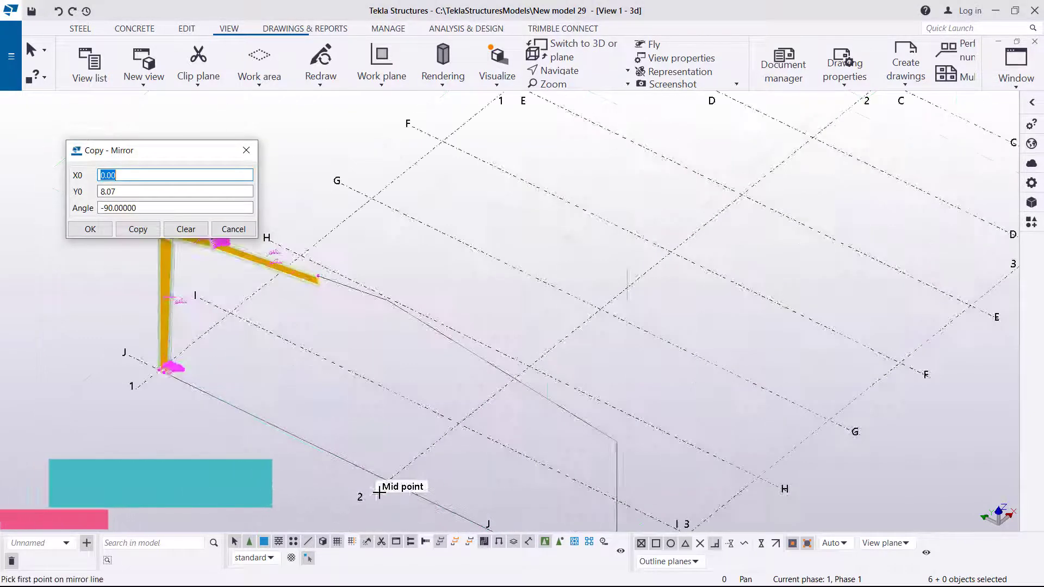
left_click(582, 306)
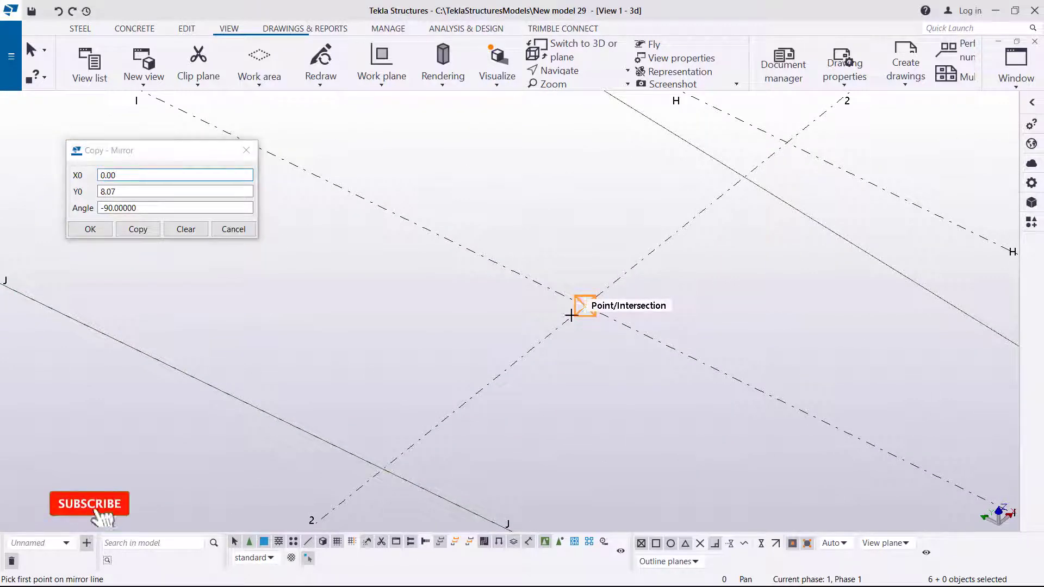
left_click(383, 467)
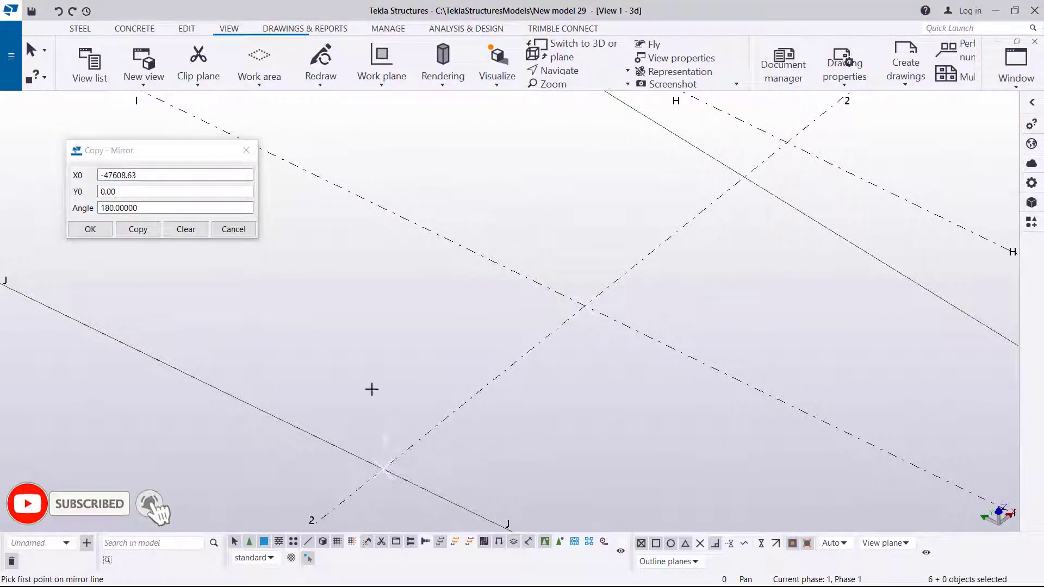
left_click(160, 234)
left_click(139, 230)
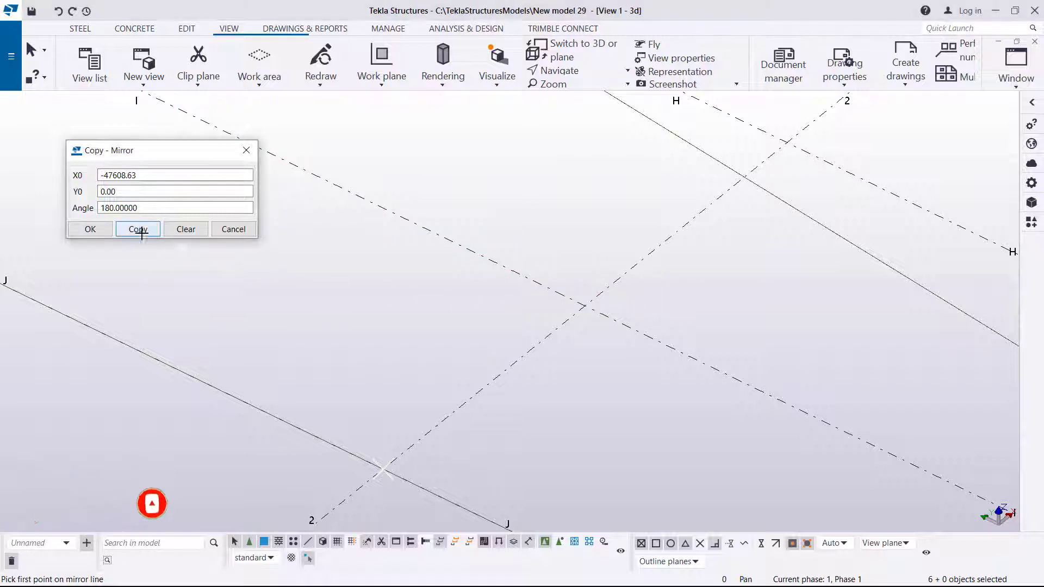
left_click(101, 236)
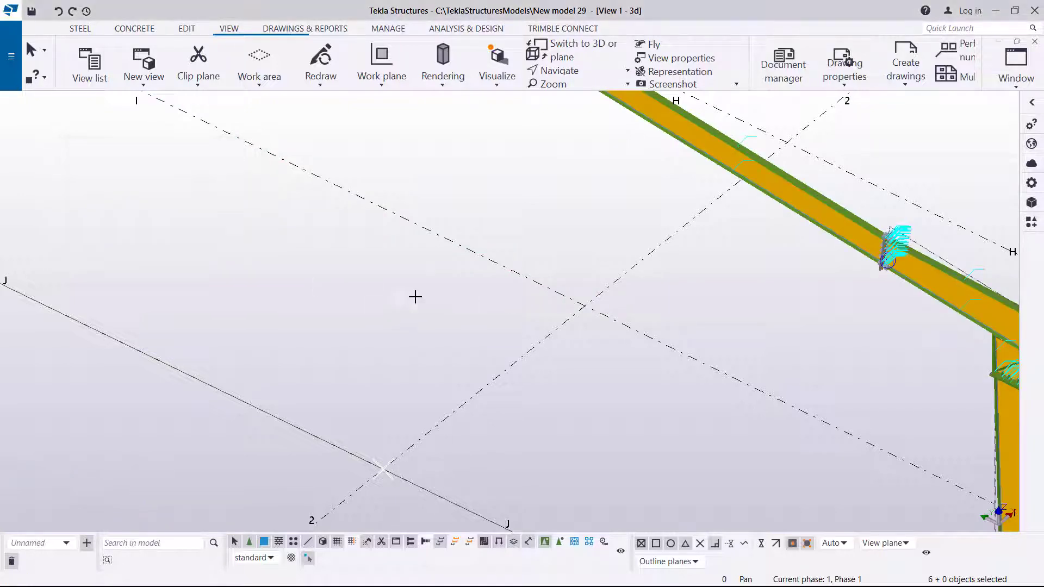
right_click(403, 277)
left_click(447, 286)
Inspect the mirrored column and rafter at grid line 3 and update the model view
scroll(624, 283, "down", 3)
scroll(624, 282, "down", 2)
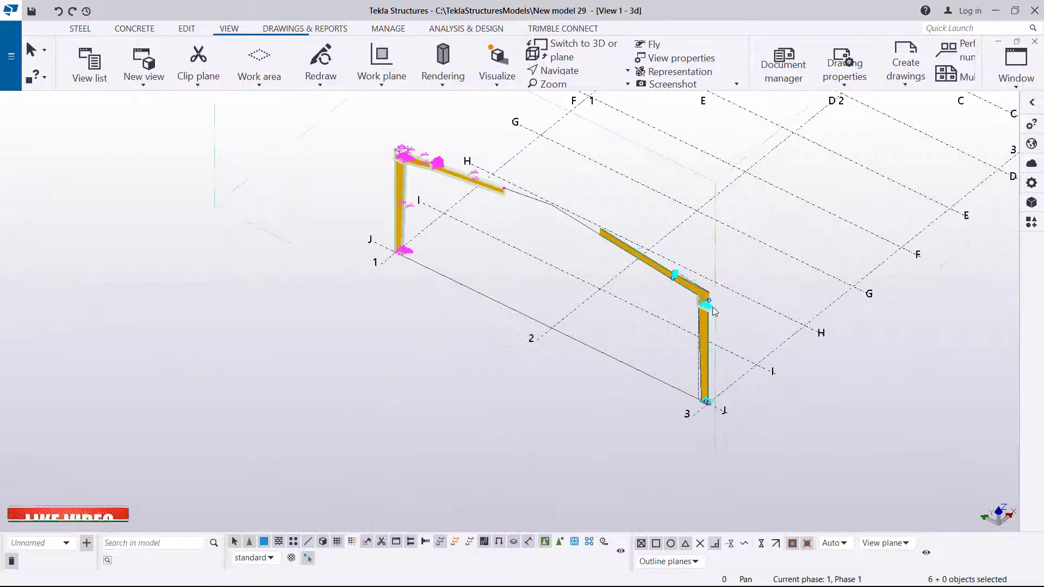
scroll(691, 341, "up", 5)
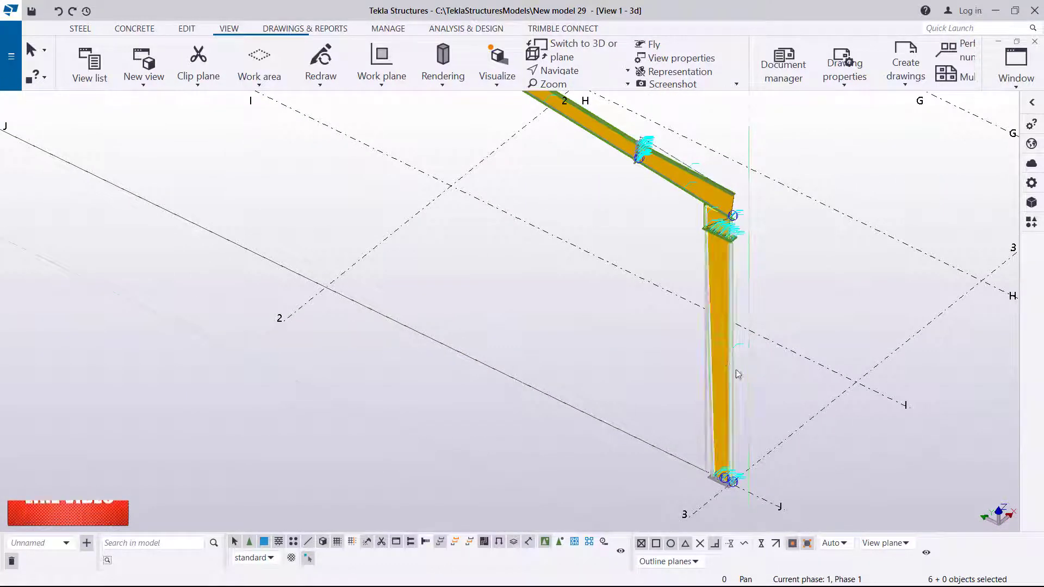
scroll(756, 277, "up", 3)
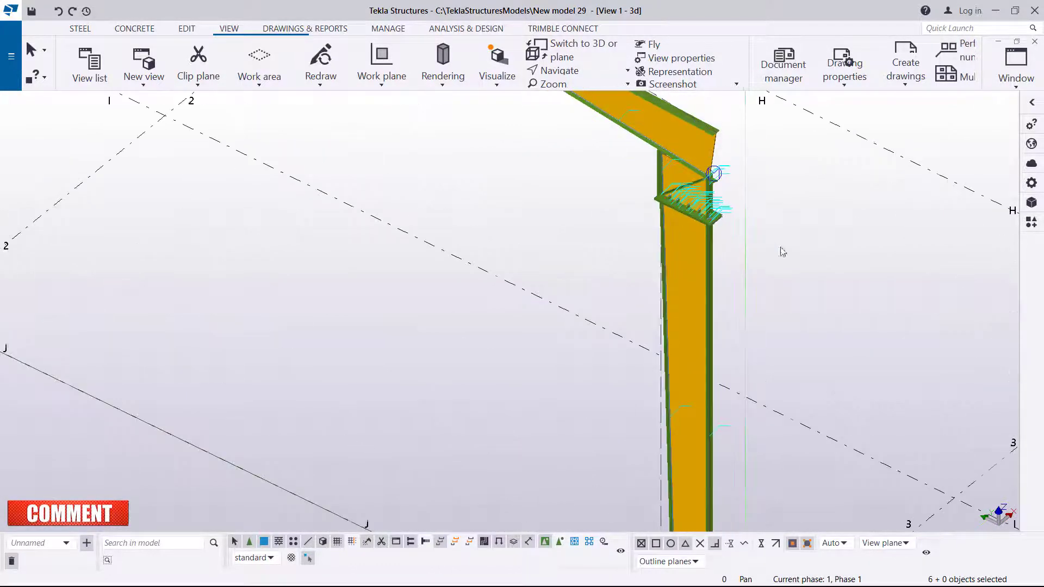
right_click(802, 216)
left_click(838, 281)
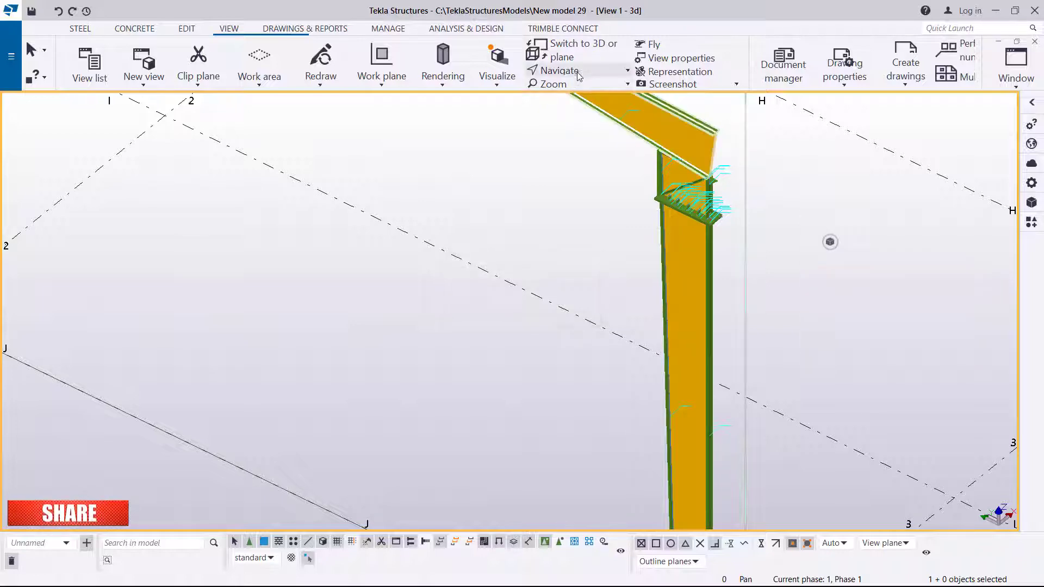
Set the view rotation point on the mirrored column and examine its knee joint with the tapered rafter
left_click(559, 70)
left_click(581, 91)
mouse_move(711, 244)
middle_mouse_down("ctrl")
mouse_move(797, 215)
mouse_move(781, 243)
middle_mouse_up("ctrl")
scroll(781, 251, "down", 3)
scroll(654, 163, "up", 1)
scroll(654, 163, "up", 4)
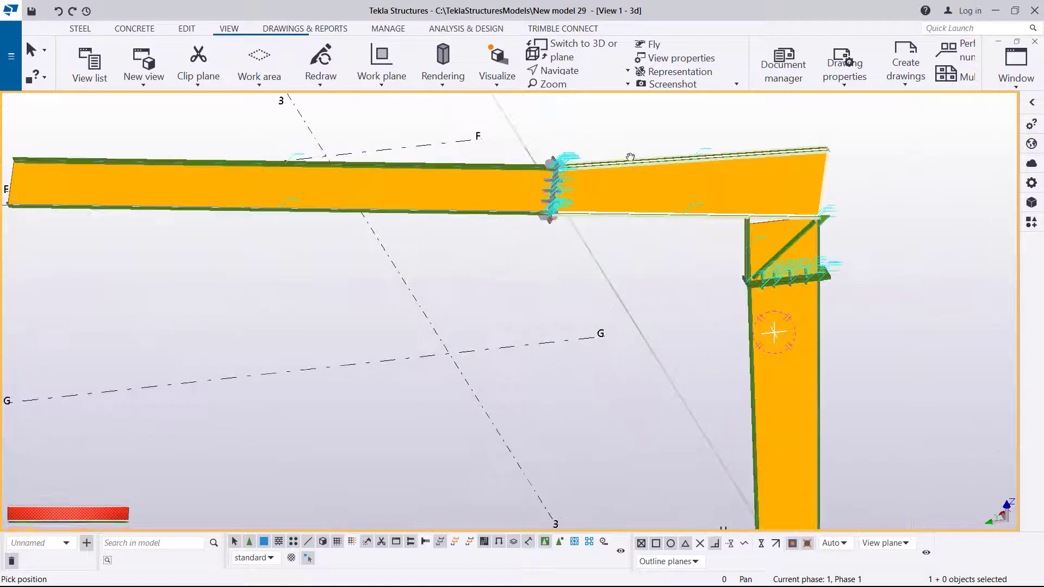
right_click(606, 137)
left_click(650, 143)
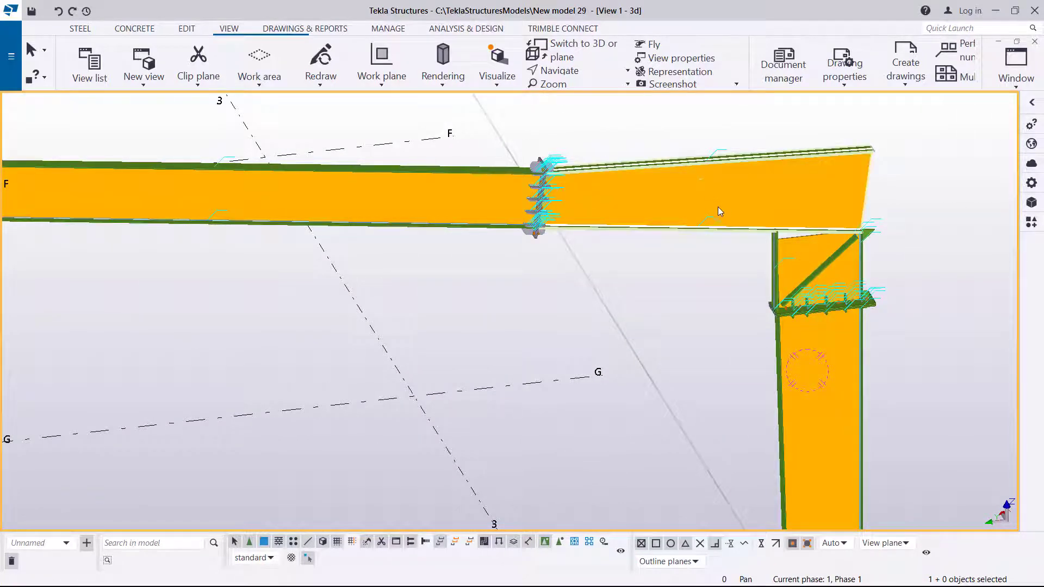
scroll(779, 240, "down", 4)
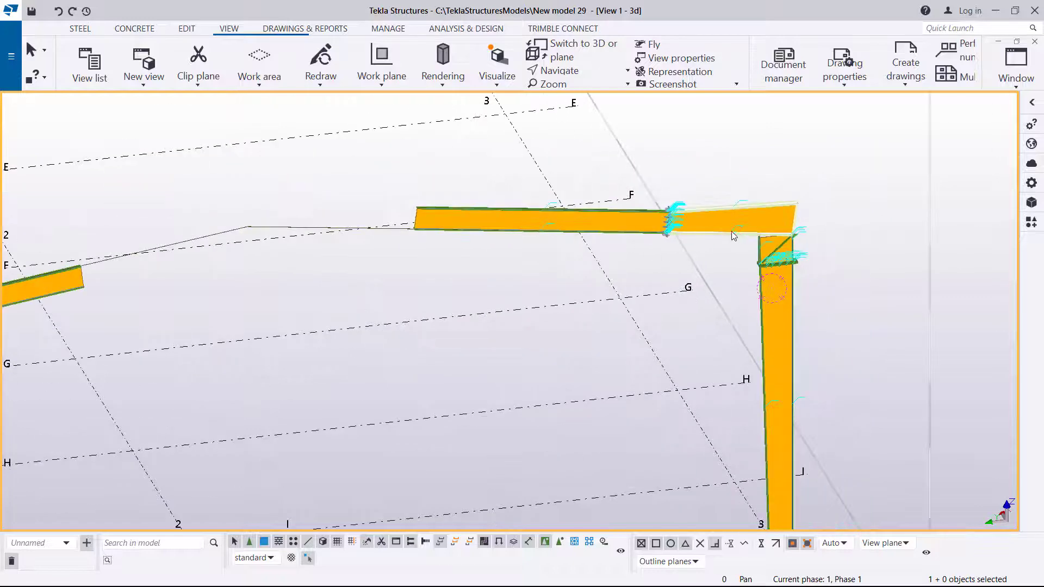
scroll(748, 238, "up", 4)
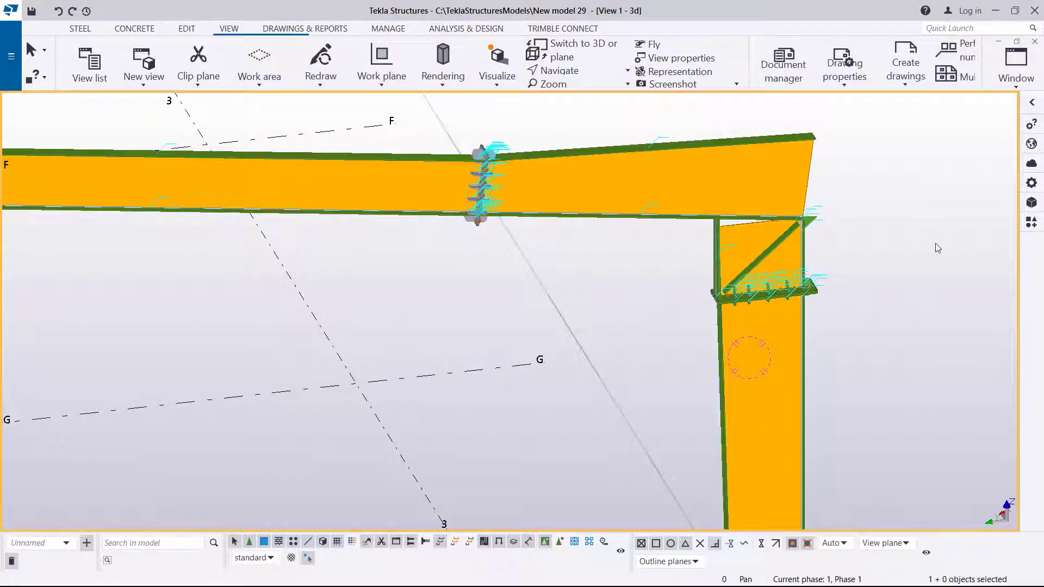
Try the PEB Member Updater on the mirrored frame members and undo the update
left_click(1036, 107)
scroll(898, 306, "down", 3)
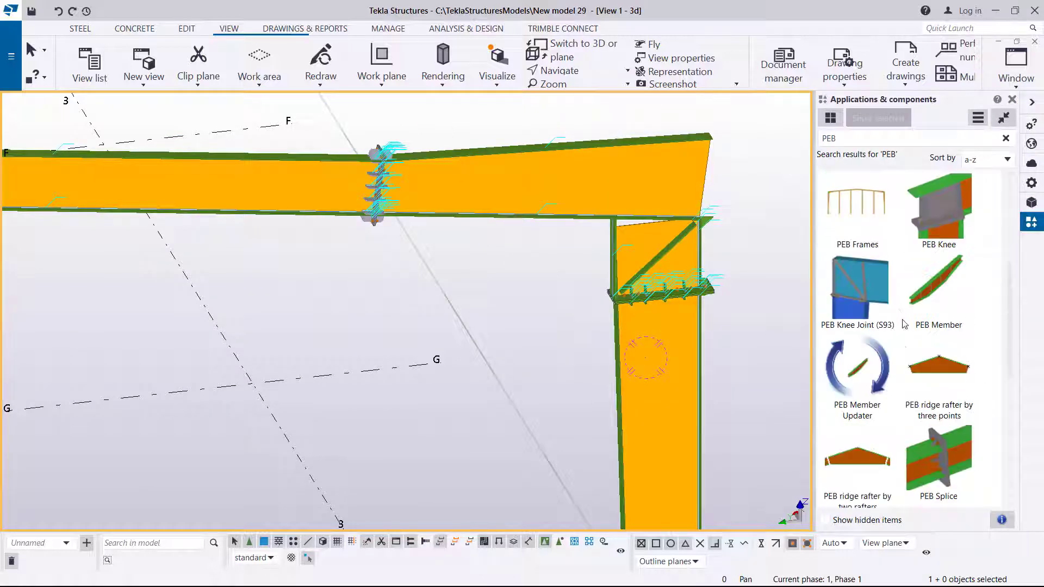
left_click(858, 364)
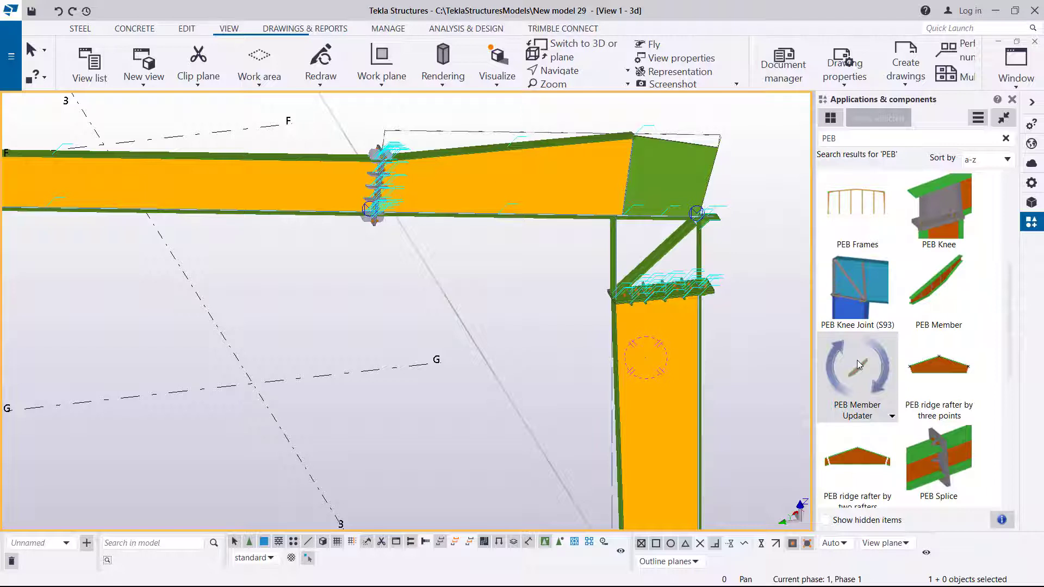
left_click(58, 11)
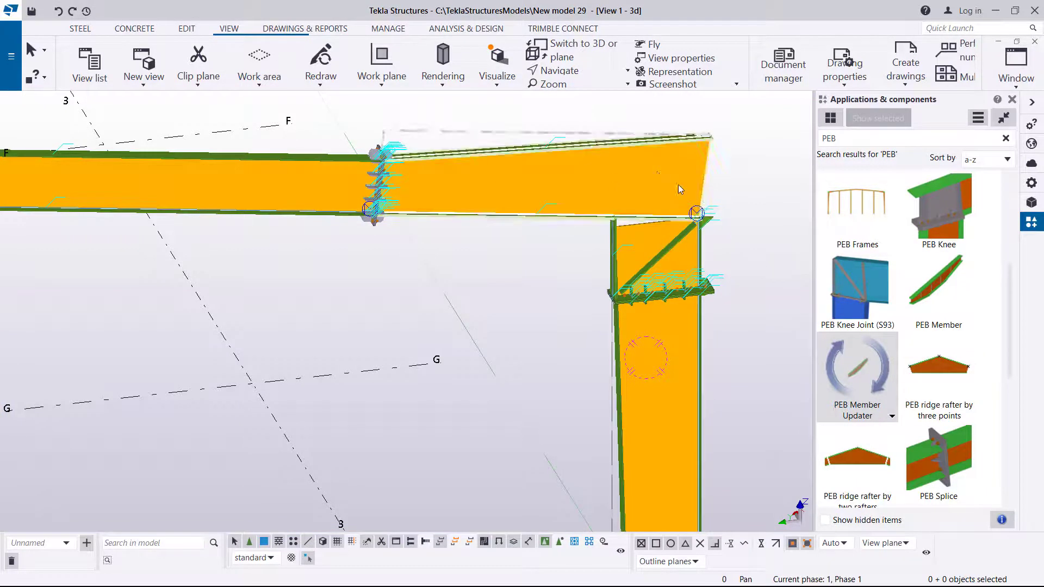
Modify the mirrored tapered rafter's PEB member so its section rotation uses the downward-pointing orientation
left_click(587, 174)
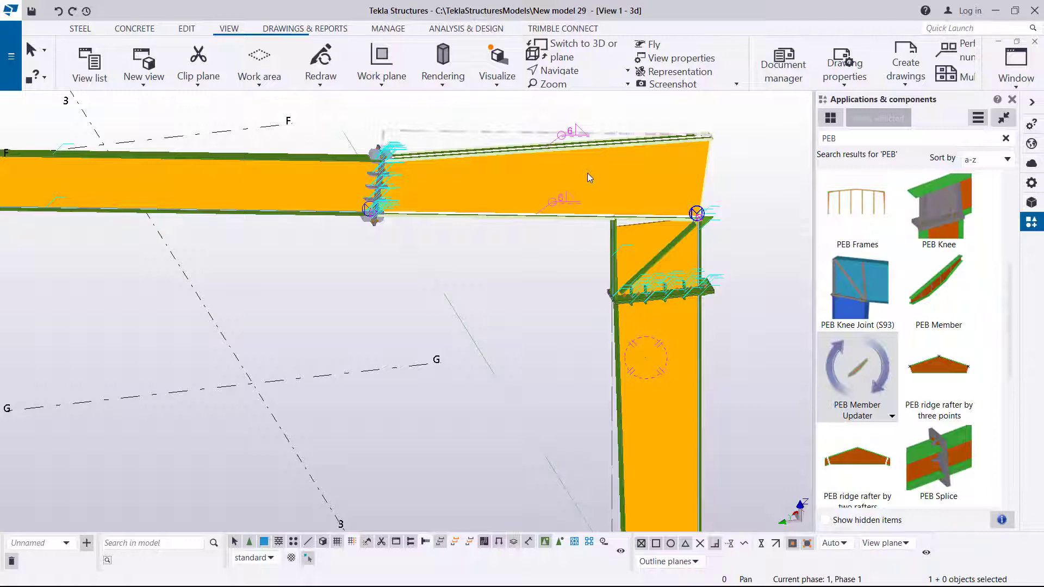
double_click(589, 177)
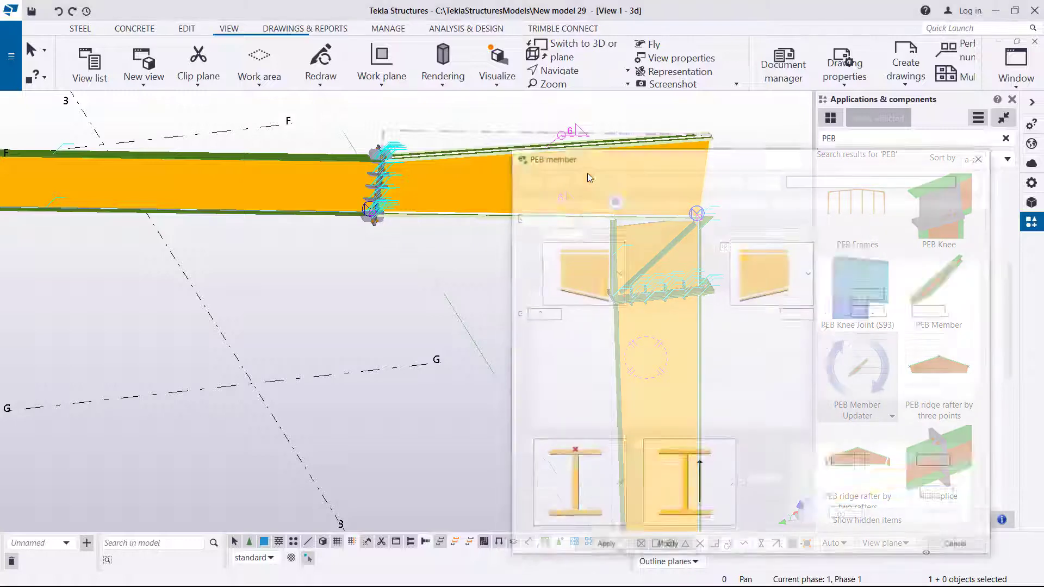
left_click_drag(712, 160, 277, 56)
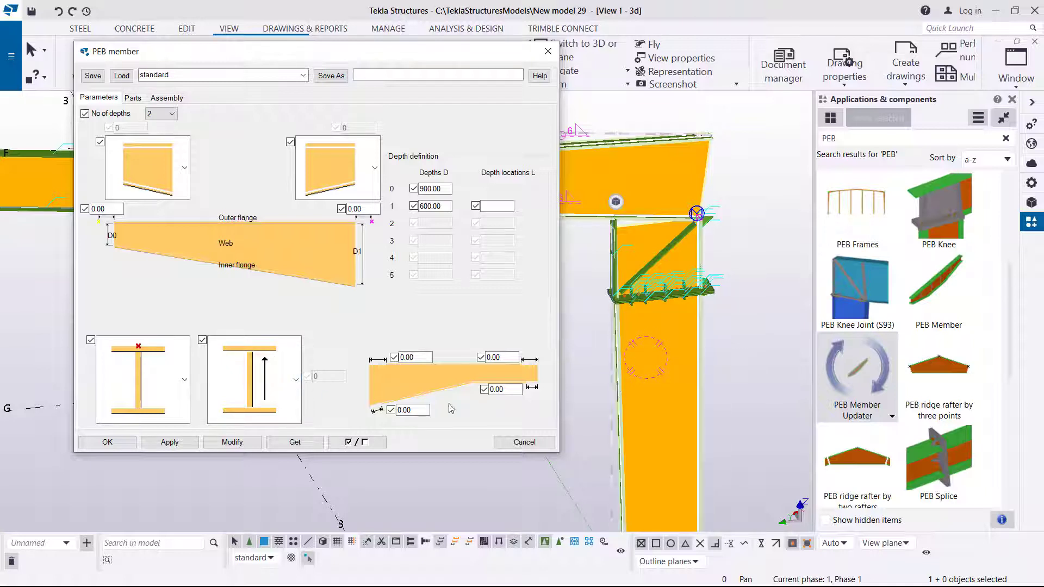
left_click(298, 398)
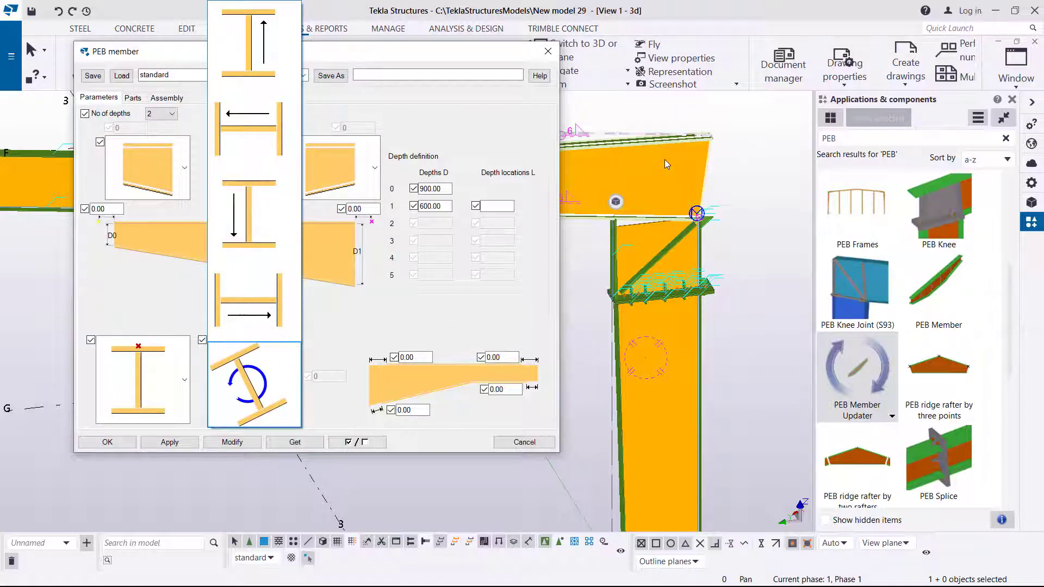
left_click(240, 220)
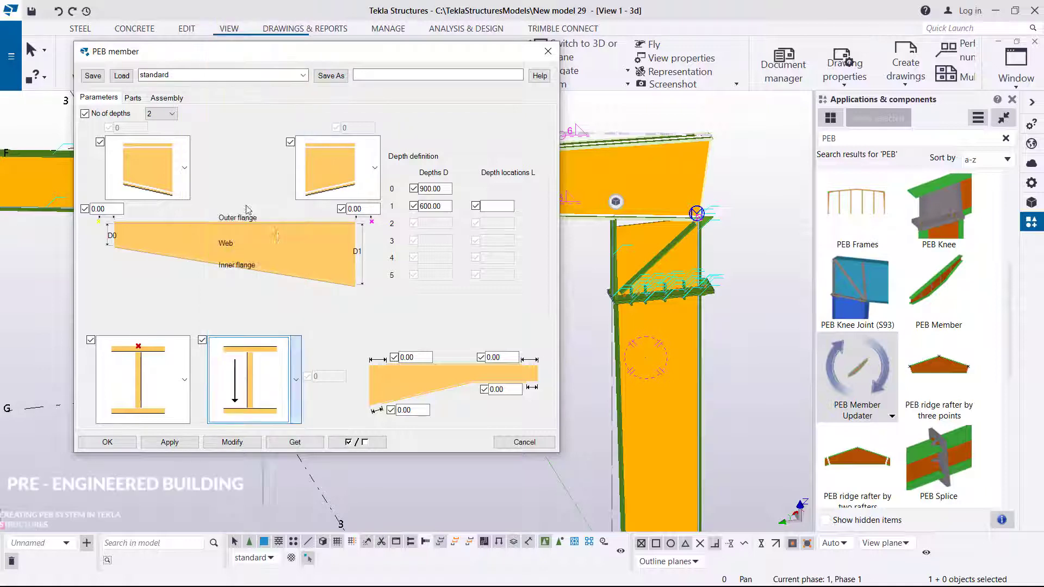
left_click(232, 443)
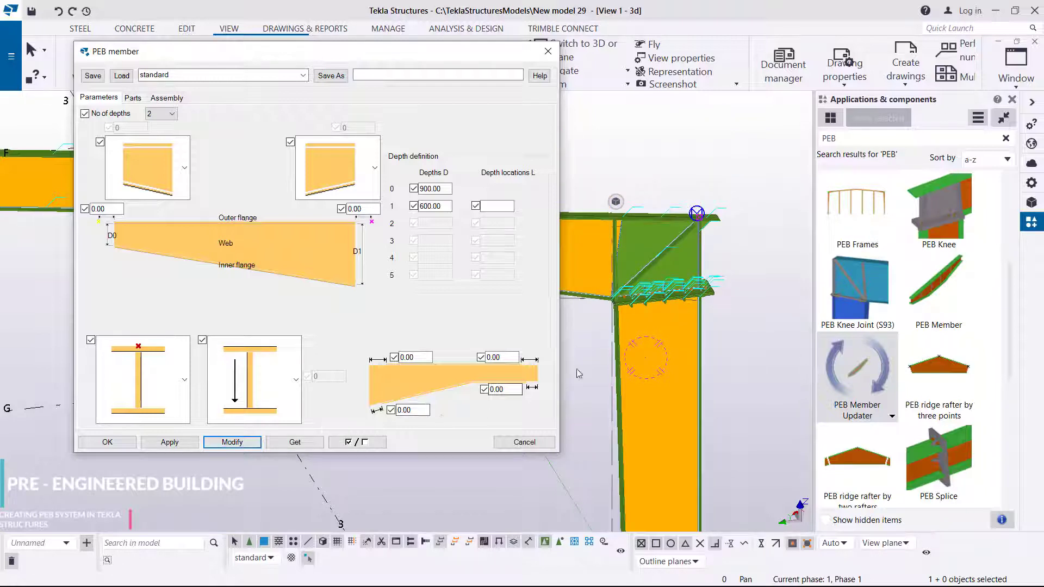
Change the adjoining 600 mm deep mirrored rafter's section rotation to the downward-pointing orientation, modify it and close its properties
scroll(739, 349, "down", 5)
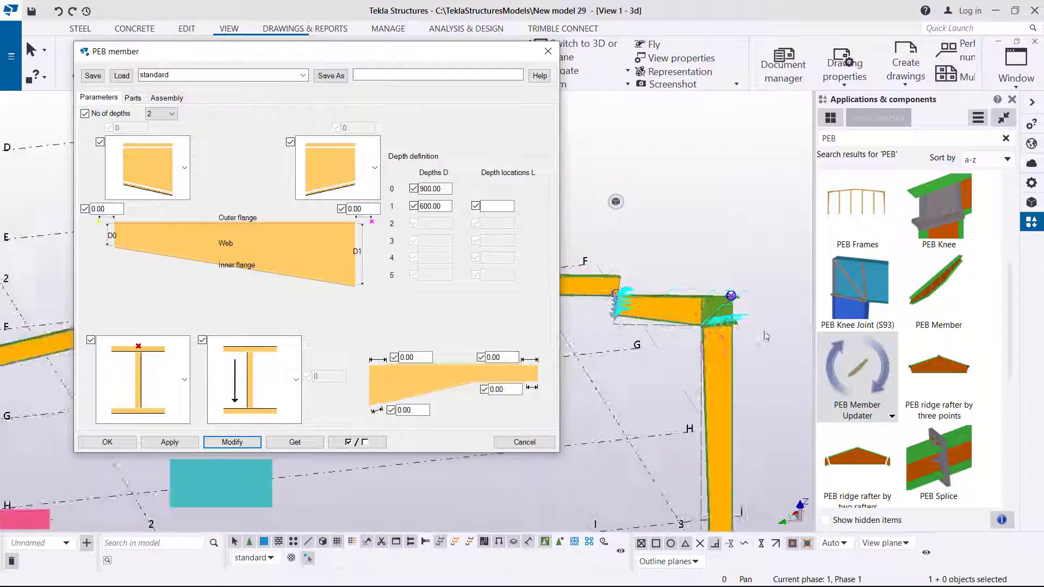
scroll(625, 302, "up", 2)
scroll(704, 355, "up", 3)
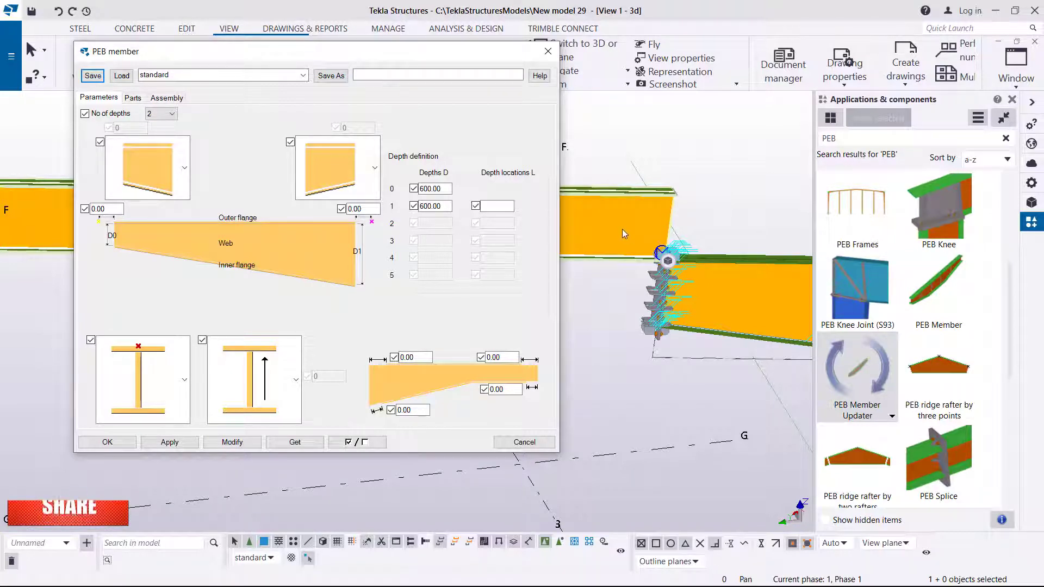
left_click(298, 398)
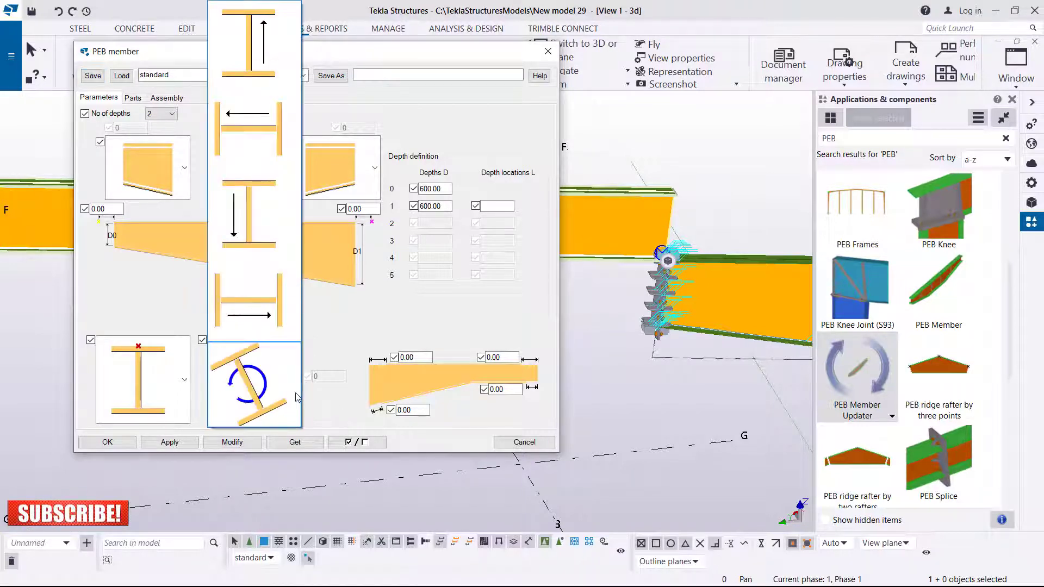
left_click(261, 228)
left_click(224, 443)
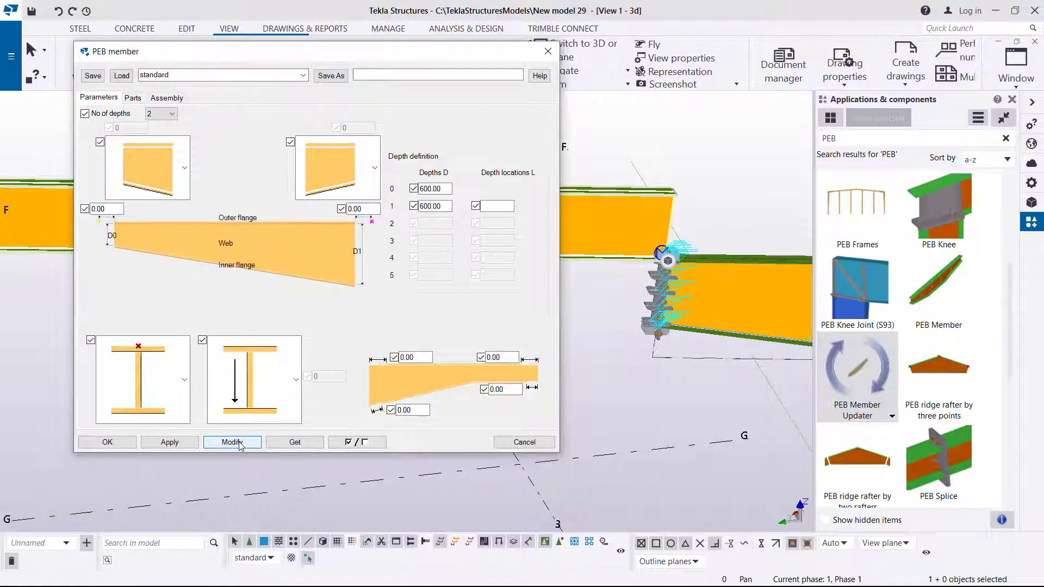
left_click(107, 442)
Set the view rotation point at the mirrored rafter's upper end and examine the ridge gap between the two half frames
scroll(648, 275, "down", 3)
scroll(651, 272, "down", 3)
scroll(255, 261, "up", 3)
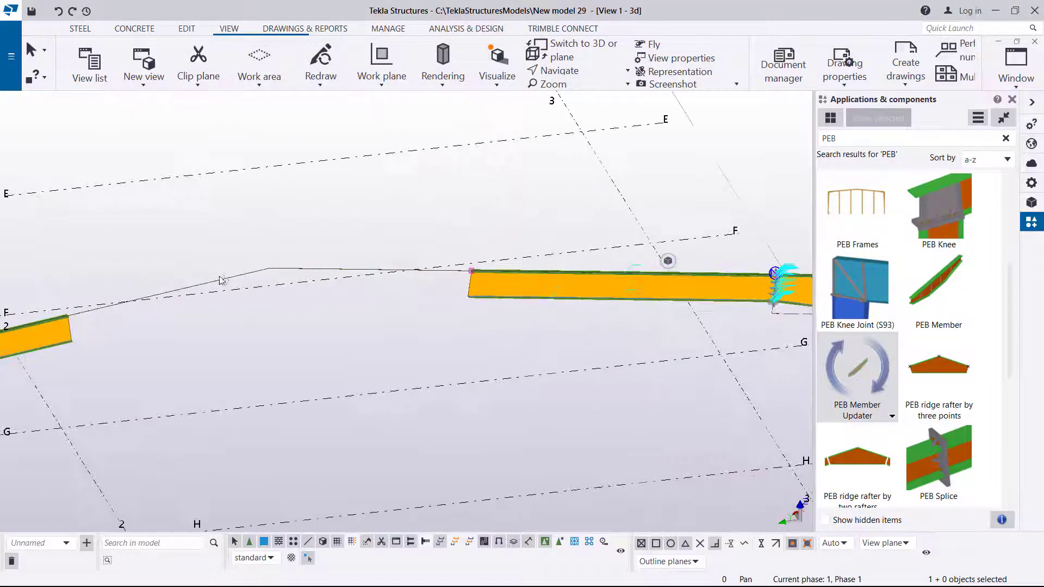
left_click(1031, 103)
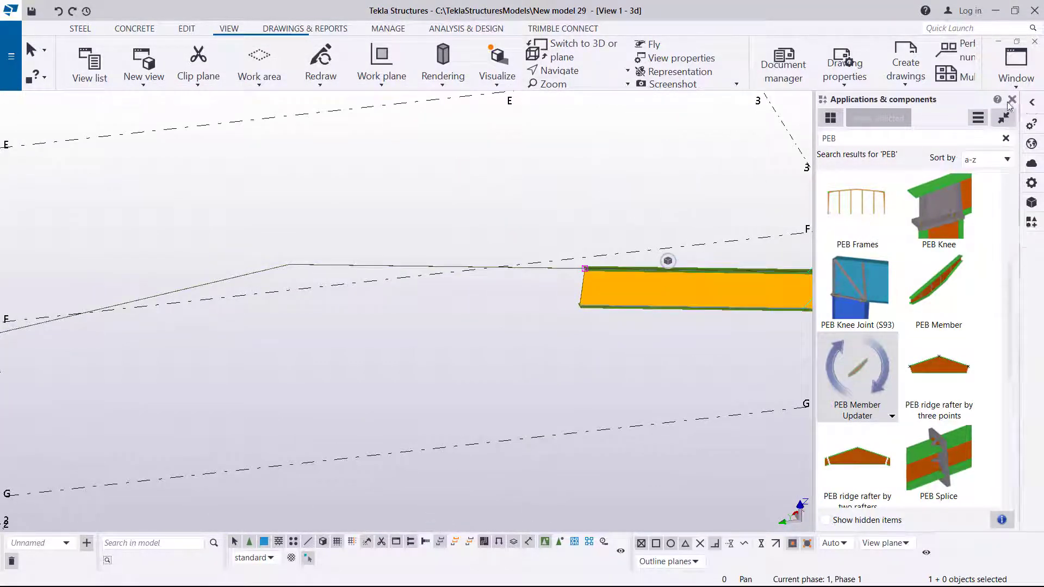
left_click(588, 70)
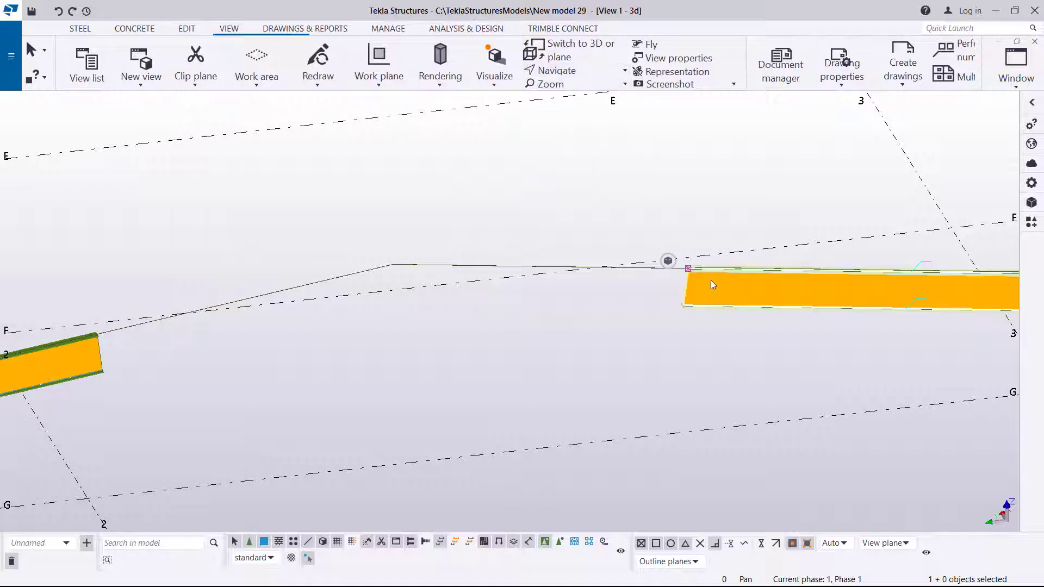
left_click(588, 72)
left_click(592, 94)
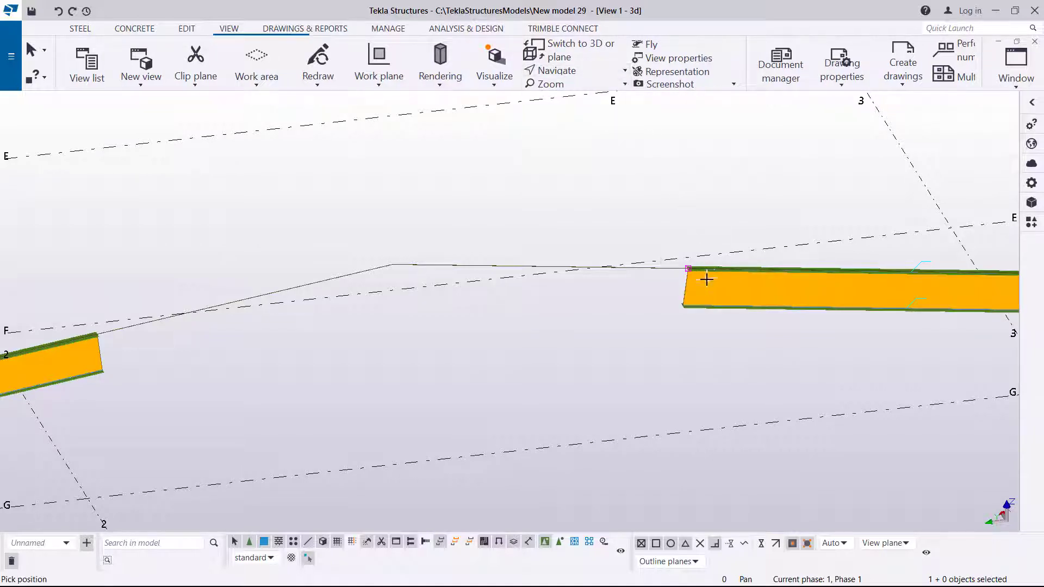
left_click_drag(706, 280, 713, 244)
right_click(479, 175)
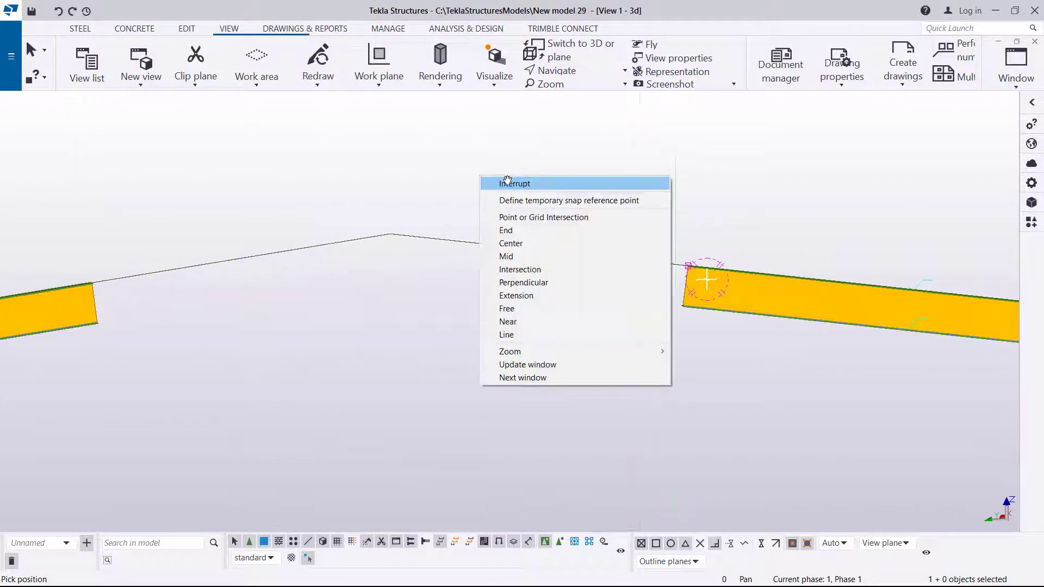
left_click(501, 180)
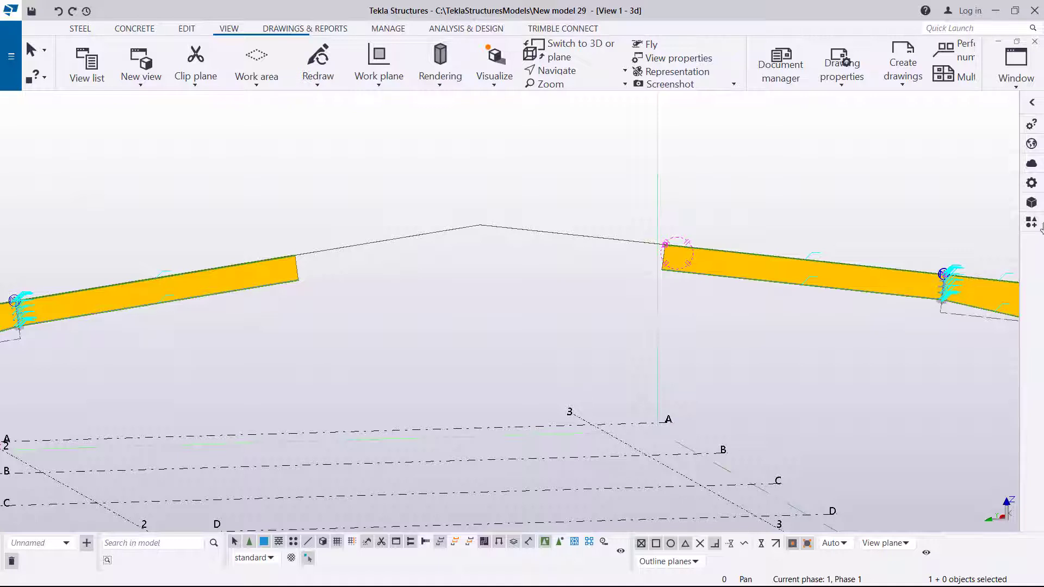
Create a PEB ridge rafter by two rafters with 10.00 mm end gaps, picking the left rafter first and the right rafter second
left_click(1031, 103)
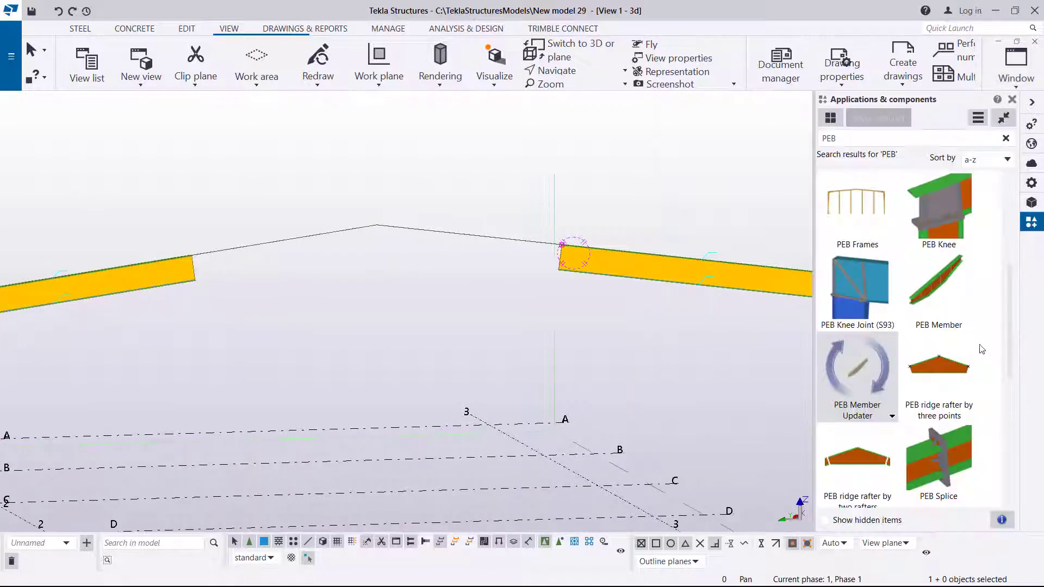
scroll(921, 384, "down", 3)
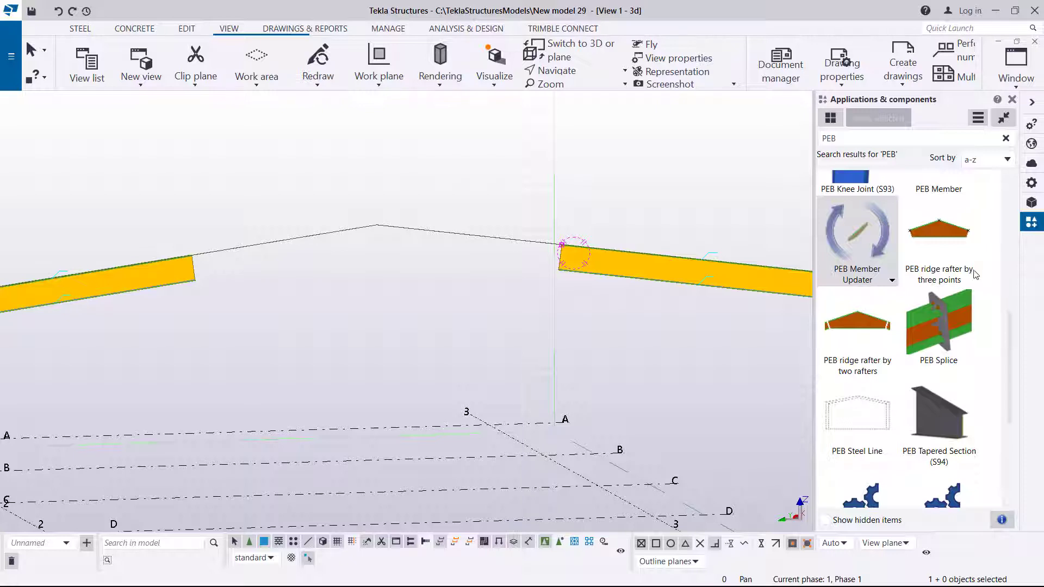
left_click(863, 340)
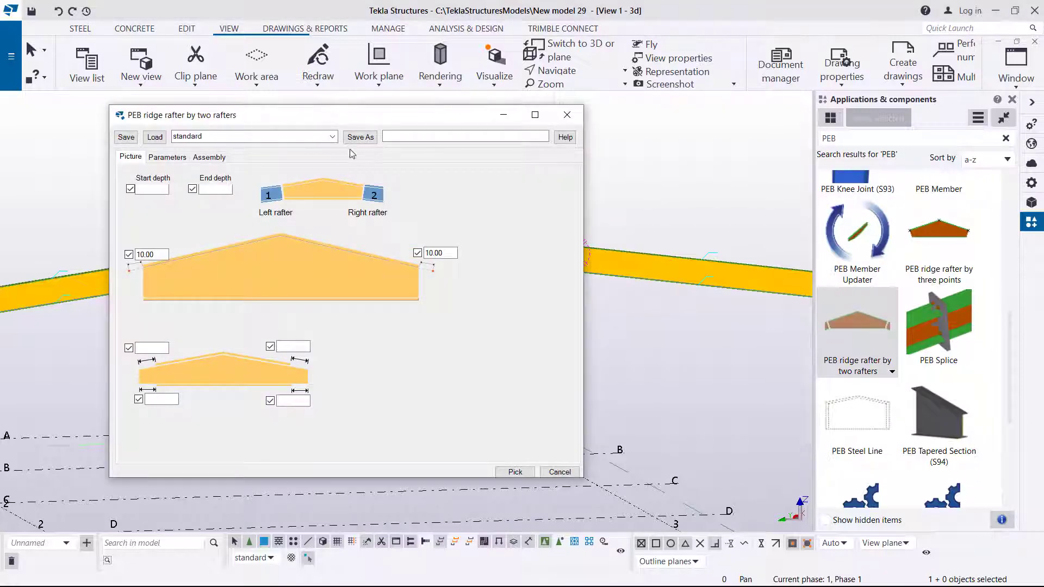
left_click_drag(334, 120, 376, 383)
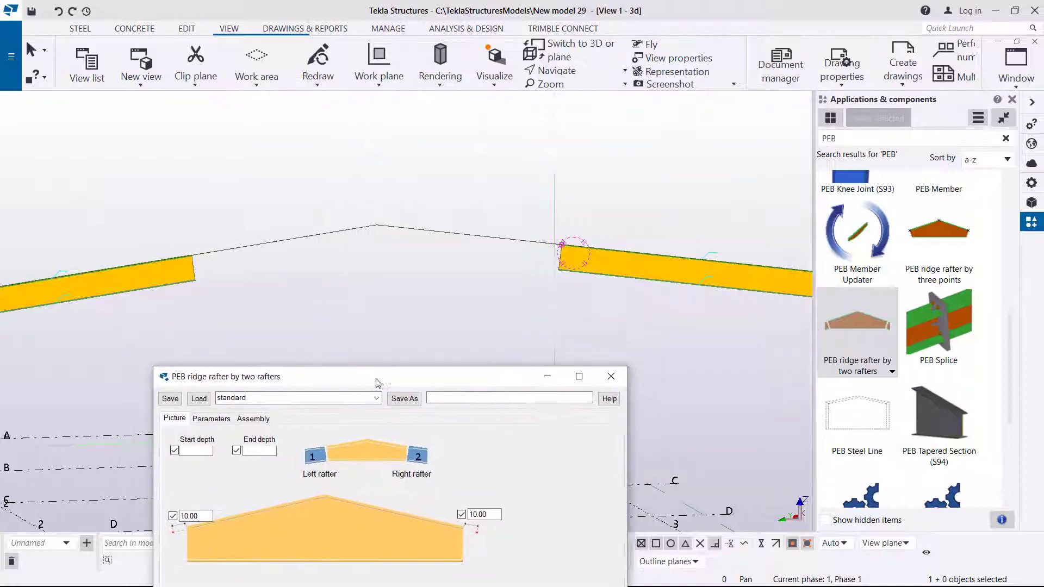
left_click_drag(417, 346, 560, 113)
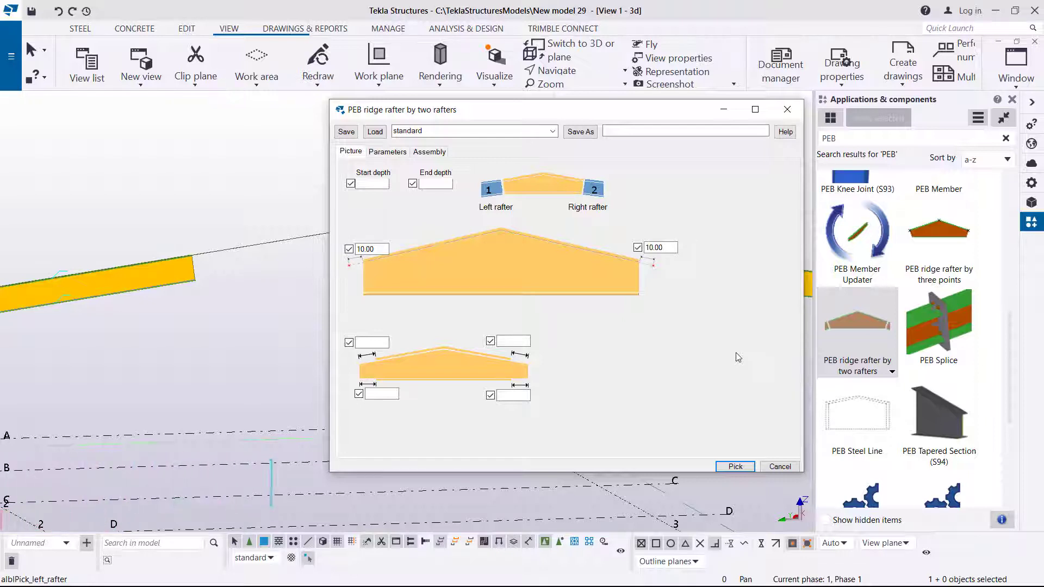
left_click(176, 277)
left_click_drag(681, 122, 533, 360)
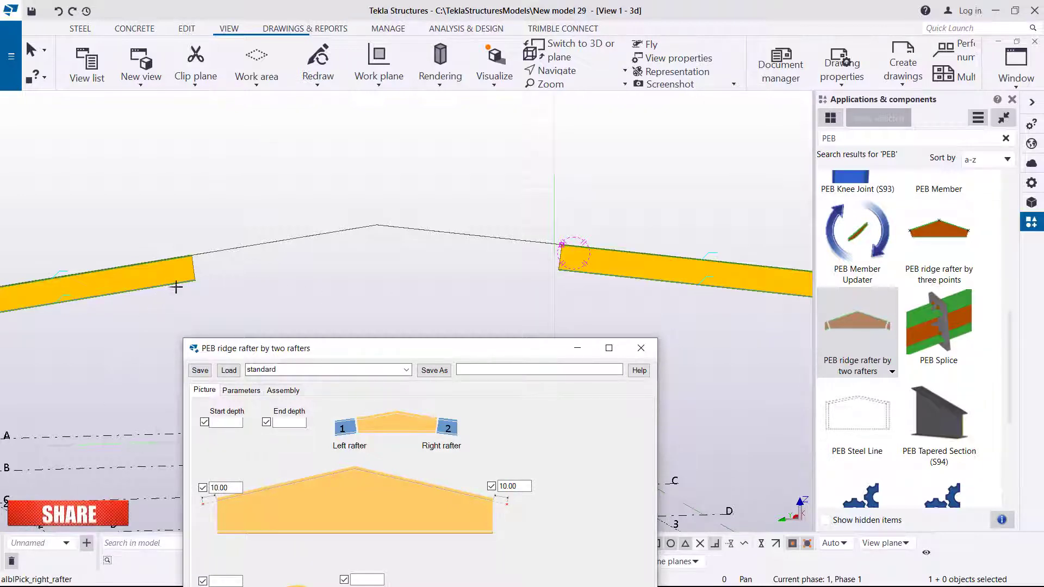
left_click(586, 264)
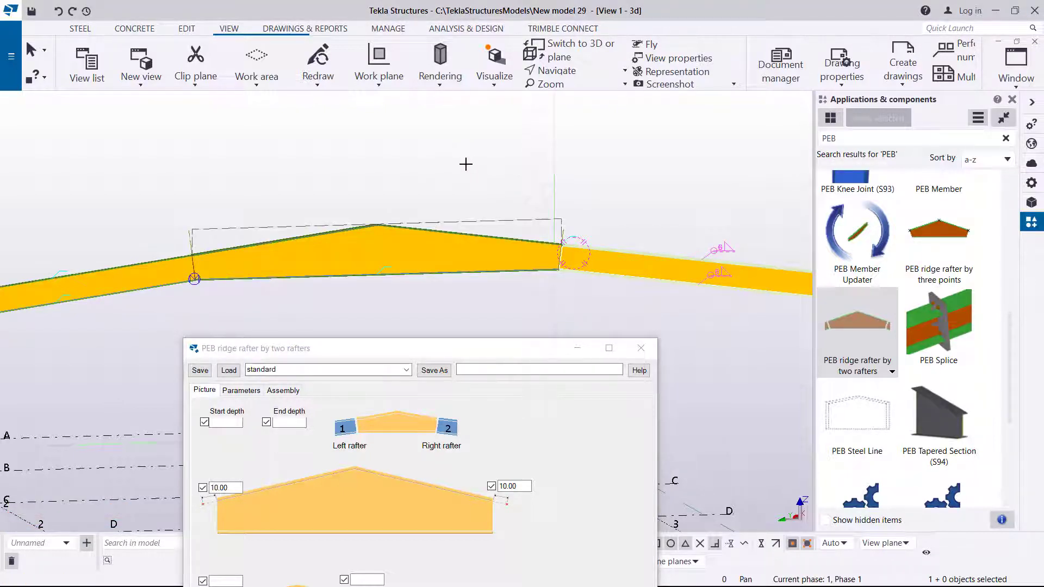
right_click(465, 158)
left_click(506, 155)
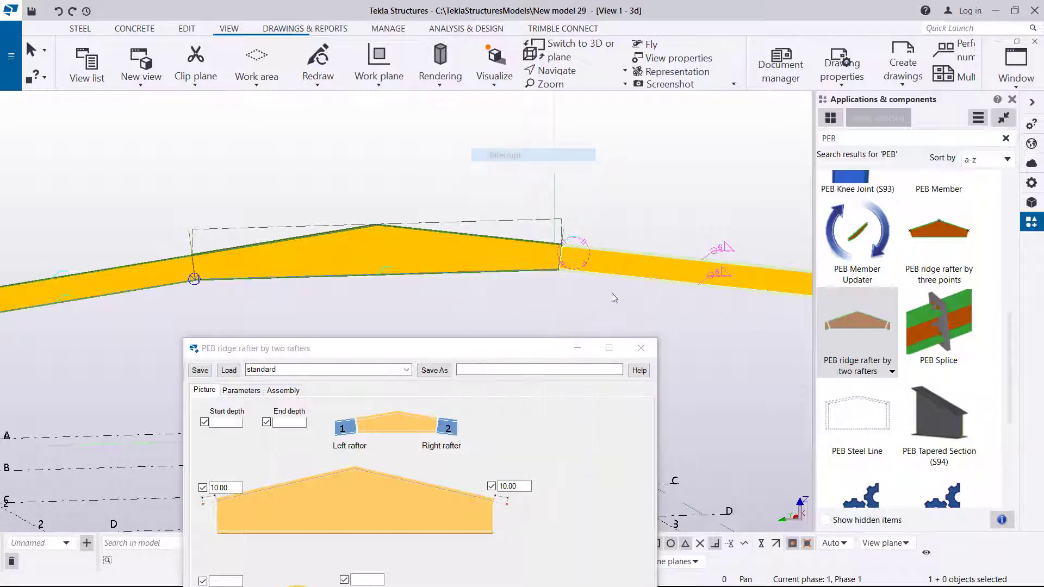
left_click(641, 349)
Update the model view and inspect the joint between the ridge rafter and the mirrored rafter
scroll(414, 250, "up", 3)
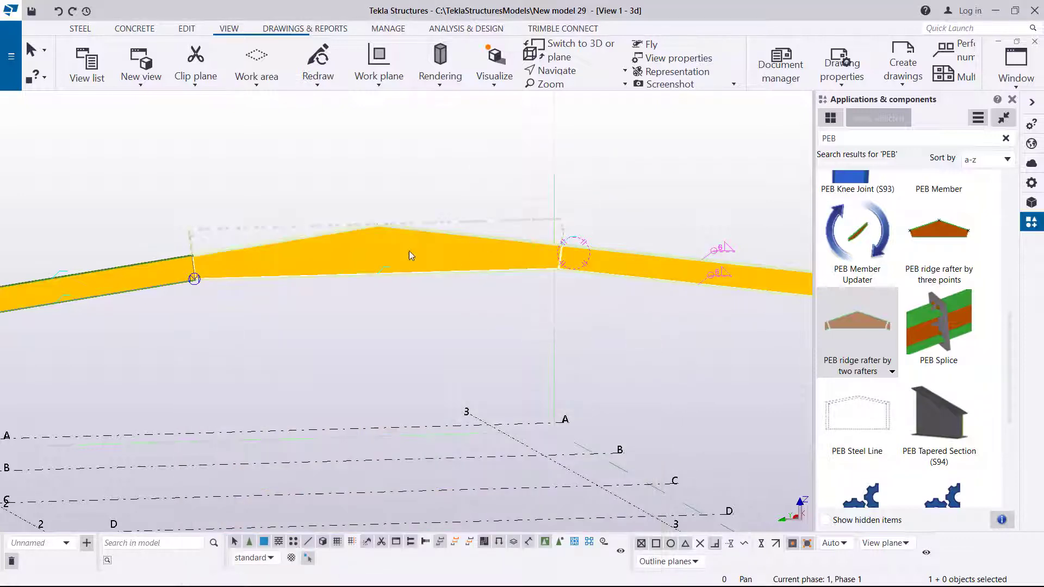
right_click(699, 174)
left_click(753, 243)
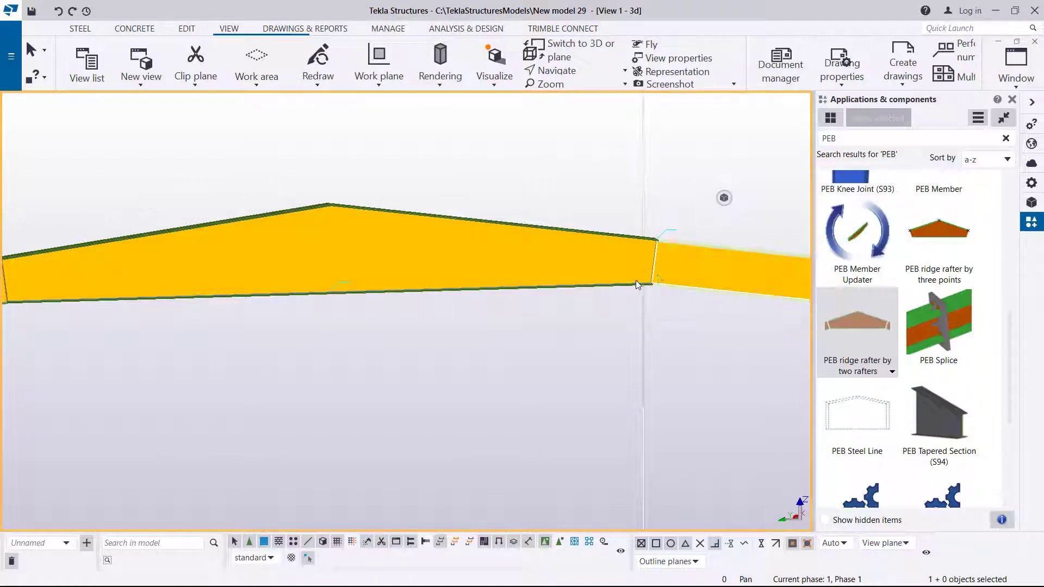
scroll(683, 230, "up", 6)
scroll(663, 174, "up", 2)
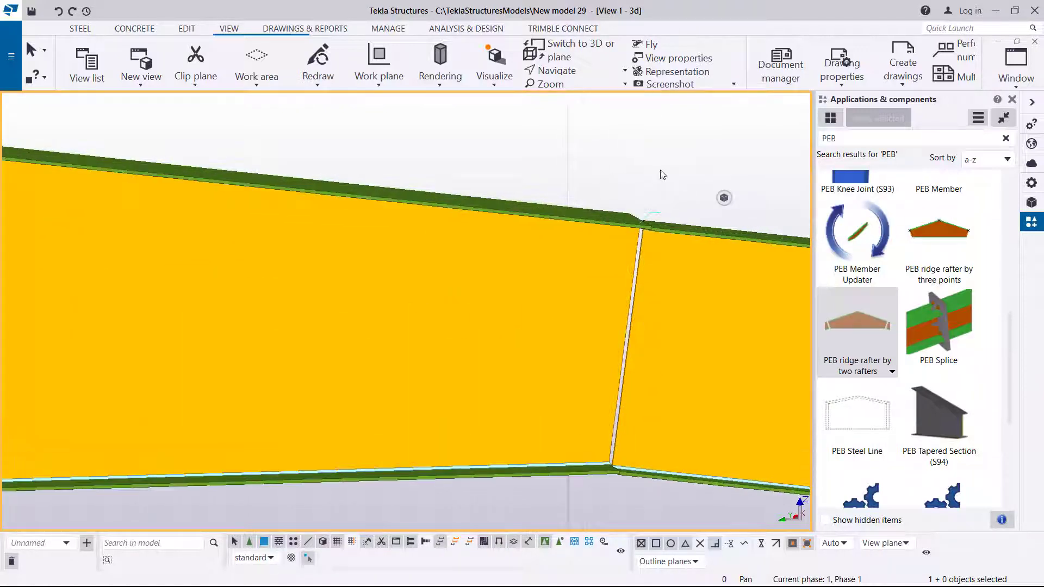
scroll(661, 179, "up", 4)
scroll(644, 236, "down", 3)
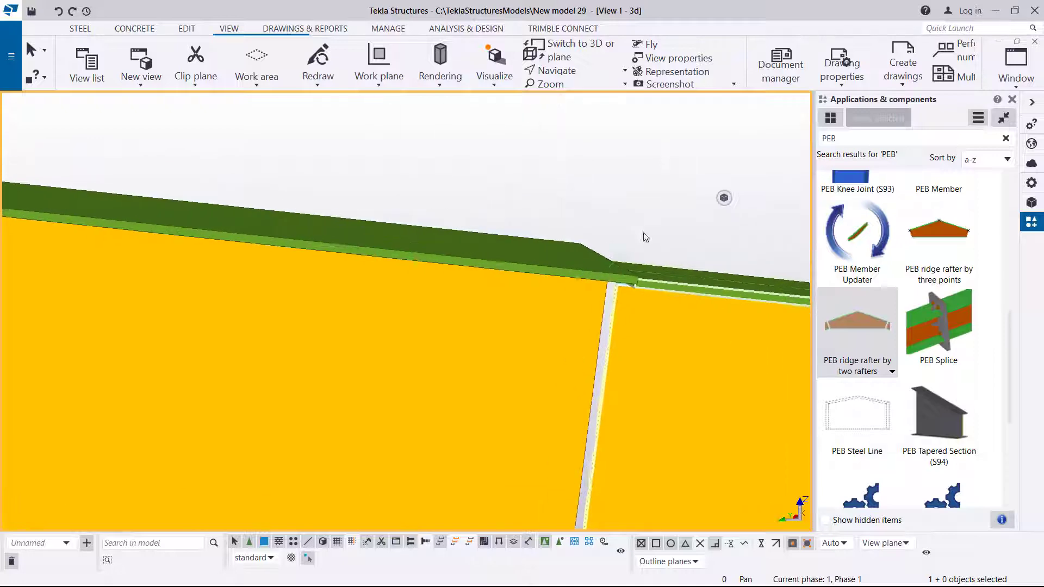
Try a PEB Splice at the left ridge joint, picking the ridge rafter as main part and the left rafter as secondary
scroll(634, 220, "down", 5)
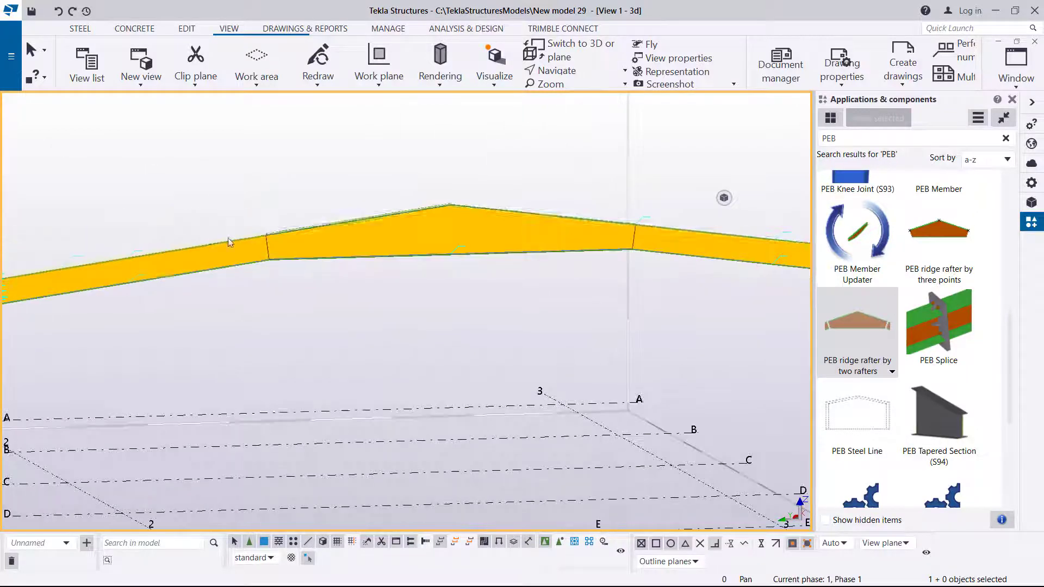
scroll(265, 247, "up", 3)
scroll(328, 231, "up", 8)
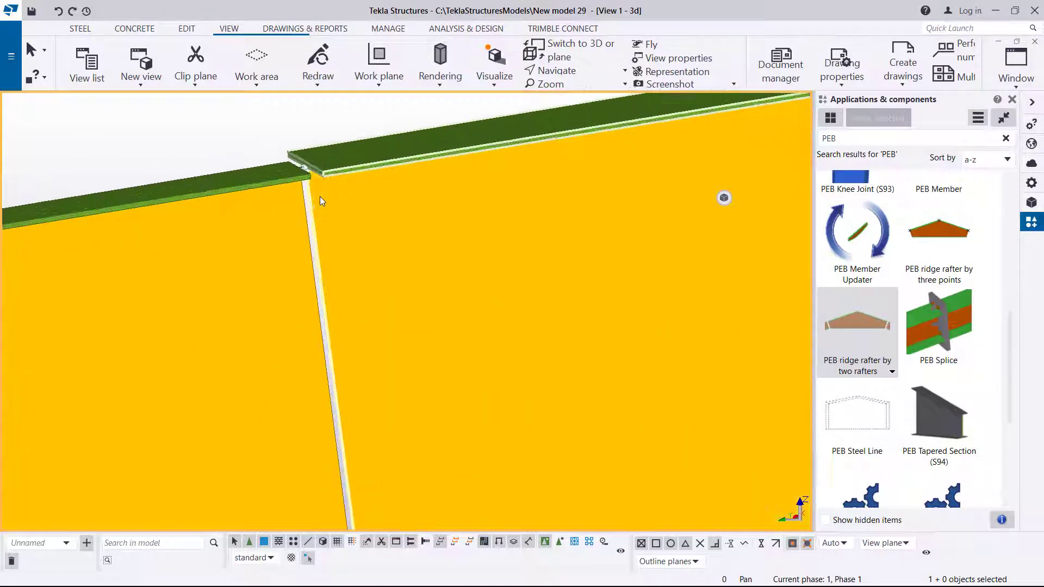
scroll(309, 168, "up", 3)
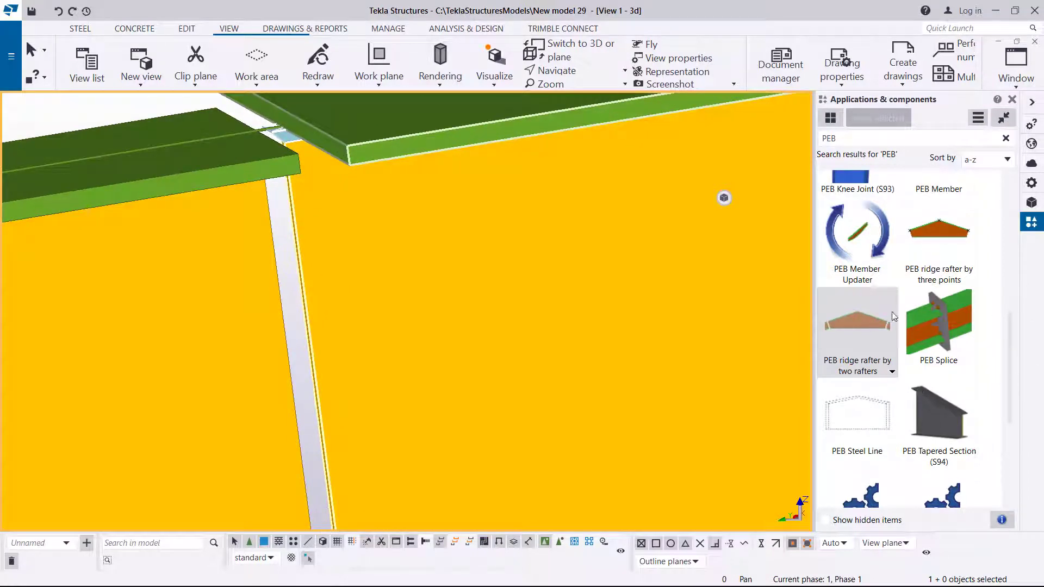
scroll(894, 316, "up", 3)
scroll(933, 310, "up", 6)
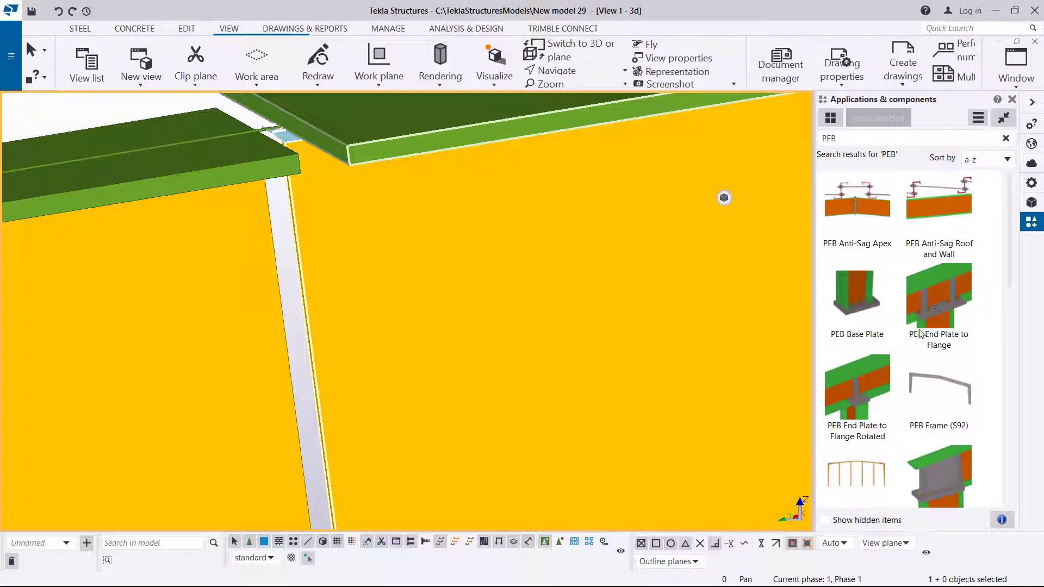
scroll(921, 334, "down", 10)
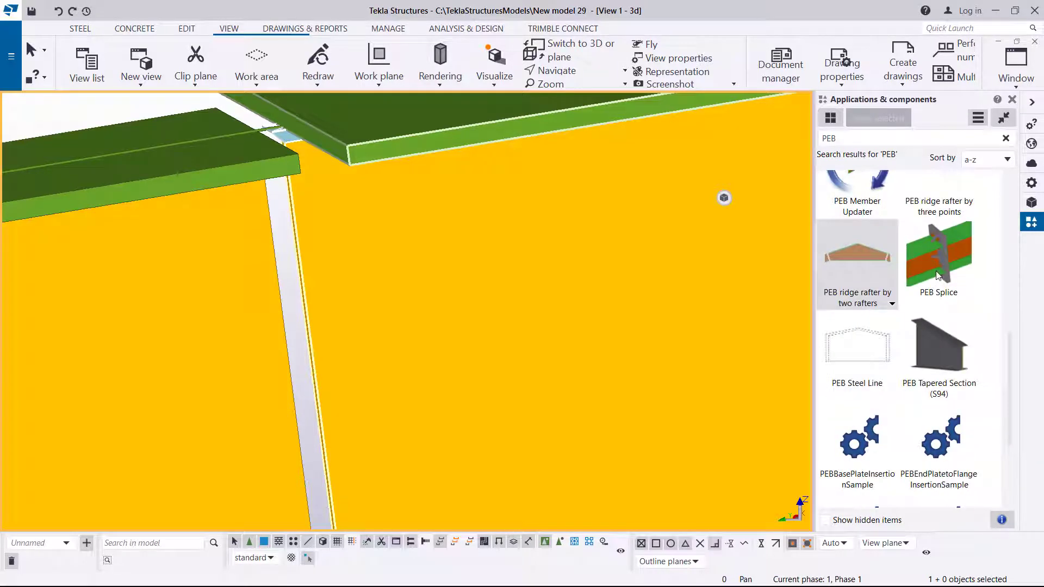
left_click(937, 274)
scroll(353, 228, "down", 5)
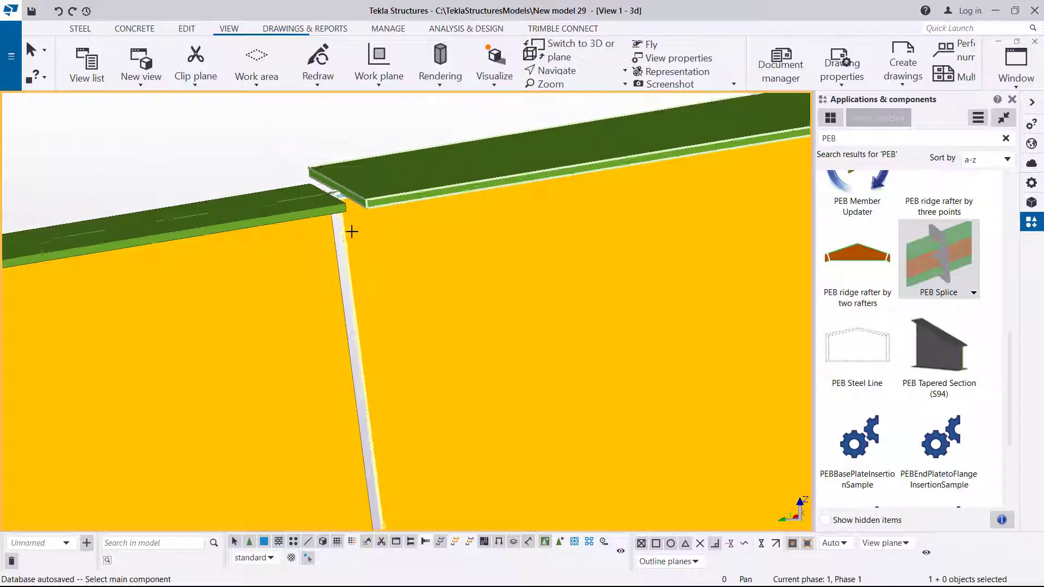
left_click(412, 283)
left_click(342, 310)
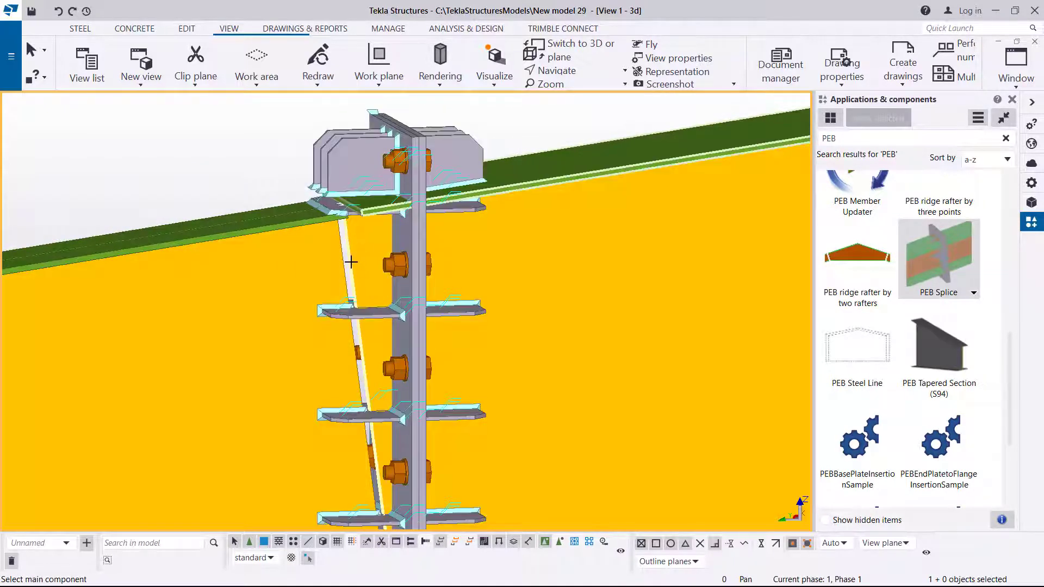
right_click(140, 138)
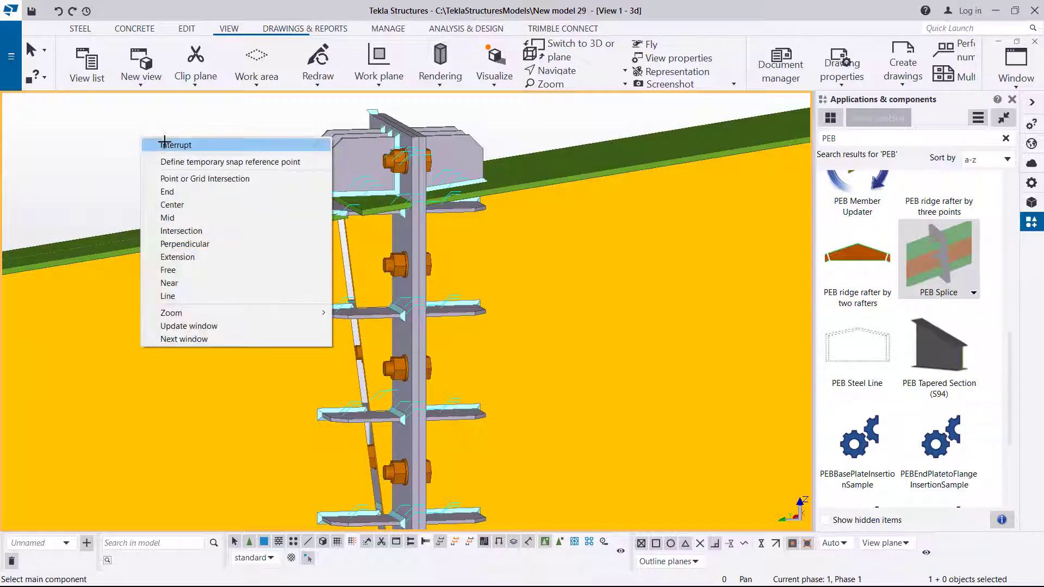
left_click(165, 144)
Compare both ridge rafter joints and delete the vertical splice at the left joint
scroll(211, 265, "down", 5)
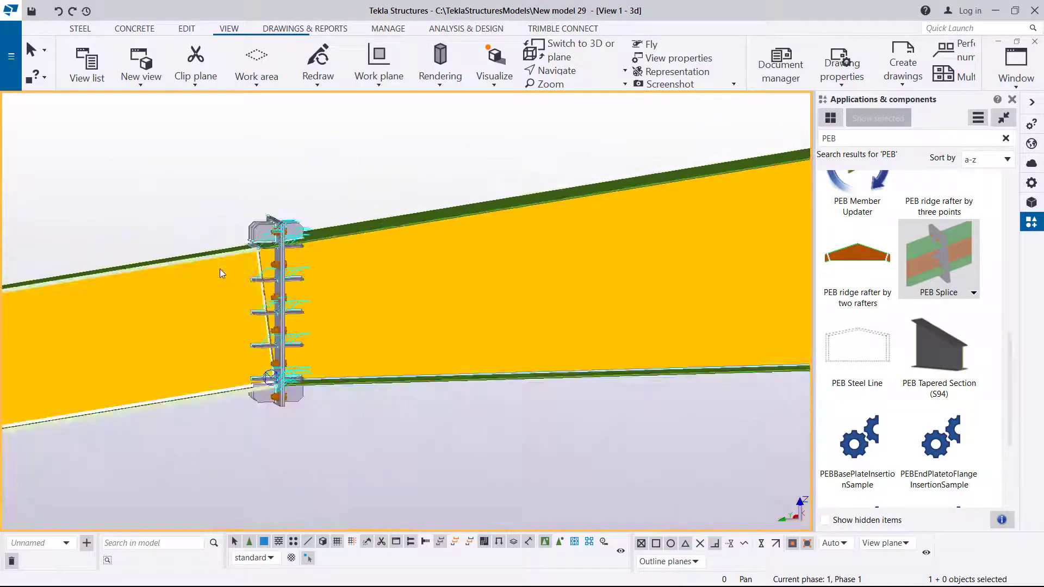
scroll(220, 268, "down", 5)
scroll(131, 275, "down", 2)
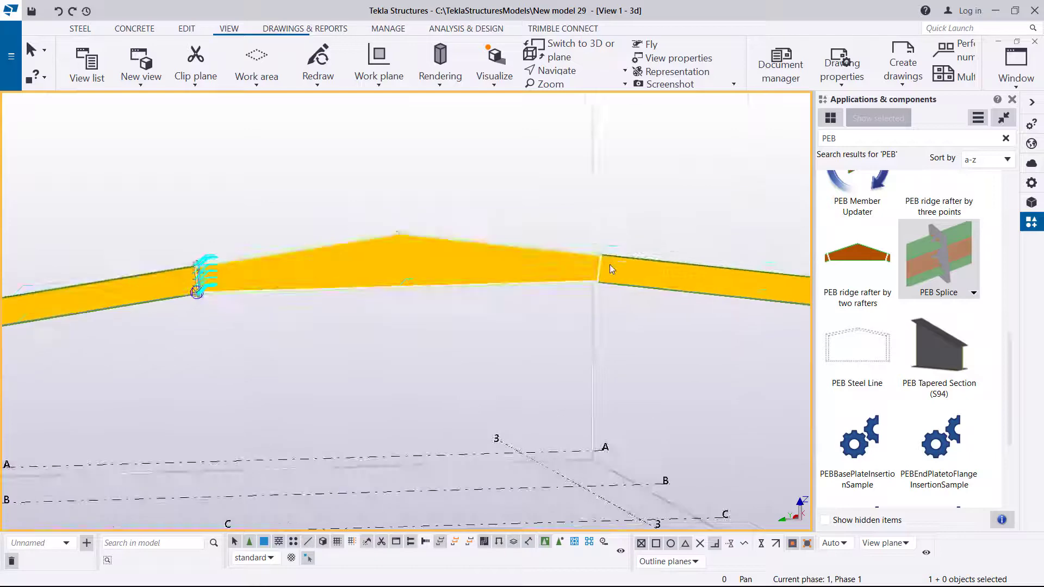
scroll(611, 265, "up", 3)
scroll(680, 277, "down", 3)
scroll(126, 281, "up", 5)
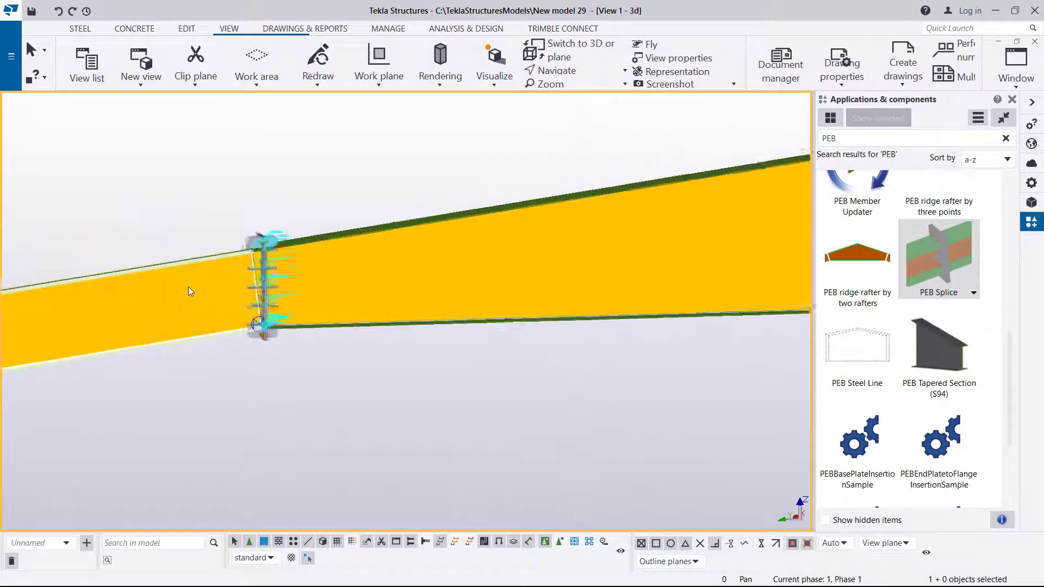
scroll(239, 267, "up", 3)
left_click(275, 222)
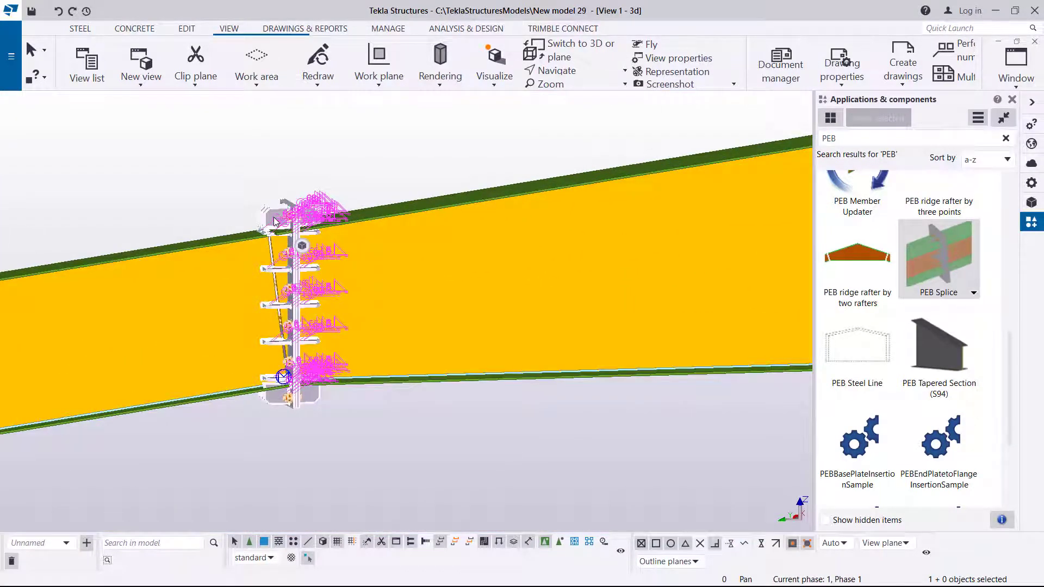
key("Delete")
Try a PEB Splice at the right ridge joint, picking the ridge rafter as main part and the right rafter as secondary
scroll(84, 321, "down", 5)
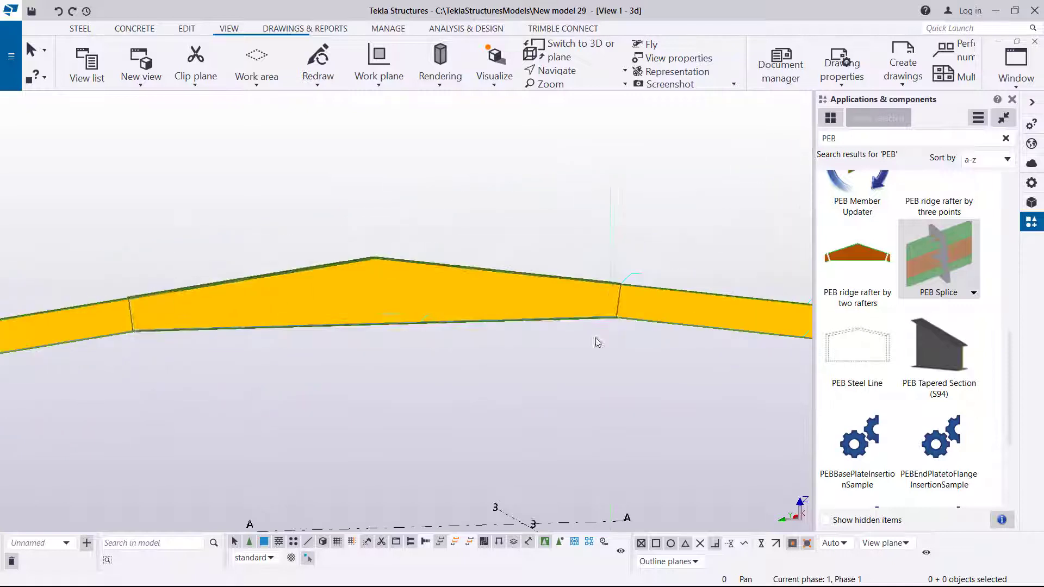
scroll(662, 263, "up", 4)
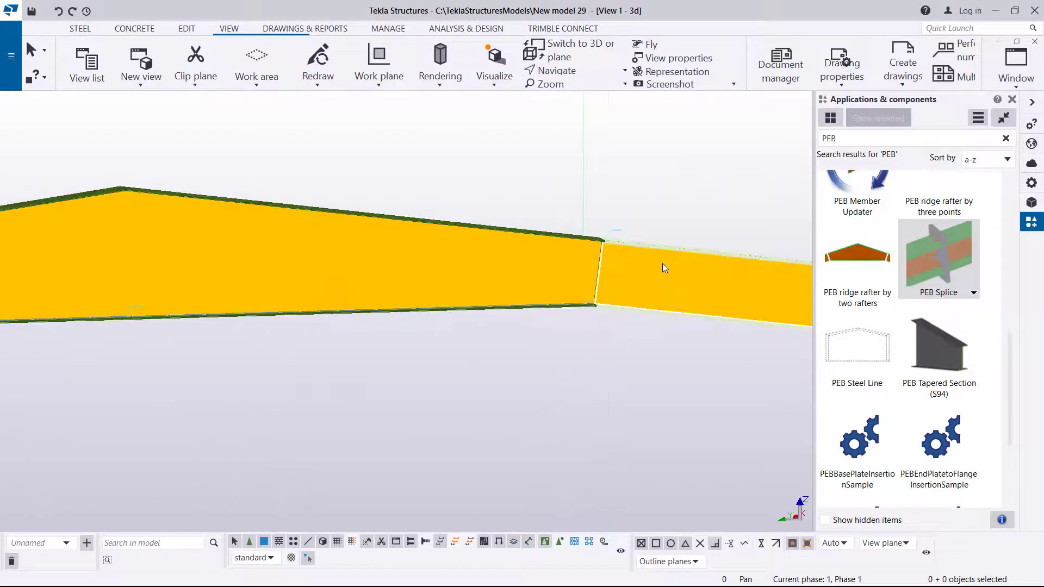
left_click(961, 262)
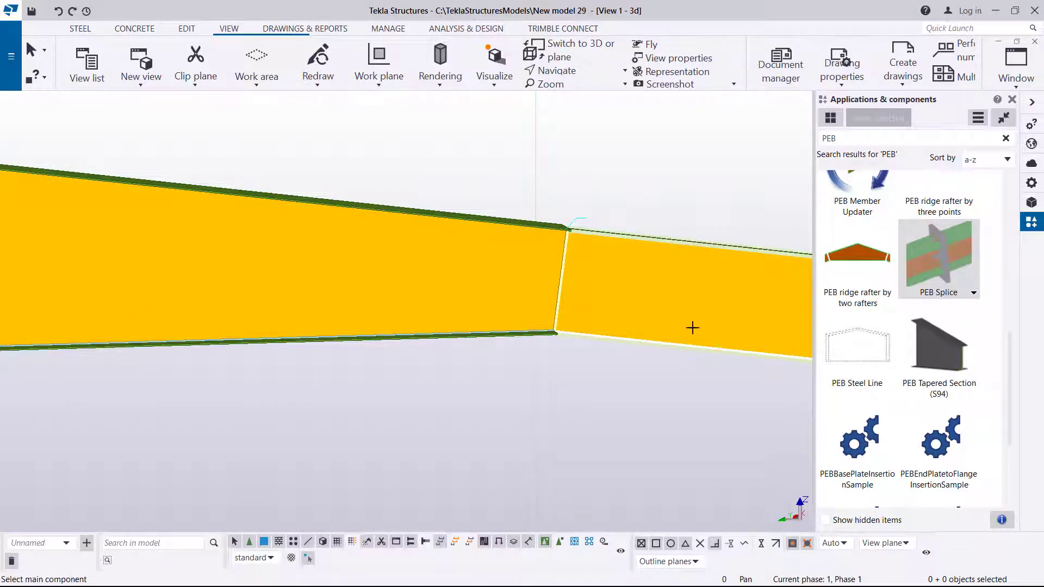
left_click(536, 265)
scroll(540, 262, "up", 2)
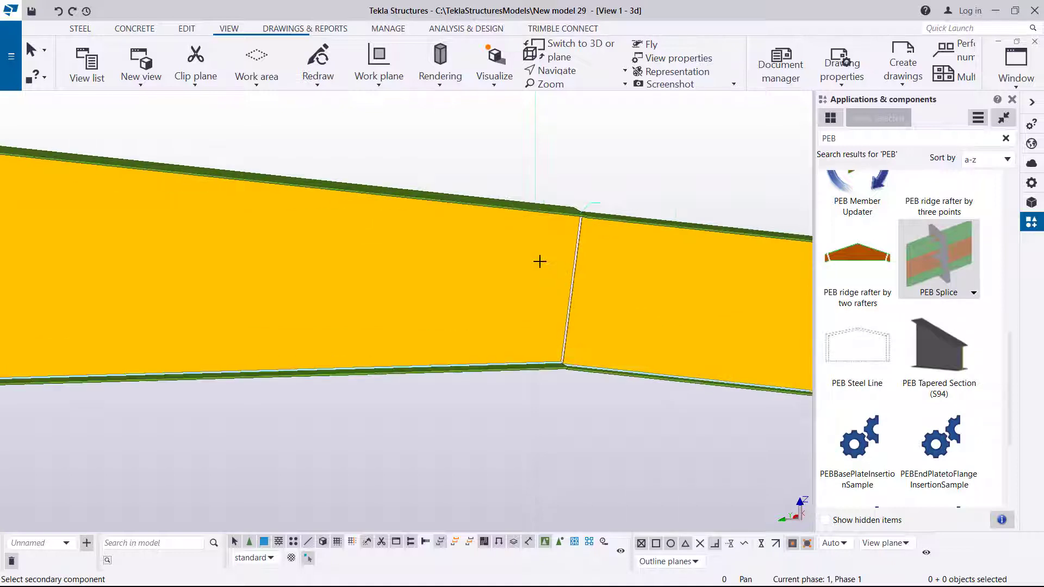
left_click(615, 261)
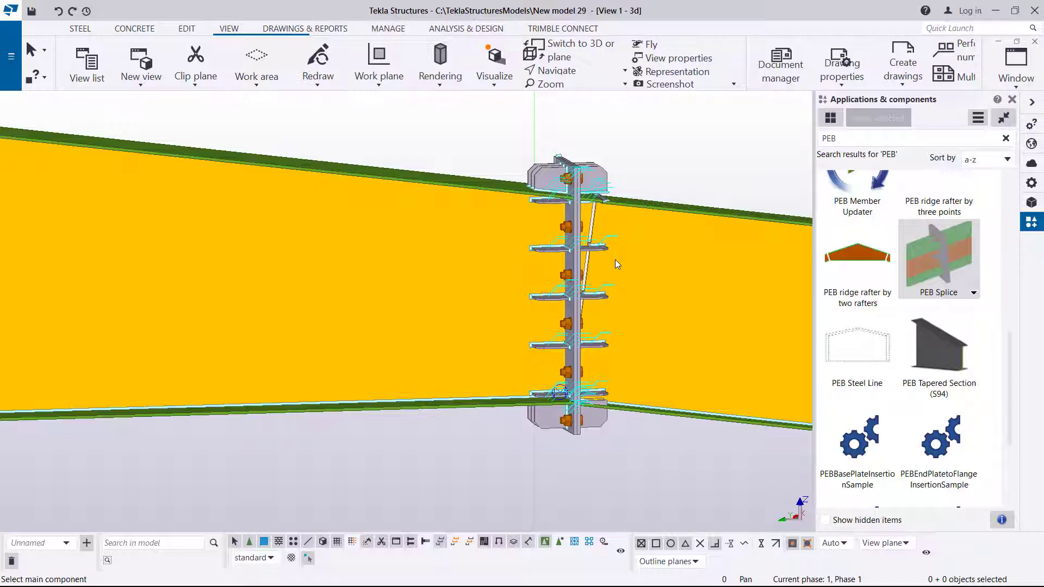
right_click(653, 153)
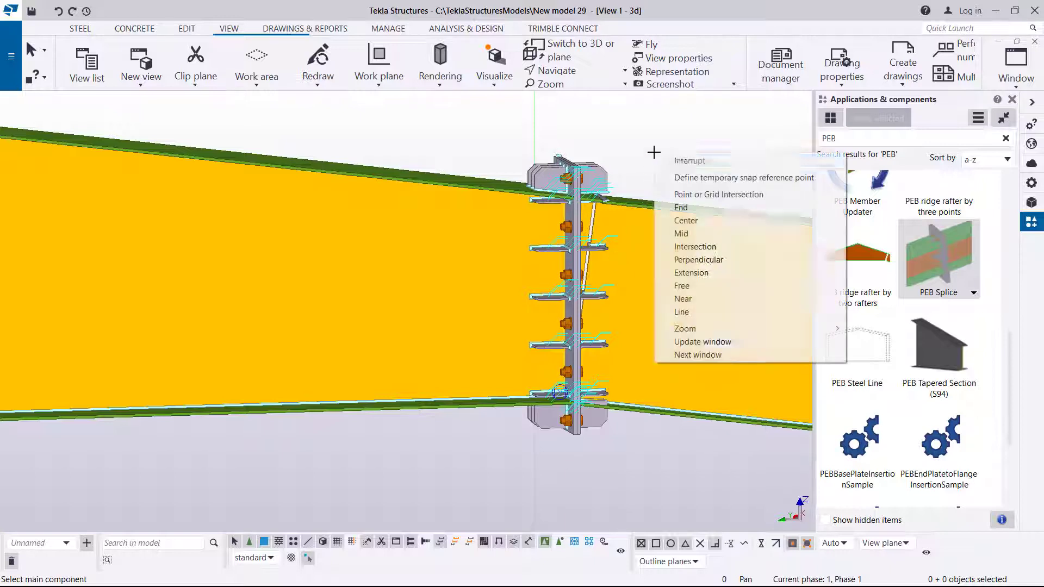
left_click(689, 158)
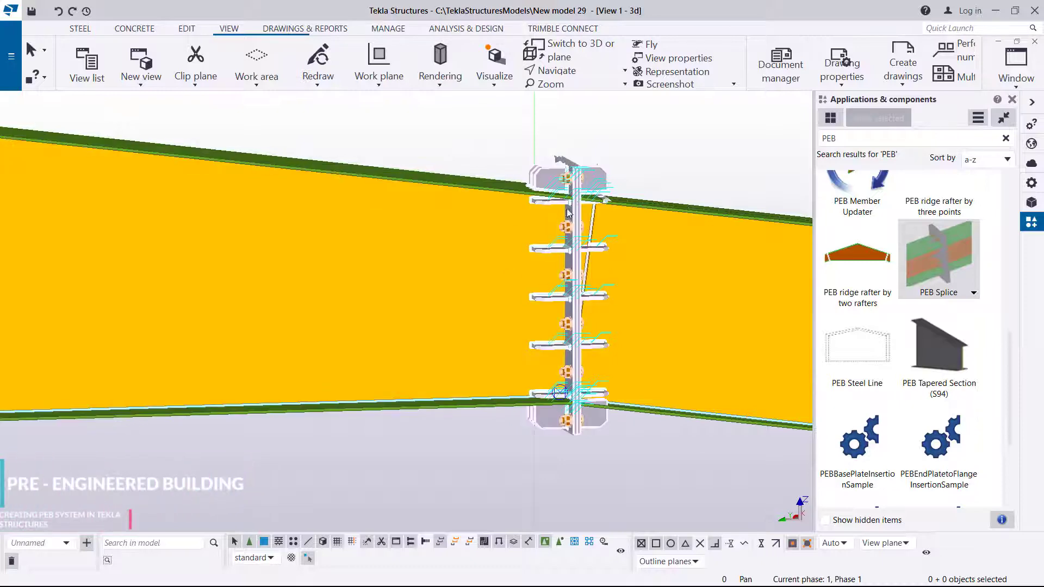
Inspect the splice plates at the right ridge joint and delete that splice
scroll(604, 189, "up", 2)
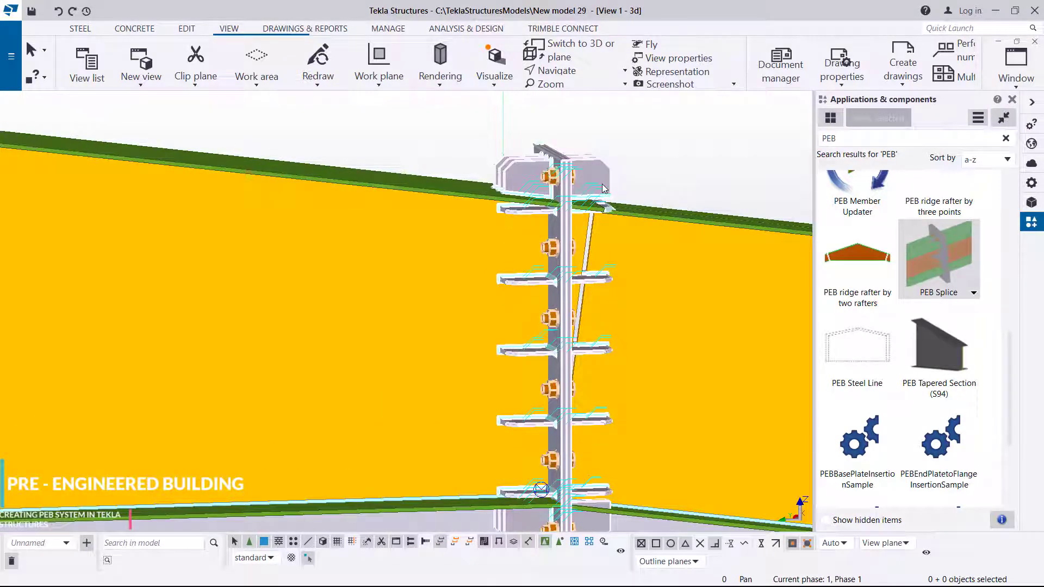
scroll(901, 305, "up", 3)
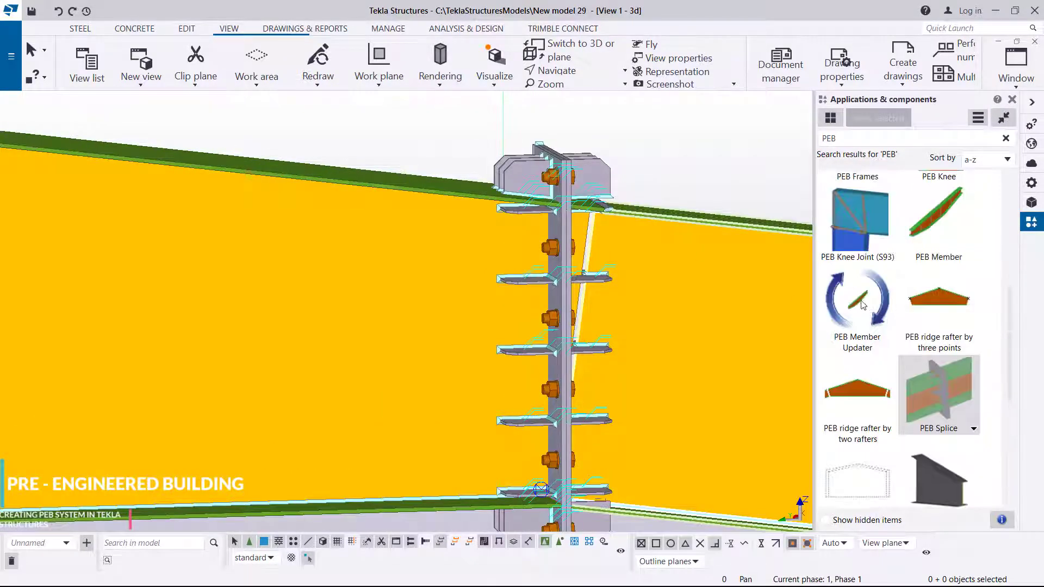
double_click(863, 298)
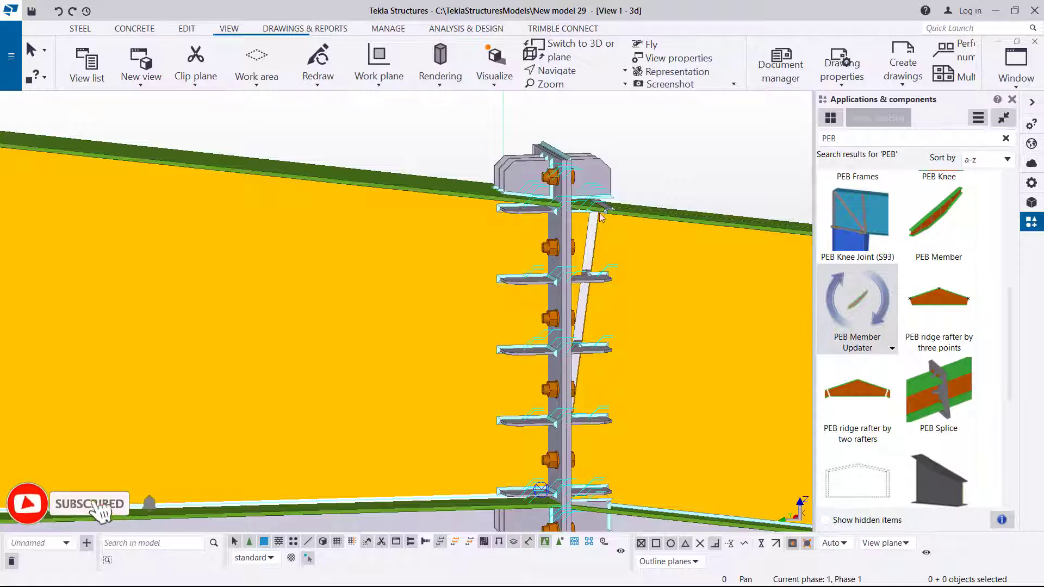
left_click(604, 168)
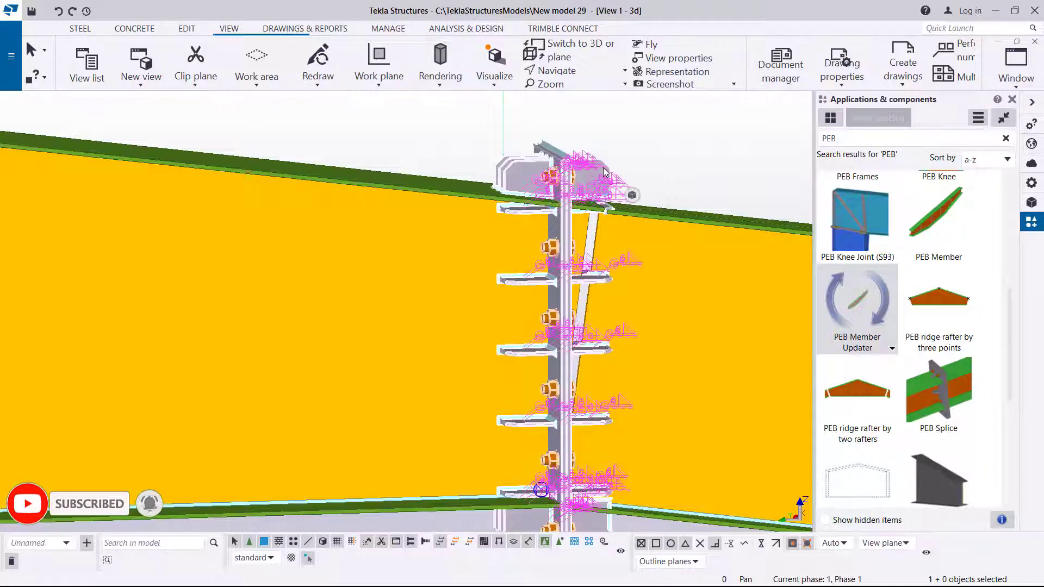
key("Delete")
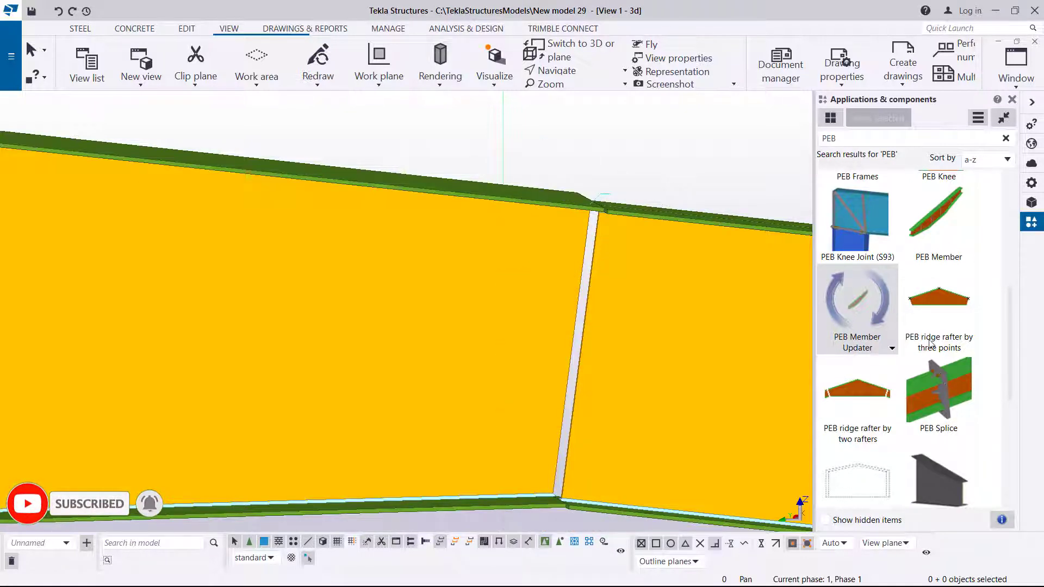
Create a PEB Splice at the right ridge joint, picking the right rafter as main part and the ridge rafter as secondary
left_click(946, 400)
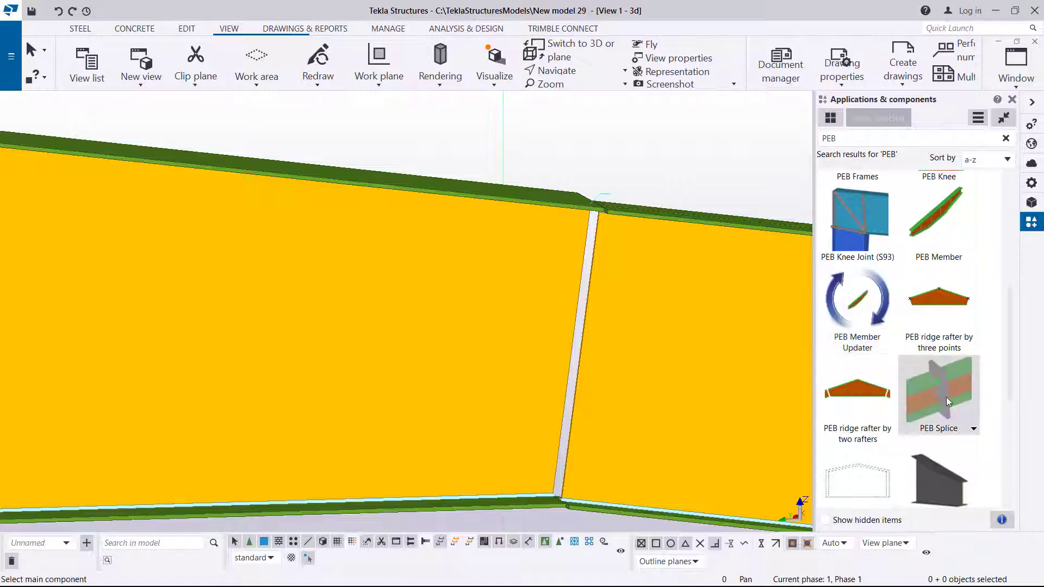
left_click(645, 303)
left_click(556, 285)
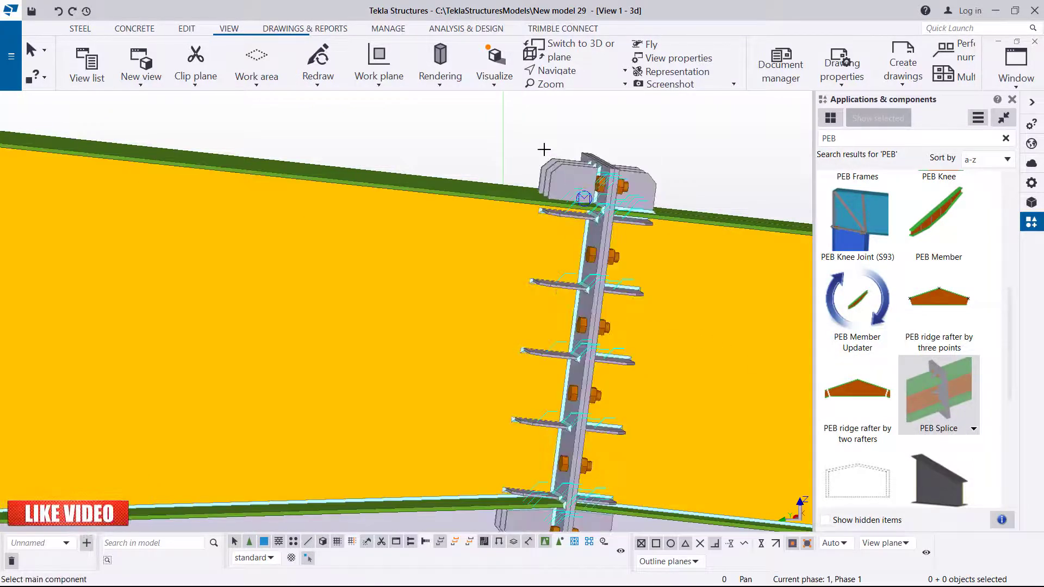
right_click(518, 131)
left_click(638, 141)
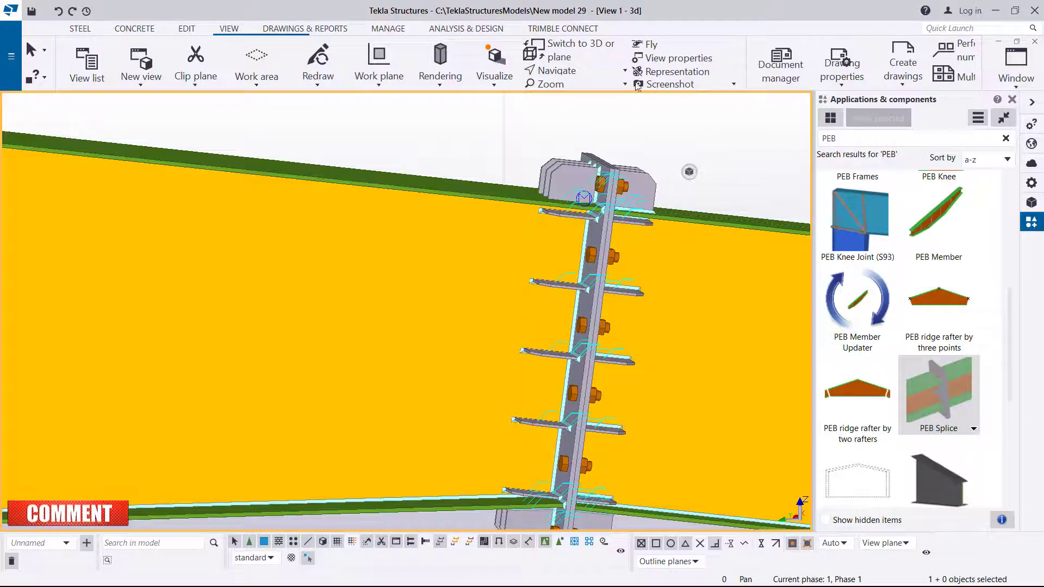
Create a PEB Splice at the left ridge joint, picking the left rafter as main part and the ridge rafter as secondary
left_click(599, 71)
left_click(581, 95)
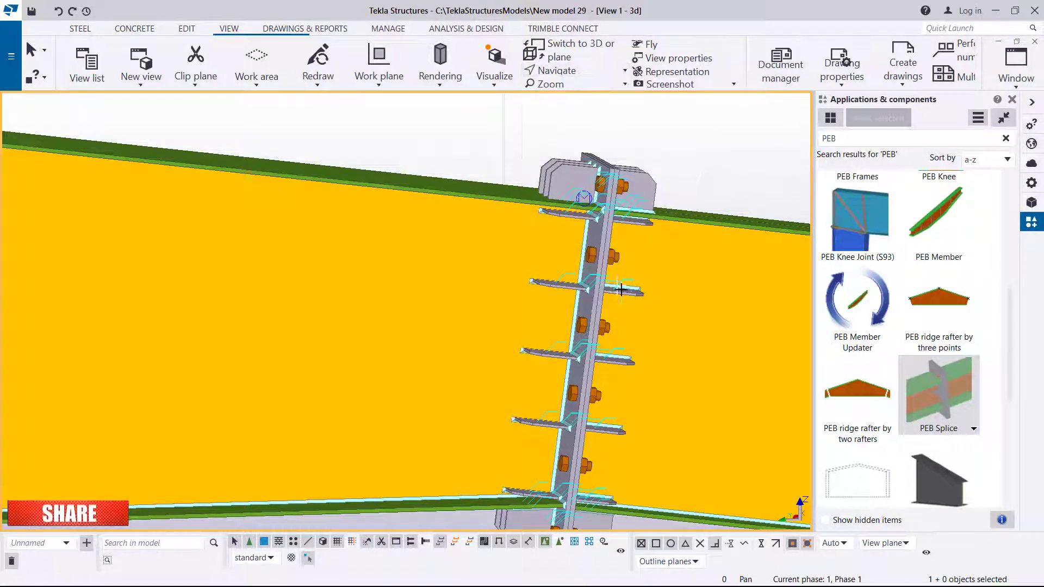
left_click_drag(621, 295, 631, 338)
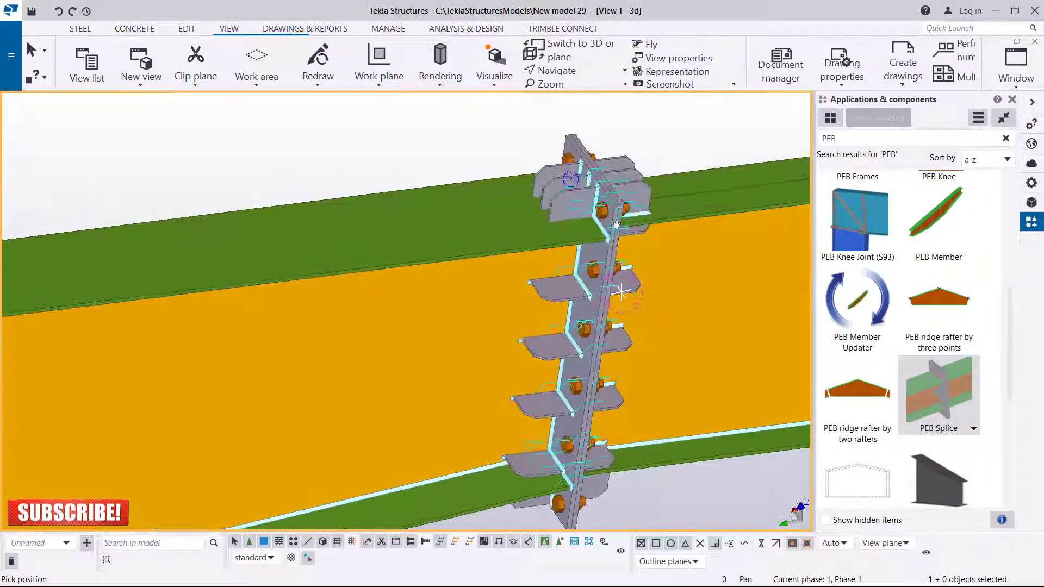
scroll(647, 272, "down", 5)
scroll(326, 310, "up", 5)
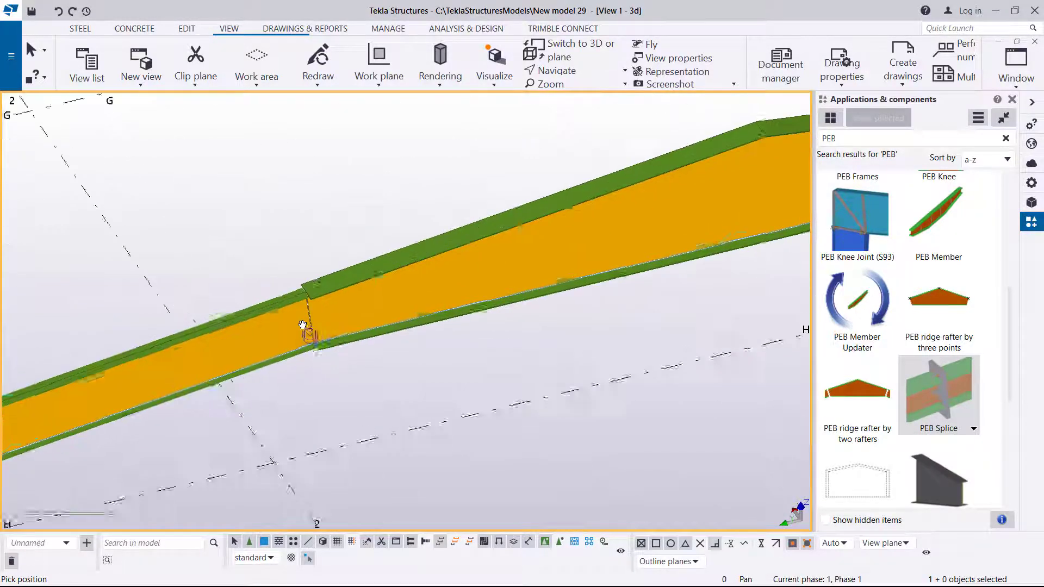
right_click(280, 203)
left_click(316, 210)
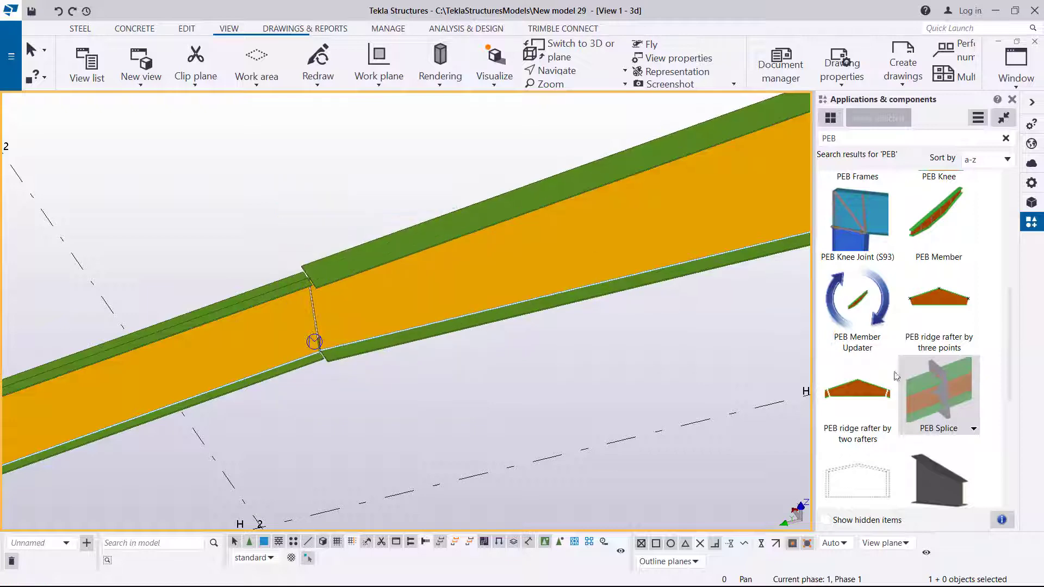
left_click(954, 392)
scroll(341, 317, "up", 4)
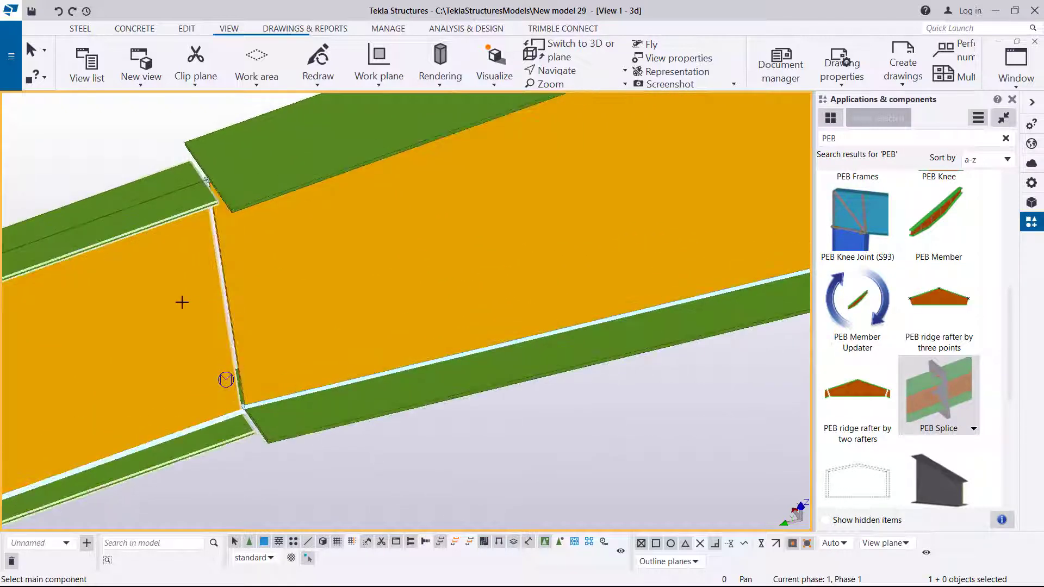
left_click(182, 301)
left_click(246, 288)
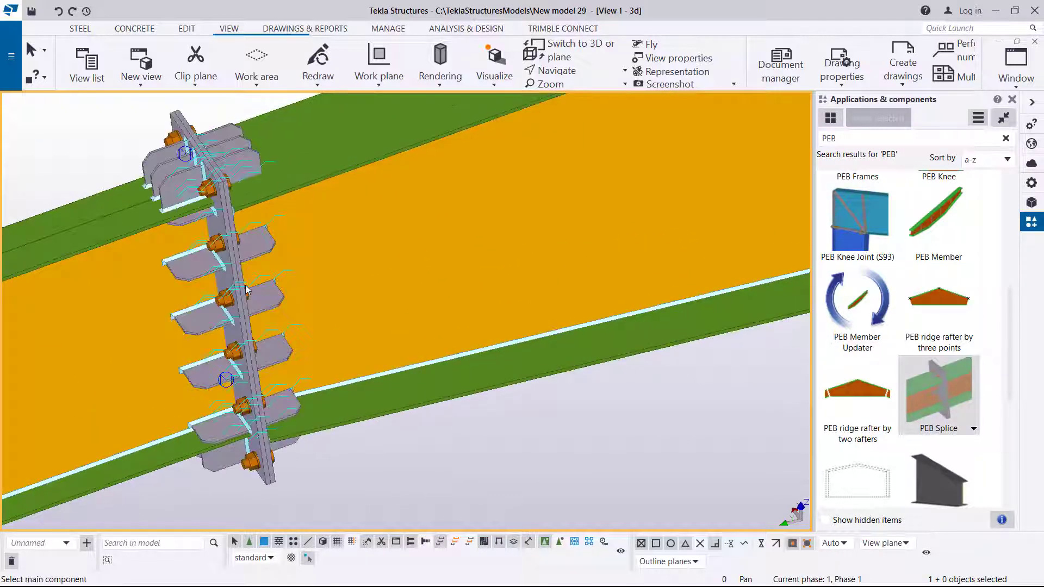
right_click(279, 231)
left_click(325, 242)
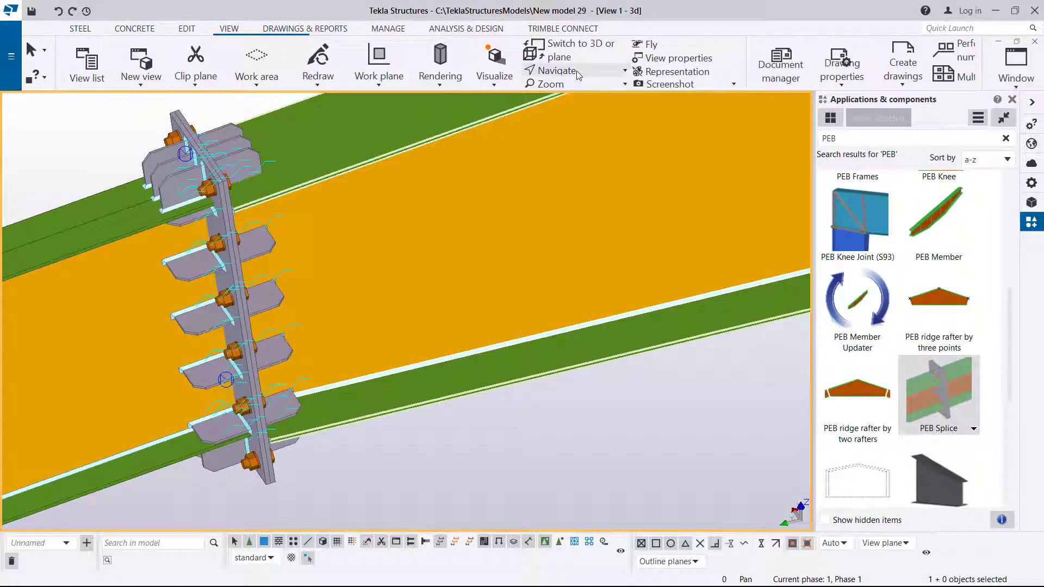
Examine the splice at the left ridge joint from several angles, including its upper stiffeners and end plates
left_click(577, 75)
left_click(537, 91)
left_click_drag(262, 276, 242, 239)
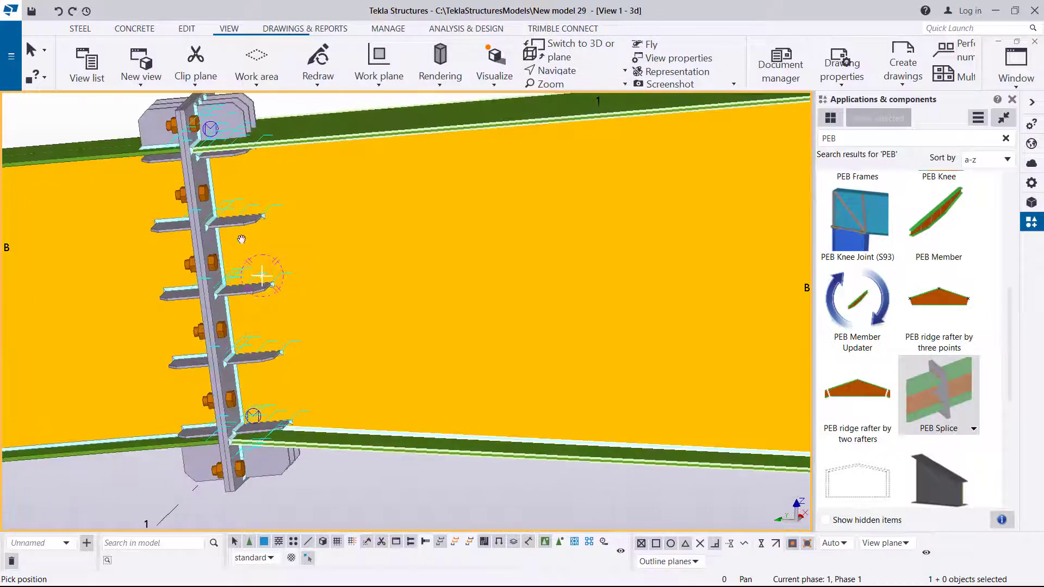
scroll(303, 270, "down", 6)
left_click_drag(333, 254, 446, 261)
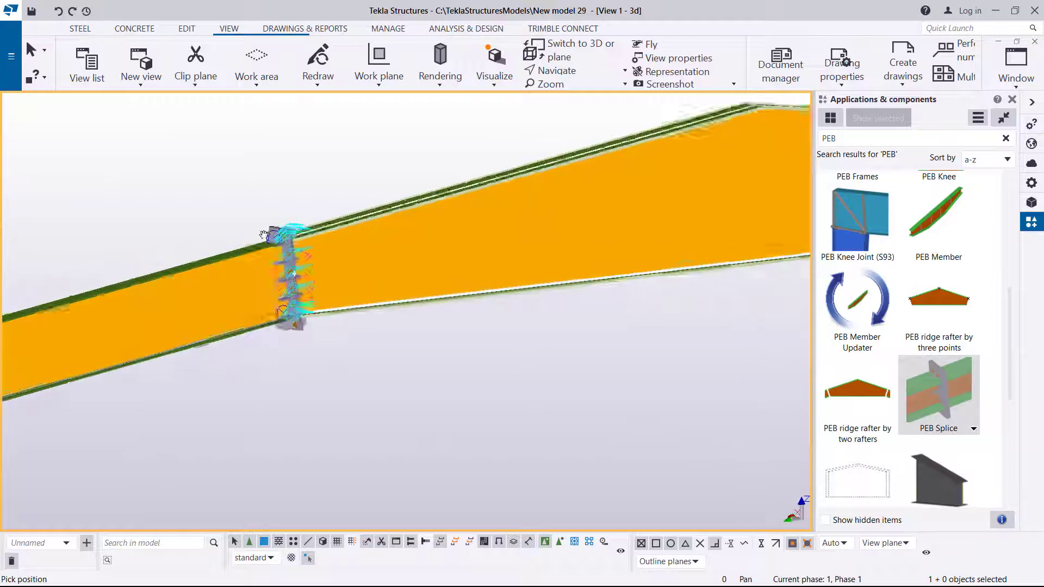
scroll(264, 235, "up", 10)
right_click(410, 139)
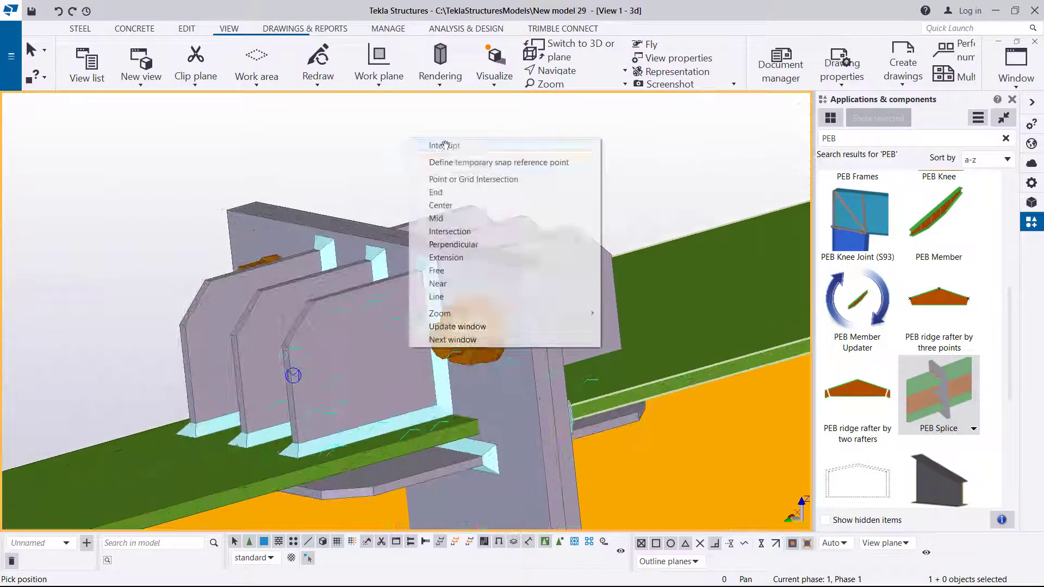
left_click(445, 145)
Open the properties of the left ridge joint's PEB splice and compare its bolt settings with the modelled bolts
double_click(475, 260)
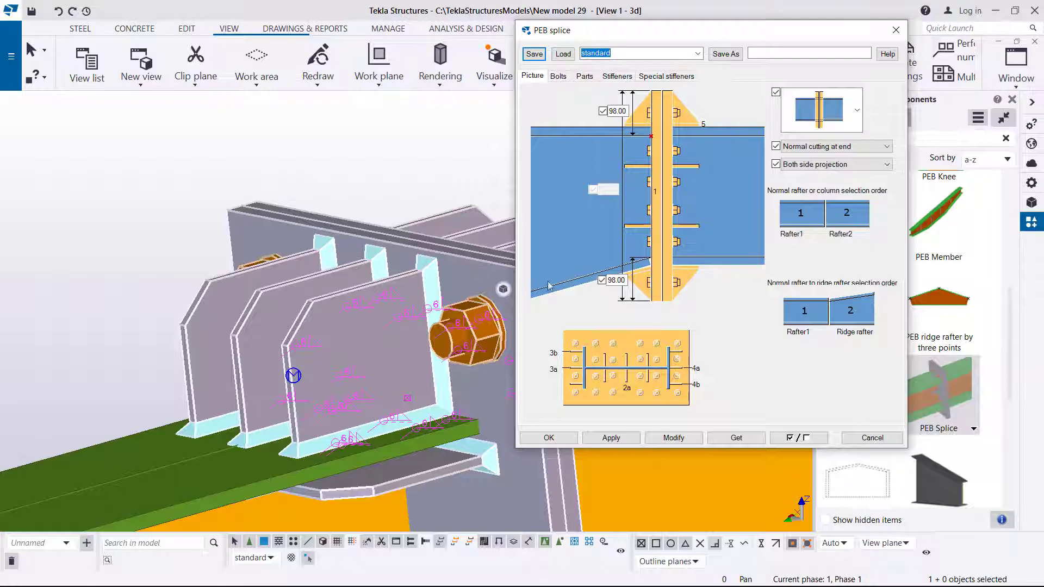
left_click(559, 77)
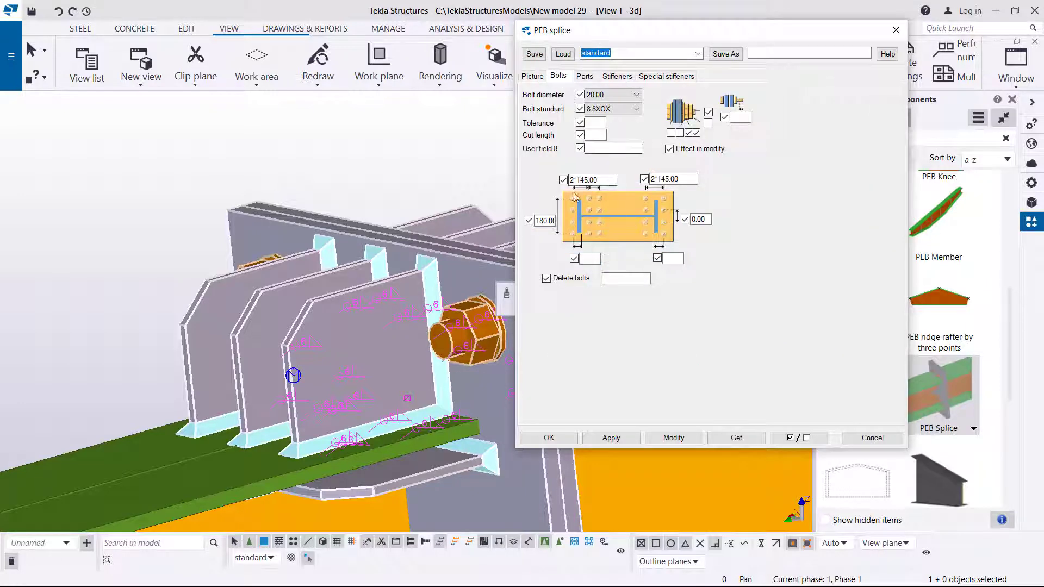
scroll(164, 174, "down", 3)
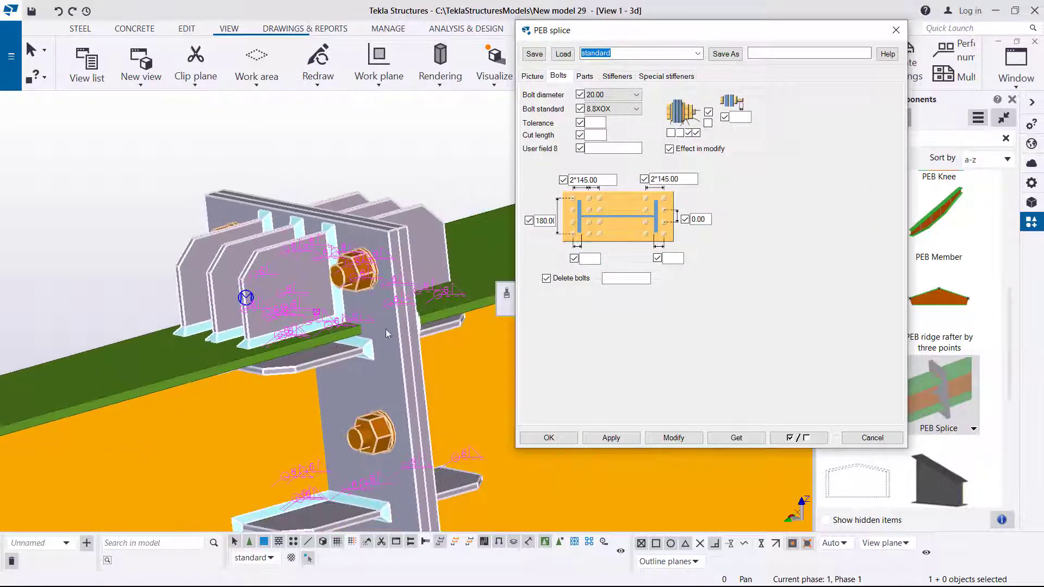
scroll(381, 348, "up", 1)
scroll(381, 380, "down", 2)
middle_click_drag(381, 445, 373, 353)
scroll(372, 376, "up", 3)
scroll(367, 347, "down", 2)
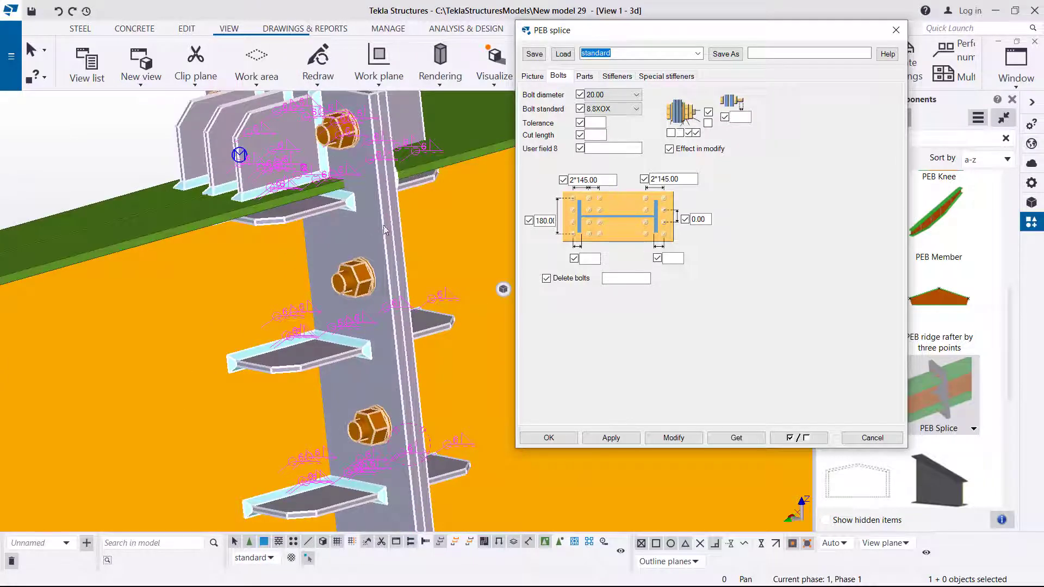
scroll(384, 338, "down", 2)
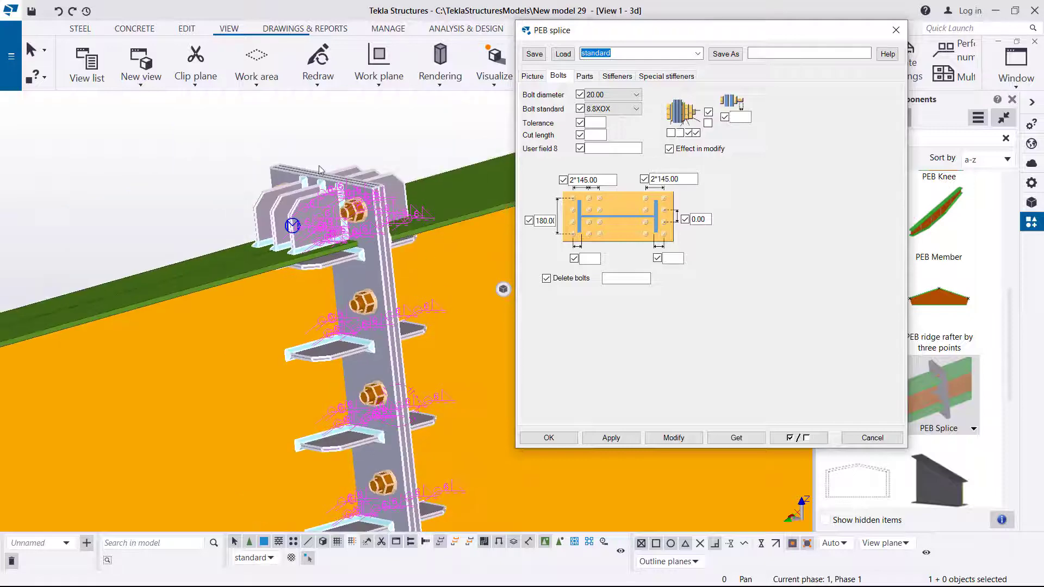
scroll(325, 184, "up", 3)
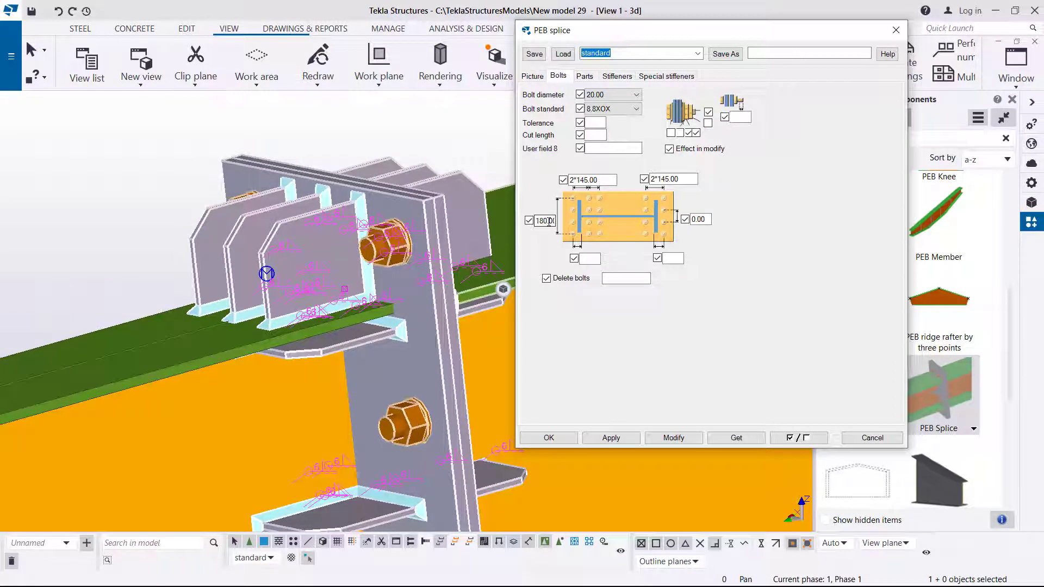
Review the splice's end plate and stiffener settings against the modelled plates, and close its properties
left_click(583, 76)
left_click(547, 118)
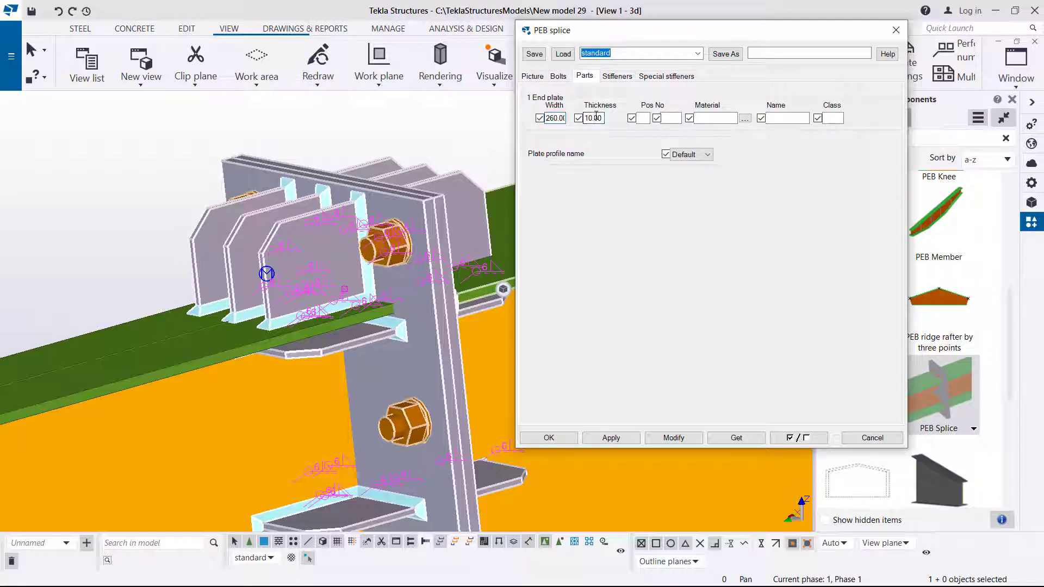
left_click(620, 79)
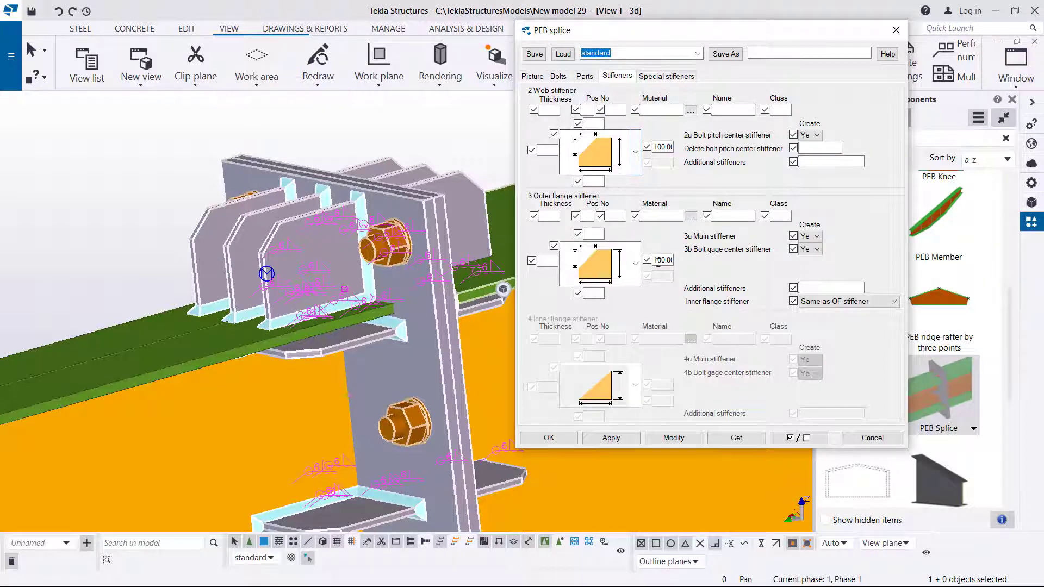
scroll(379, 223, "up", 1)
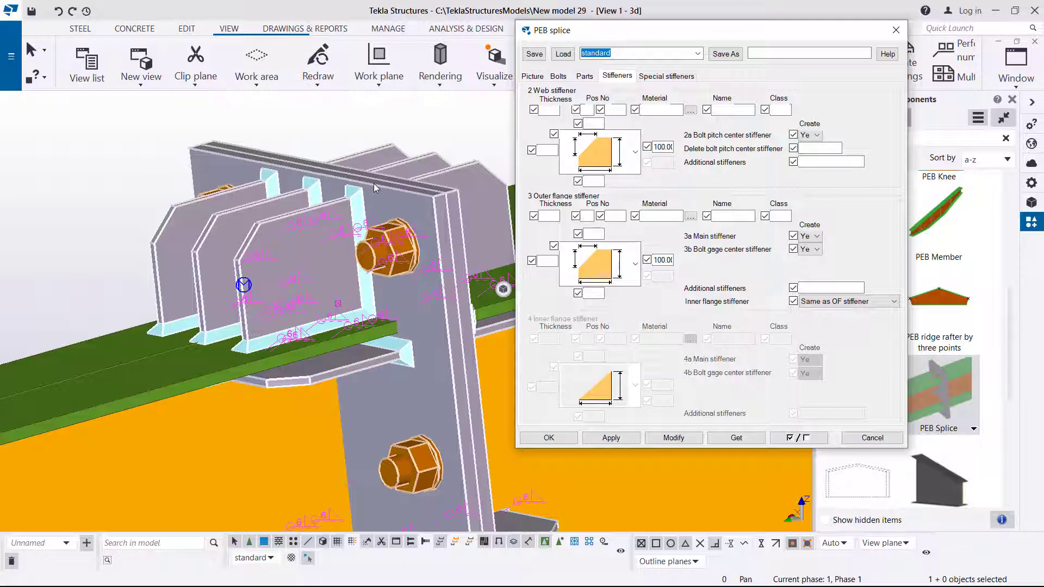
scroll(263, 232, "down", 3)
scroll(263, 232, "down", 2)
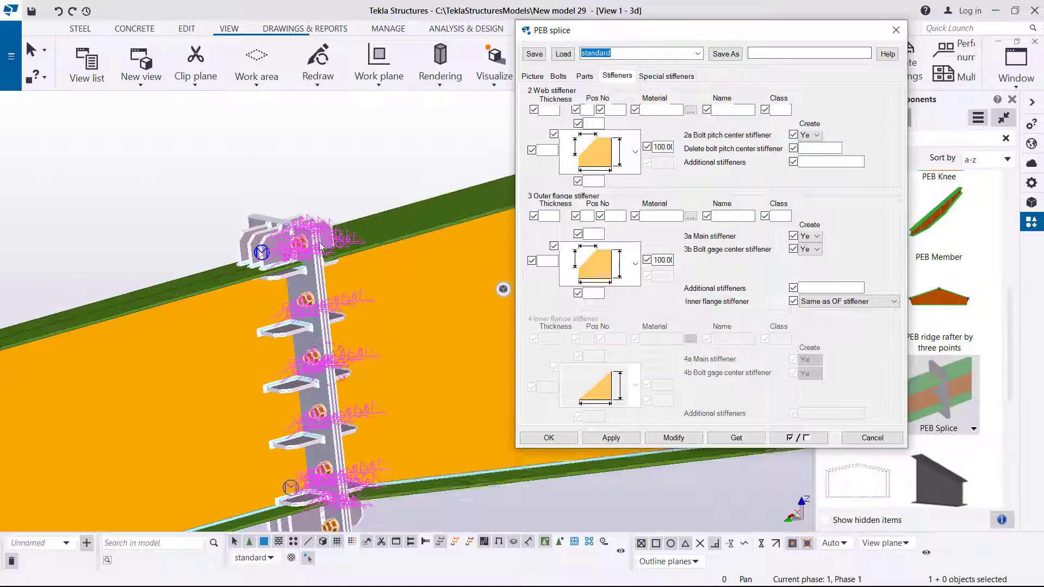
scroll(303, 240, "up", 5)
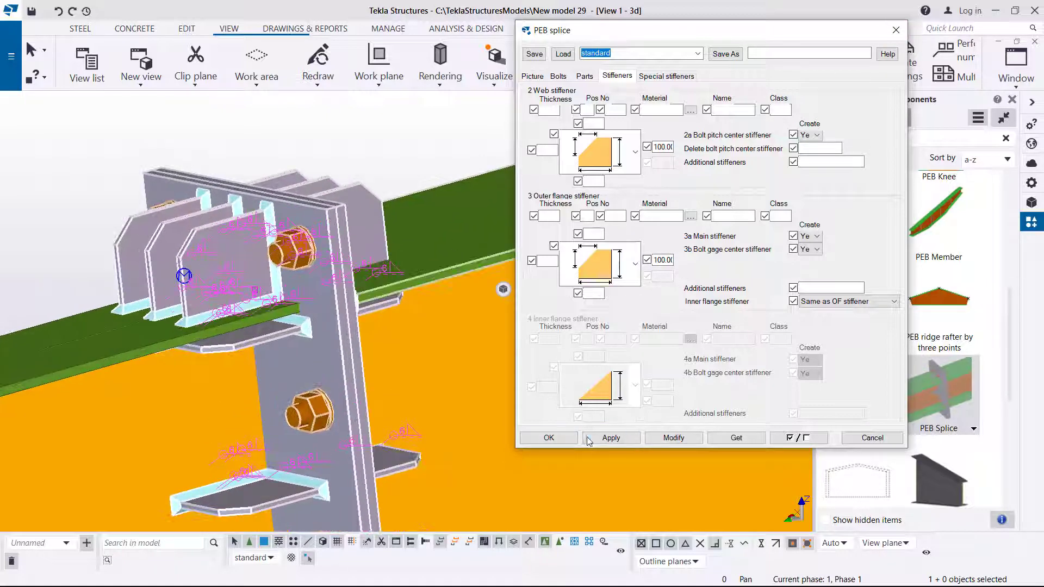
left_click(548, 438)
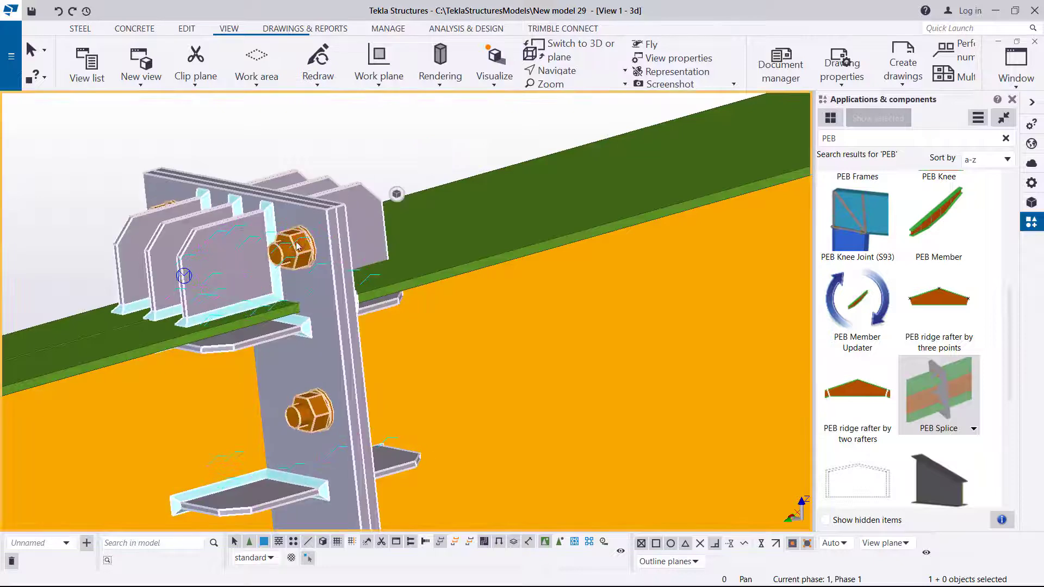
Examine the joined frame from the ridge joints down to the column base at grid line 3
scroll(296, 245, "down", 6)
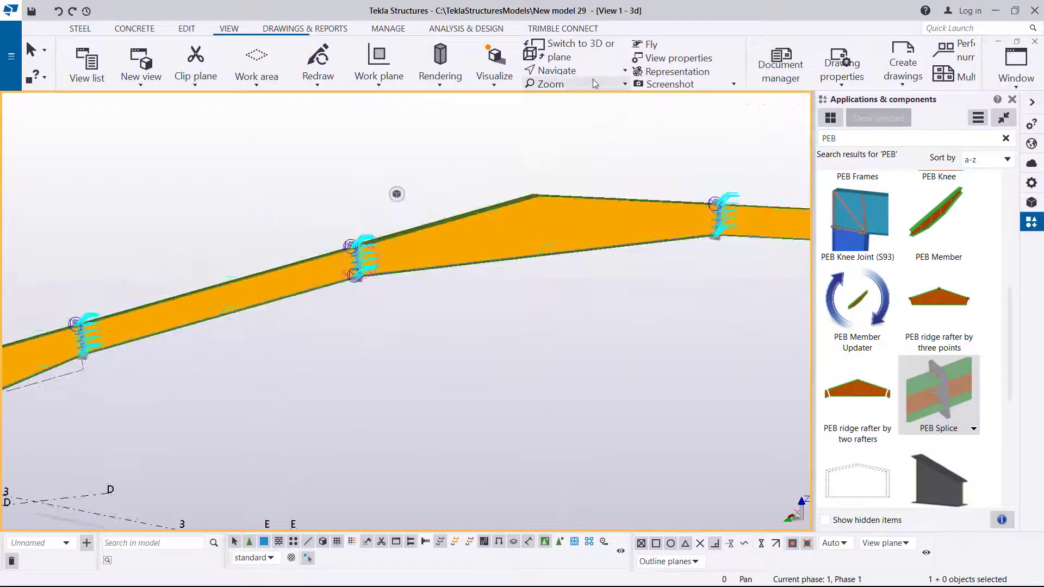
left_click(557, 70)
left_click(578, 94)
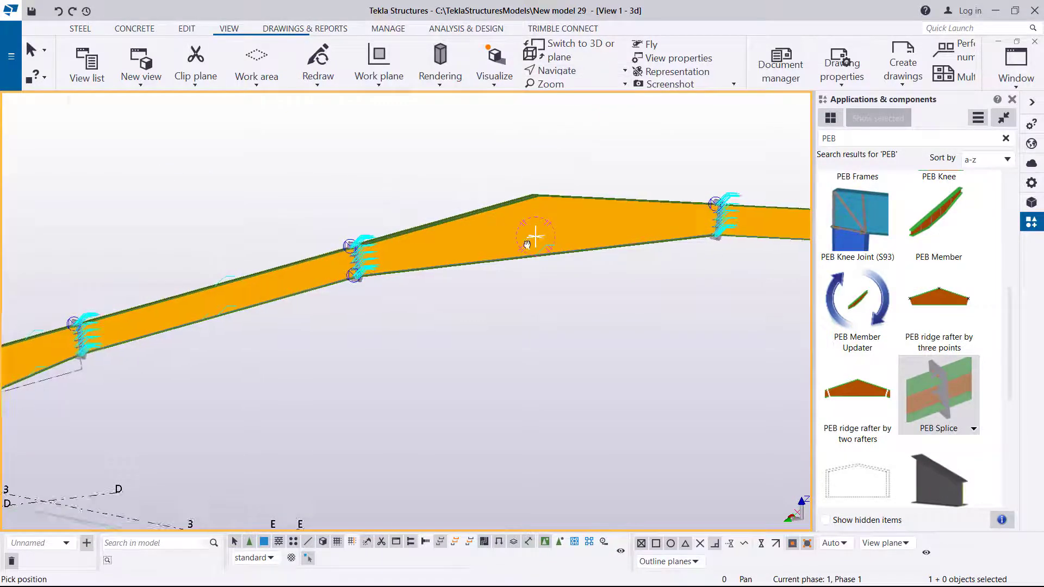
scroll(527, 244, "down", 10)
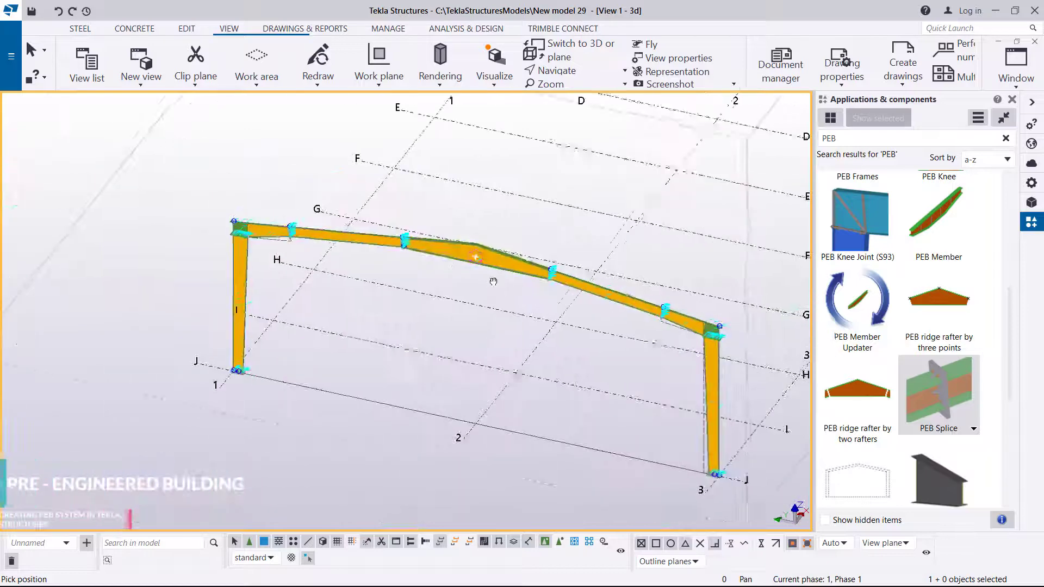
scroll(707, 481, "up", 8)
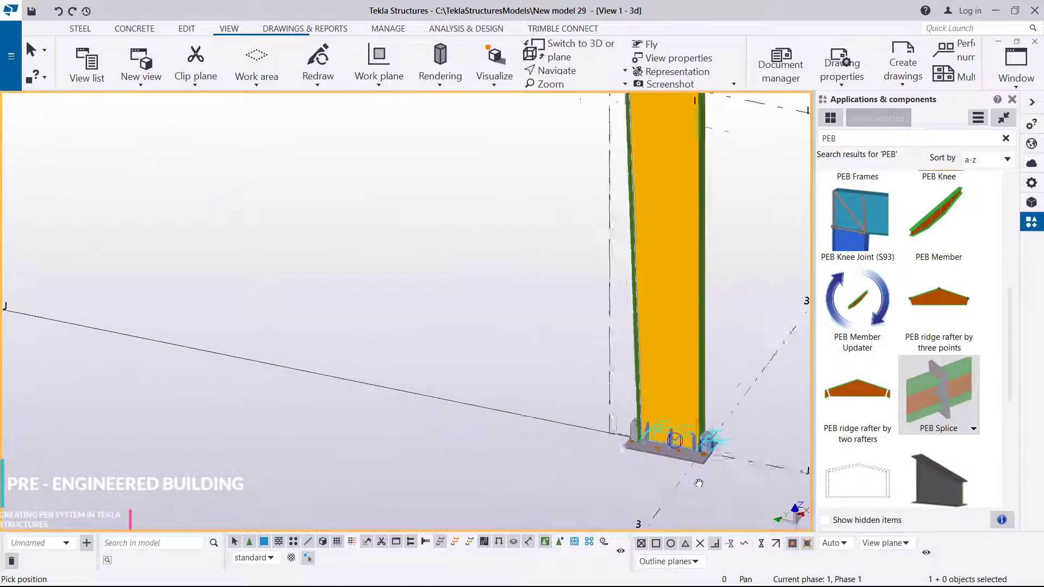
scroll(699, 483, "up", 1)
scroll(582, 428, "down", 3)
Hide the Applications & components catalog to widen the model view, and end the active view command
left_click(1031, 103)
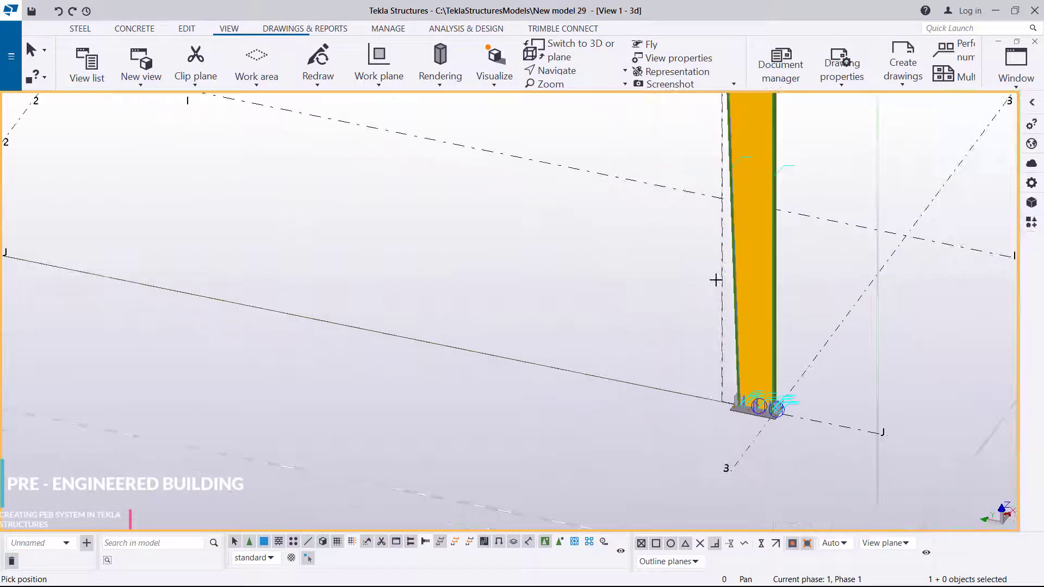
scroll(716, 280, "down", 5)
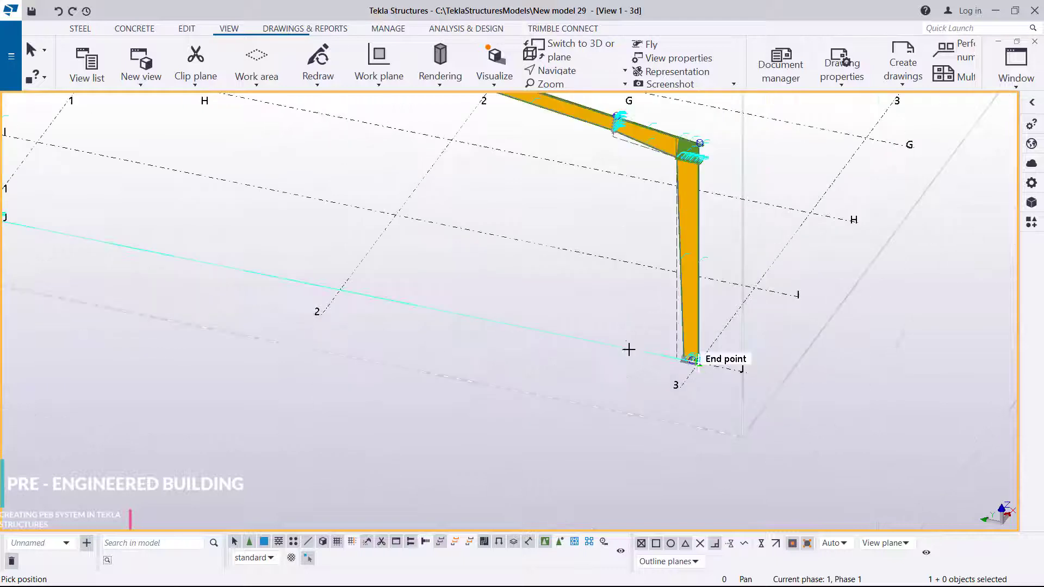
right_click(557, 236)
left_click(558, 236)
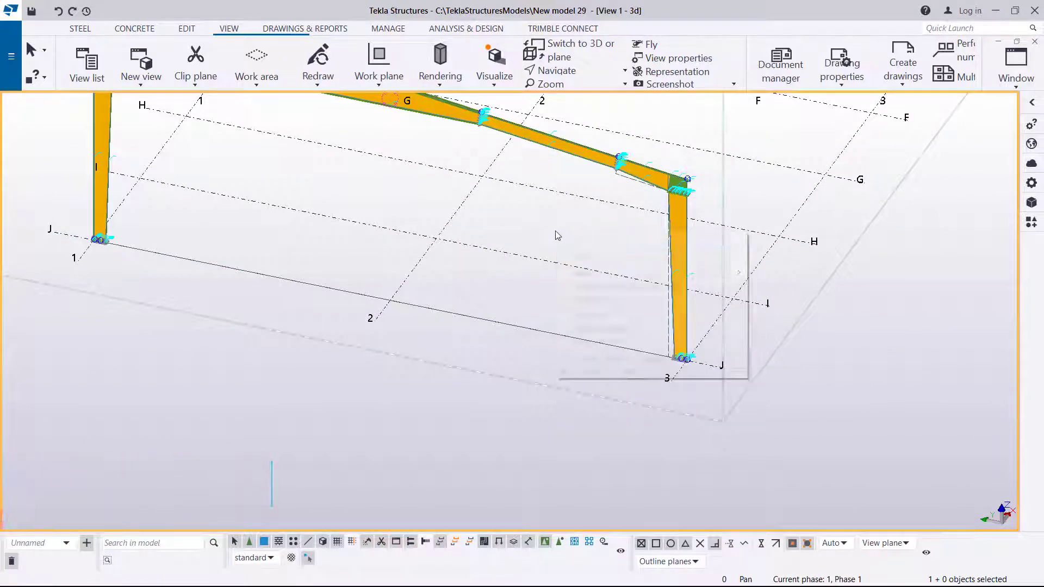
right_click(557, 236)
left_click(598, 298)
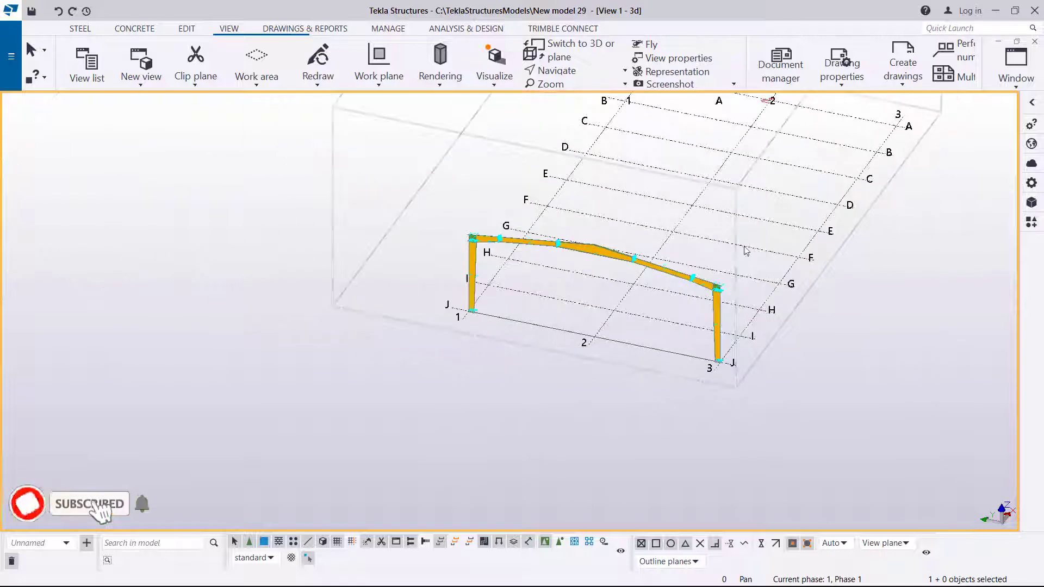
Select the whole frame without the grid and the line between the column bases, and linearly copy it 9 times with dX 6000
left_click_drag(772, 185, 419, 405)
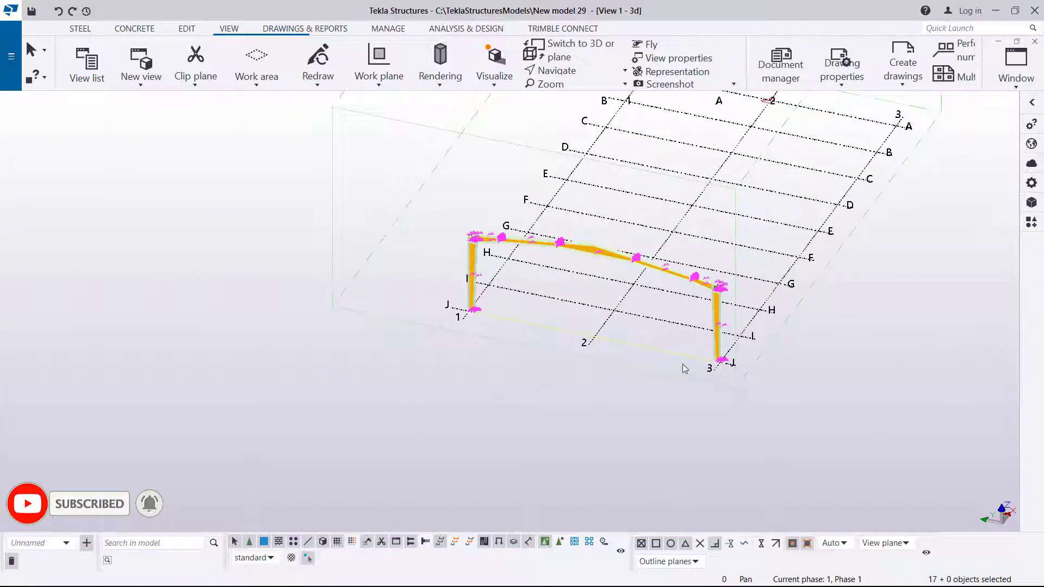
left_click_drag(820, 189, 761, 279, "ctrl")
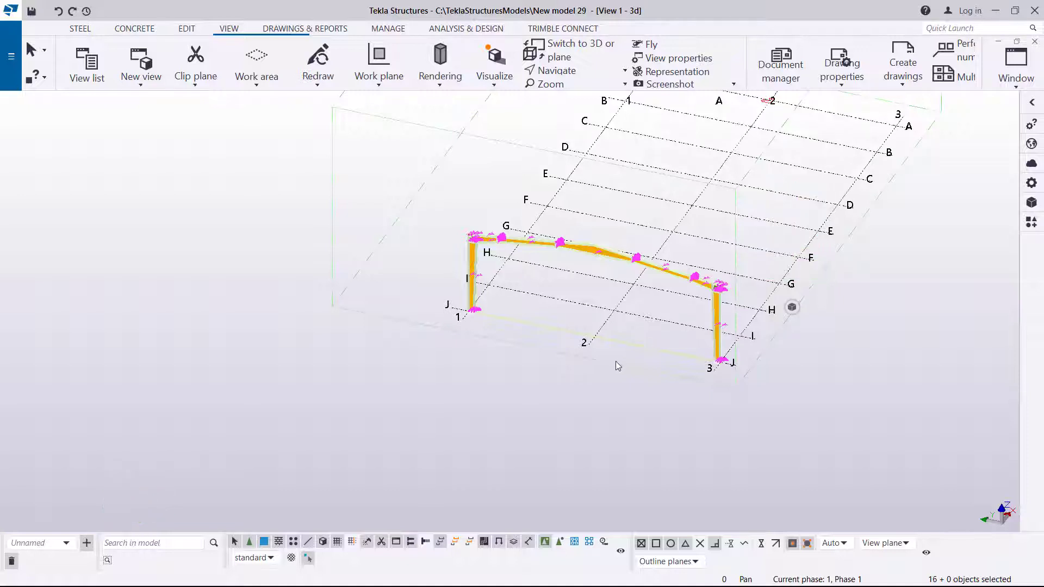
scroll(618, 363, "up", 3)
scroll(635, 364, "up", 2)
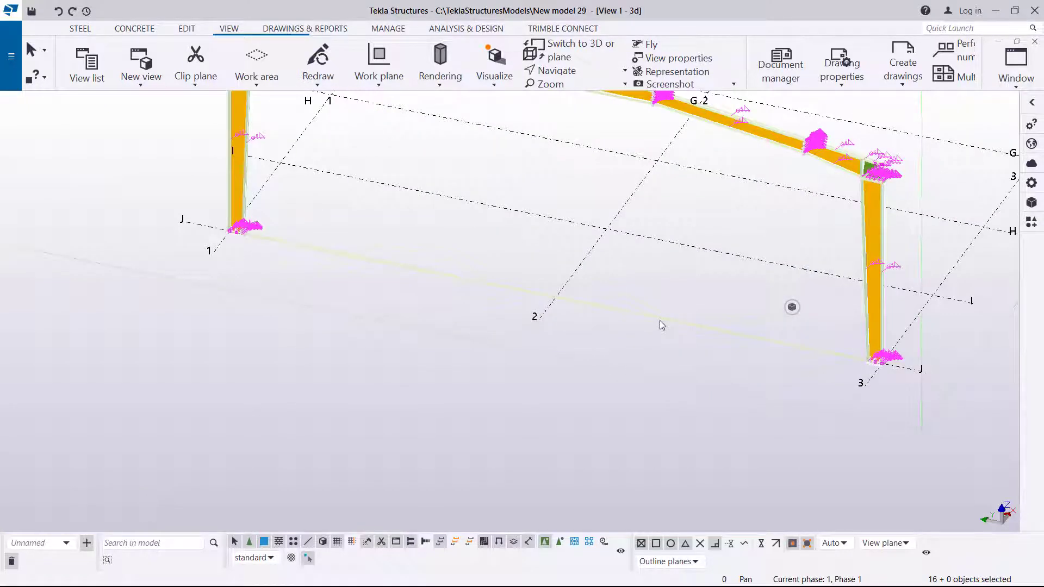
left_click(661, 321, "ctrl")
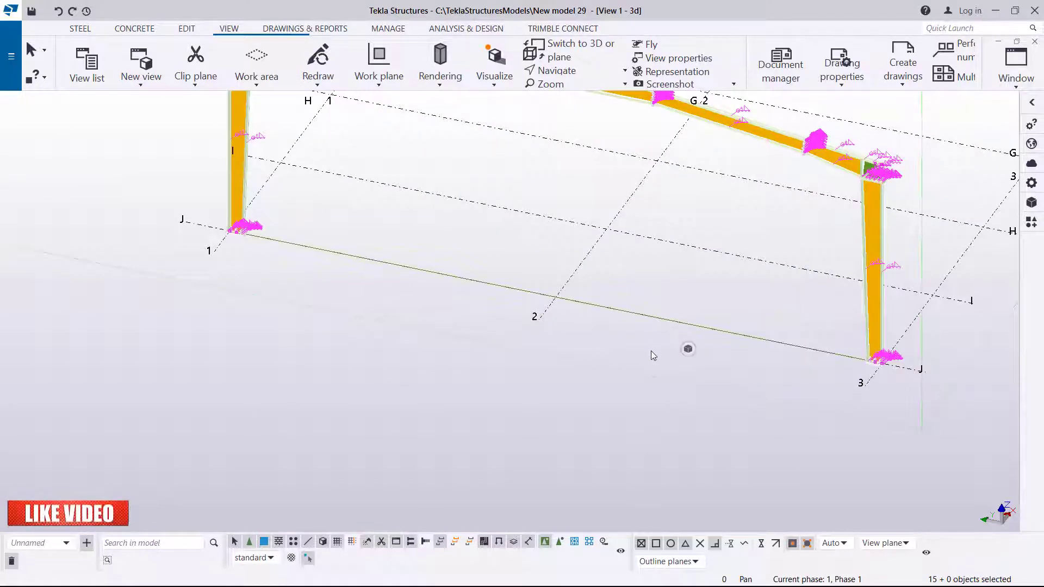
scroll(576, 448, "down", 3)
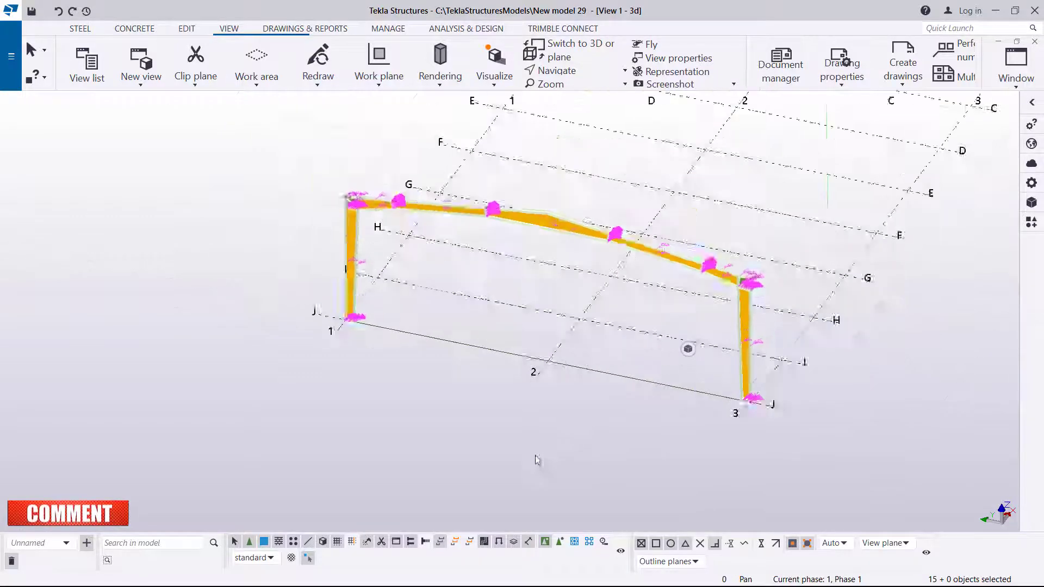
right_click(296, 273)
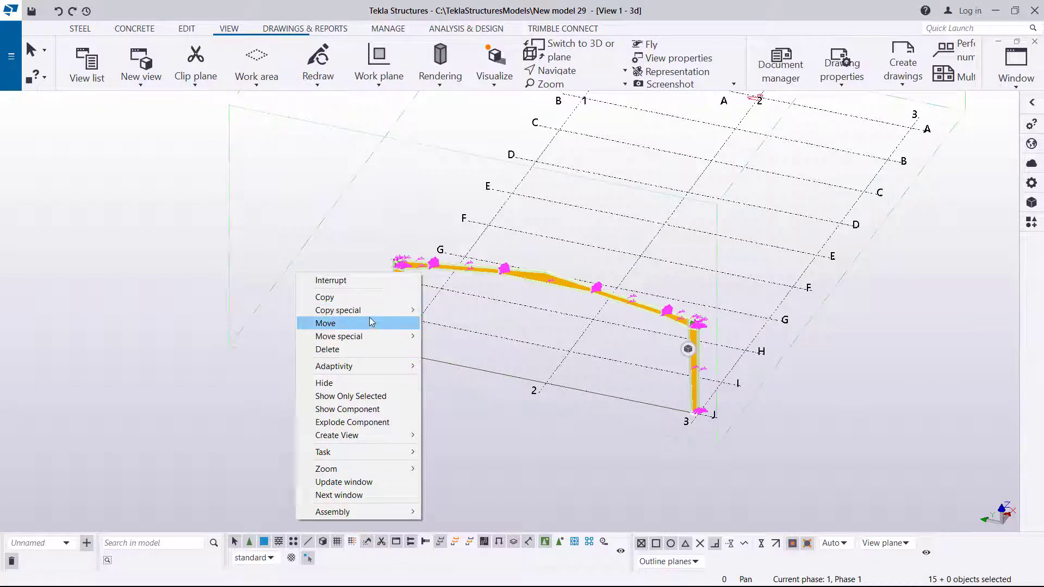
mouse_move(368, 315)
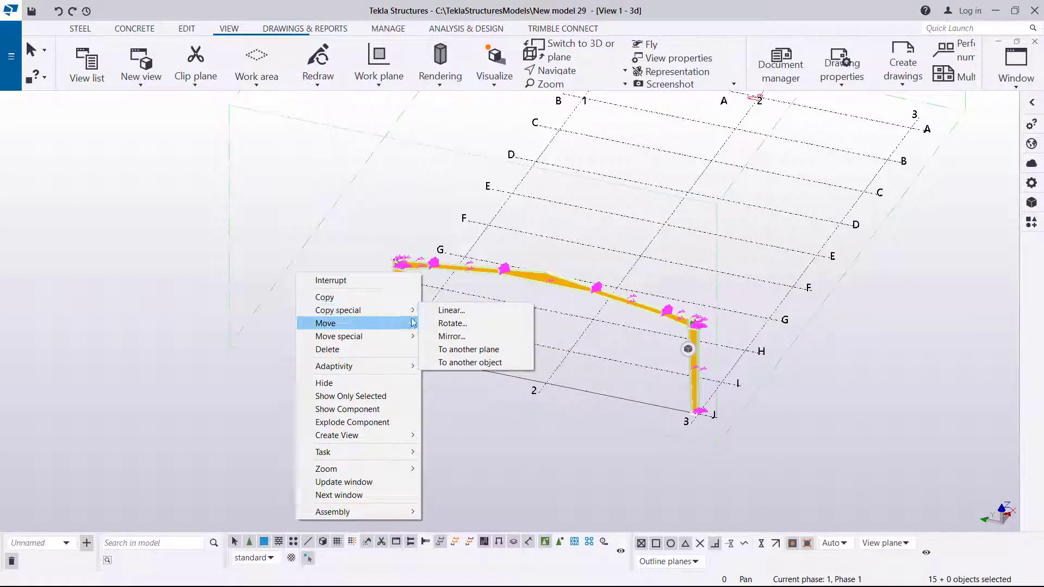
left_click(450, 311)
scroll(668, 325, "up", 5)
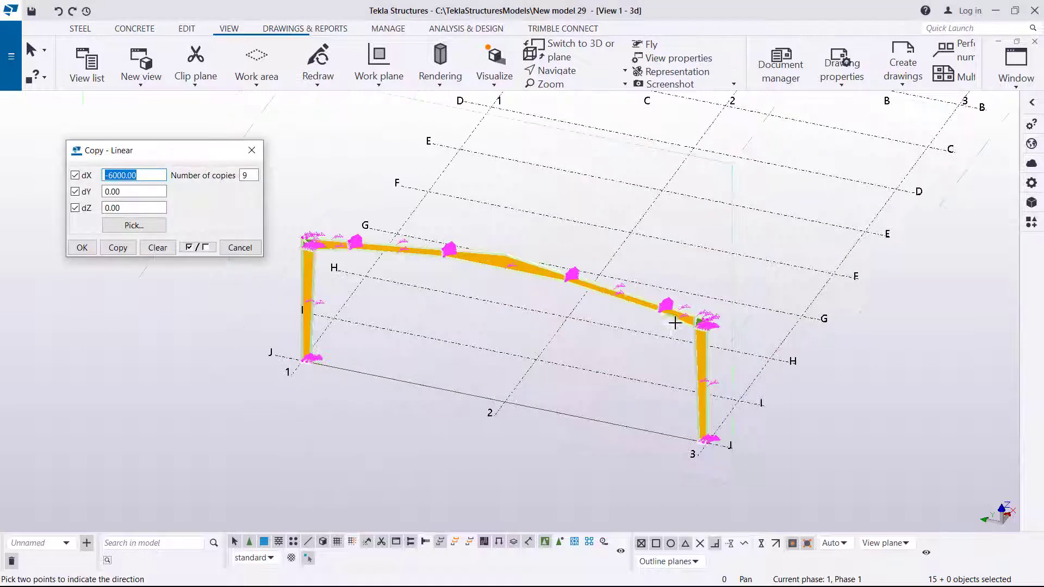
scroll(399, 323, "down", 4)
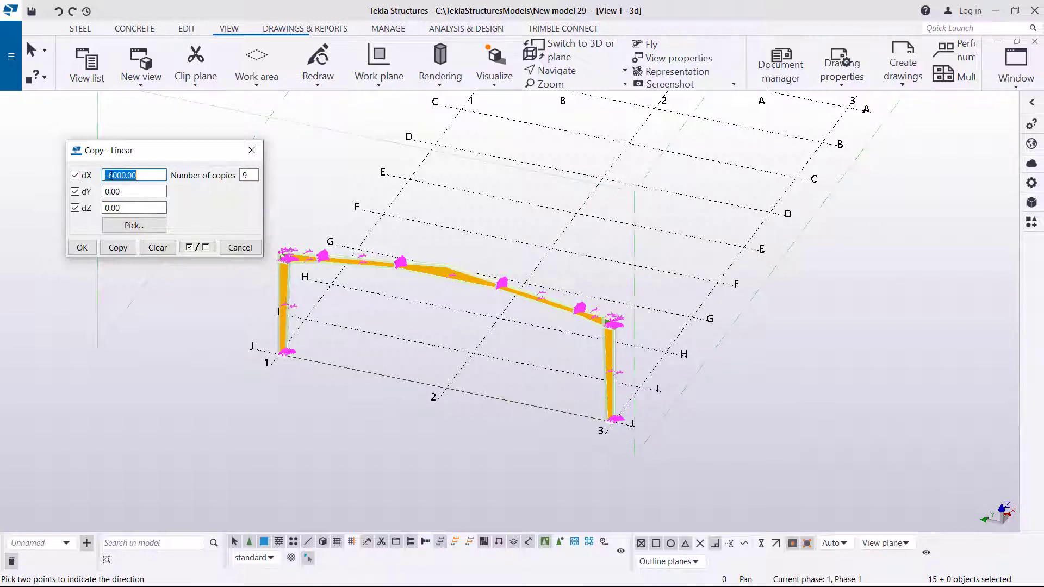
left_click(109, 175)
key("BackSpace")
scroll(513, 383, "down", 2)
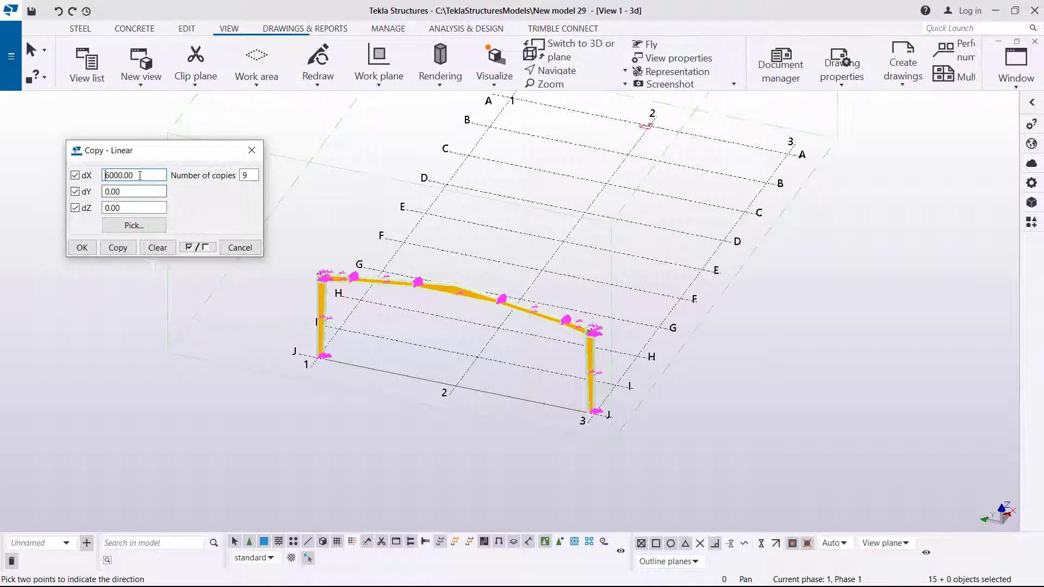
left_click(140, 175)
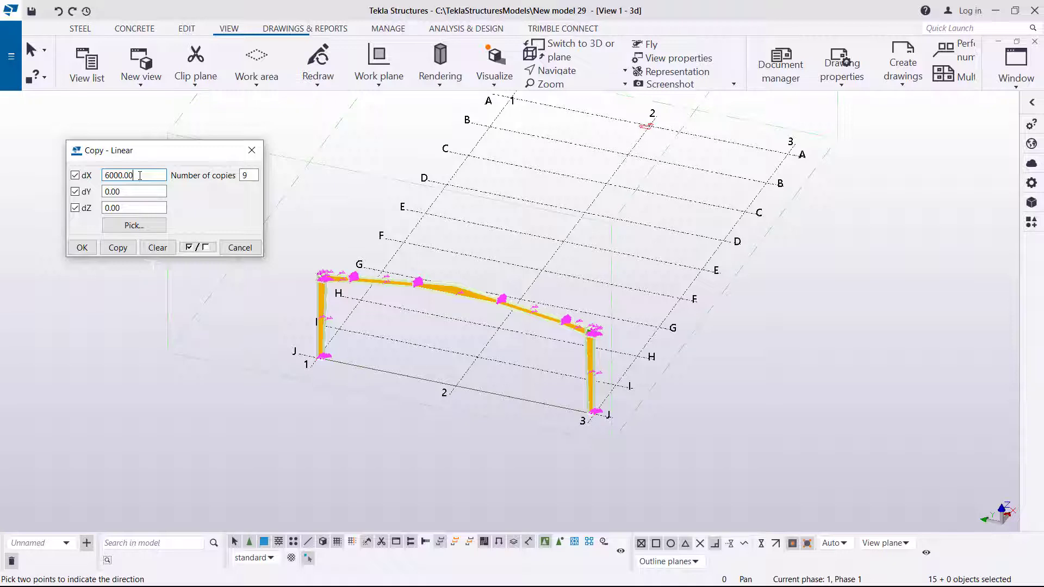
left_click(118, 249)
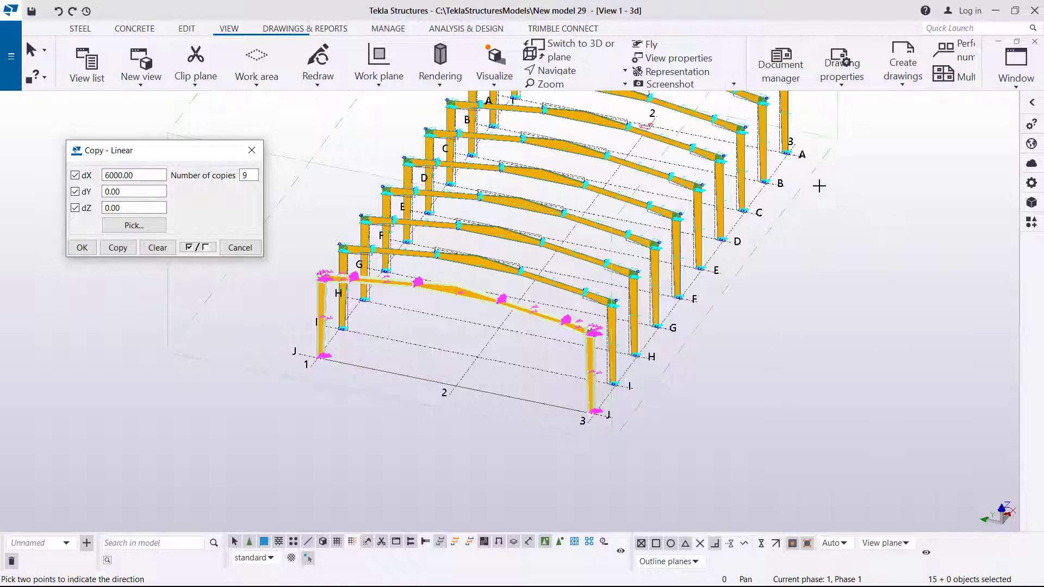
End the linear copy command and close its settings
right_click(855, 197)
left_click(895, 201)
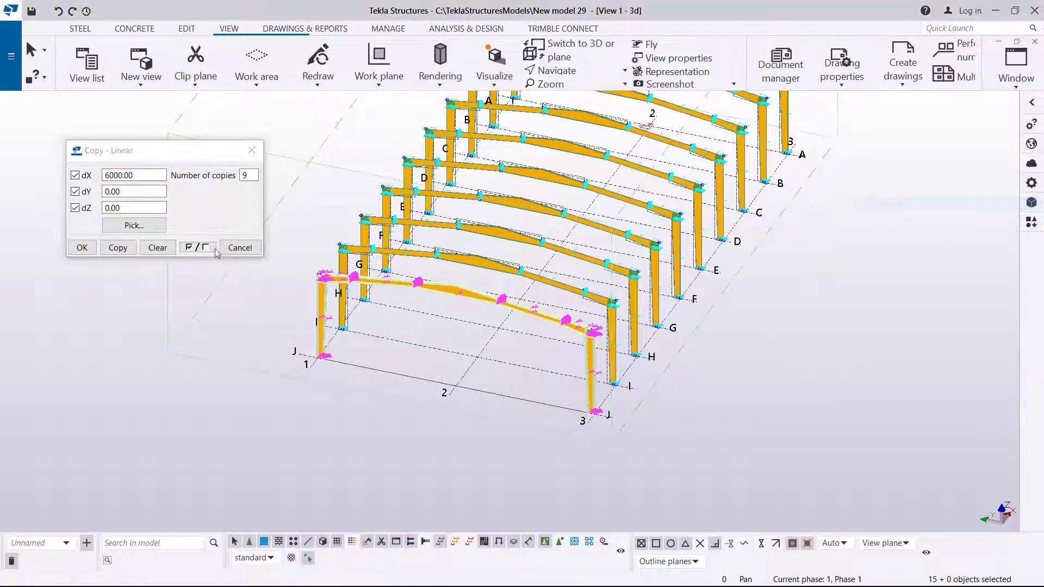
left_click(81, 248)
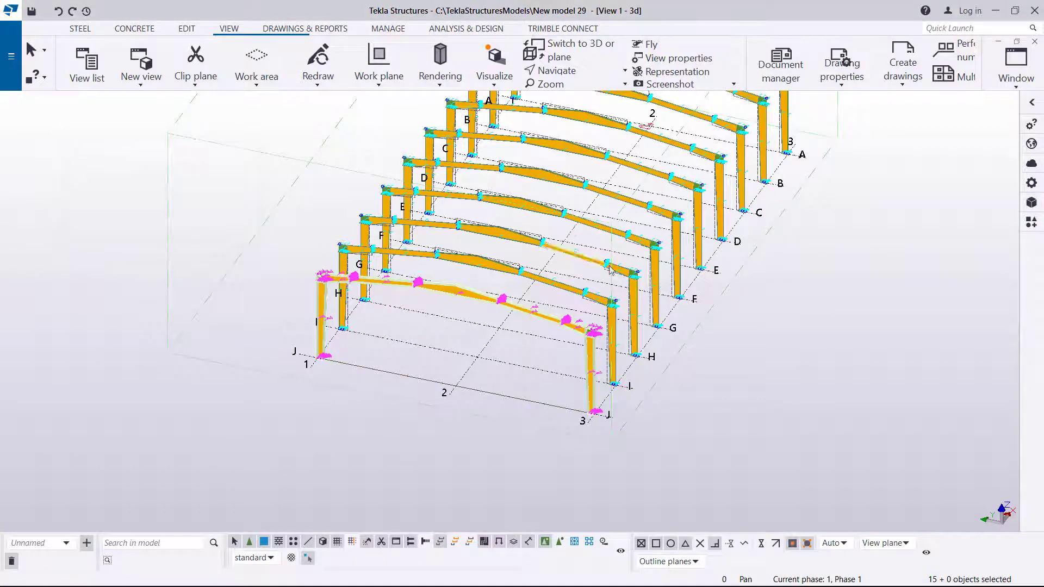
Redraw the 3D view to clear the leftover temporary graphics around the copied frames
scroll(636, 284, "up", 3)
scroll(636, 284, "up", 2)
left_click(885, 298)
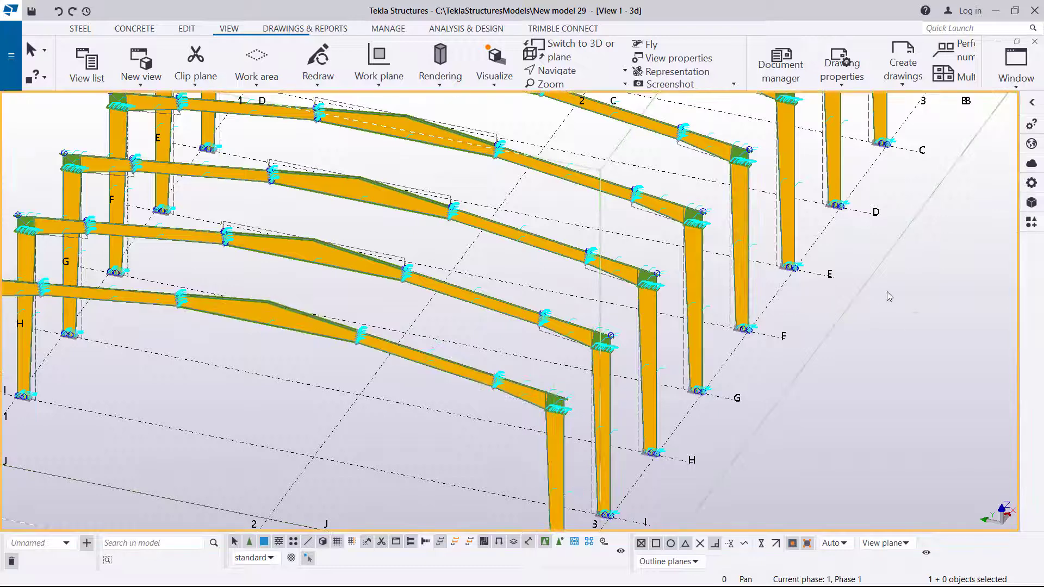
right_click(889, 296)
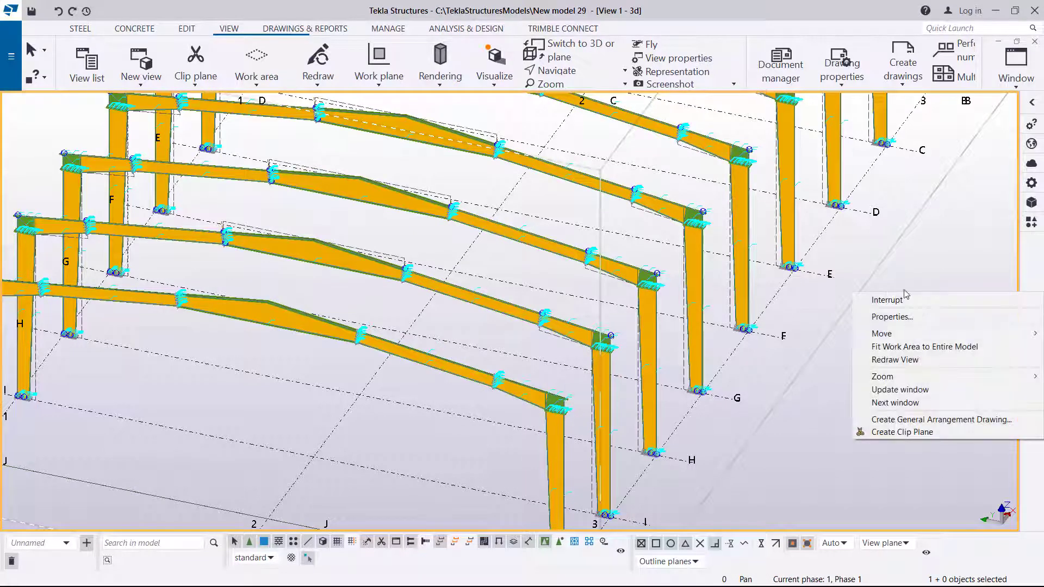
left_click(913, 359)
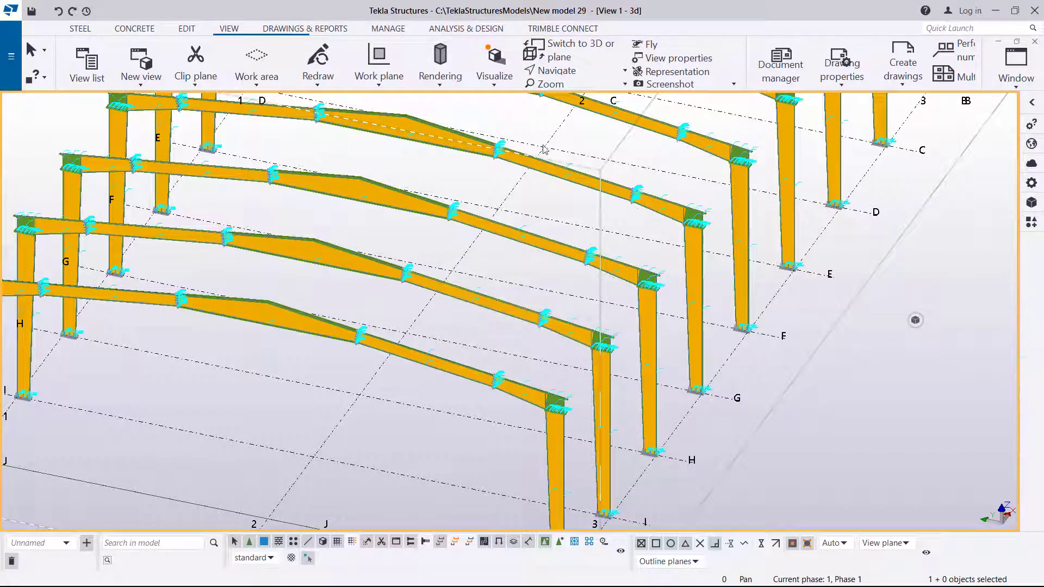
Set view points and examine the column base plate, stiffeners and anchor bolts at grid G-3 from both sides
left_click(583, 72)
left_click(584, 136)
left_click(674, 289)
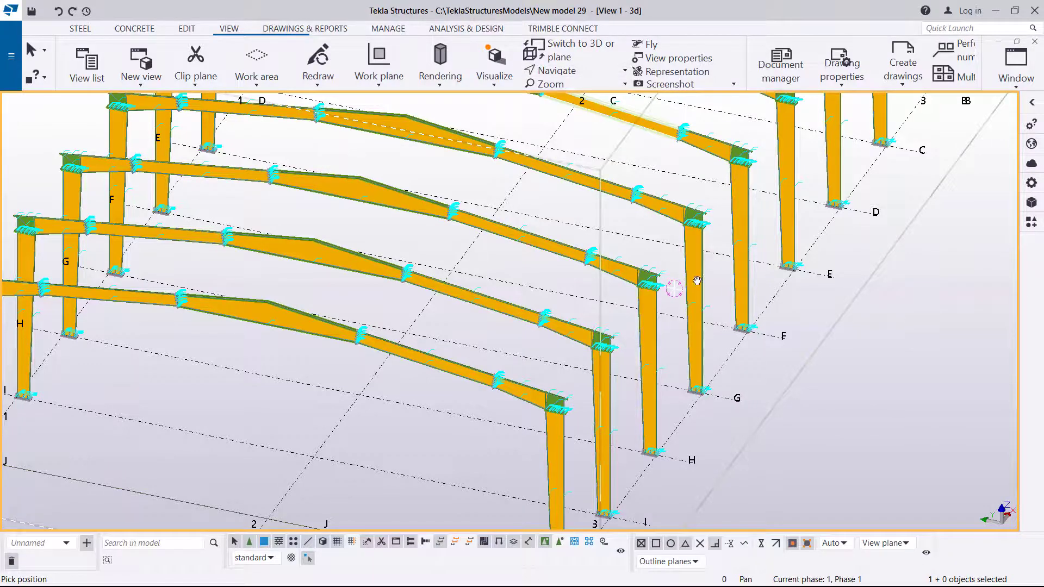
mouse_move(675, 289)
middle_mouse_down("ctrl")
mouse_move(549, 285)
mouse_move(435, 254)
middle_mouse_up("ctrl")
scroll(491, 265, "up", 1)
scroll(491, 265, "up", 8)
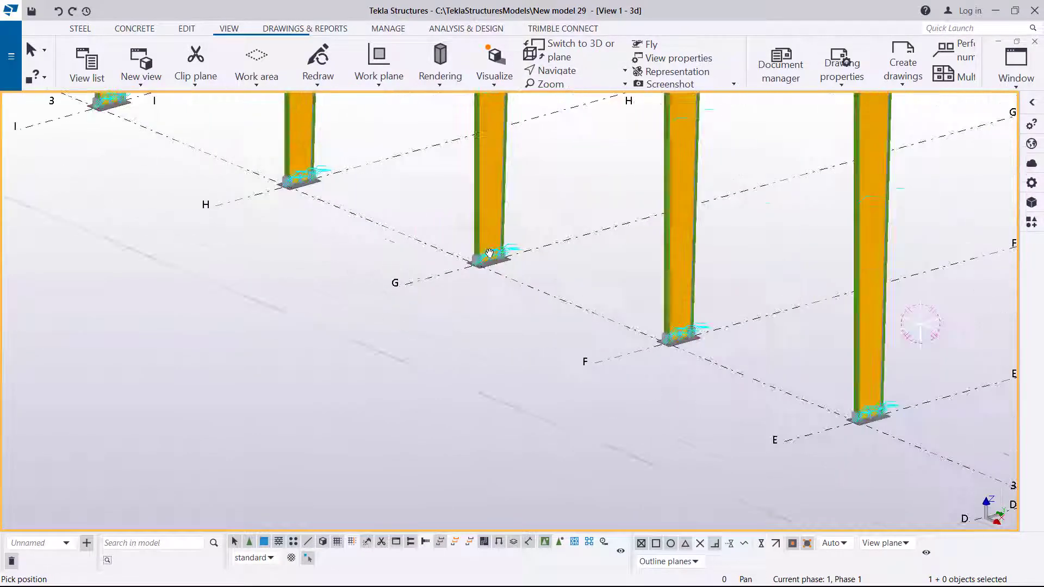
scroll(464, 275, "up", 5)
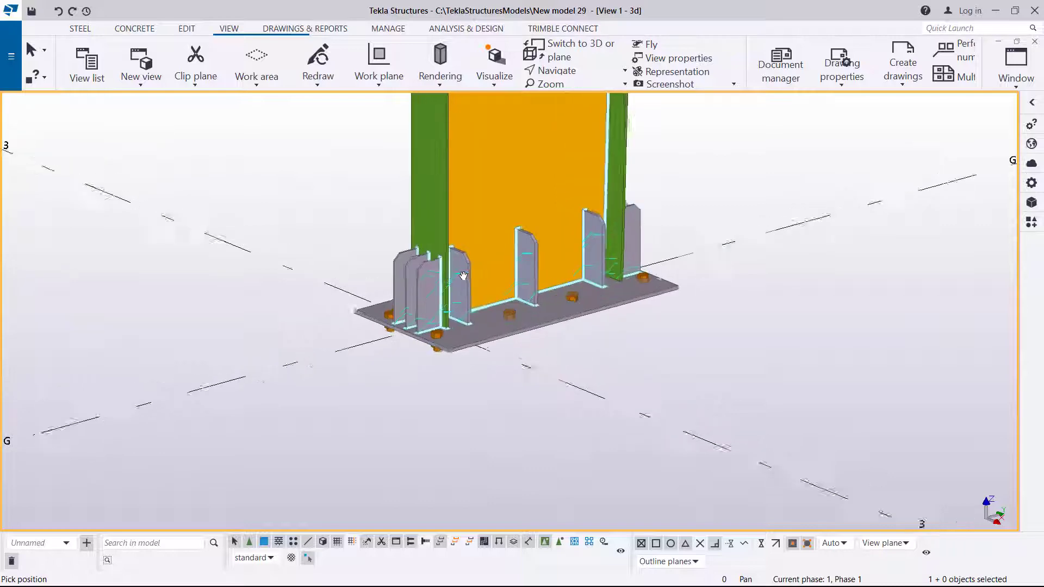
left_click(576, 73)
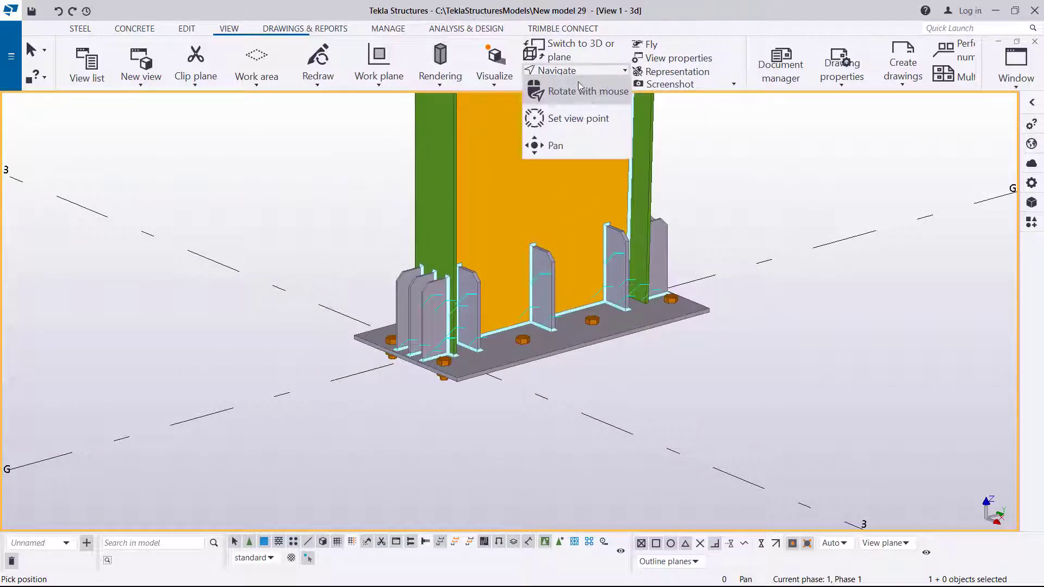
left_click(571, 117)
left_click(515, 319)
middle_click_drag(544, 318, 760, 307, "ctrl")
scroll(760, 308, "down", 10)
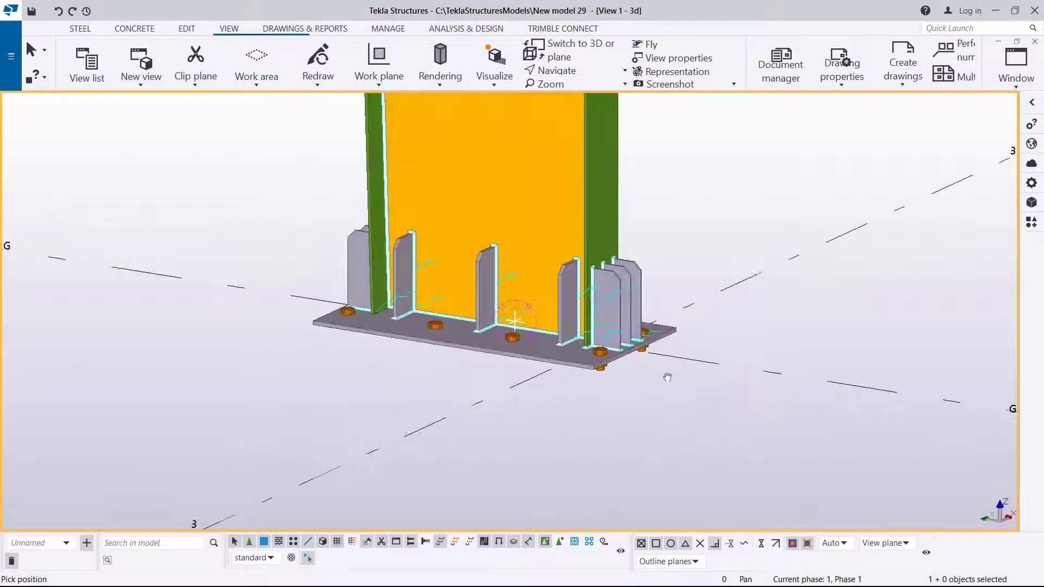
scroll(647, 306, "up", 2)
scroll(646, 306, "down", 5)
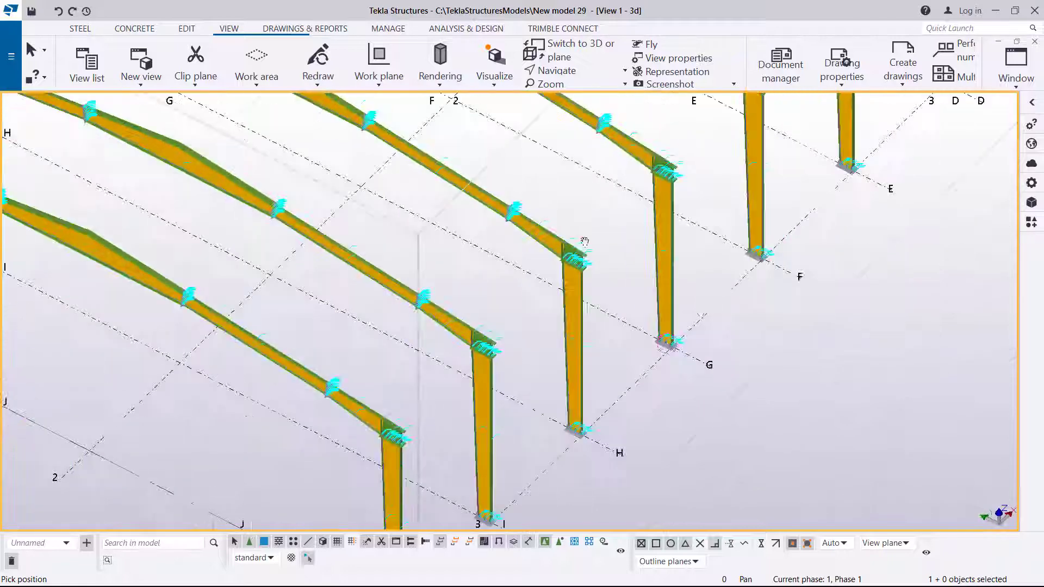
Examine the bolted knee joint and its stiffeners at the top of the grid 3 column, and end the view point command
scroll(610, 322, "up", 10)
scroll(611, 322, "up", 4)
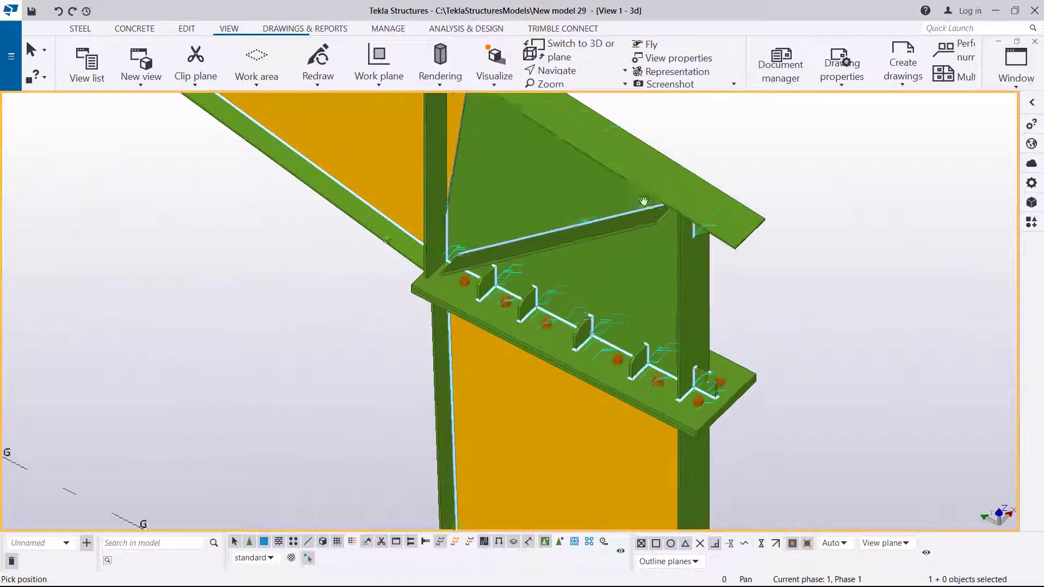
left_click(611, 303)
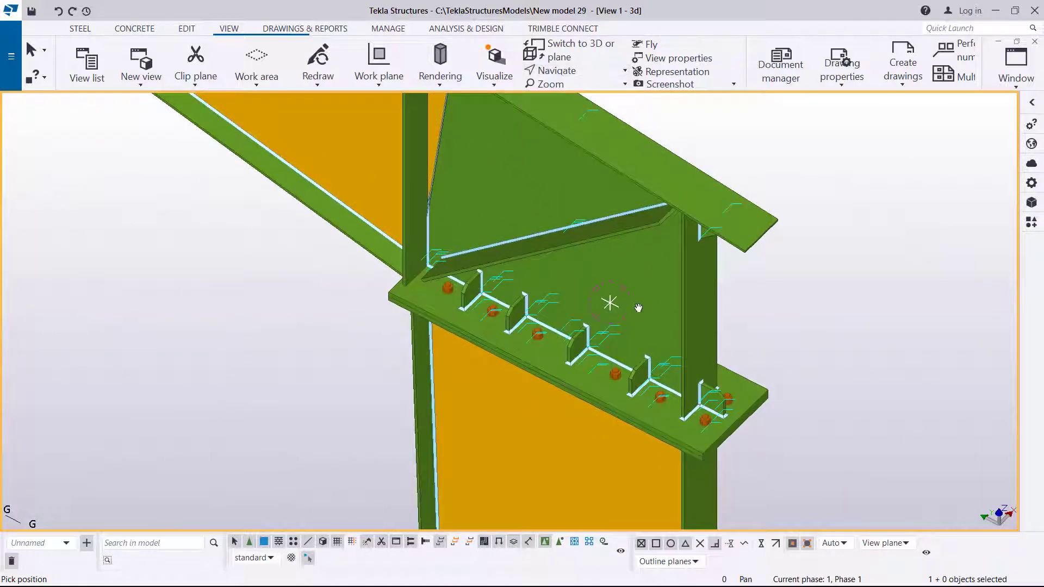
mouse_move(639, 307)
middle_mouse_down("ctrl")
mouse_move(796, 275)
mouse_move(768, 227)
middle_mouse_up("ctrl")
right_click(762, 192)
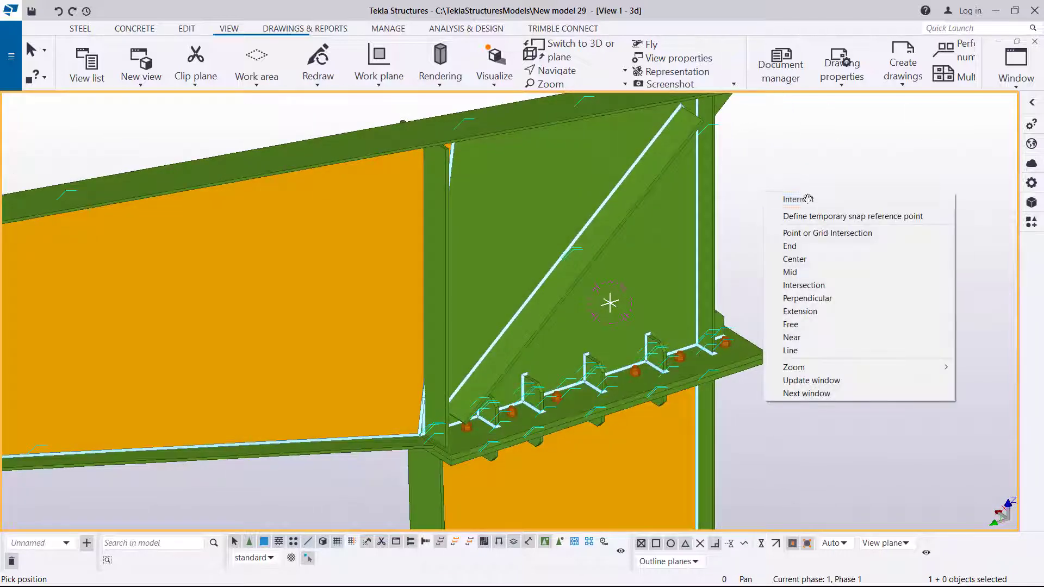
left_click(818, 199)
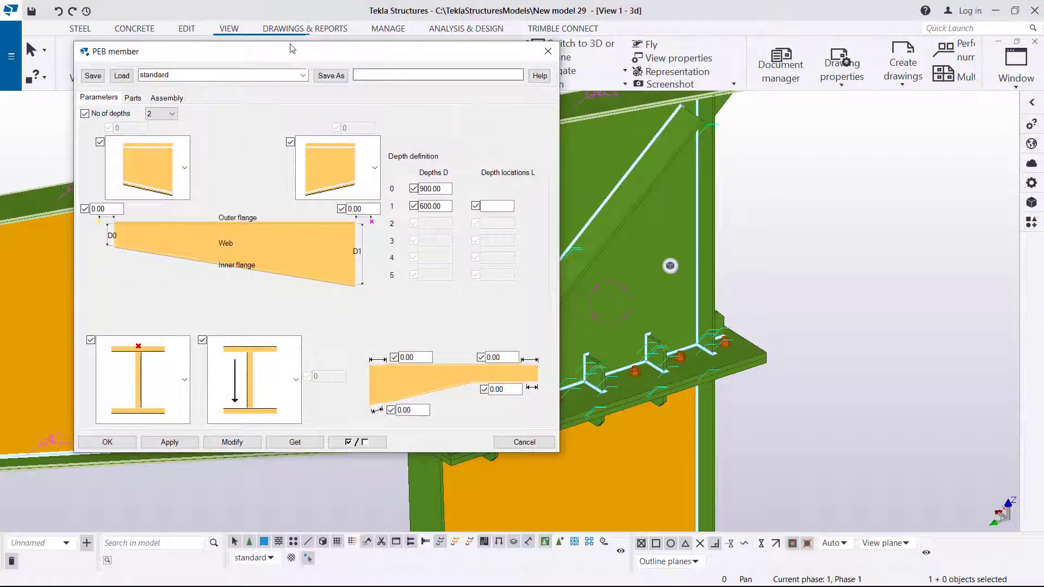
Review the rafter's PEB member depths, flange and web part fields including Class, and assembly numbering, and close the properties
left_click_drag(284, 54, 732, 65)
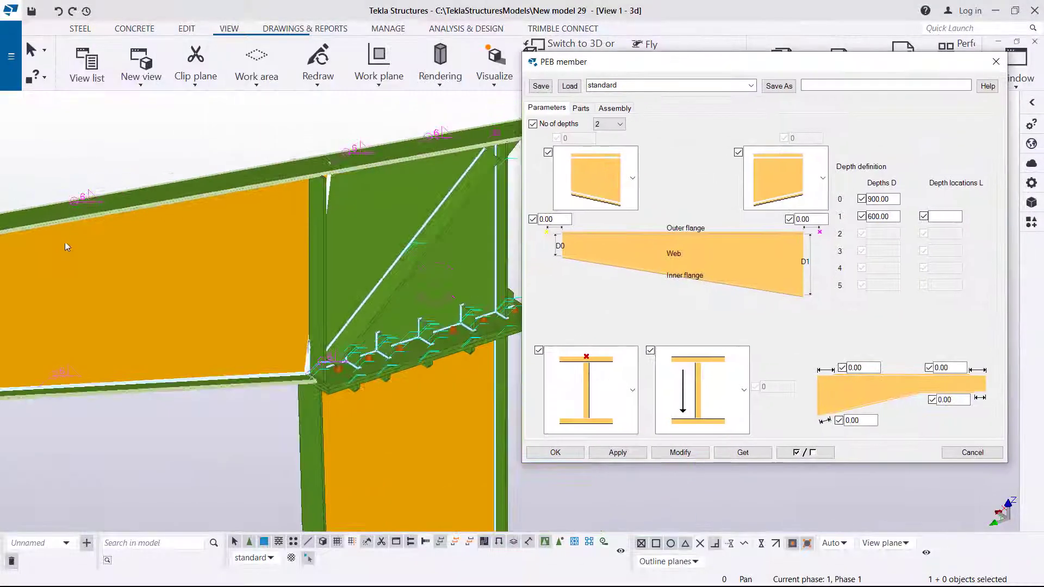
middle_click_drag(482, 286, 415, 280)
scroll(413, 280, "up", 2)
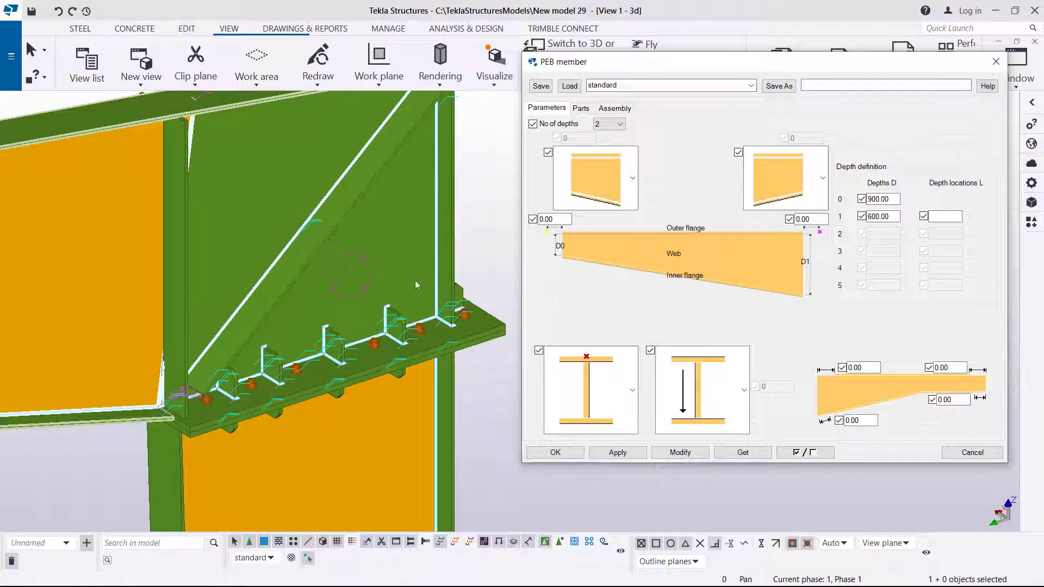
left_click(581, 110)
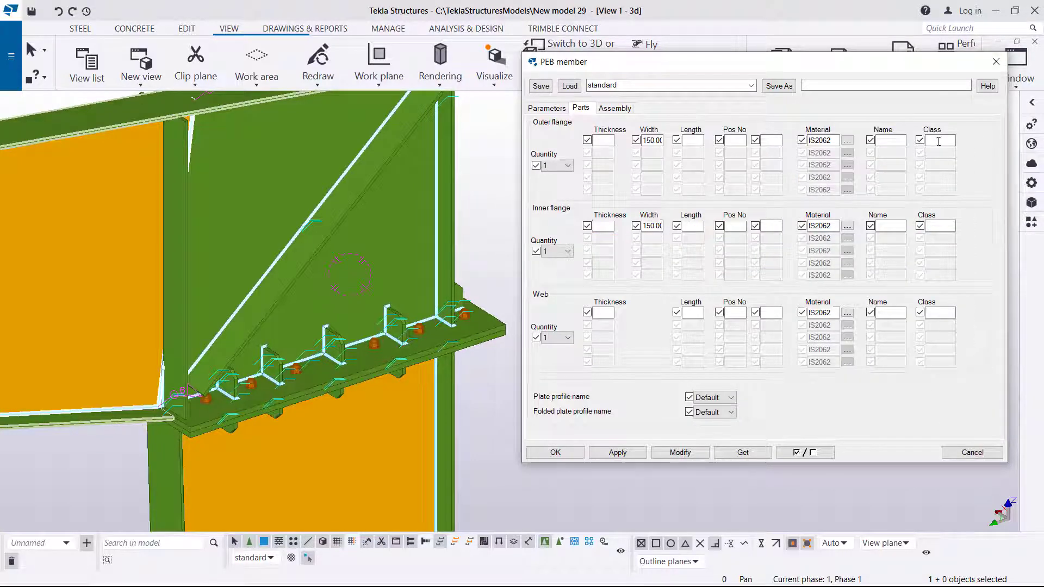
left_click(939, 141)
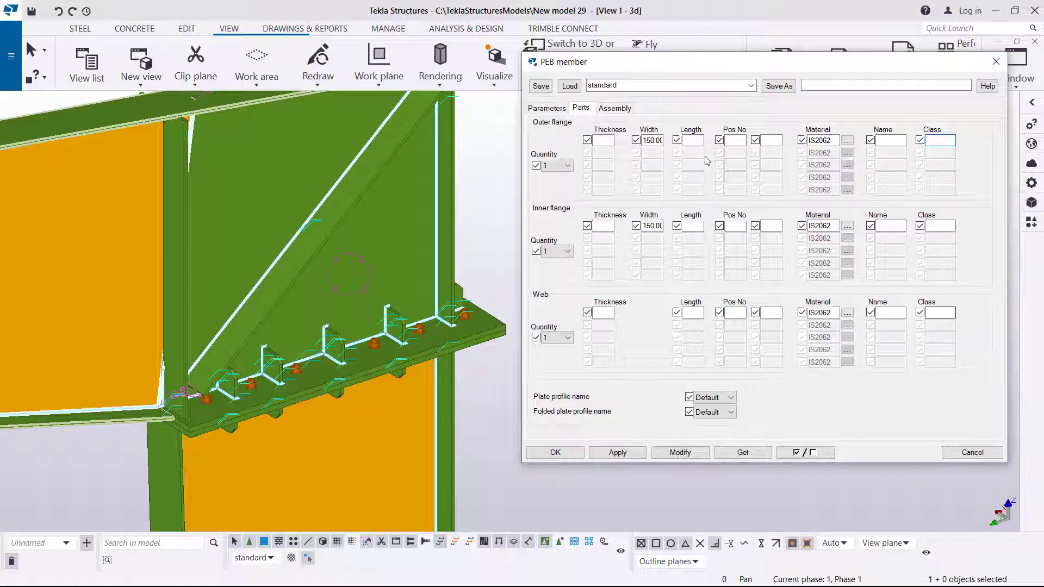
left_click(614, 108)
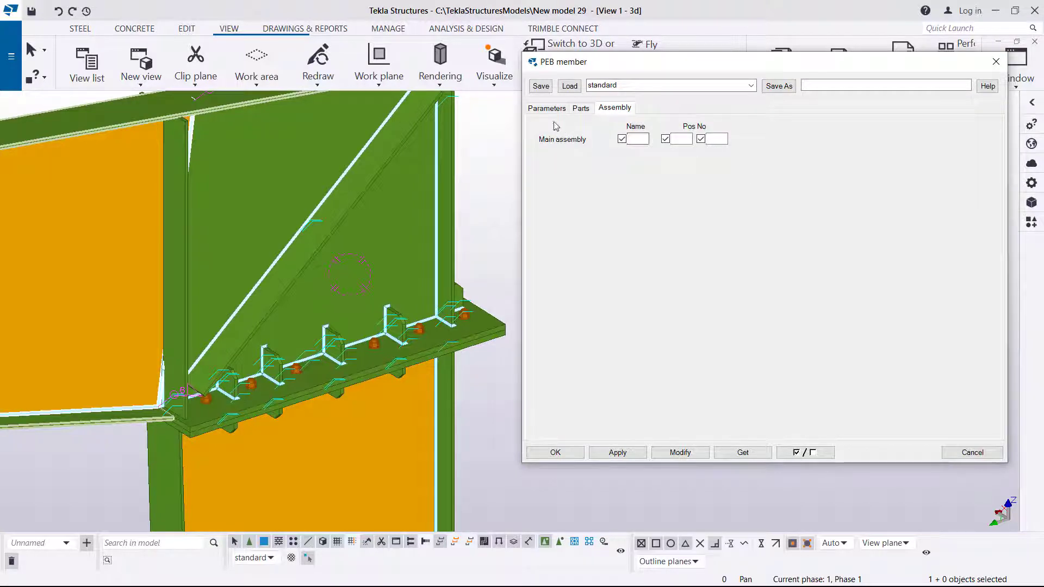
left_click(536, 109)
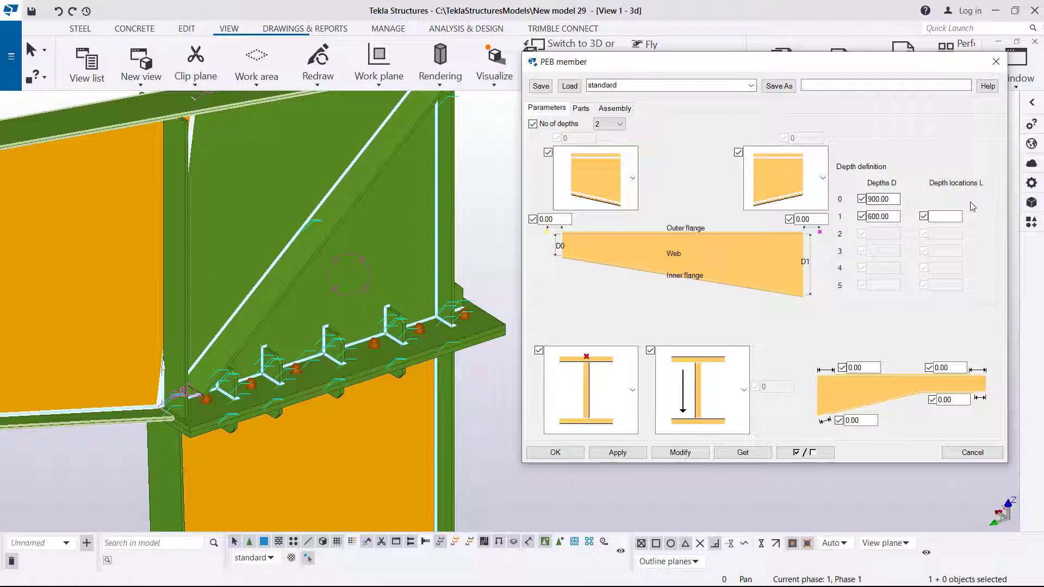
left_click(581, 109)
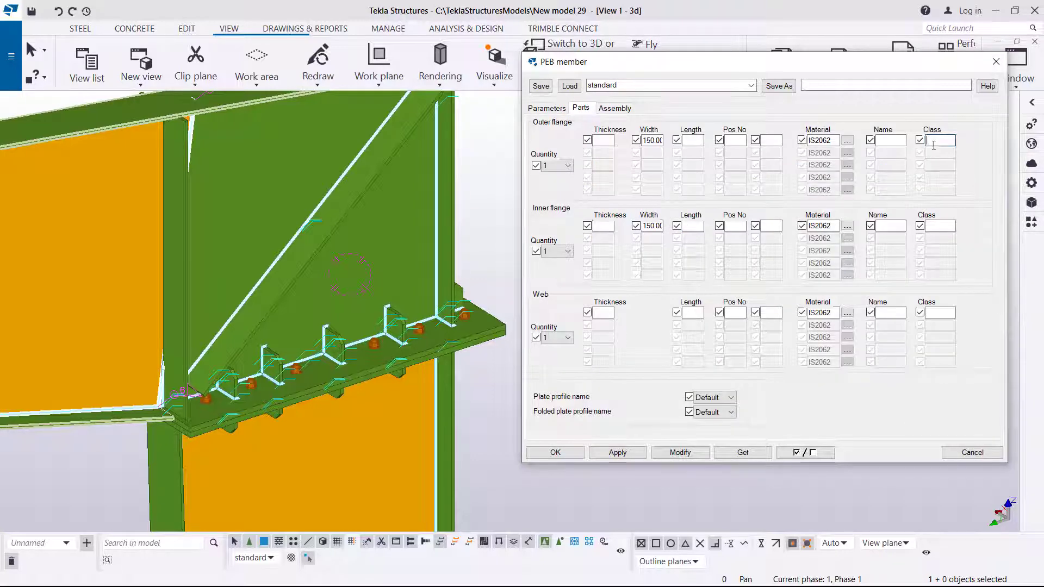
left_click(945, 225)
left_click(949, 313)
left_click(615, 109)
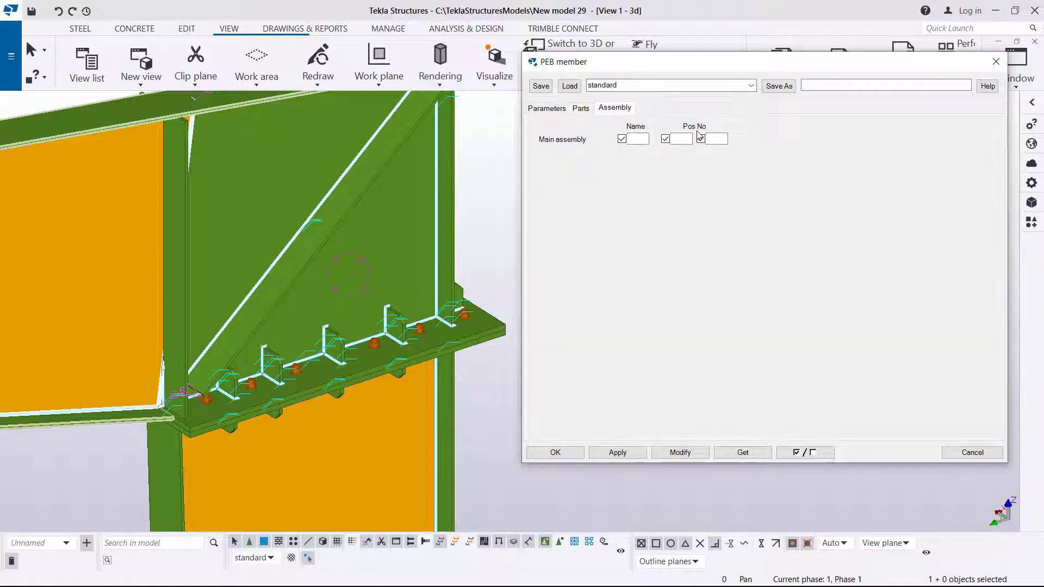
left_click(995, 61)
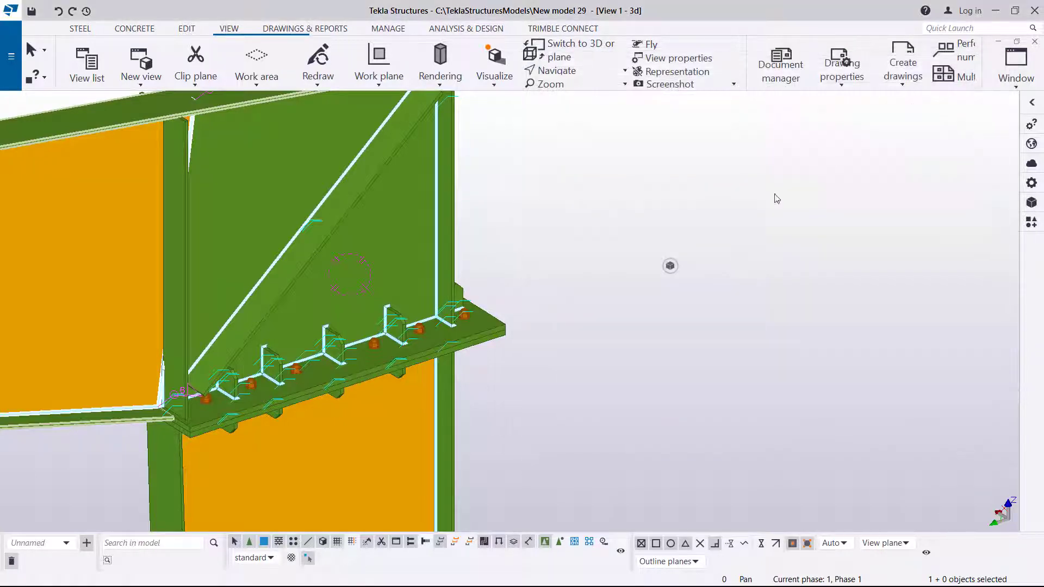
Dismiss the selection's contextual toolbar and examine the column-to-rafter knee joint from the opposite side of the frames
scroll(825, 322, "down", 3)
scroll(565, 338, "up", 3)
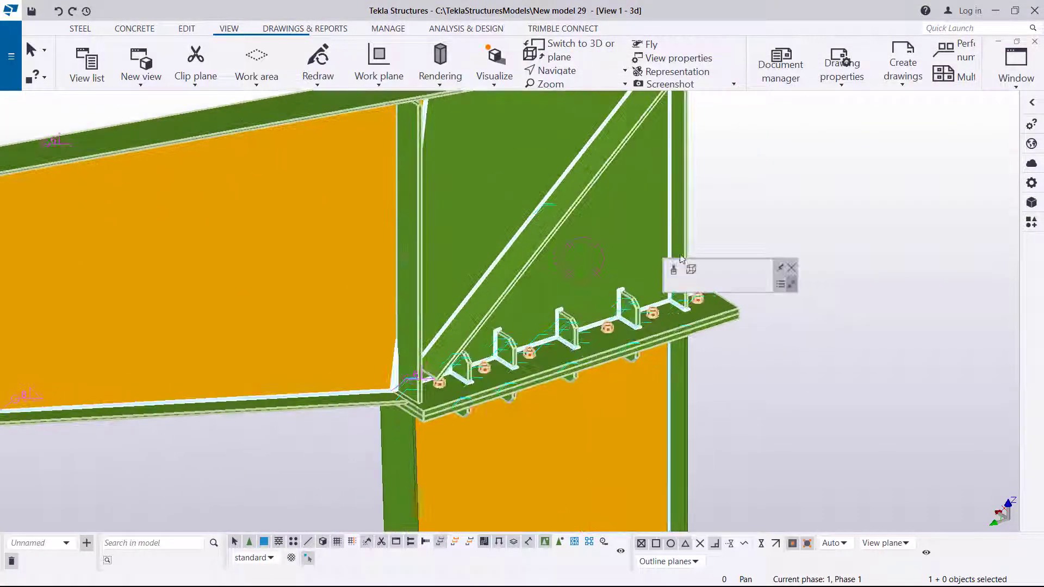
left_click(794, 269)
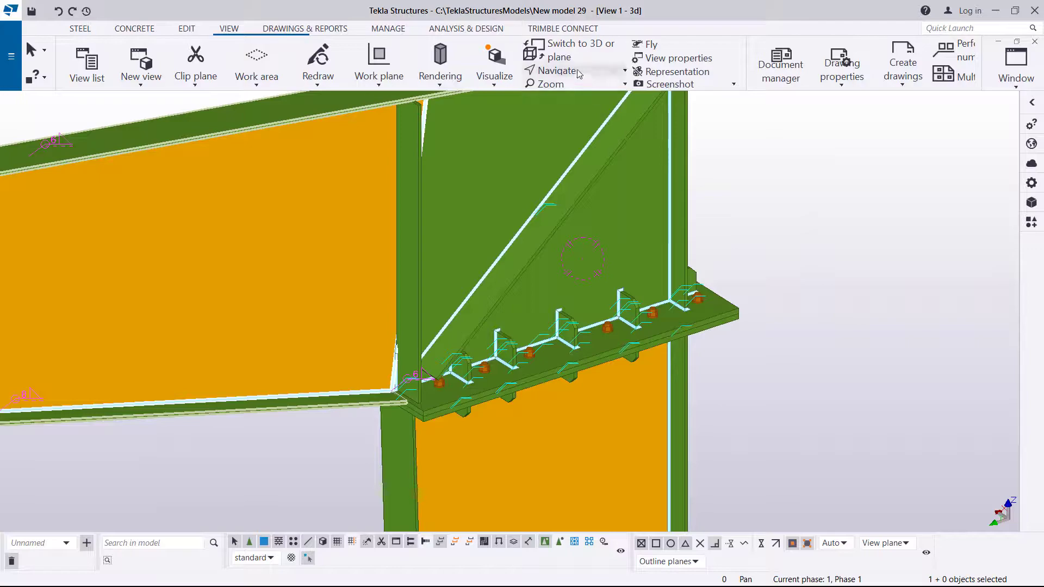
left_click(570, 71)
left_click(581, 90)
left_click(652, 313)
left_click_drag(655, 317, 629, 369)
scroll(662, 327, "down", 3)
scroll(664, 318, "down", 6)
left_click_drag(699, 334, 421, 311)
scroll(580, 233, "up", 6)
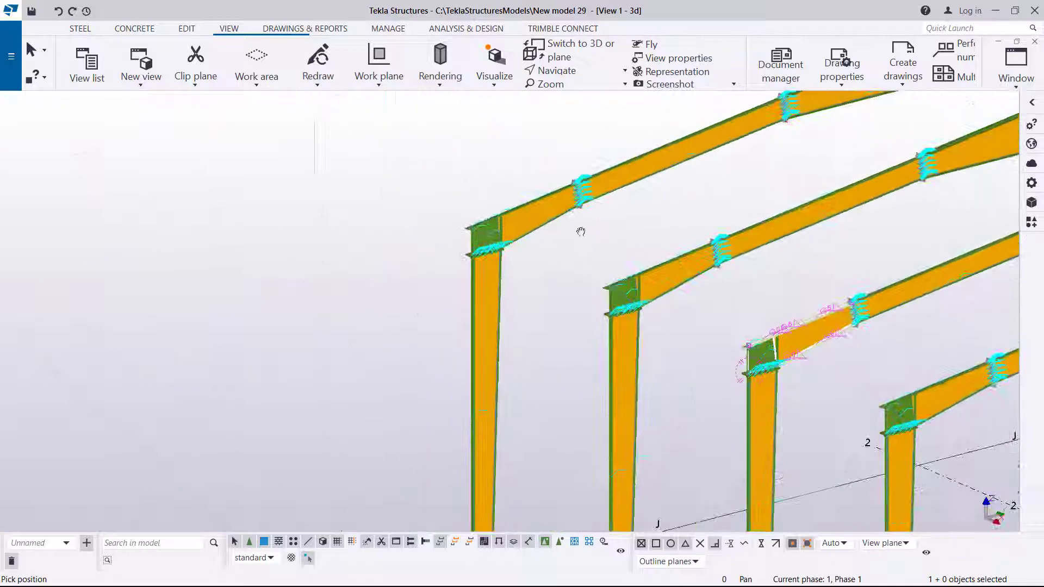
scroll(484, 228, "up", 2)
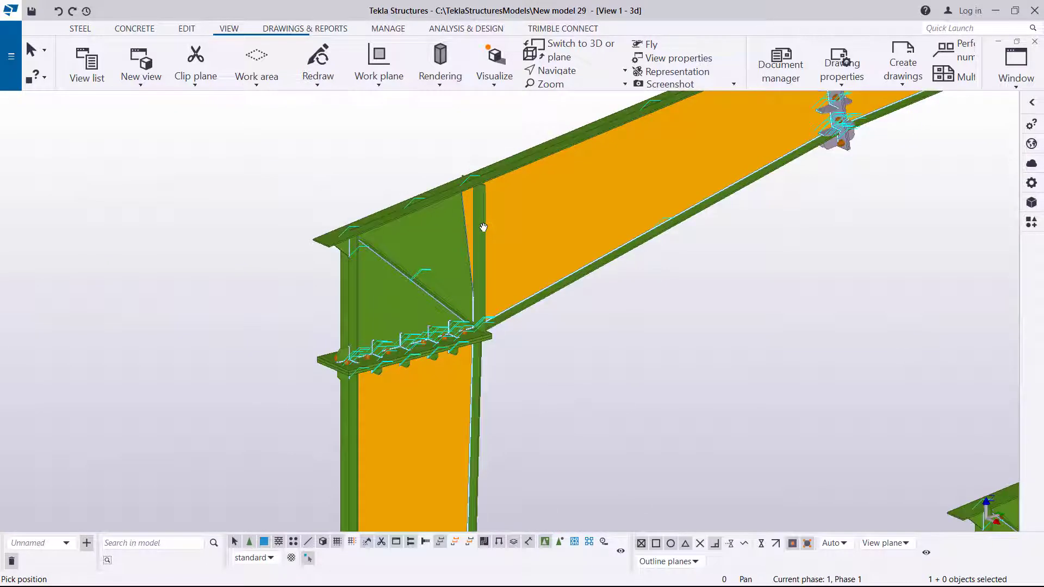